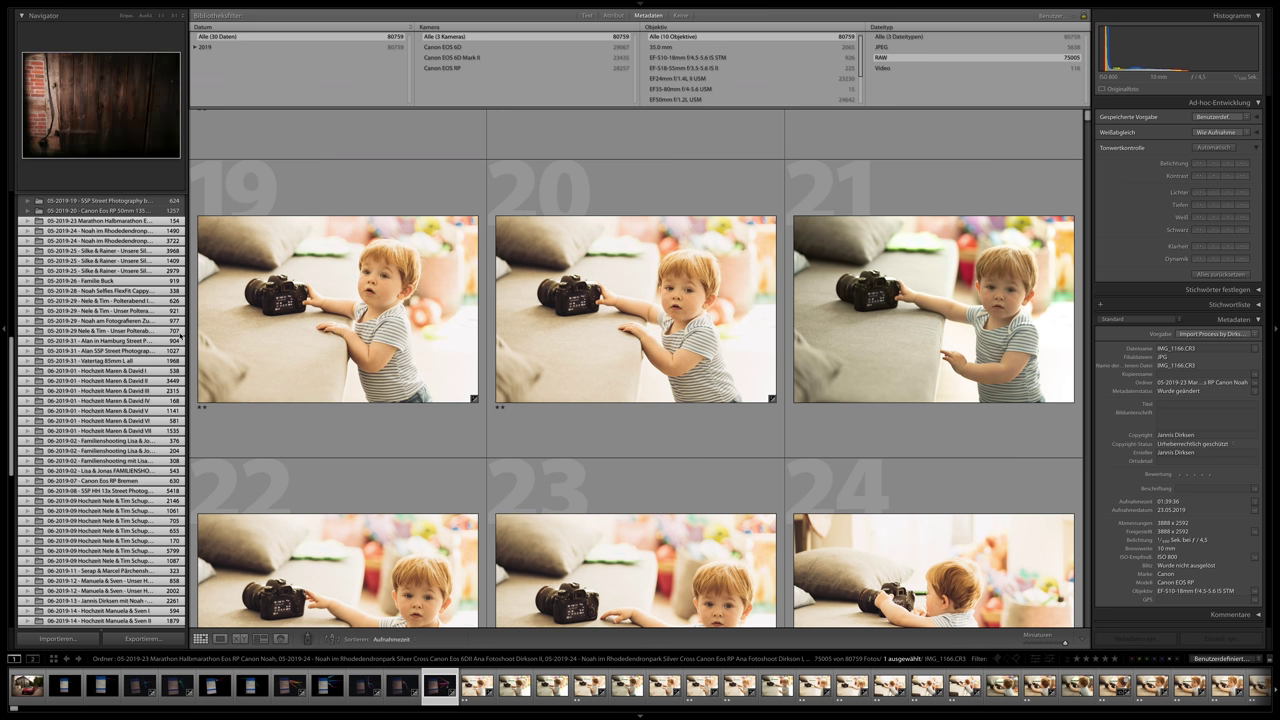
Look through the highlighted shoot folders in the folder list, from 05-2019-23 to 06-2019-23.
scroll(174, 378, down, 1)
scroll(174, 378, down, 1)
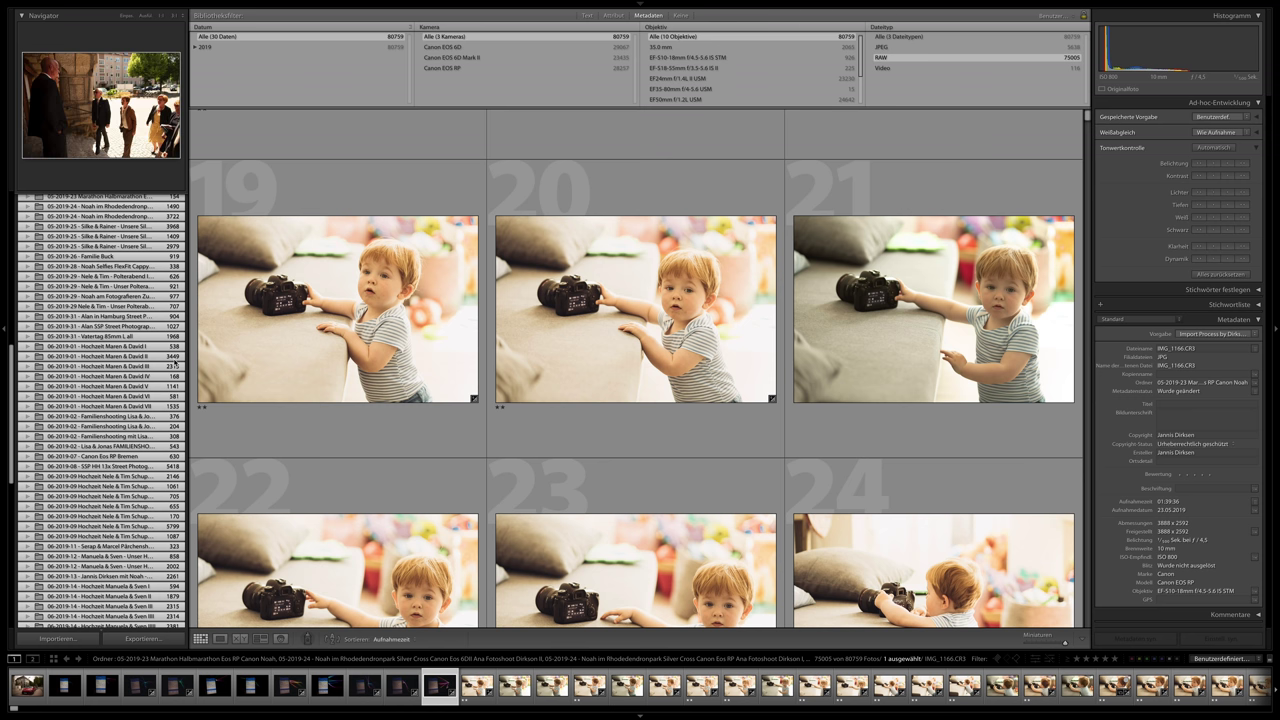
scroll(116, 413, down, 5)
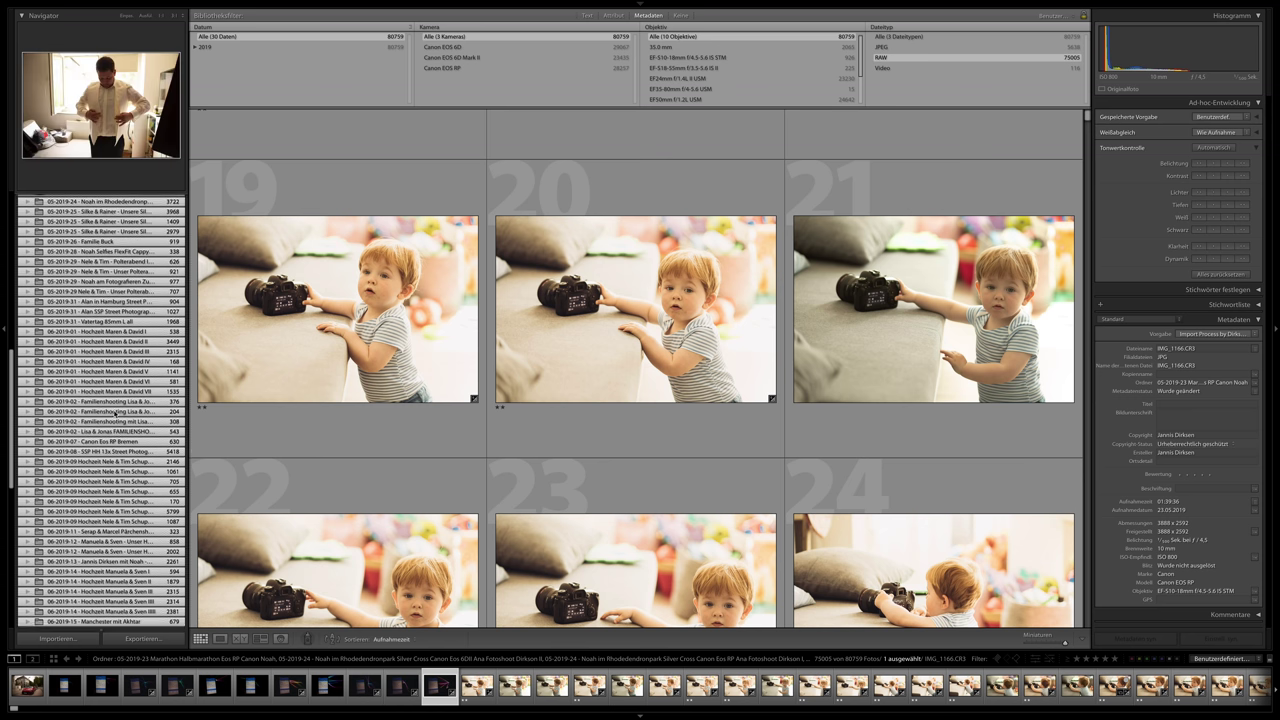
scroll(100, 413, up, 6)
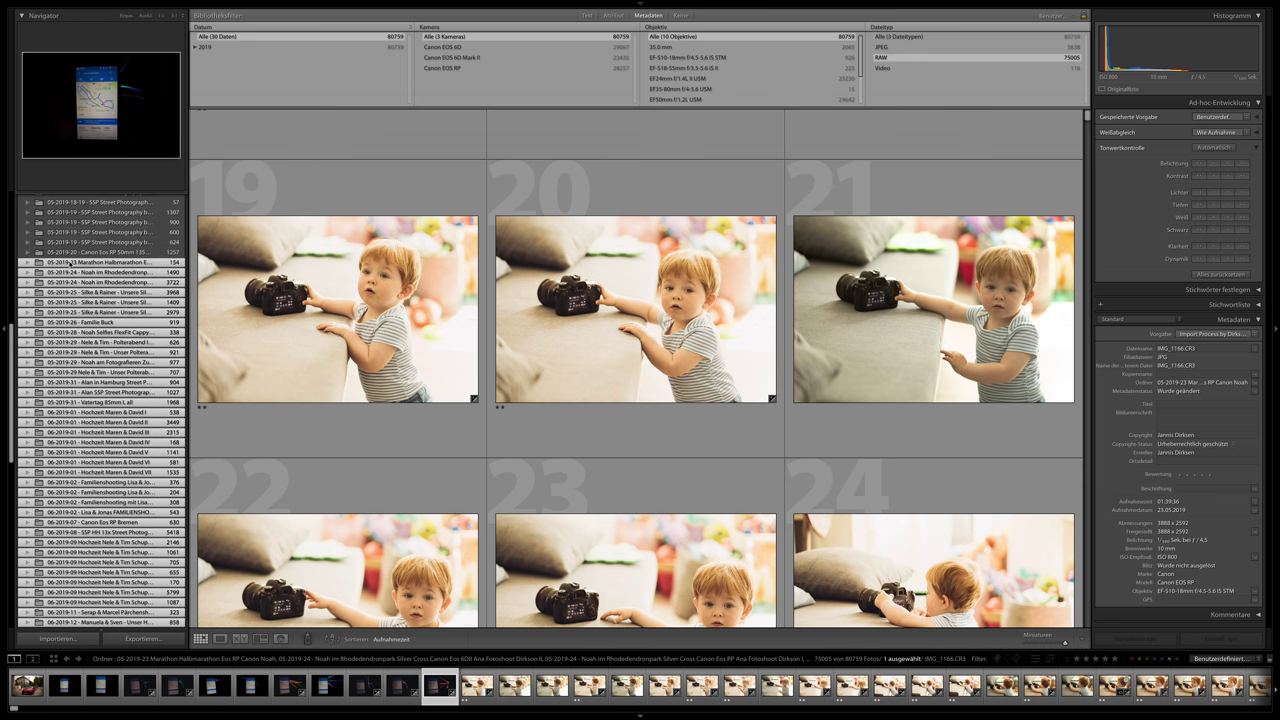
scroll(108, 424, down, 4)
scroll(108, 426, down, 10)
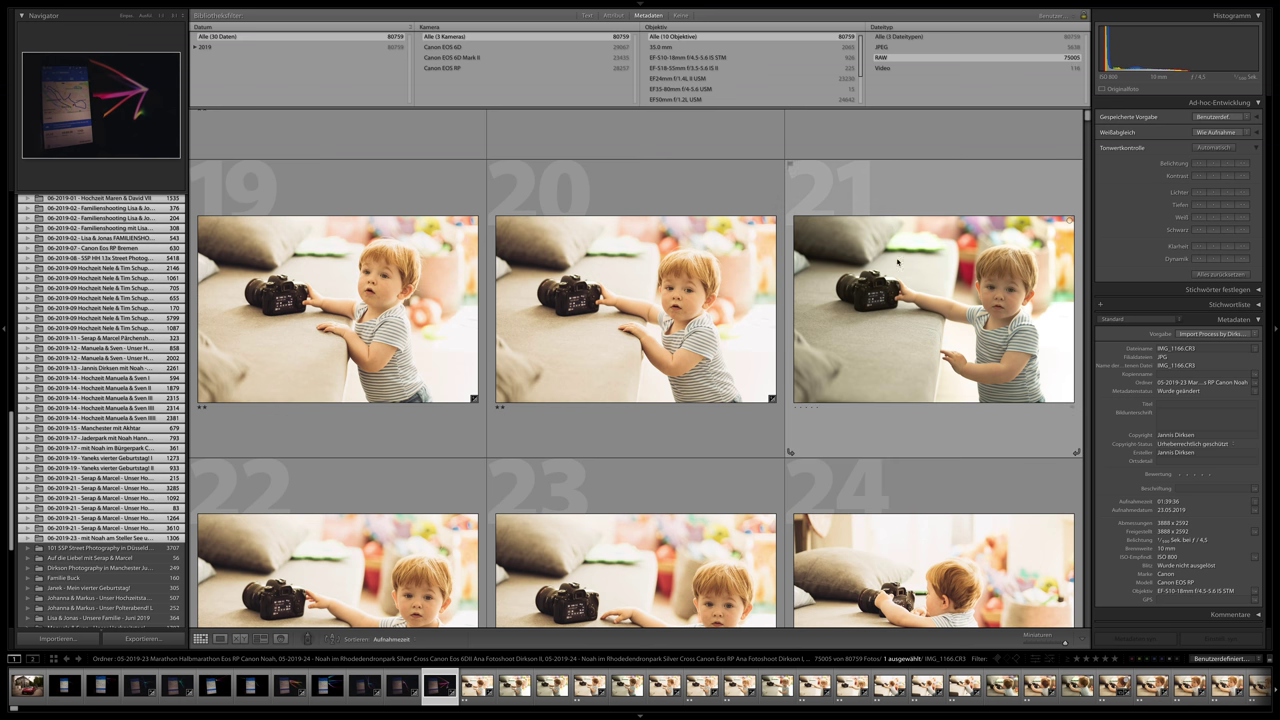
Find photo 36 of the toddler holding the camera in the grid and open it in the Develop module.
scroll(600, 468, down, 5)
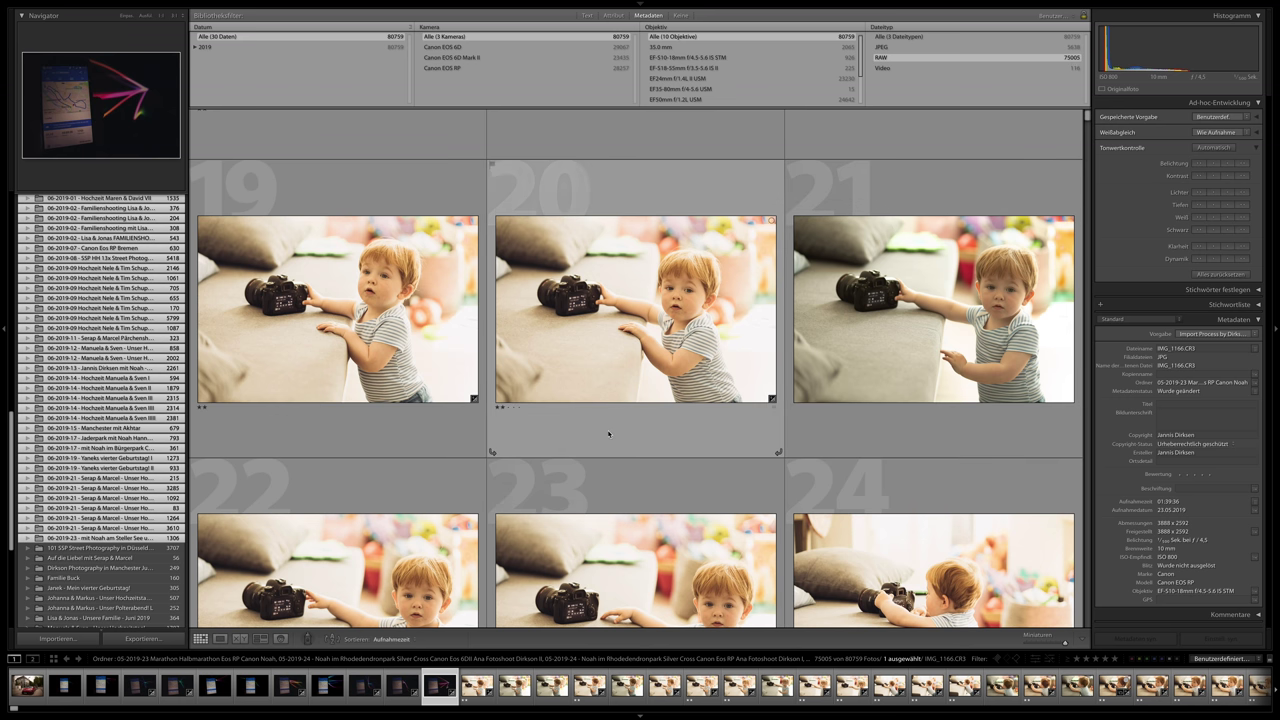
scroll(608, 433, down, 5)
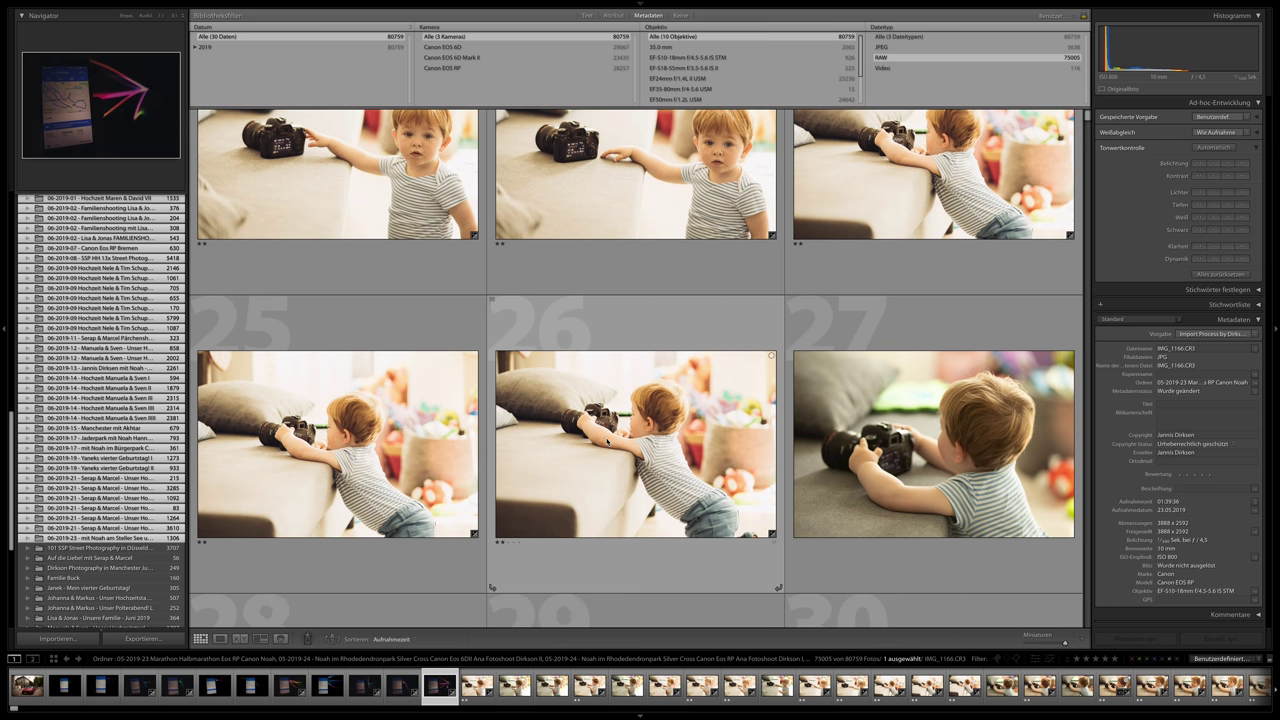
scroll(607, 443, down, 5)
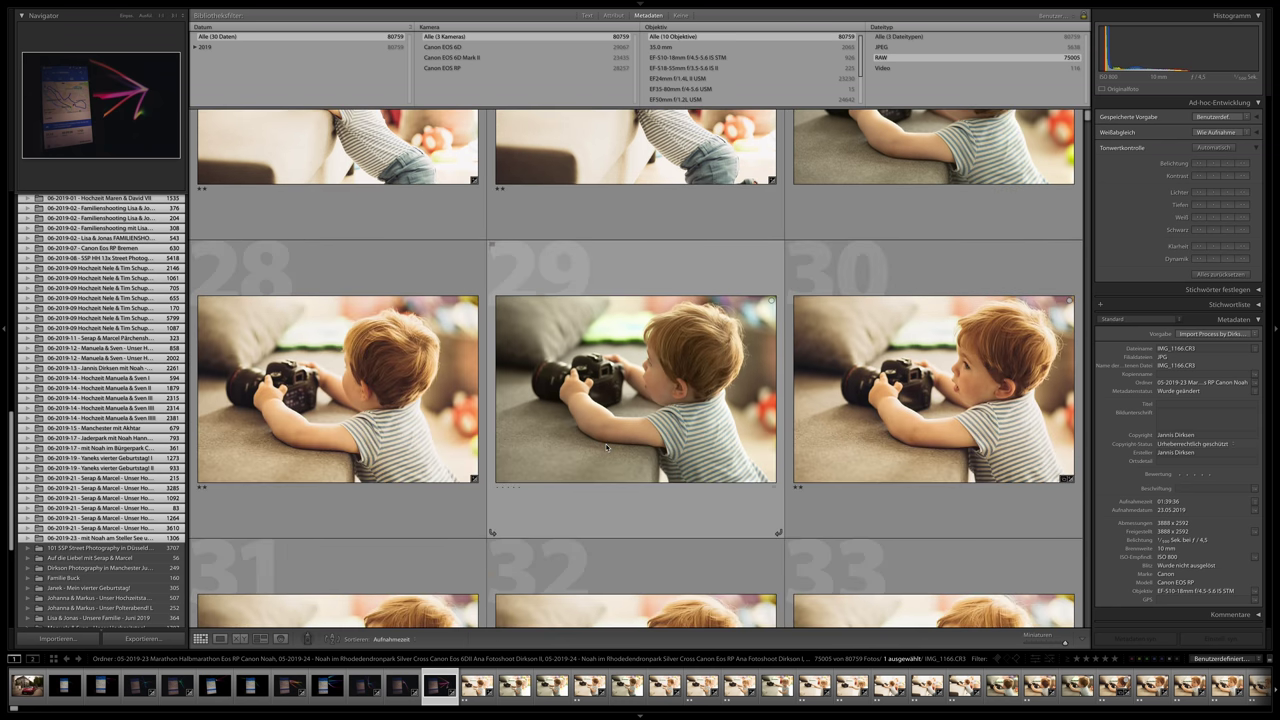
scroll(607, 447, down, 4)
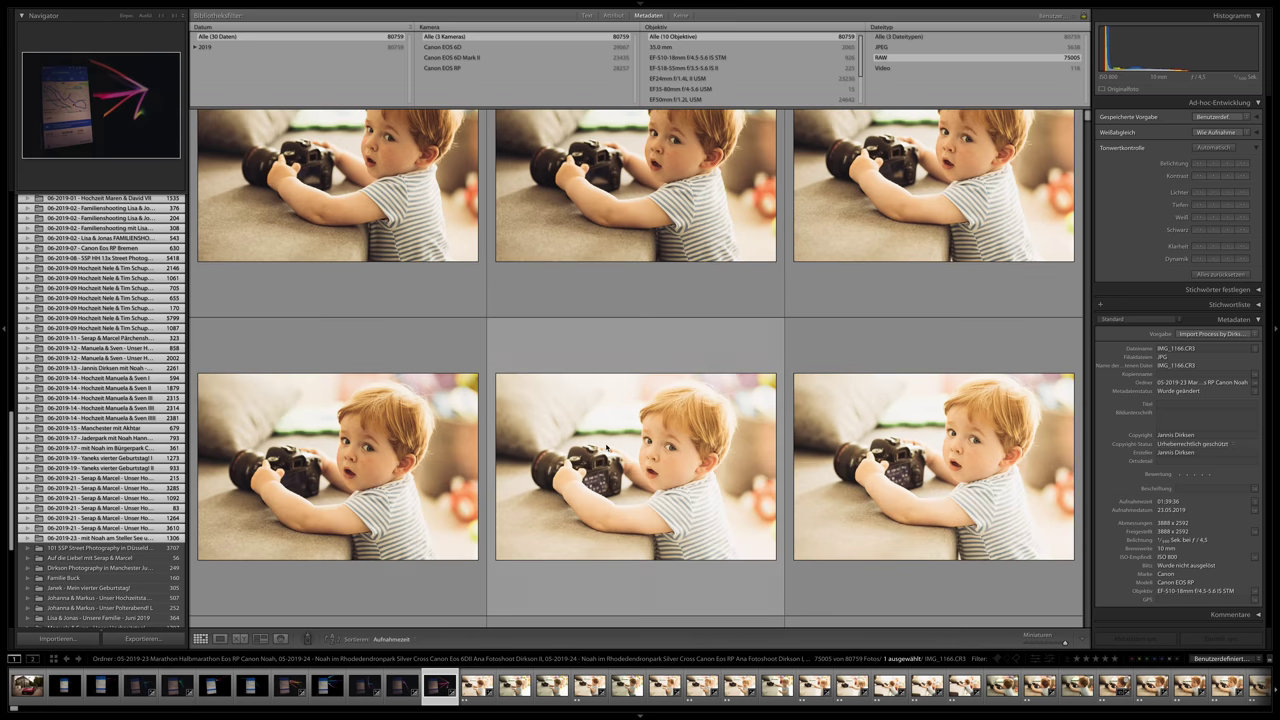
click(826, 429)
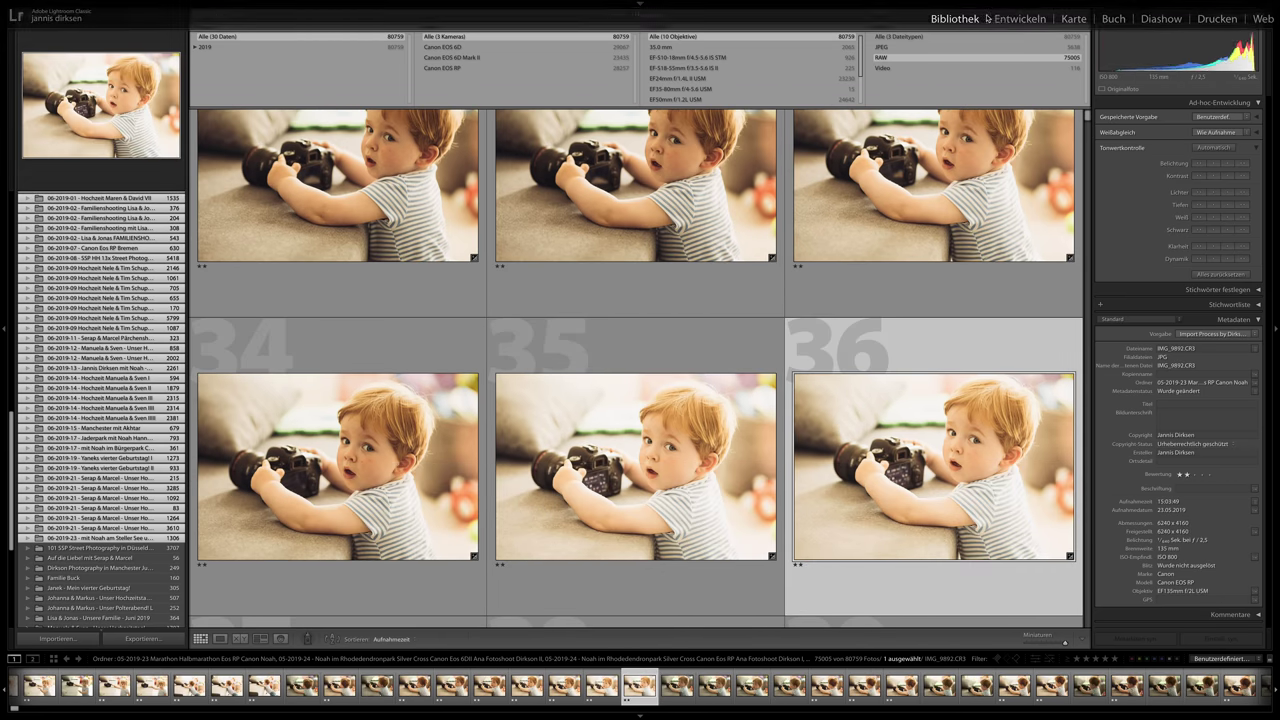
click(1010, 19)
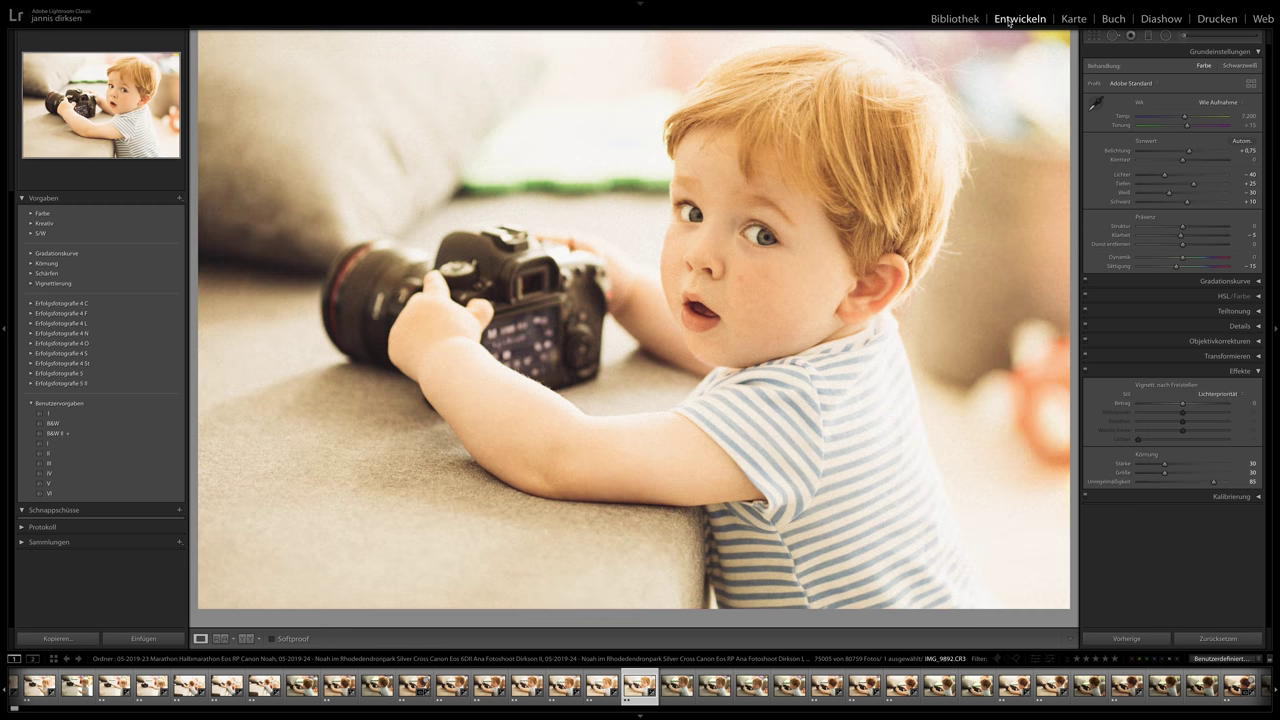
Return to the library grid and compare the two-star photo 43 with the unrated photo 44.
click(955, 19)
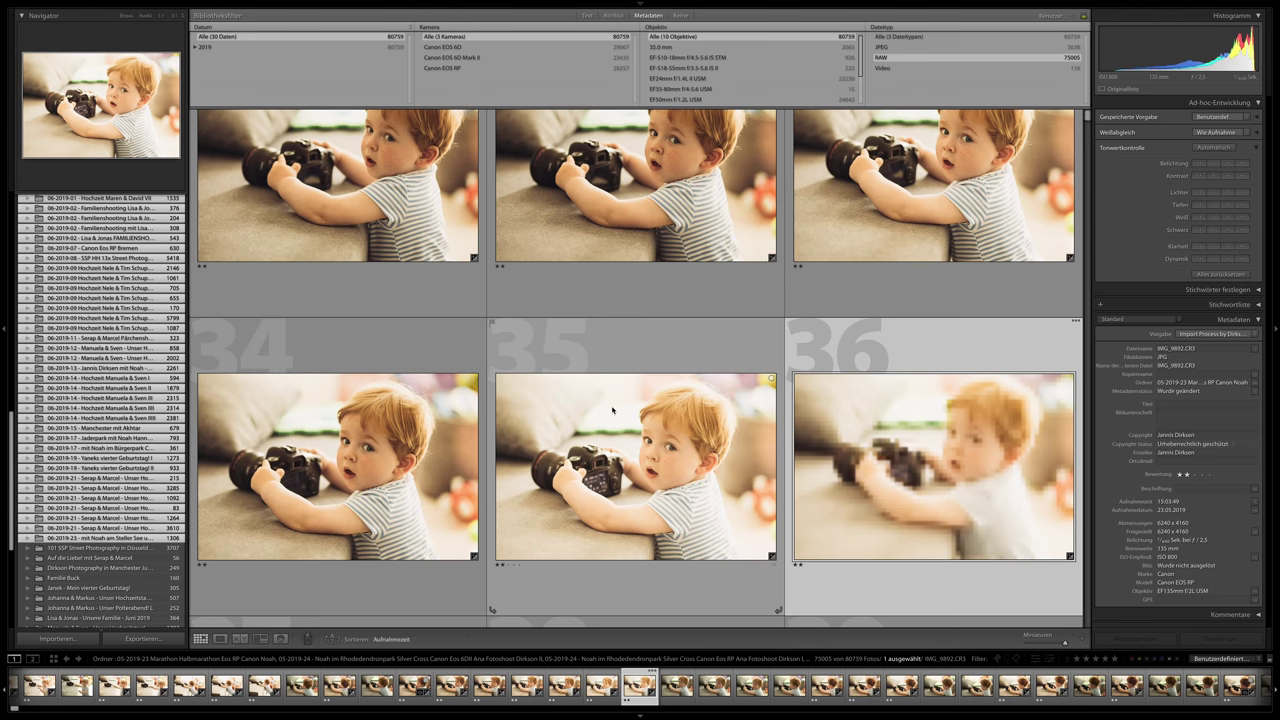
scroll(622, 388, down, 5)
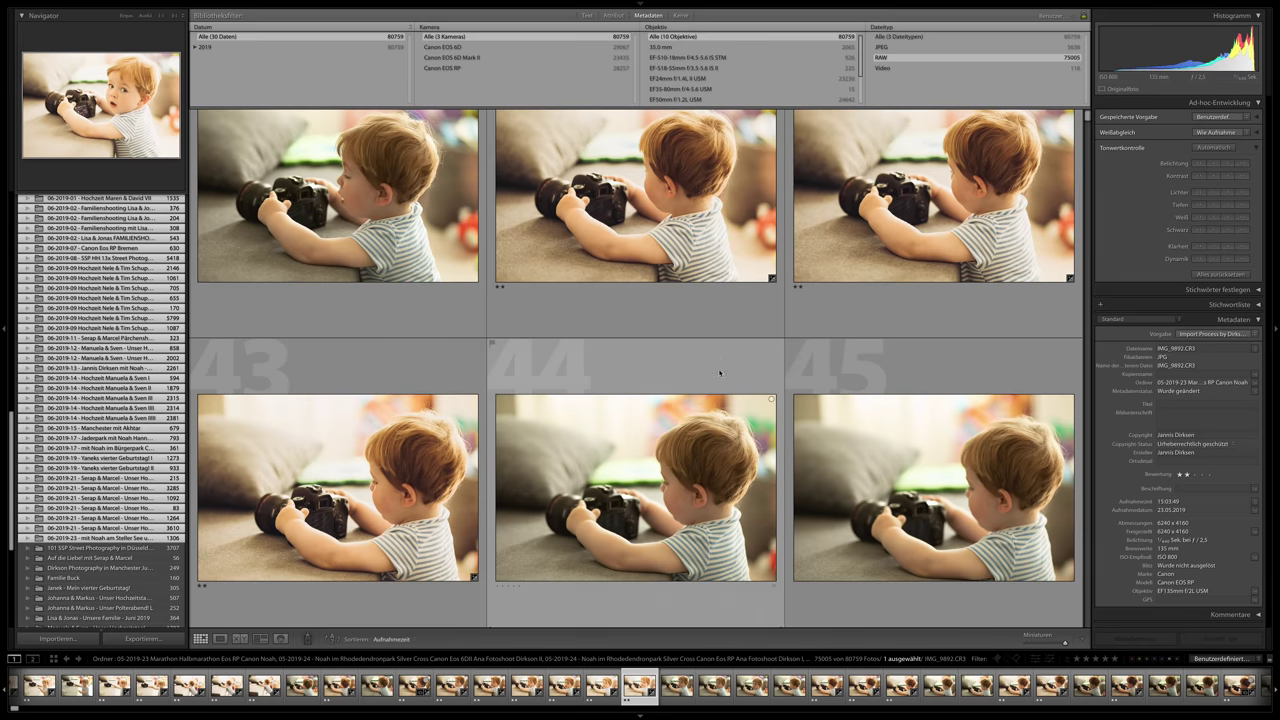
key(Down)
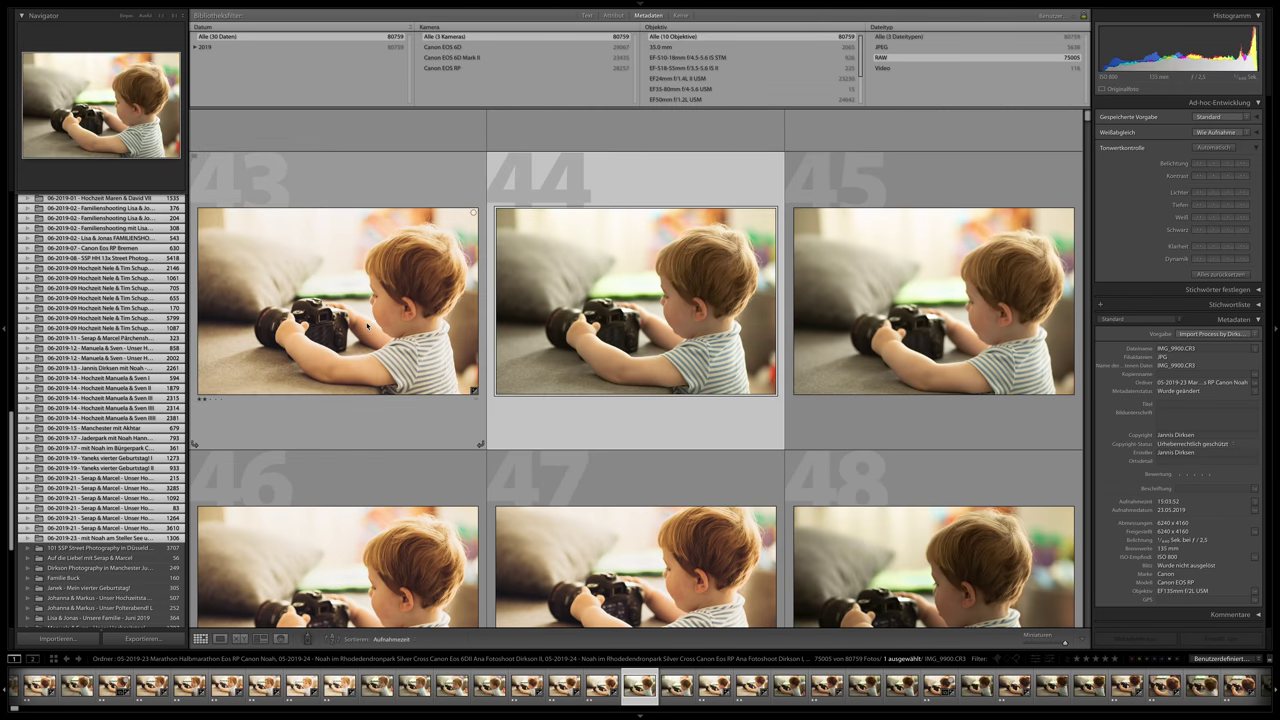
click(424, 320)
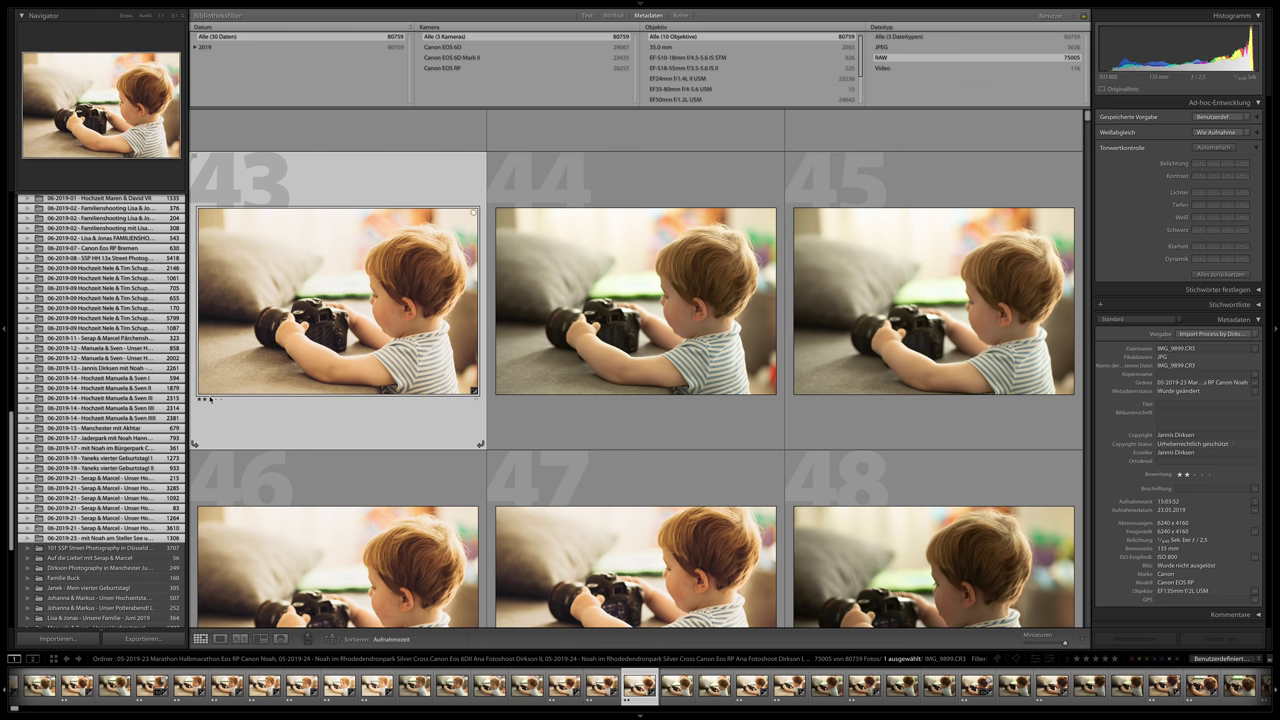
click(617, 356)
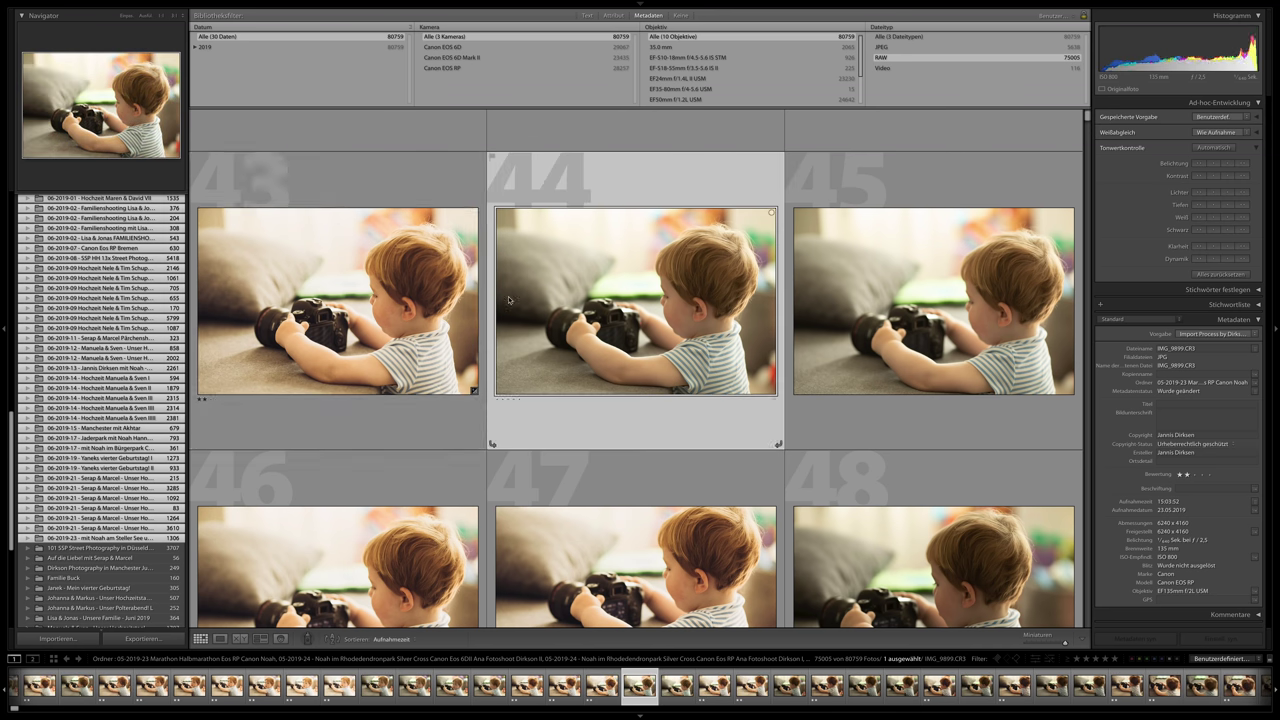
Browse onward through the indoor toddler photos in the grid as far as photo 124.
scroll(469, 366, down, 1)
scroll(469, 366, down, 5)
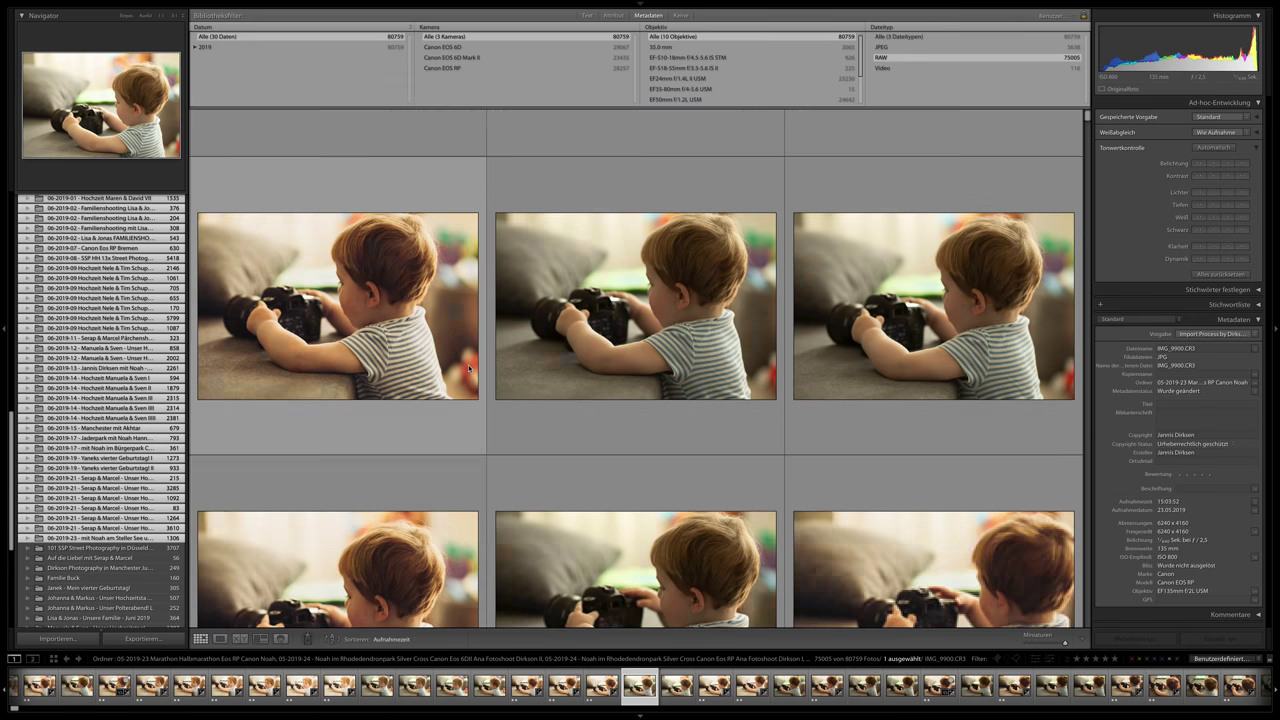
scroll(723, 325, down, 2)
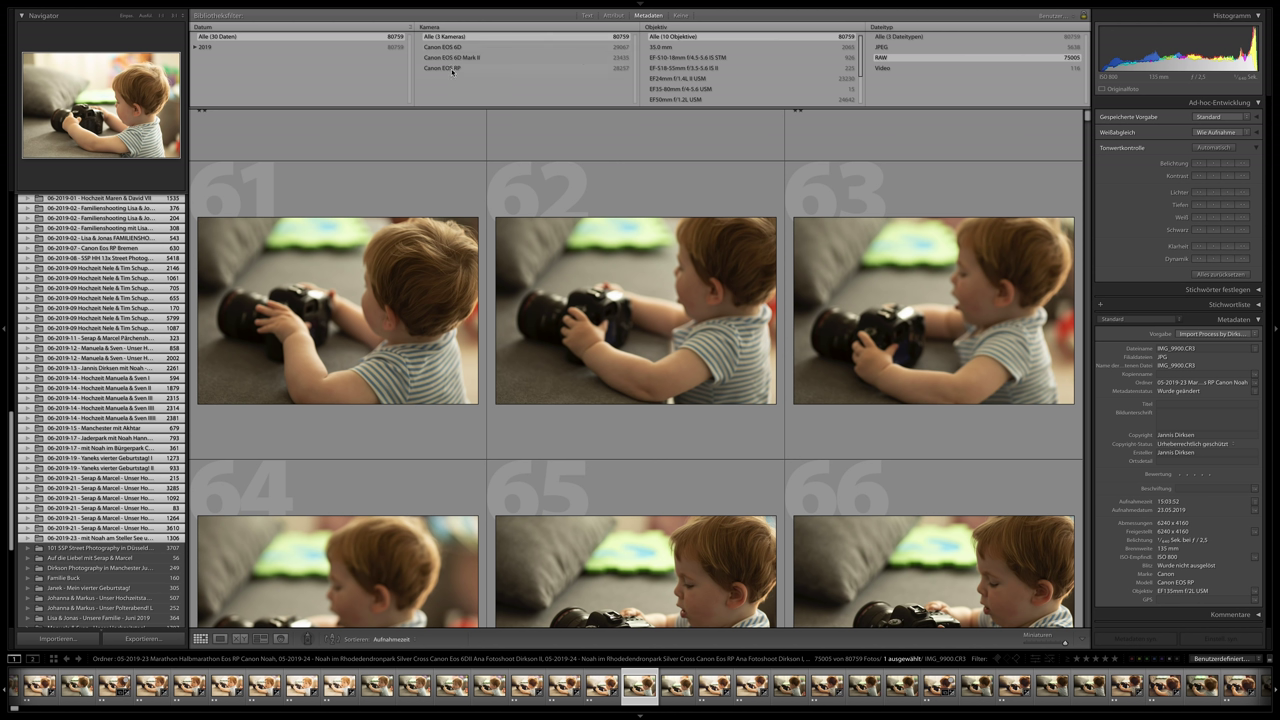
scroll(652, 238, down, 6)
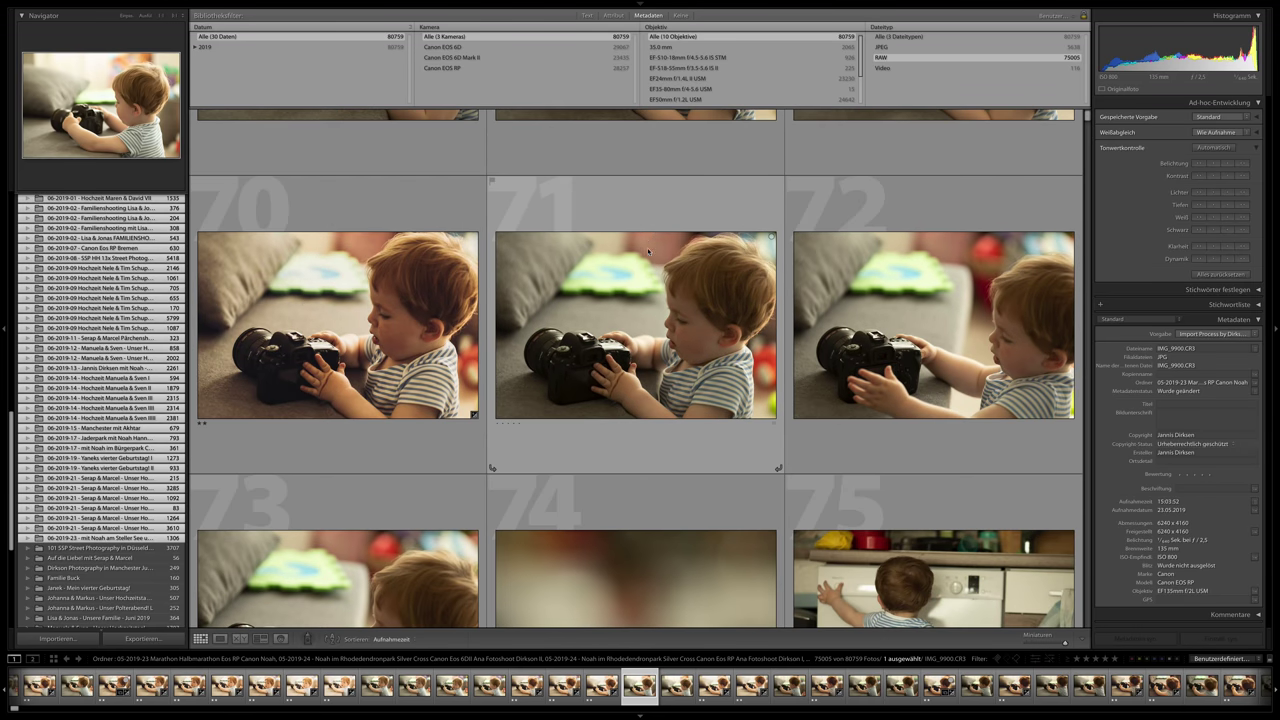
scroll(648, 251, down, 15)
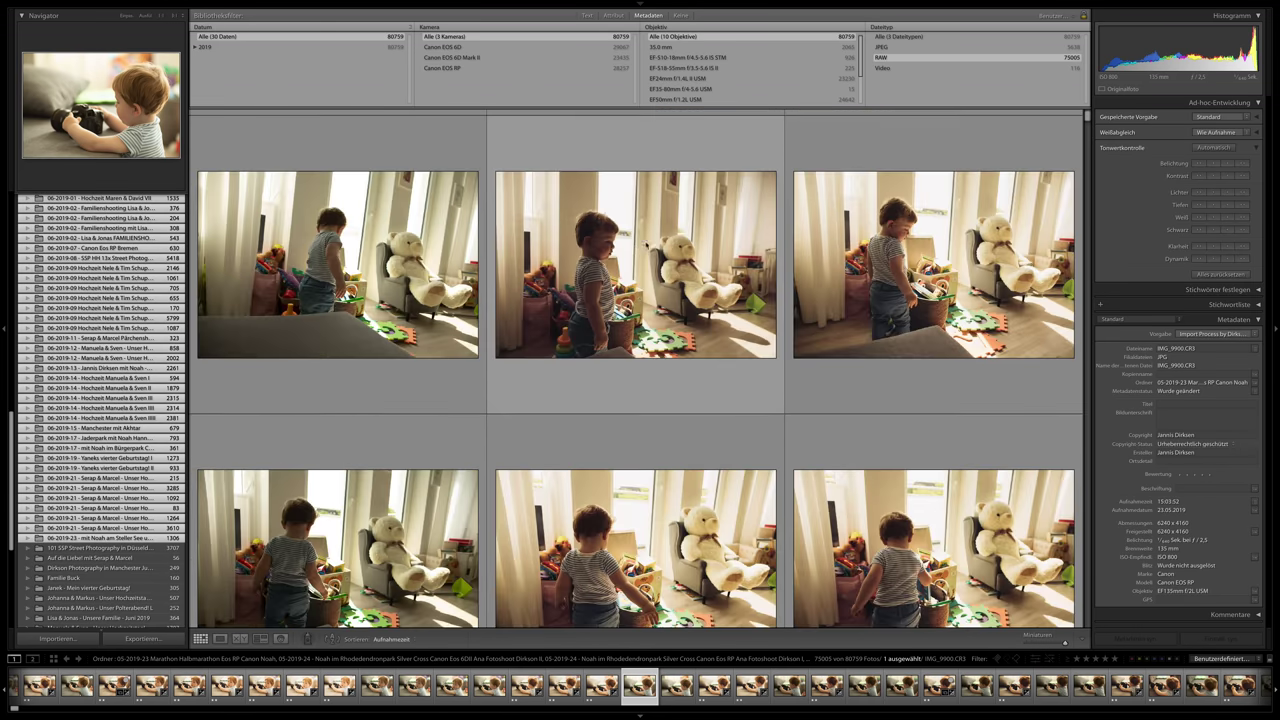
scroll(614, 252, down, 12)
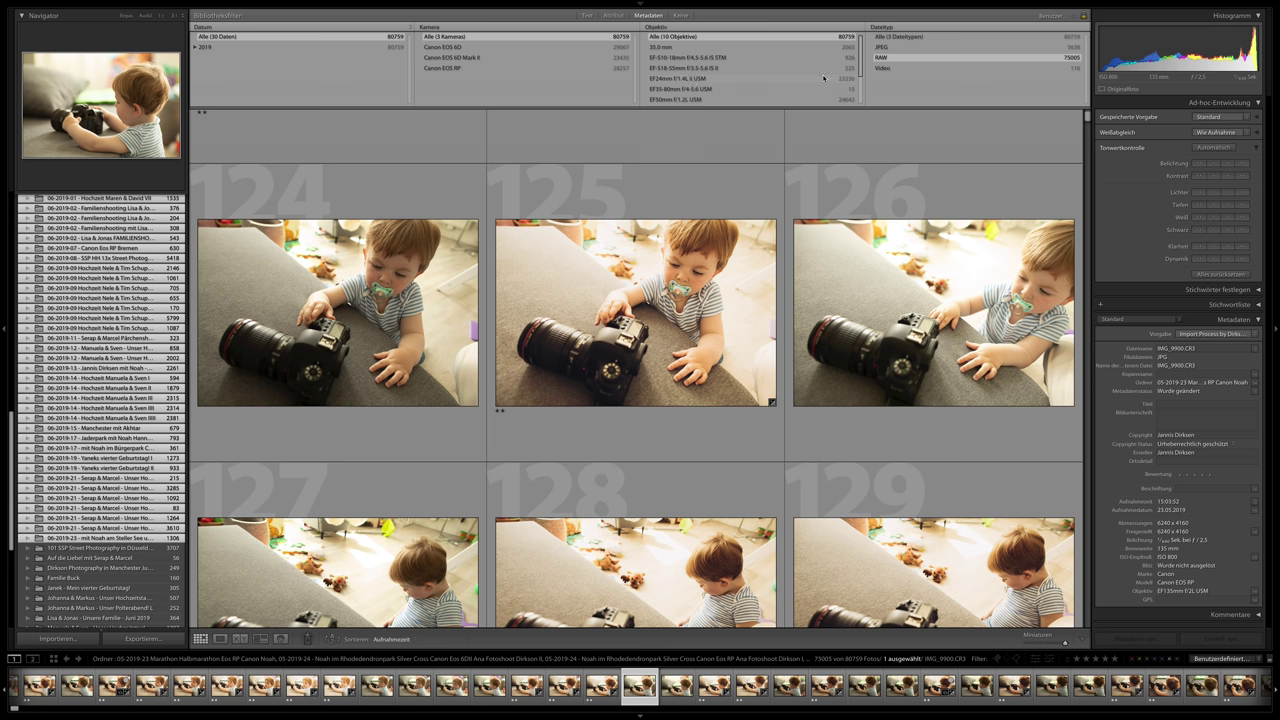
Examine the complete list of lenses in the library's metadata filter.
scroll(849, 83, down, 1)
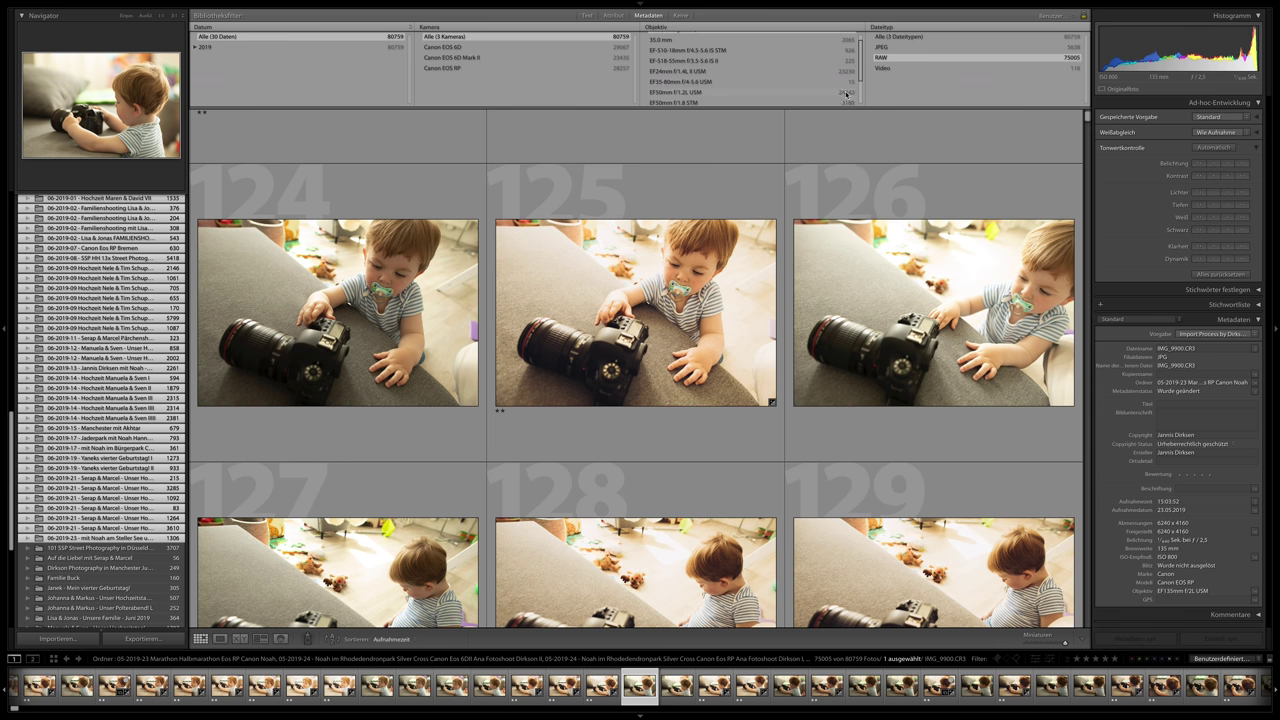
scroll(847, 93, down, 2)
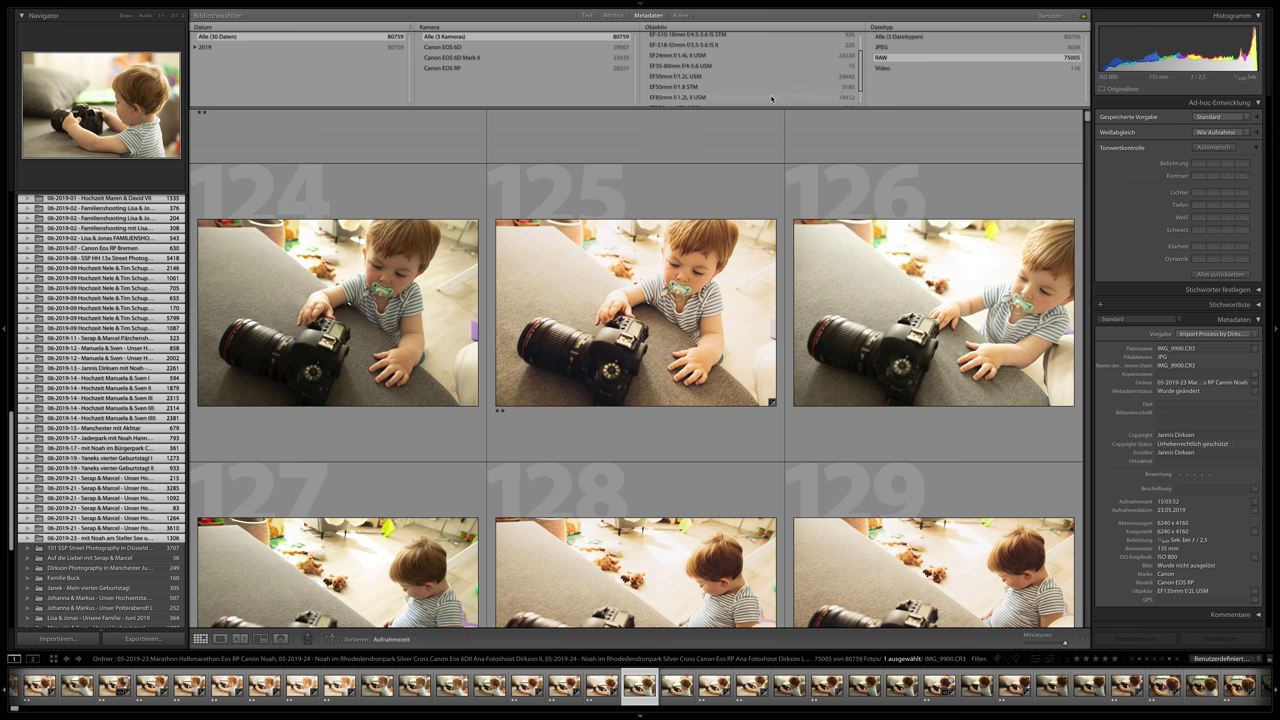
scroll(843, 100, down, 2)
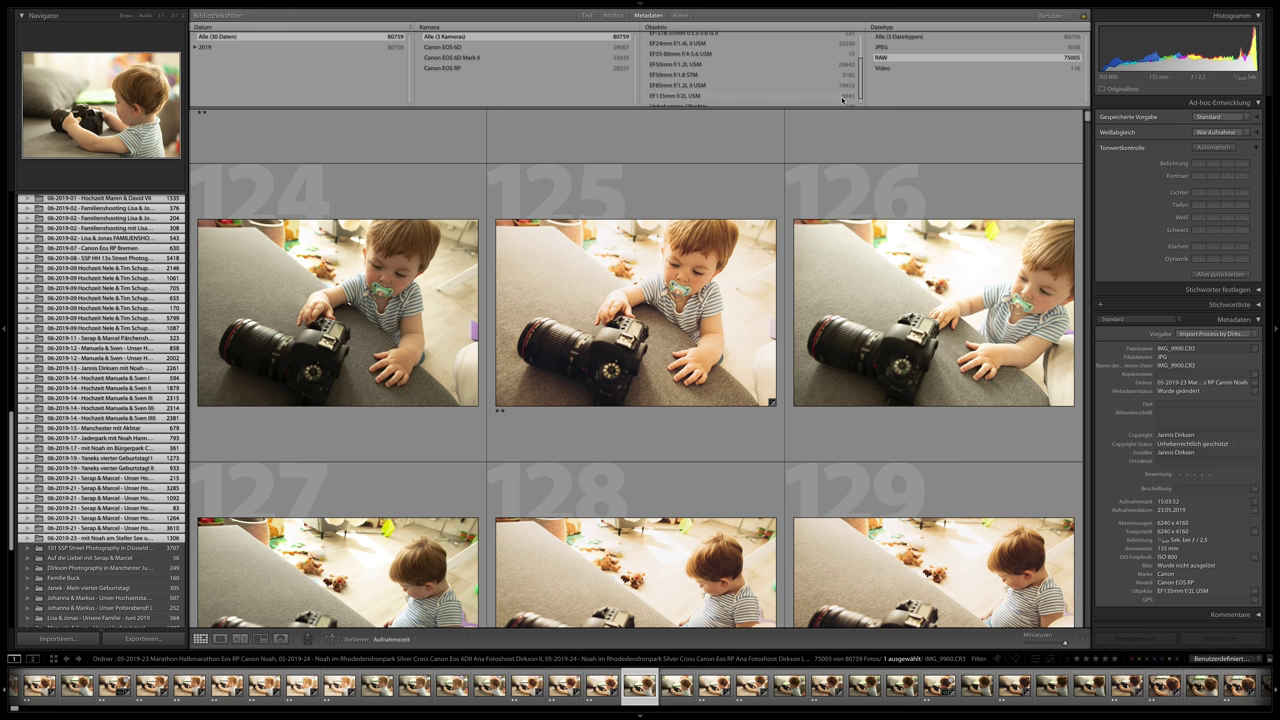
scroll(843, 100, down, 1)
Browse on to the park photos and select photo 167 of the woman with the pram.
scroll(562, 304, down, 5)
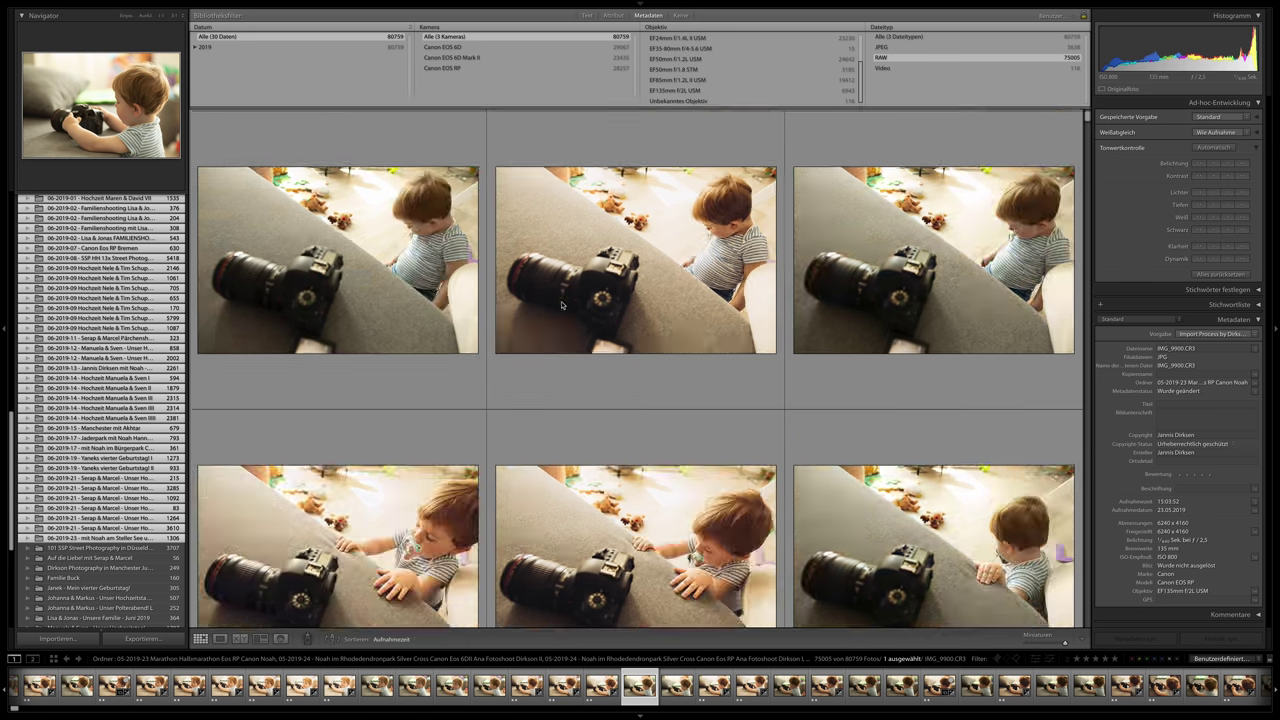
scroll(562, 304, down, 10)
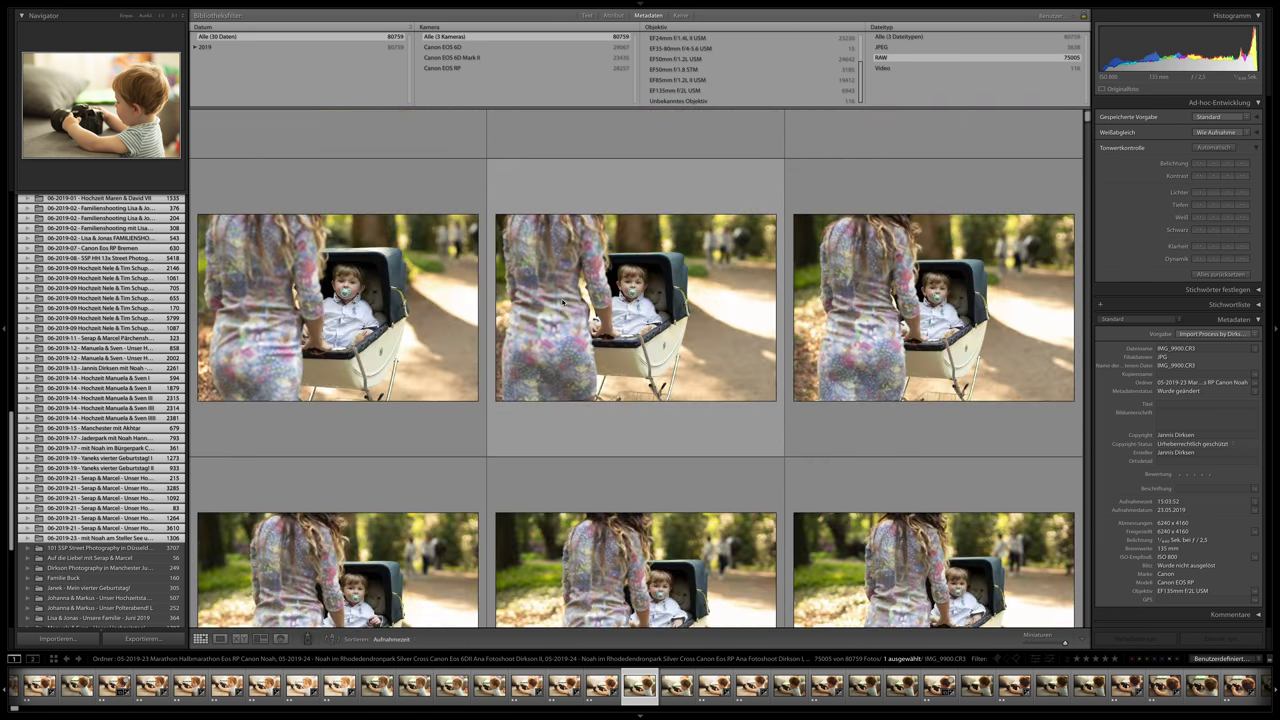
scroll(562, 302, down, 5)
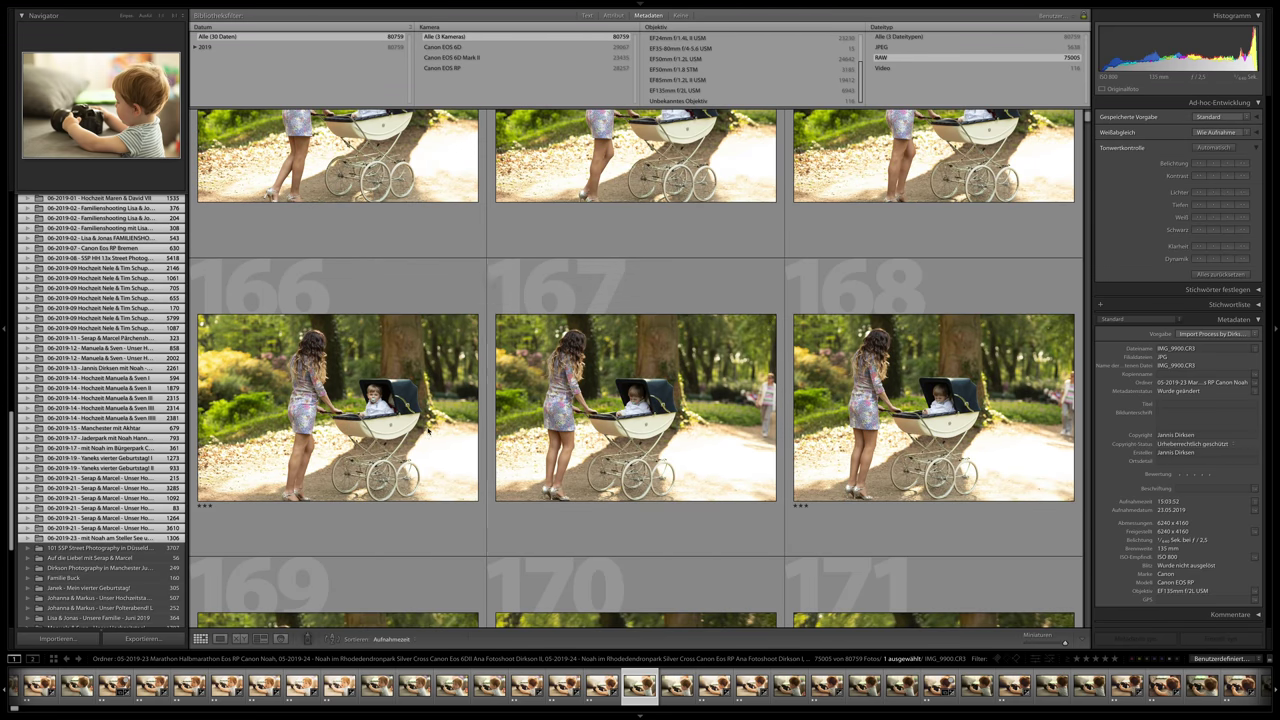
click(597, 387)
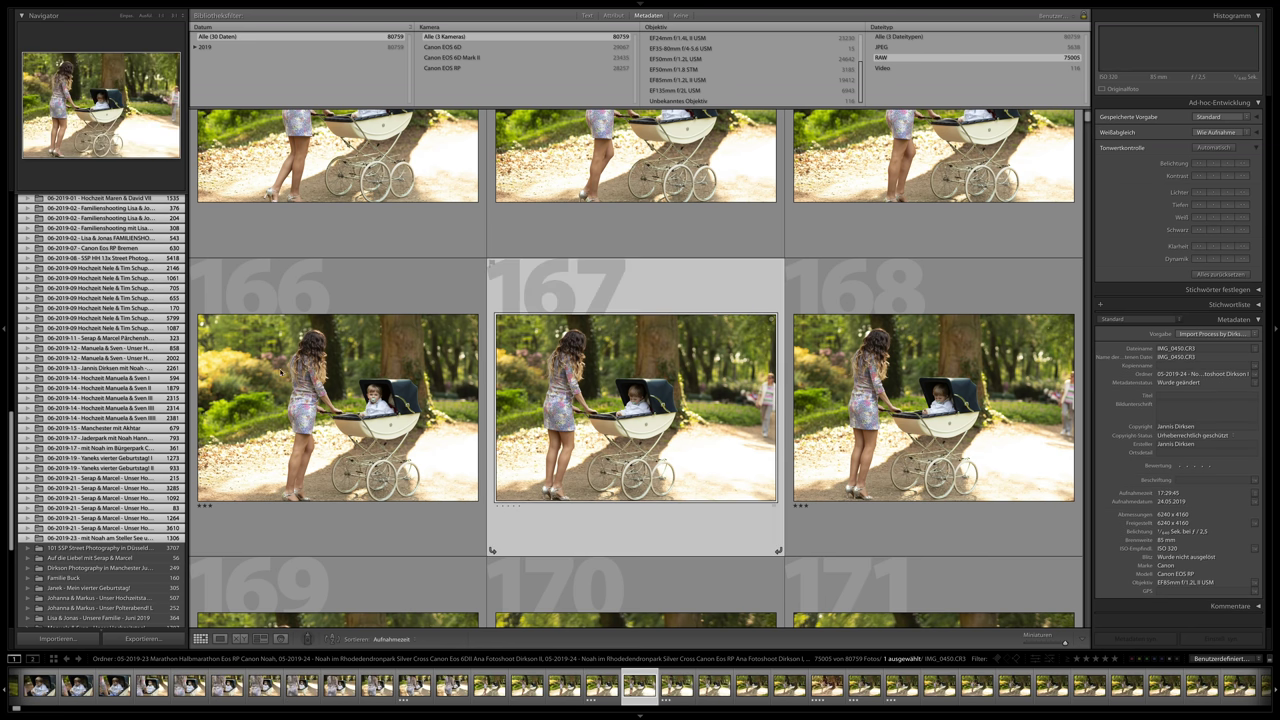
Go back through the folder list to the first highlighted folder, 05-2019-23 Marathon.
scroll(127, 369, up, 2)
scroll(127, 369, up, 3)
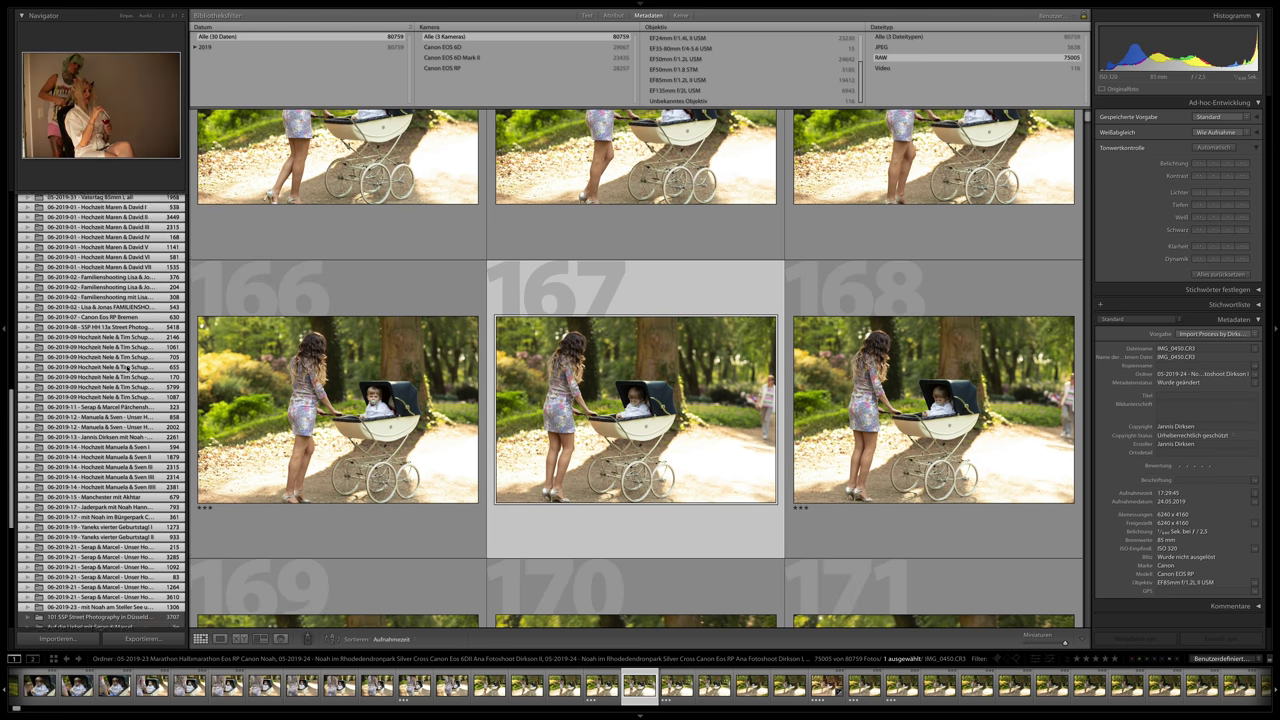
scroll(127, 368, up, 3)
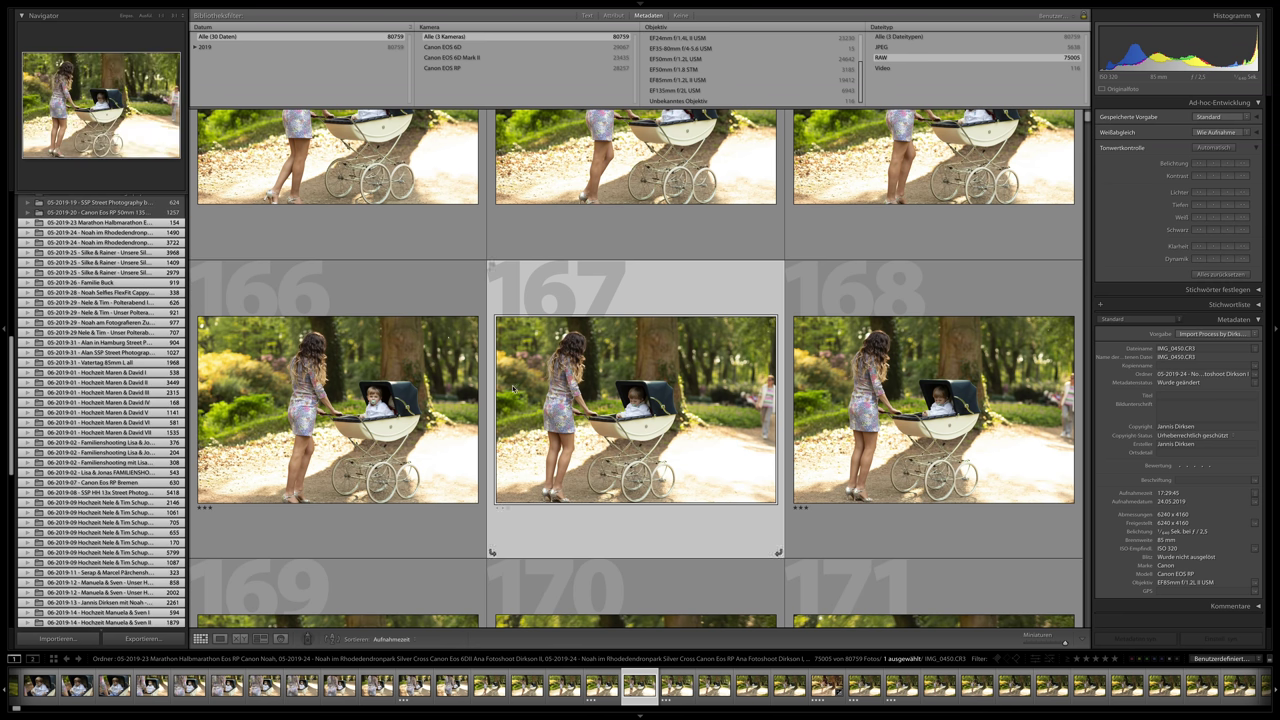
Open photo 173 of the woman with the pram in the Develop module and compare it with the preceding four-star photo.
scroll(510, 385, down, 5)
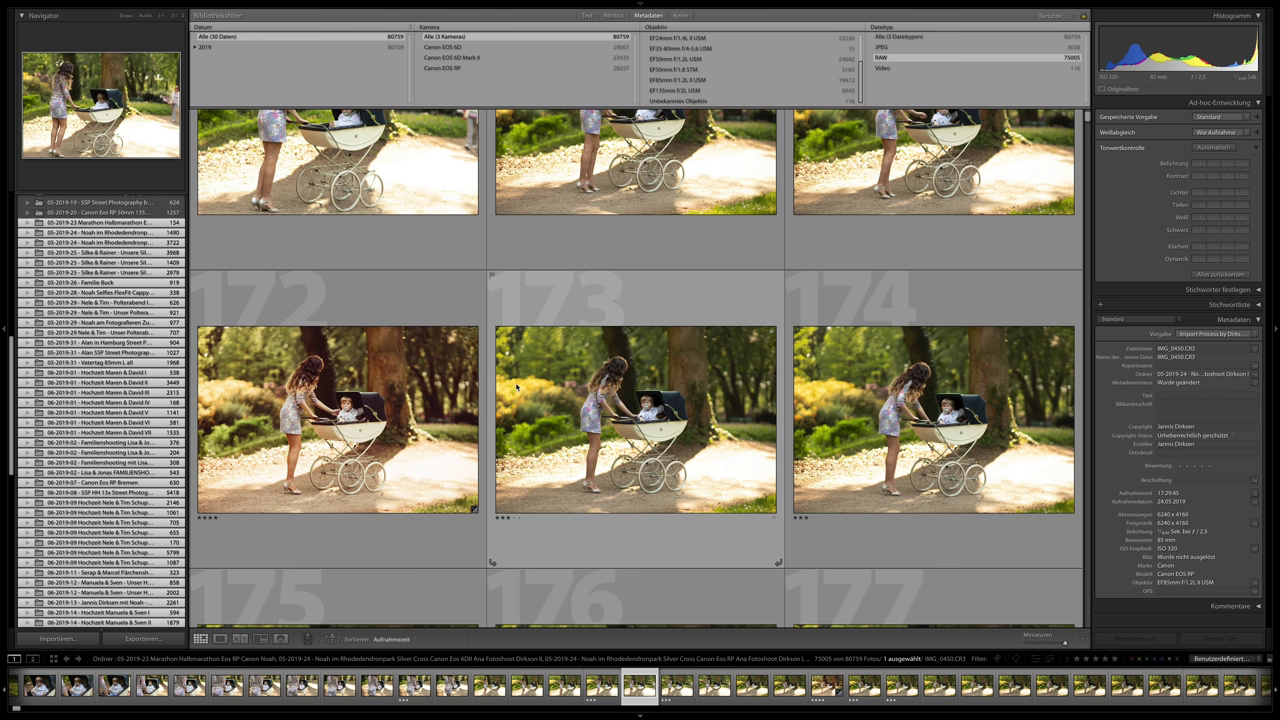
scroll(548, 292, down, 2)
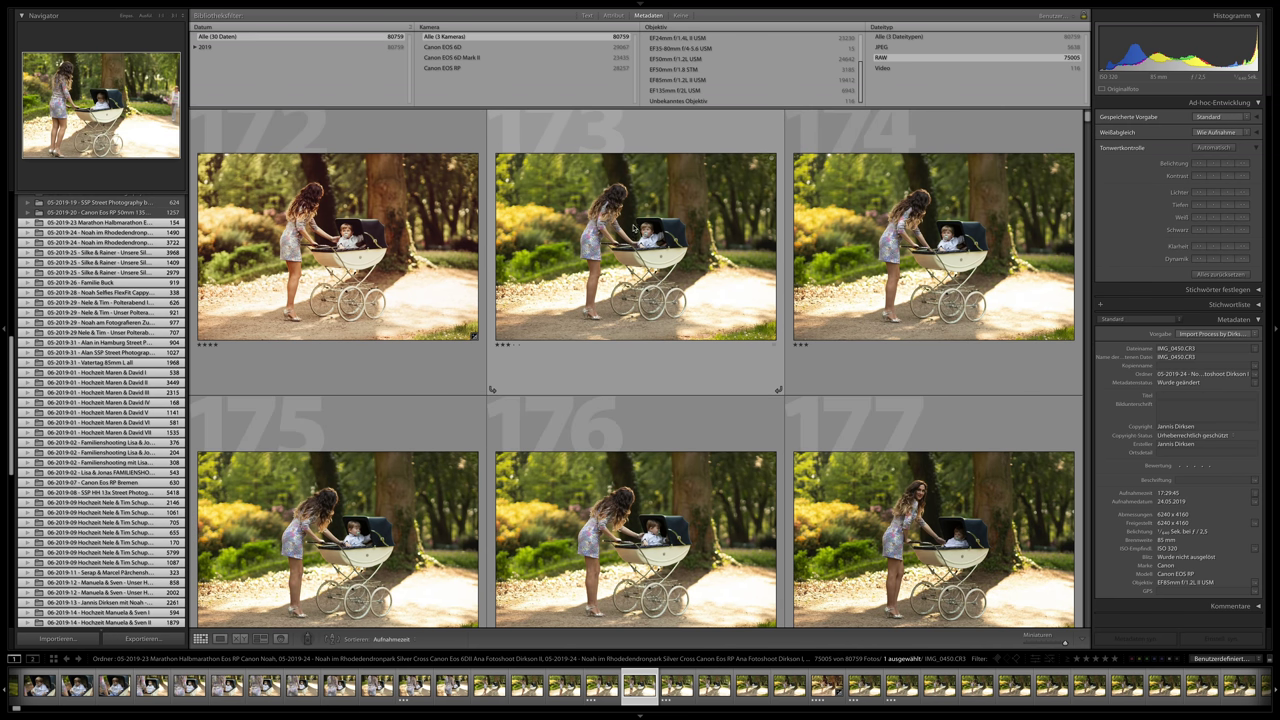
scroll(618, 258, up, 1)
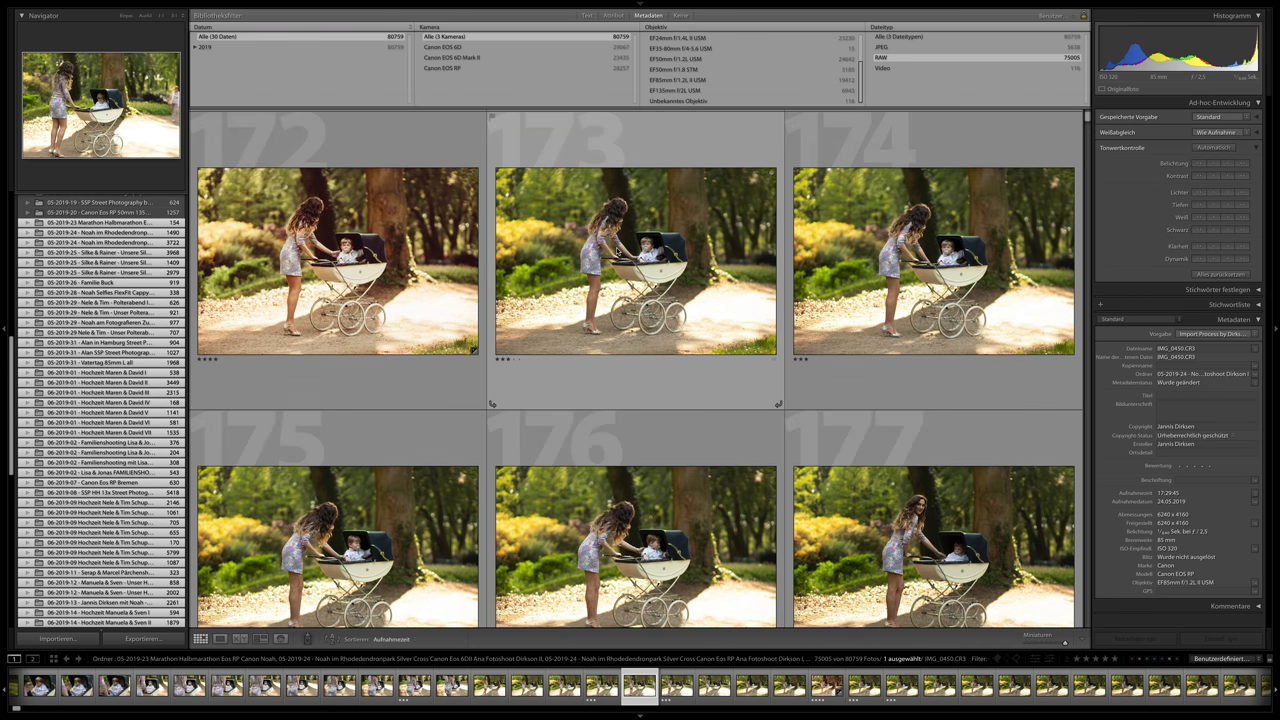
click(618, 252)
click(1020, 18)
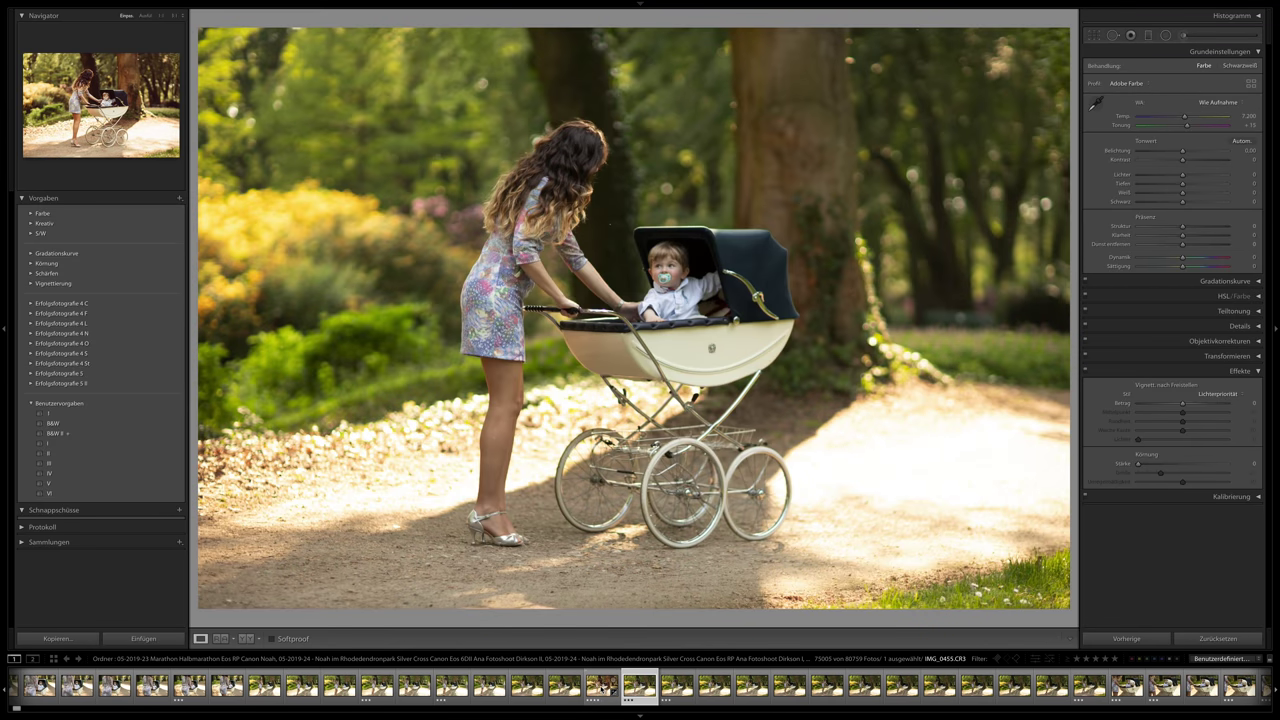
click(602, 686)
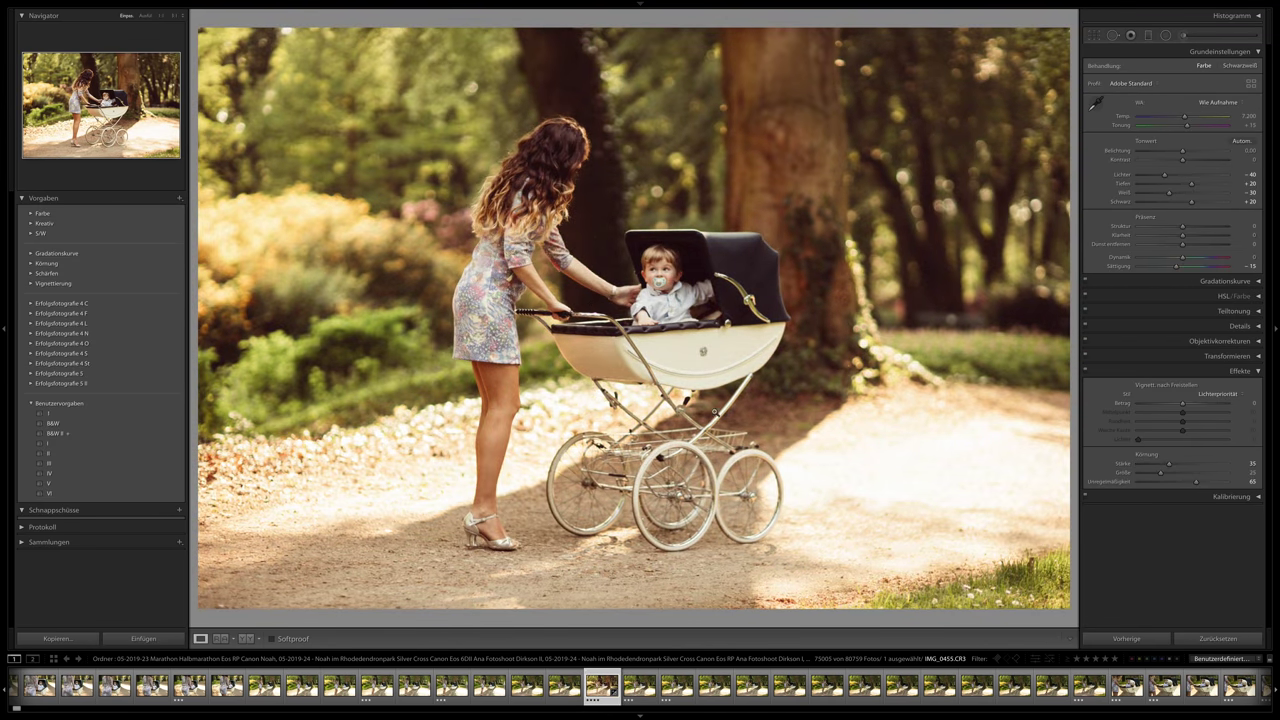
scroll(794, 700, down, 3)
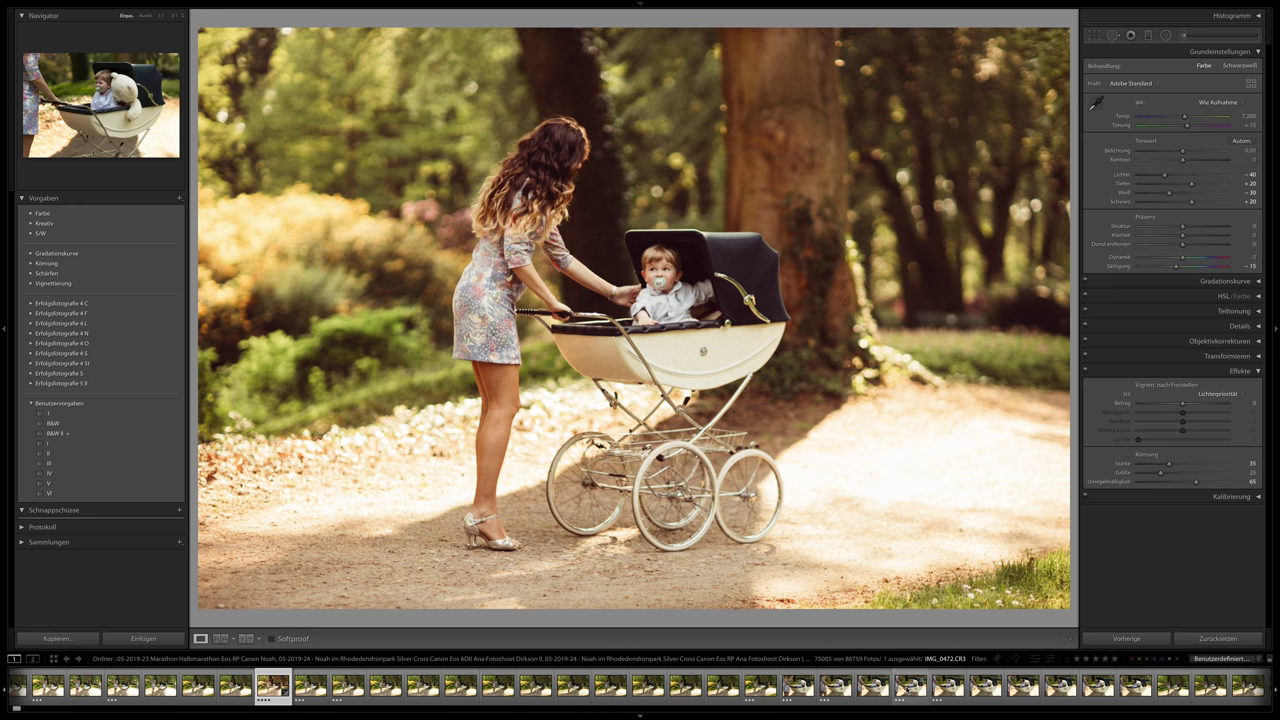
Apply user preset VI to the three-star pram close-up with the teddy bear, and set temperature to 7,790 and exposure to +0.35.
click(911, 686)
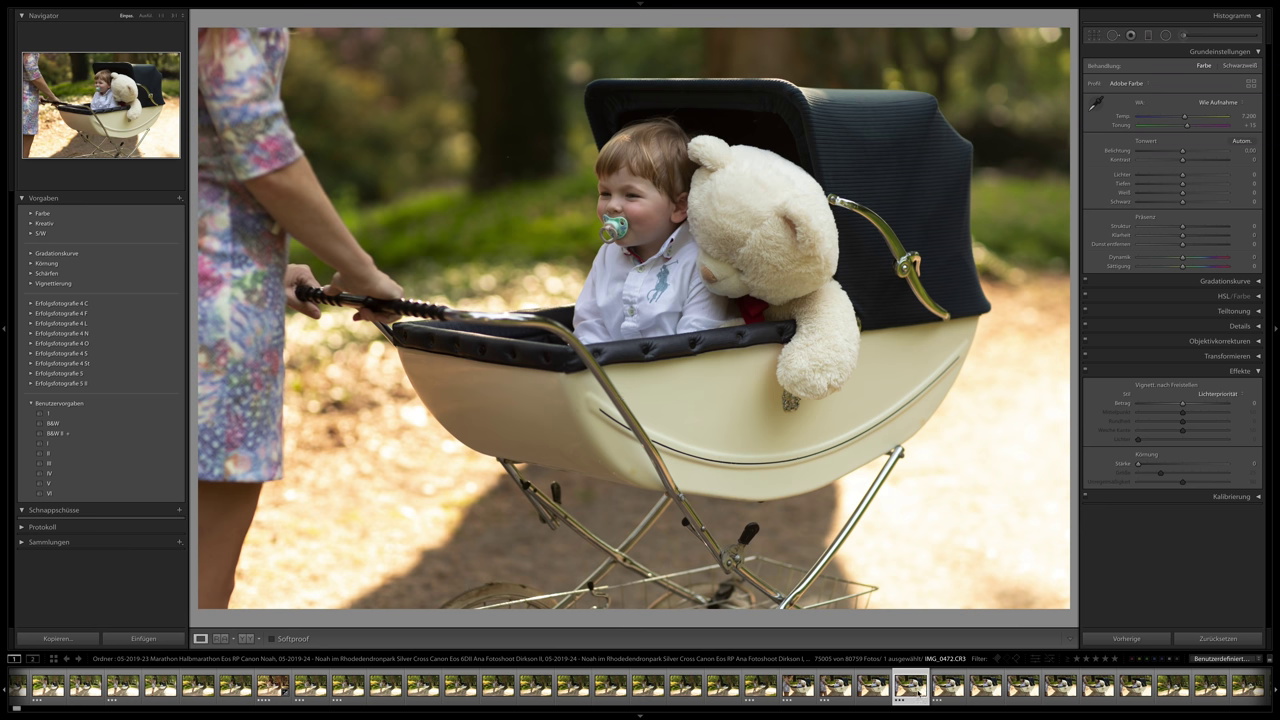
scroll(921, 688, down, 3)
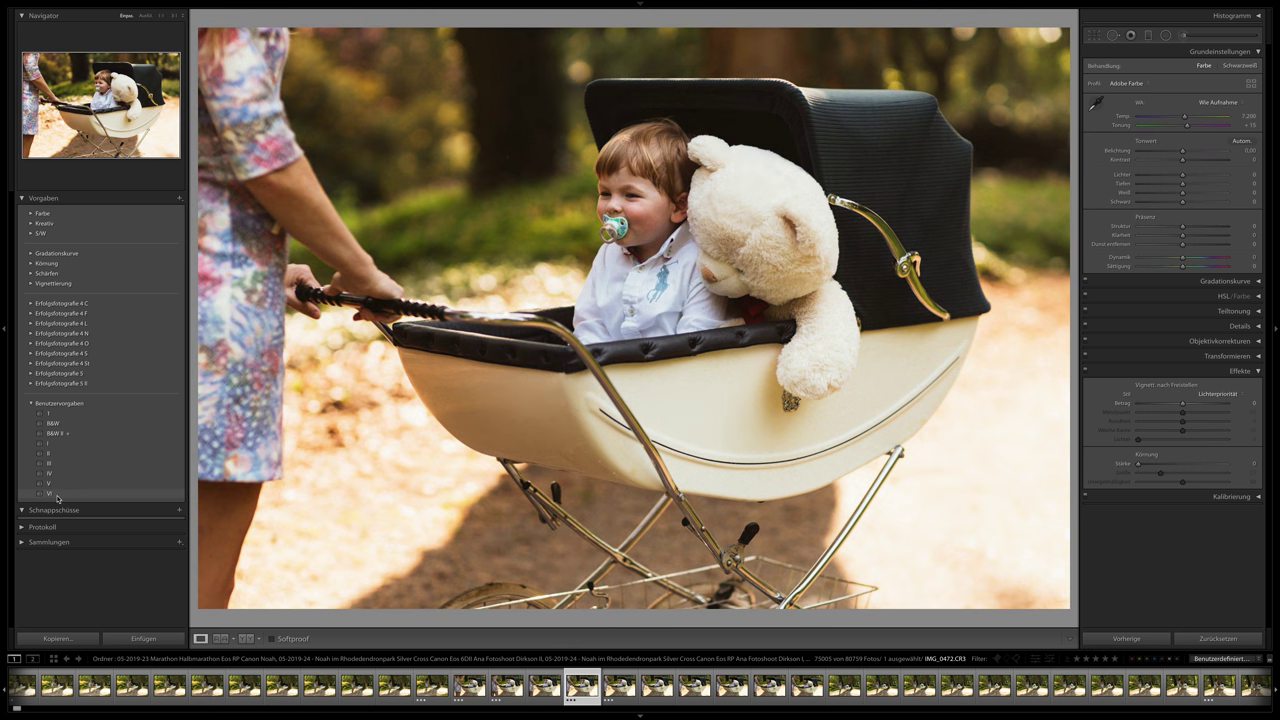
click(57, 494)
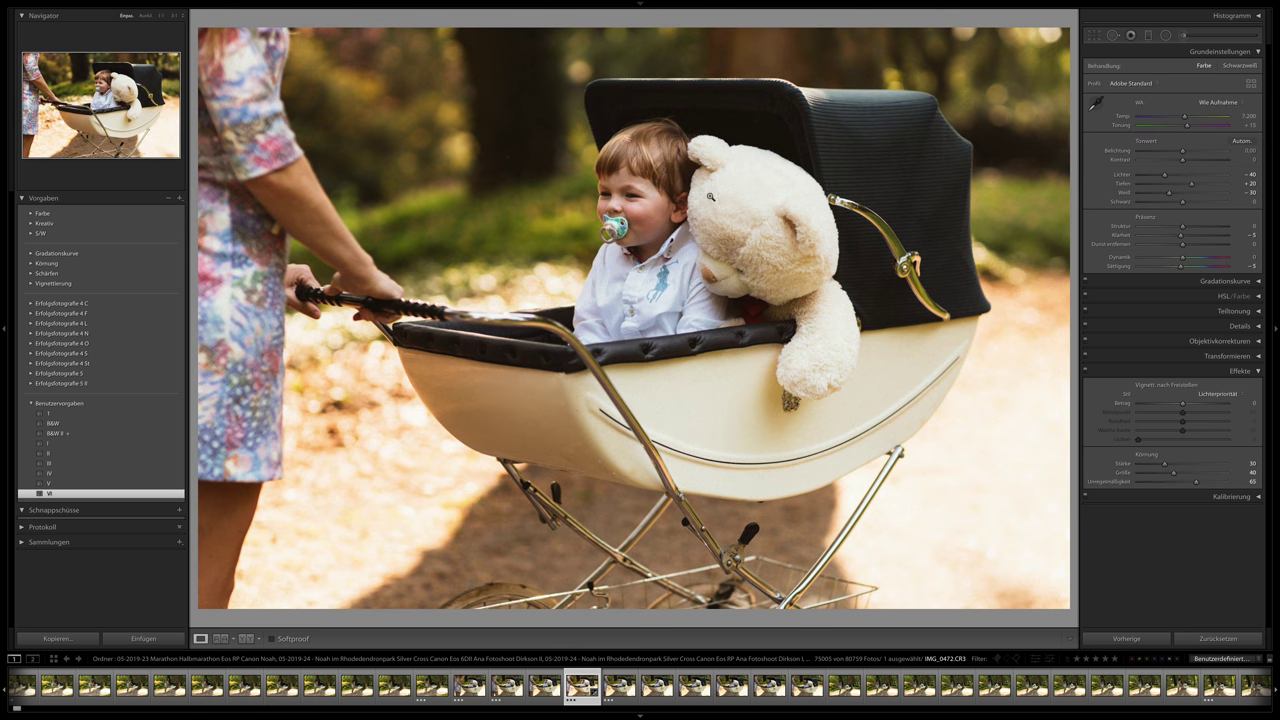
drag(1182, 151, 1191, 121)
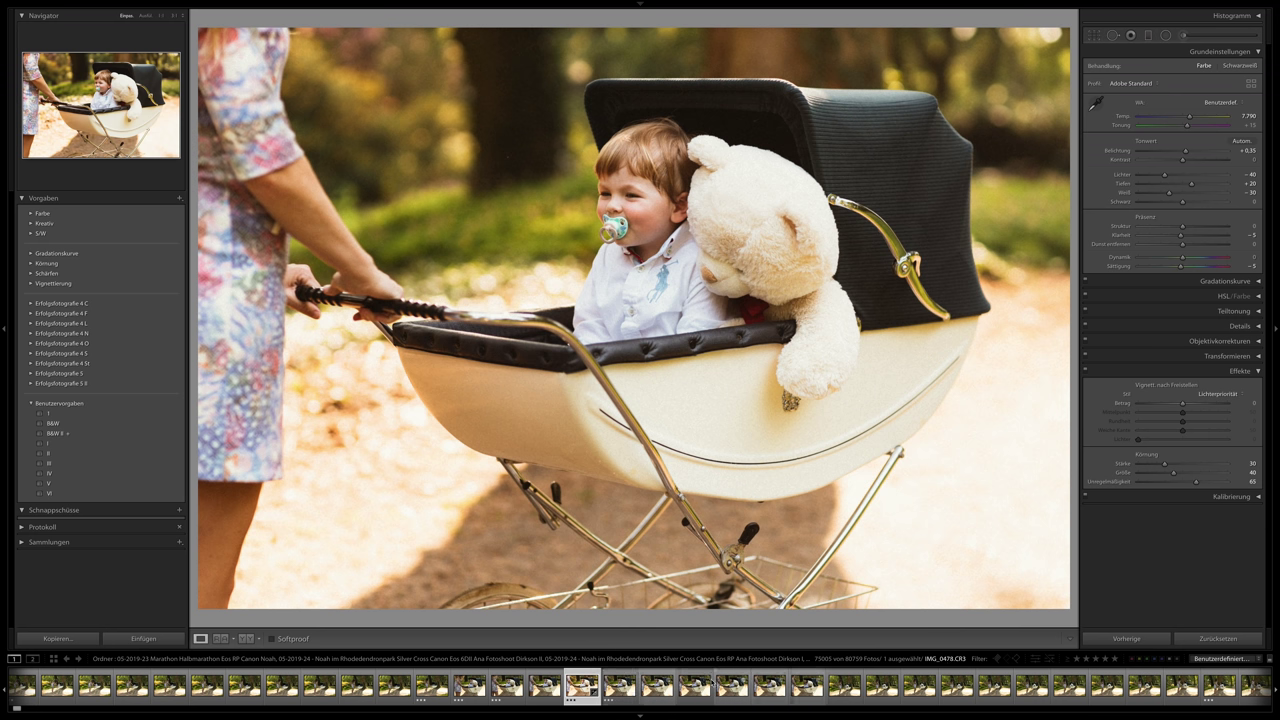
Apply the previous photo's settings to the adjacent three-star pram close-up and to the next three-star full-length shot of the woman.
click(619, 686)
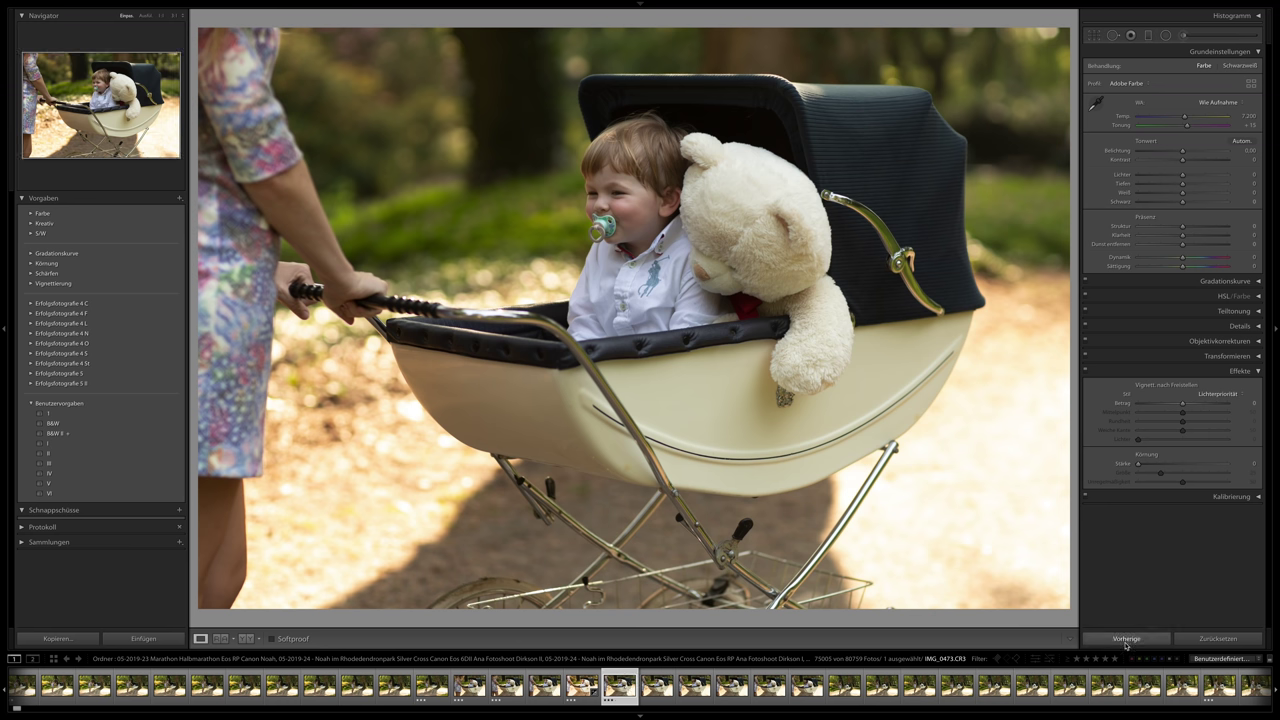
click(1126, 640)
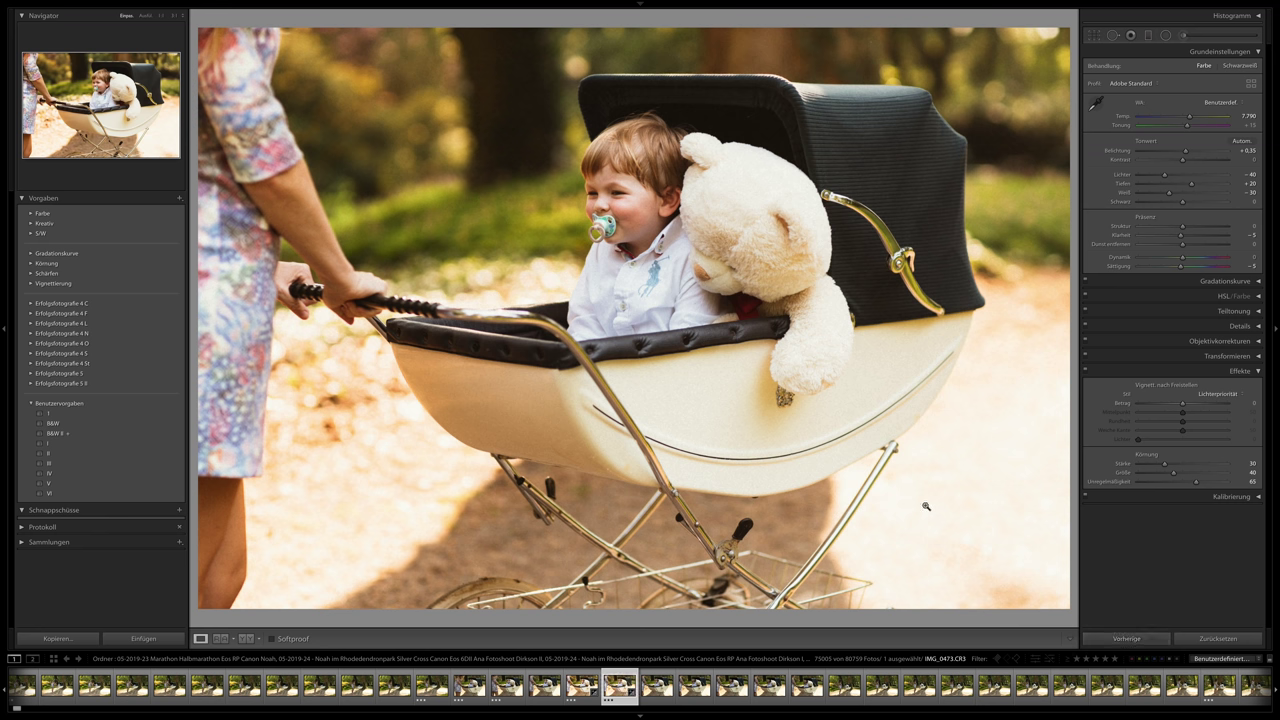
scroll(845, 687, down, 2)
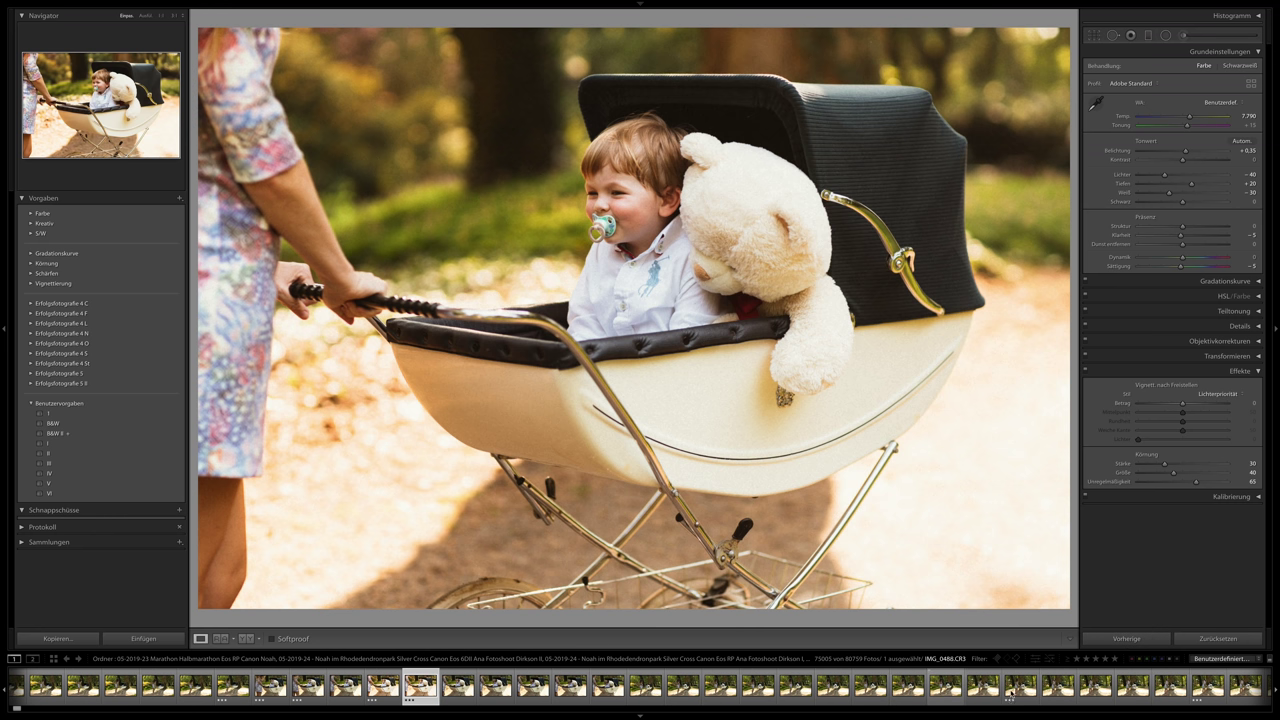
click(1030, 692)
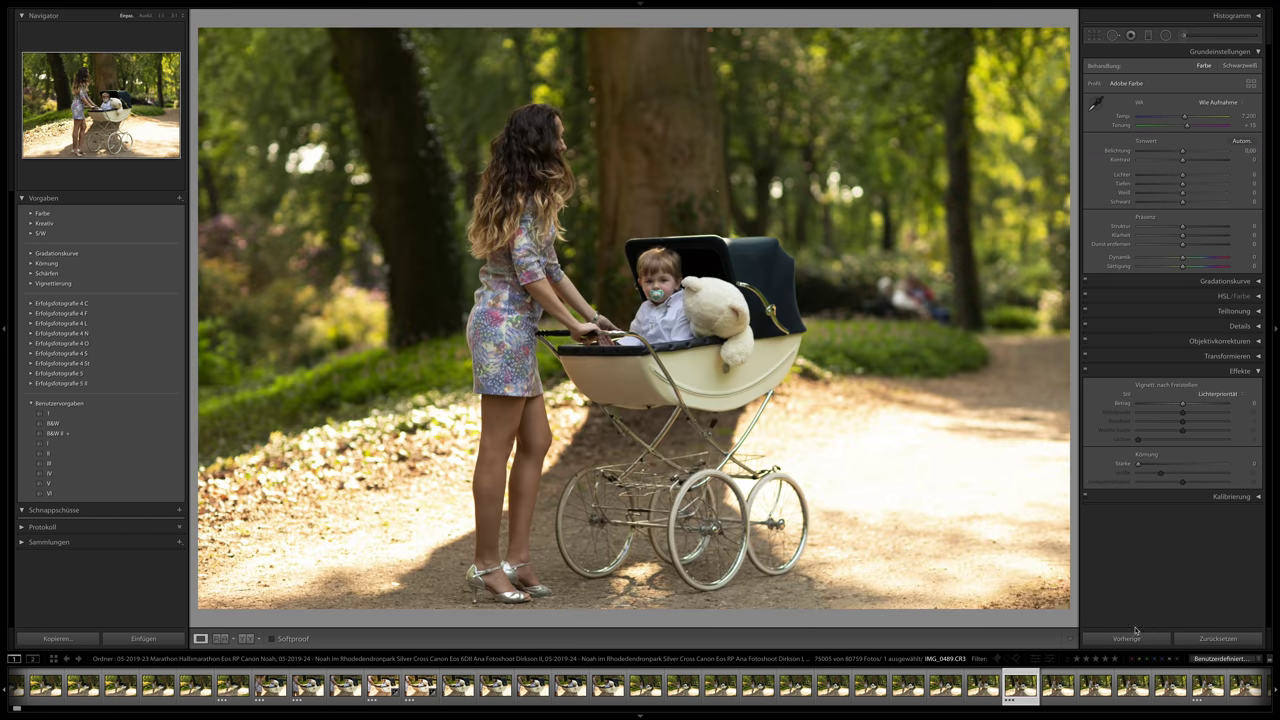
click(1126, 639)
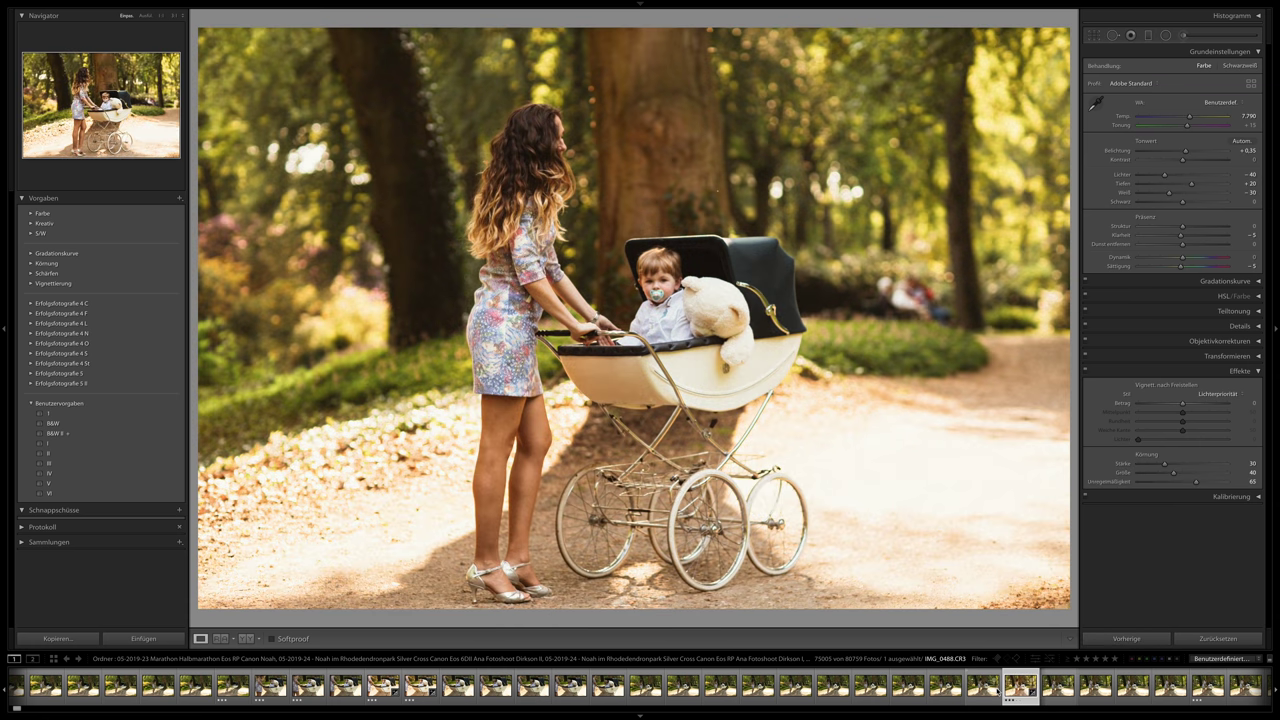
Synchronise all develop settings from the edited full-length shot to the run of photos following it, through the unedited pram close-ups.
scroll(985, 687, down, 4)
scroll(1009, 689, down, 2)
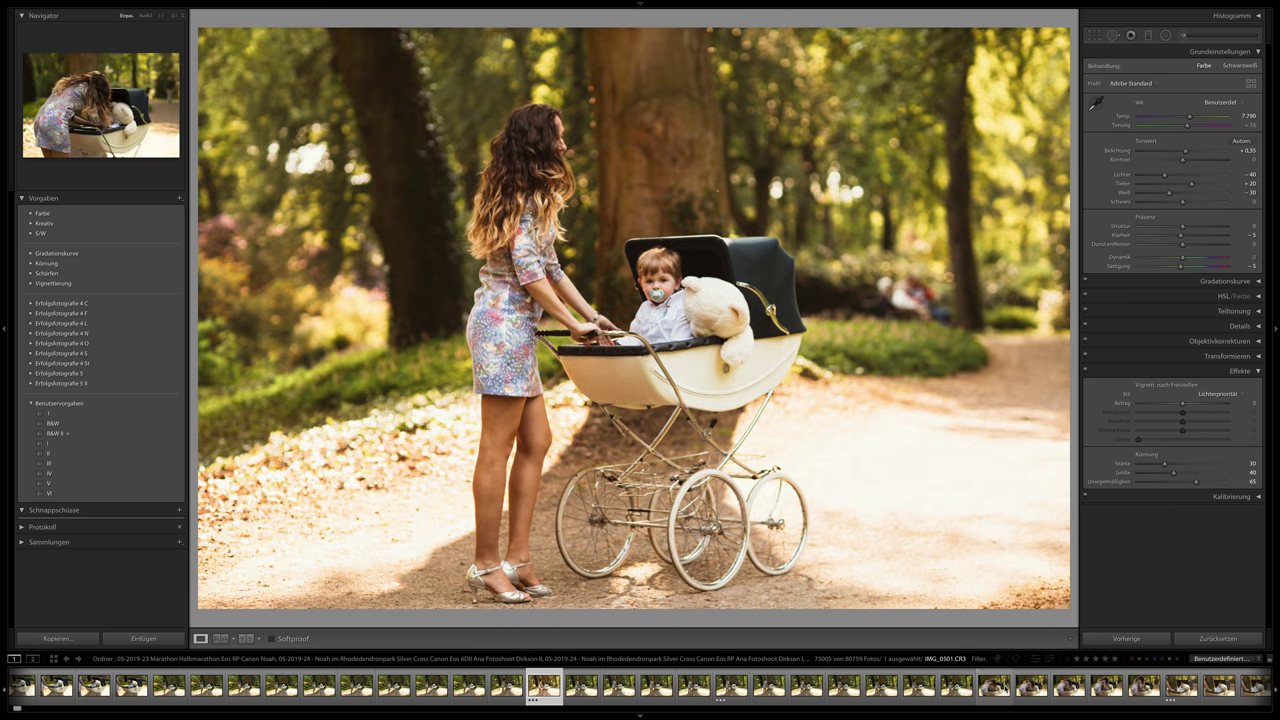
scroll(1009, 689, down, 1)
shift+click(1212, 690)
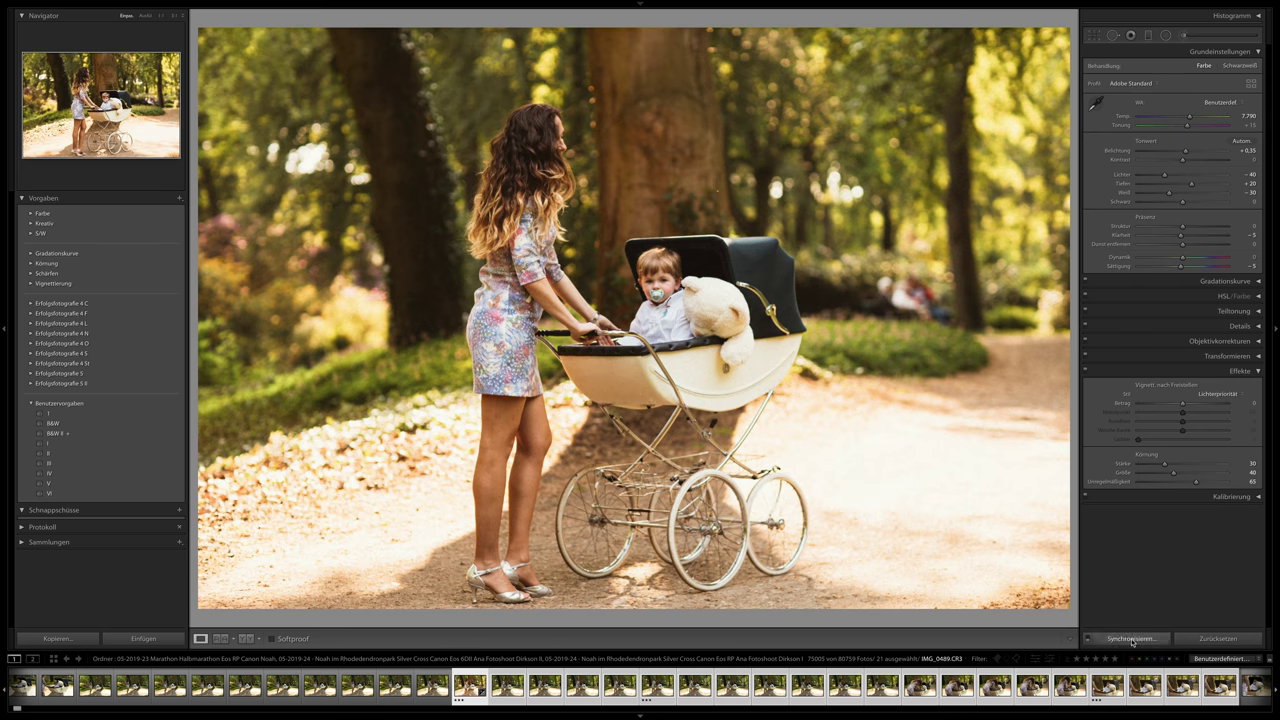
click(1131, 638)
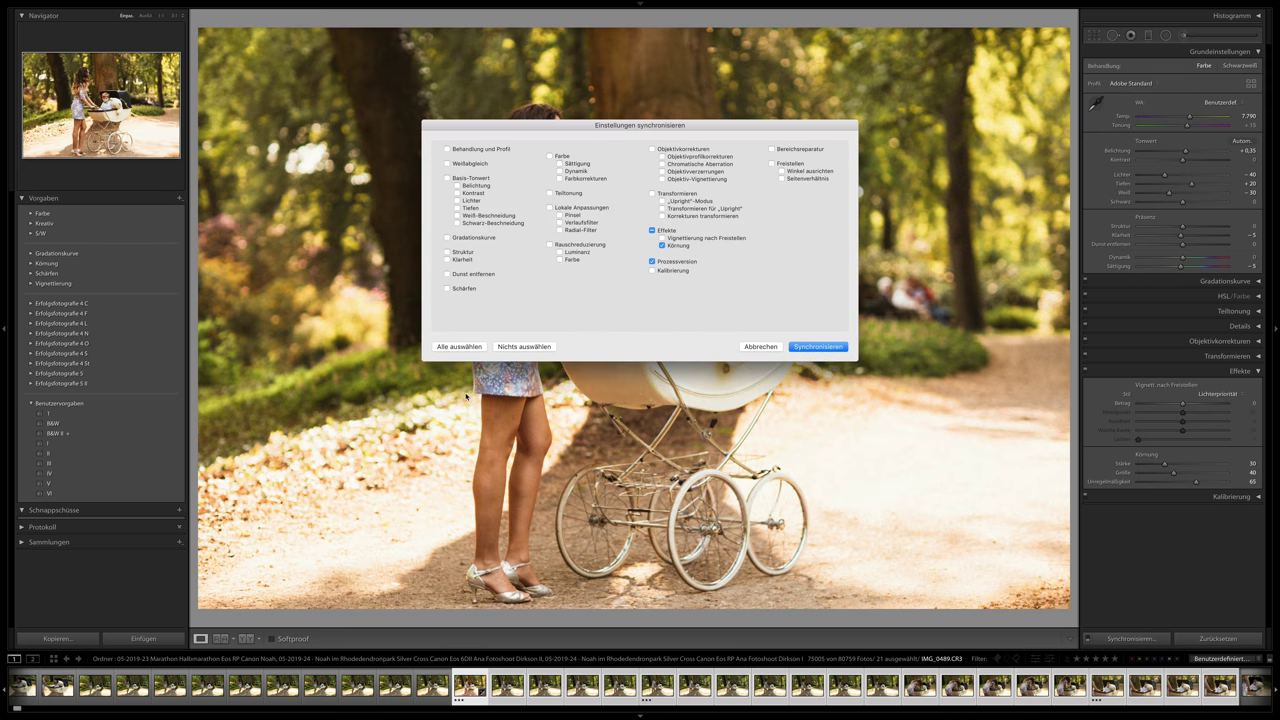
click(472, 350)
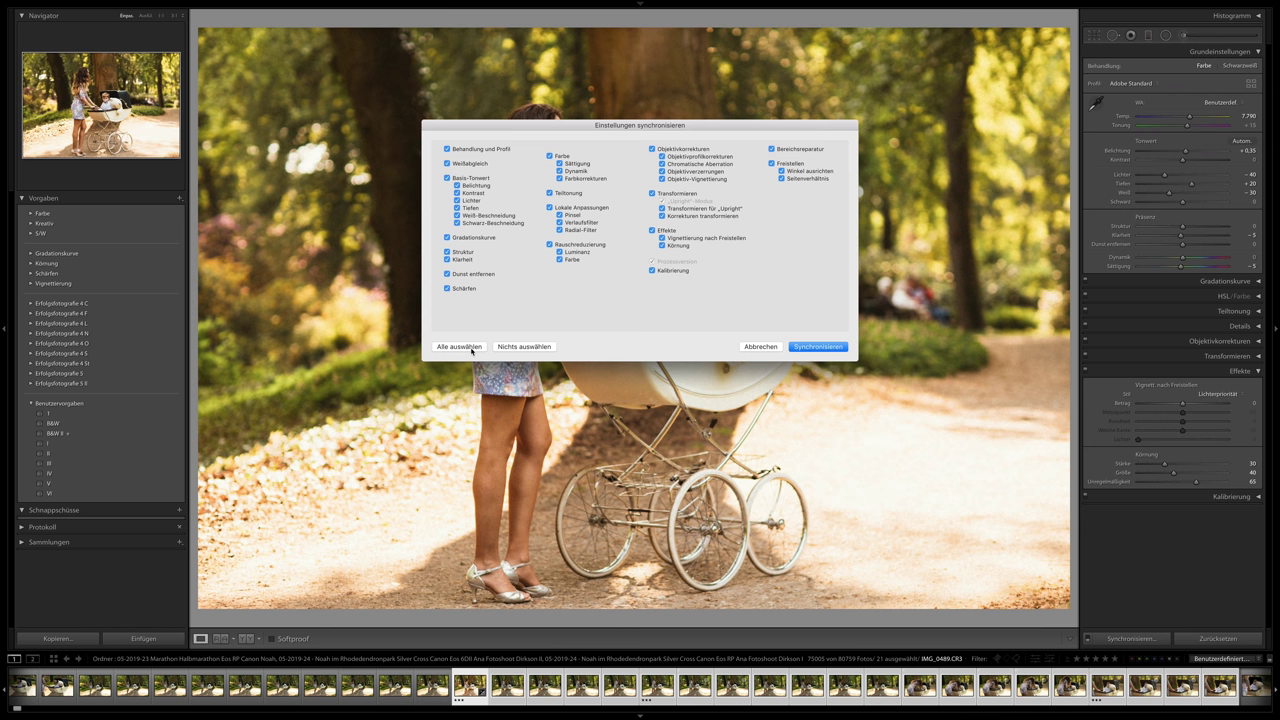
click(820, 347)
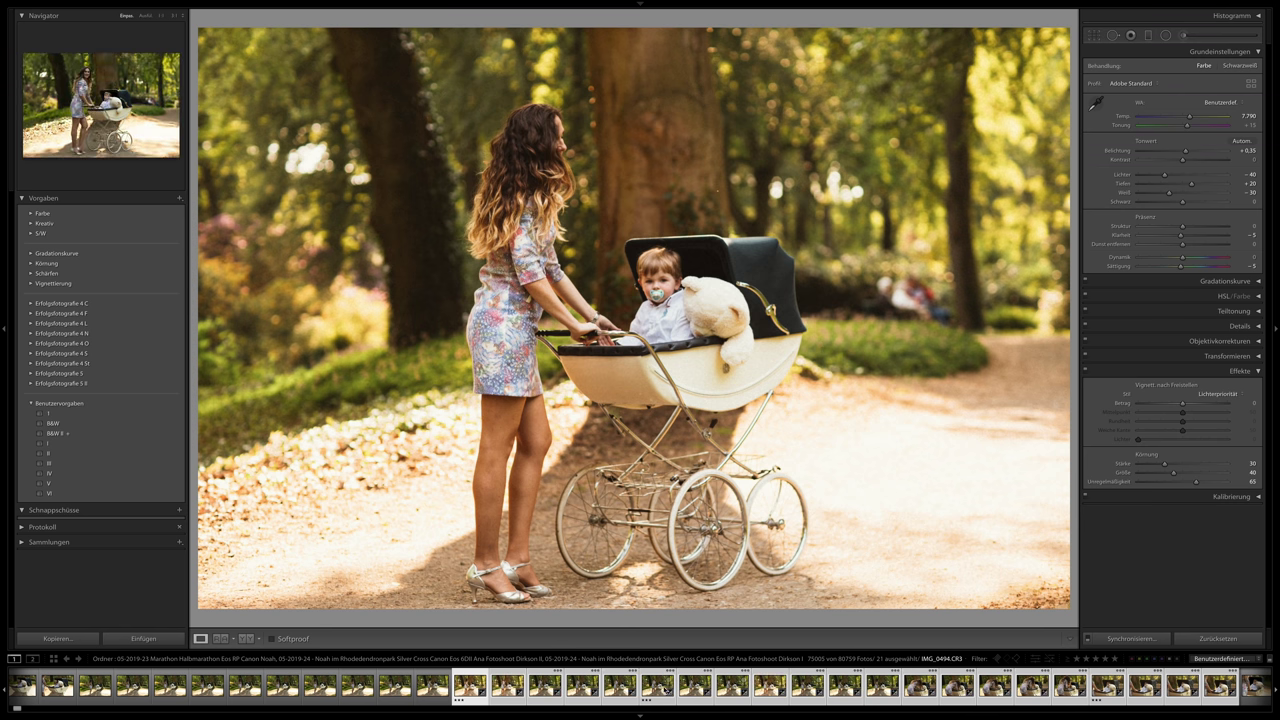
Check the synchronised edits on the full-length shots of the woman standing with the pram.
click(666, 688)
key(Right)
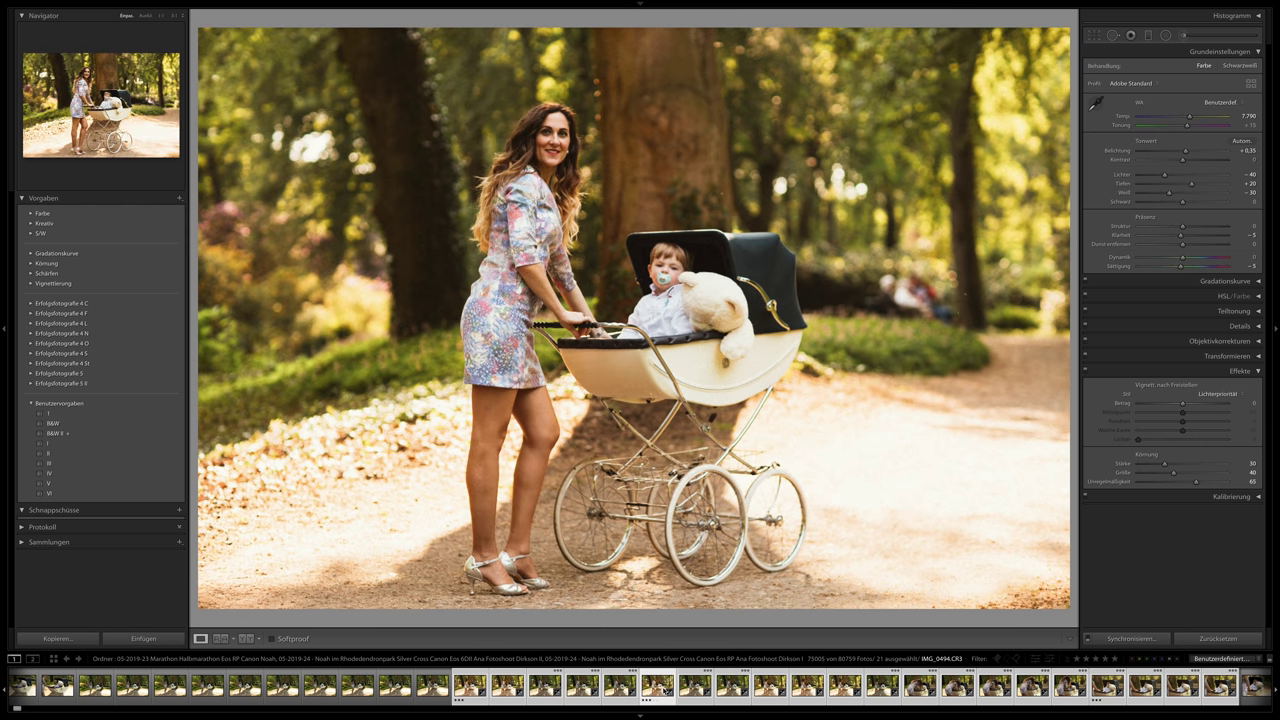
click(886, 689)
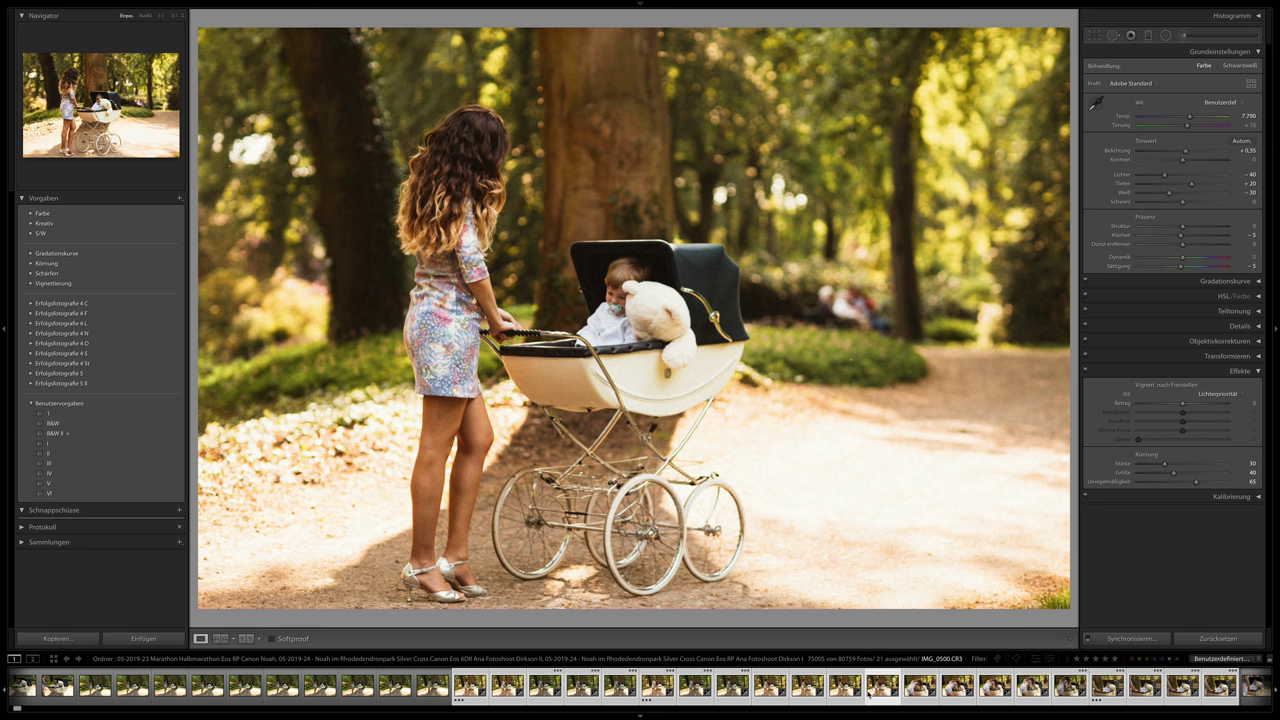
Examine the synchronised photos of the woman bending over the pram and the close-ups of the child with the teddy bear.
key(Right)
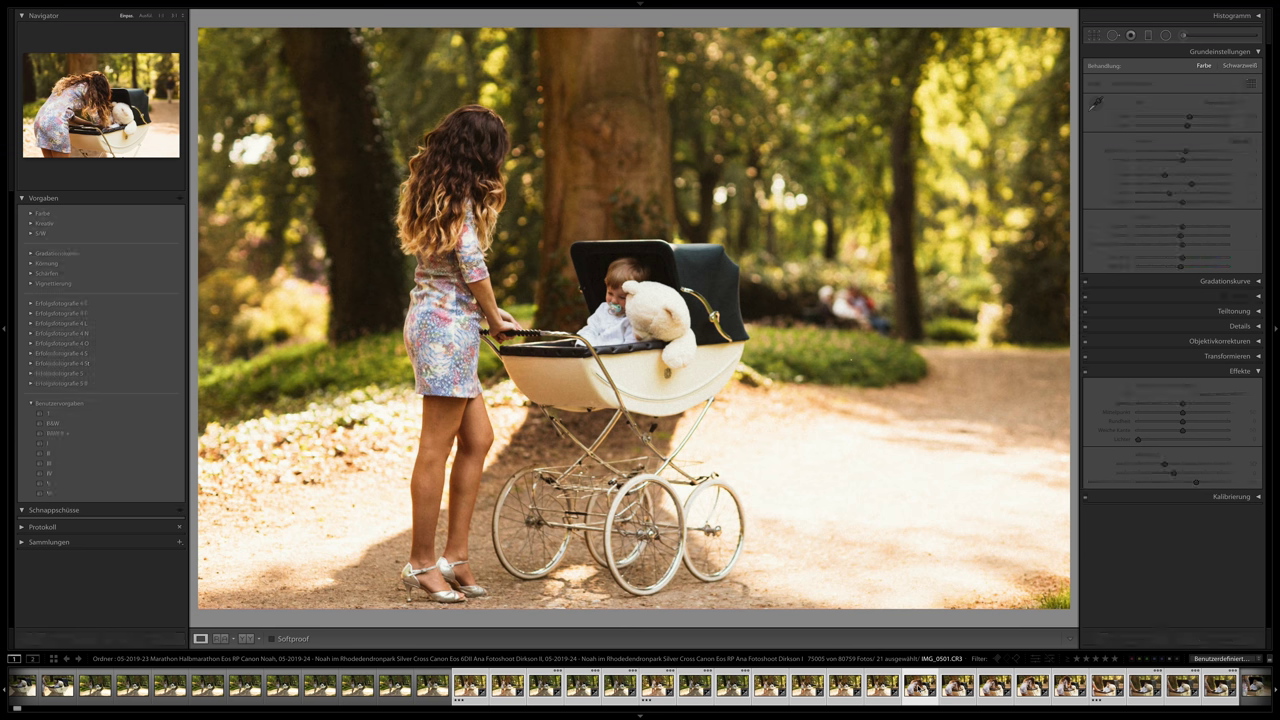
key(Right)
key(Right)
key(Right)
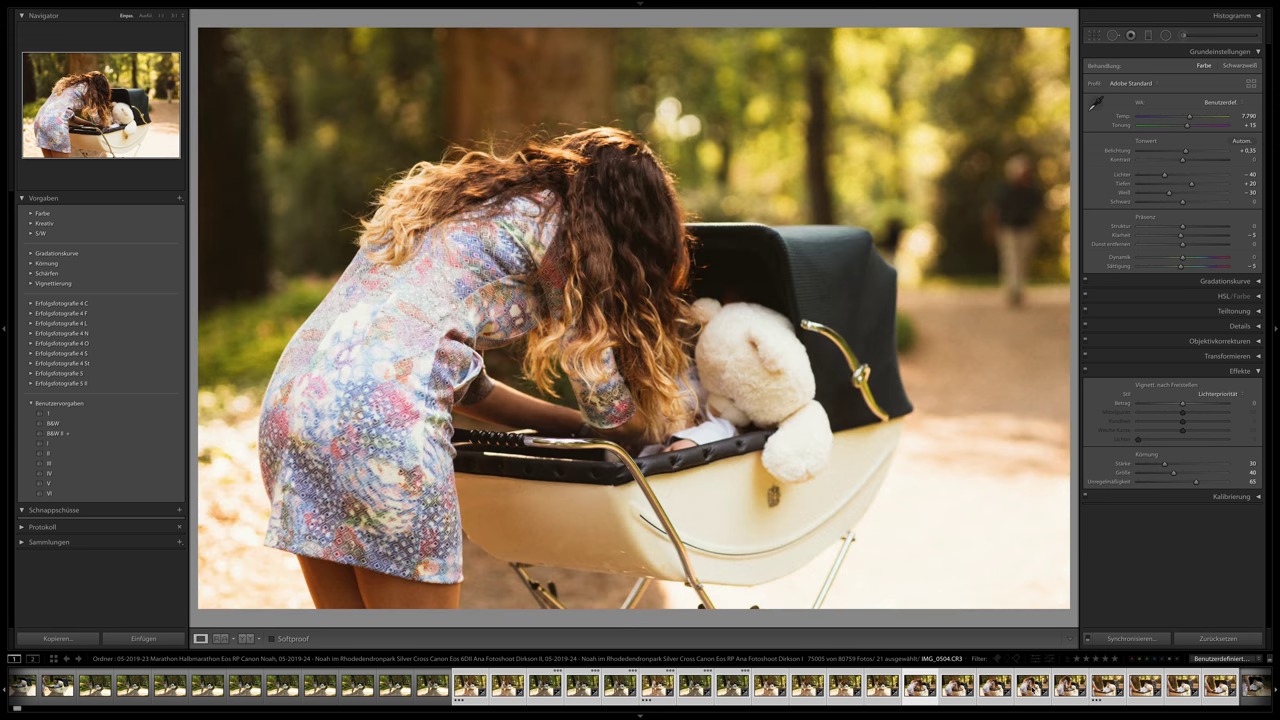
key(Right)
key(Right)
key(Right)
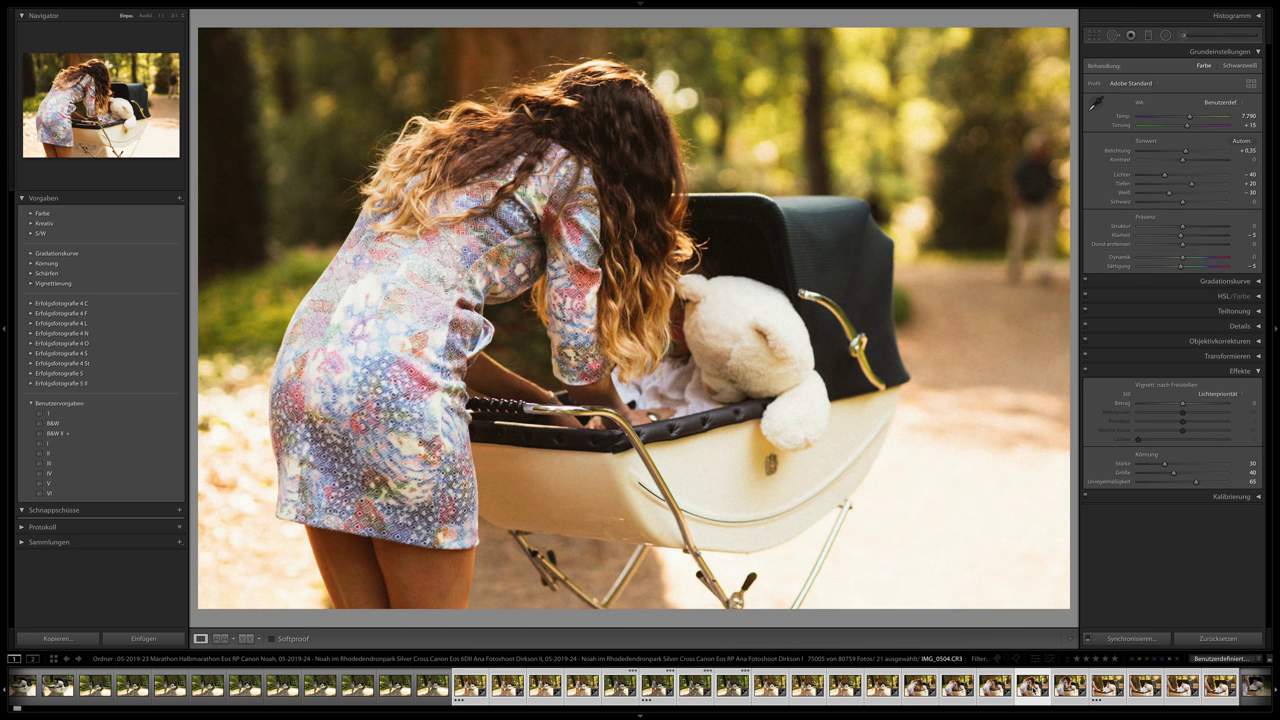
key(Right)
key(Right)
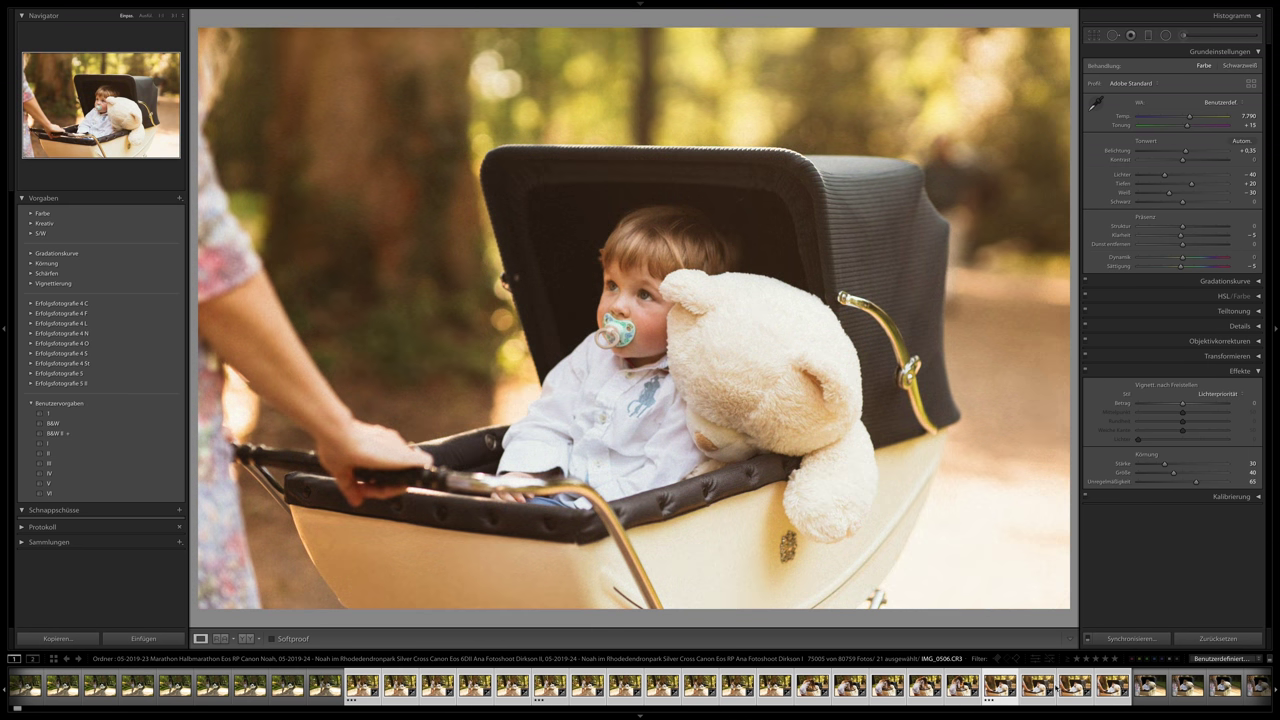
click(1035, 690)
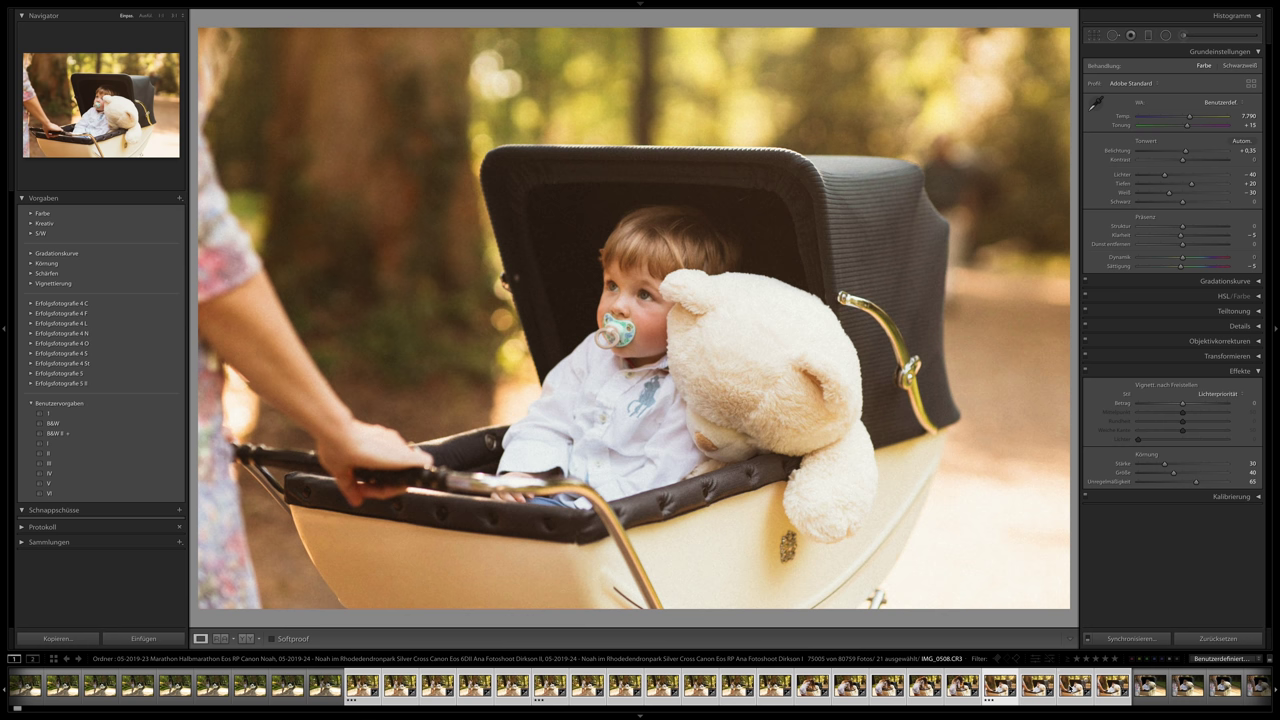
click(1075, 688)
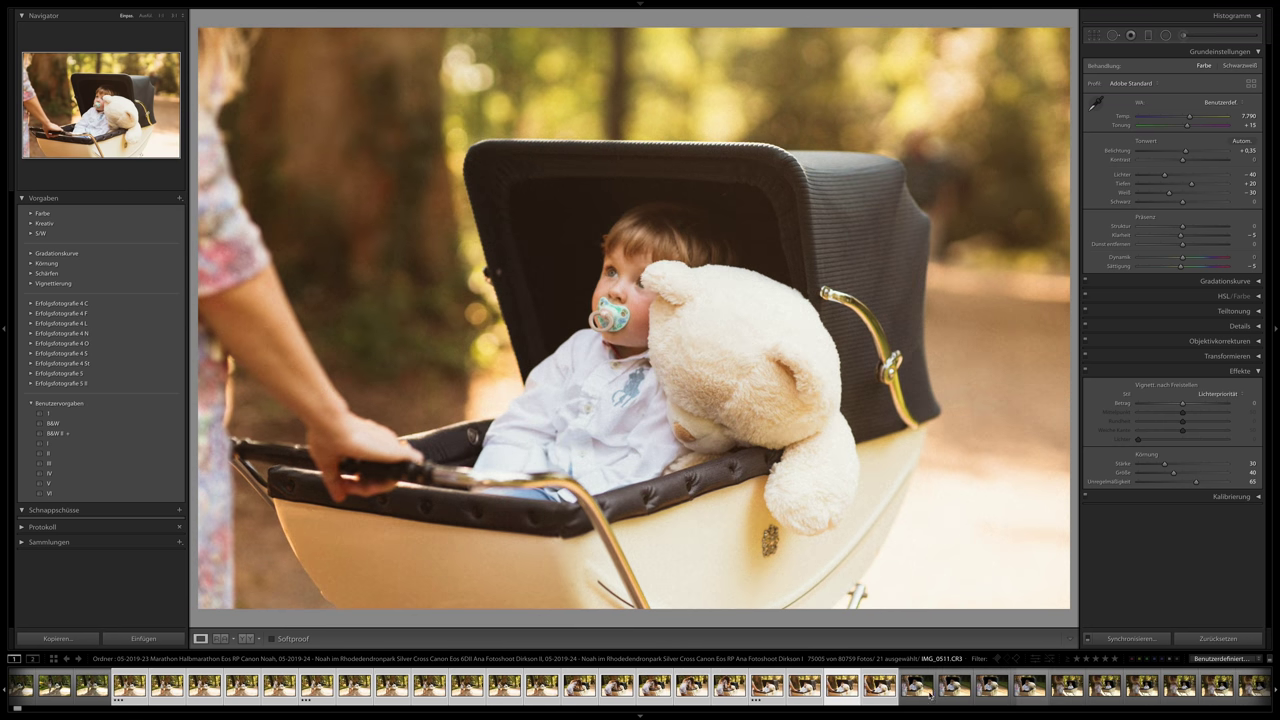
click(870, 688)
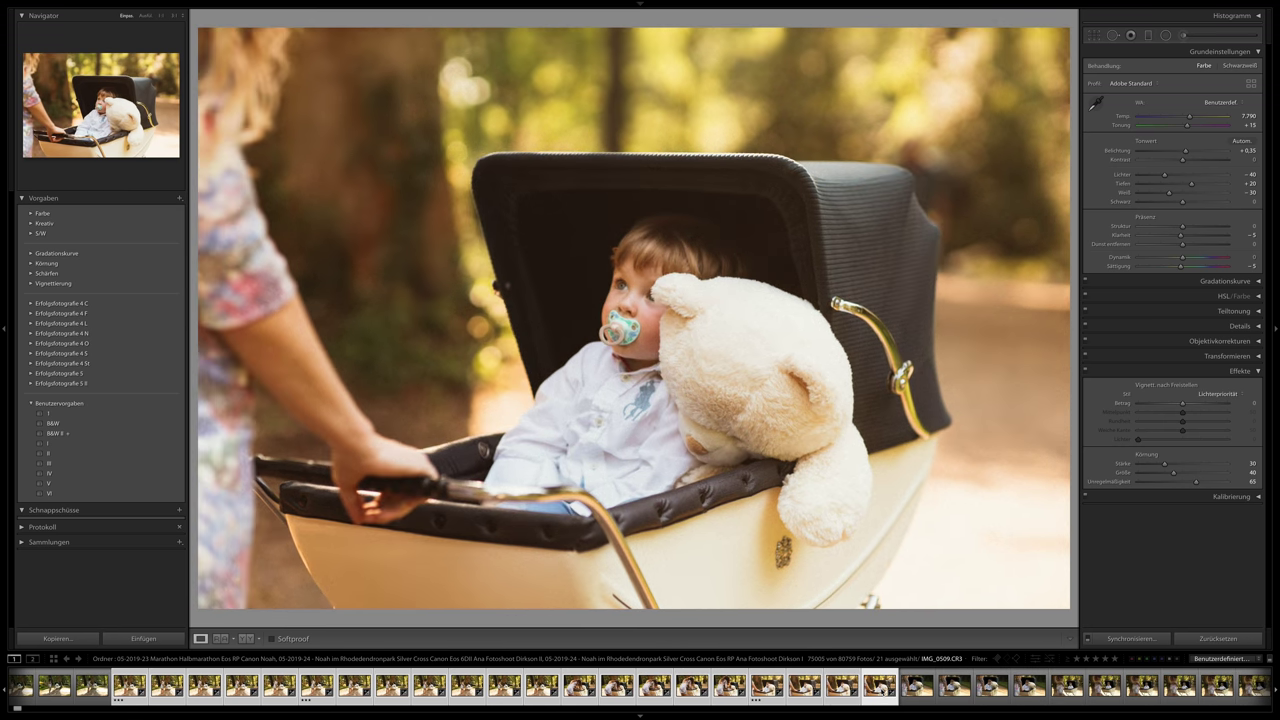
View the two edited four-star portrait-format photos of the woman with the pram, ending on IMG_0530.CR3.
scroll(870, 688, down, 5)
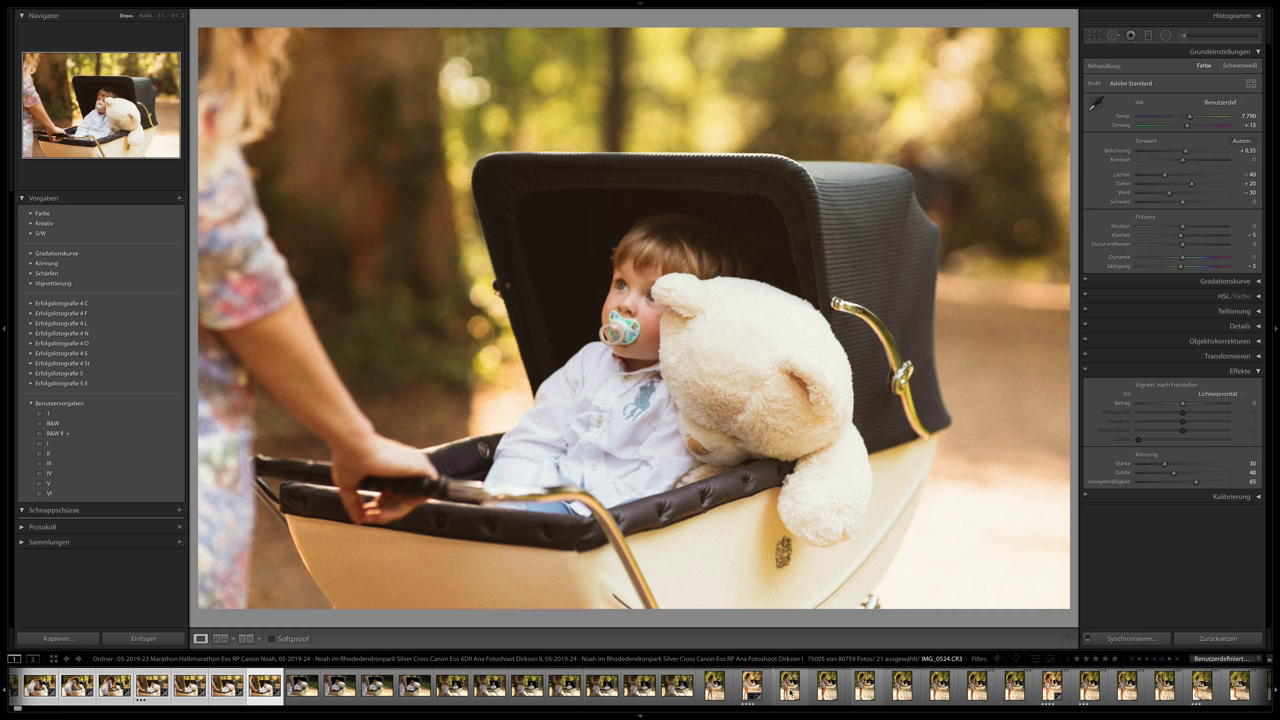
click(751, 686)
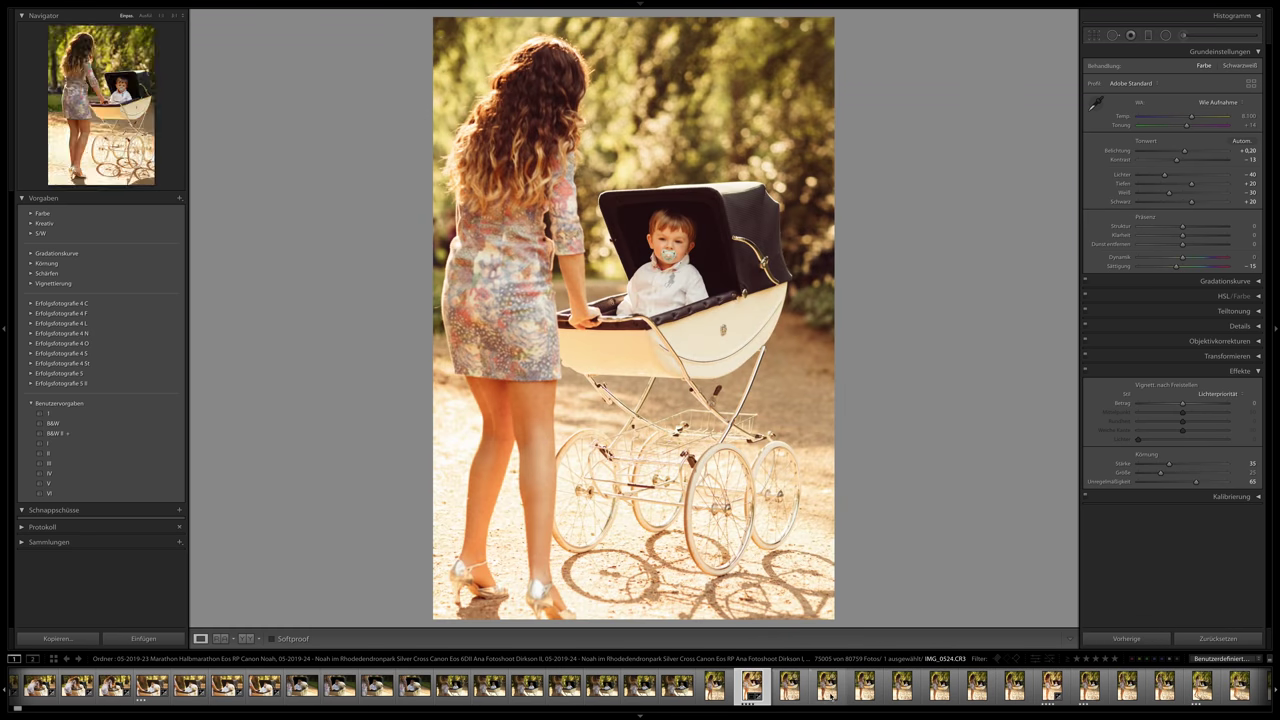
scroll(840, 688, down, 1)
click(887, 690)
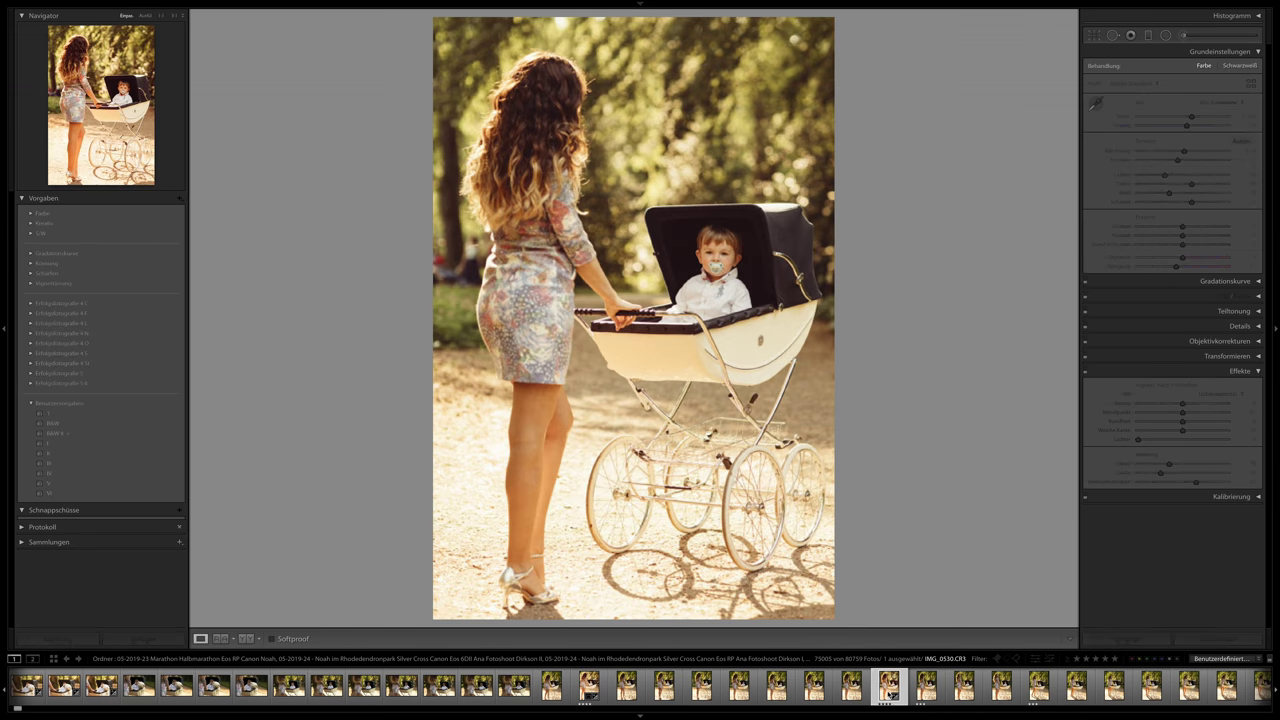
Browse further through the park series and open the unedited three-star photo IMG_0621.CR3.
mouse_move(996, 2)
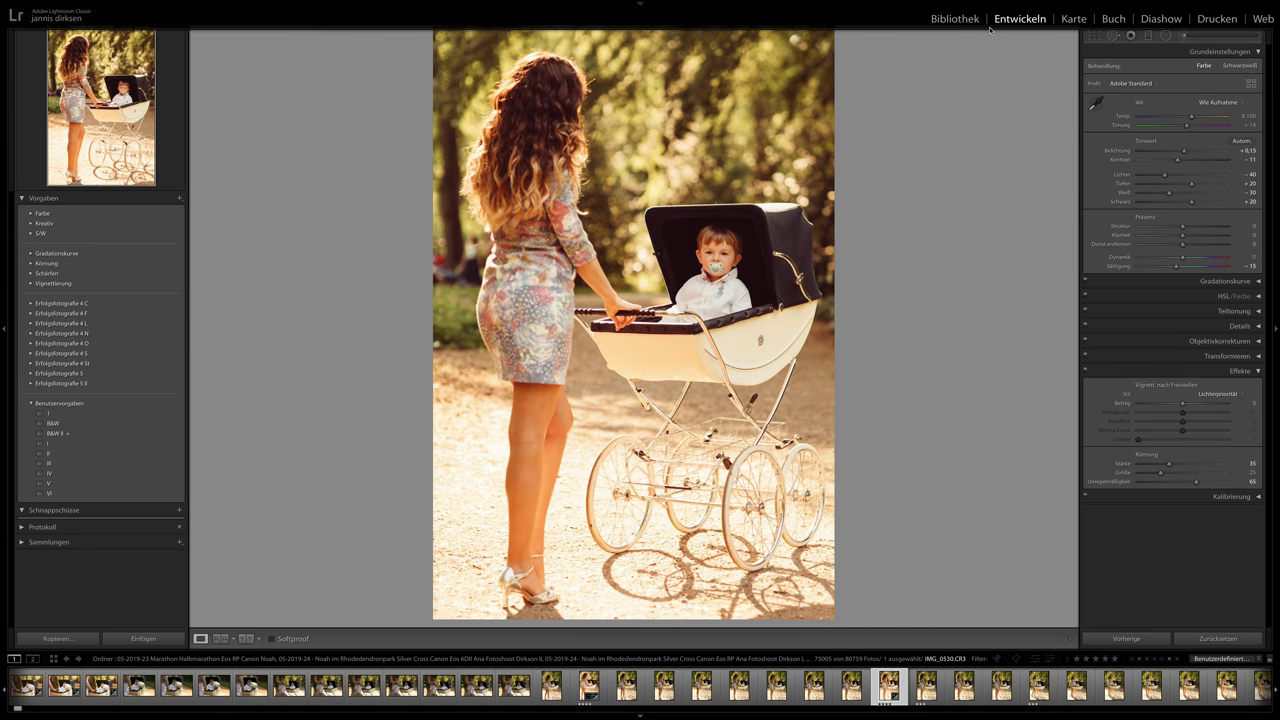
scroll(1042, 688, down, 4)
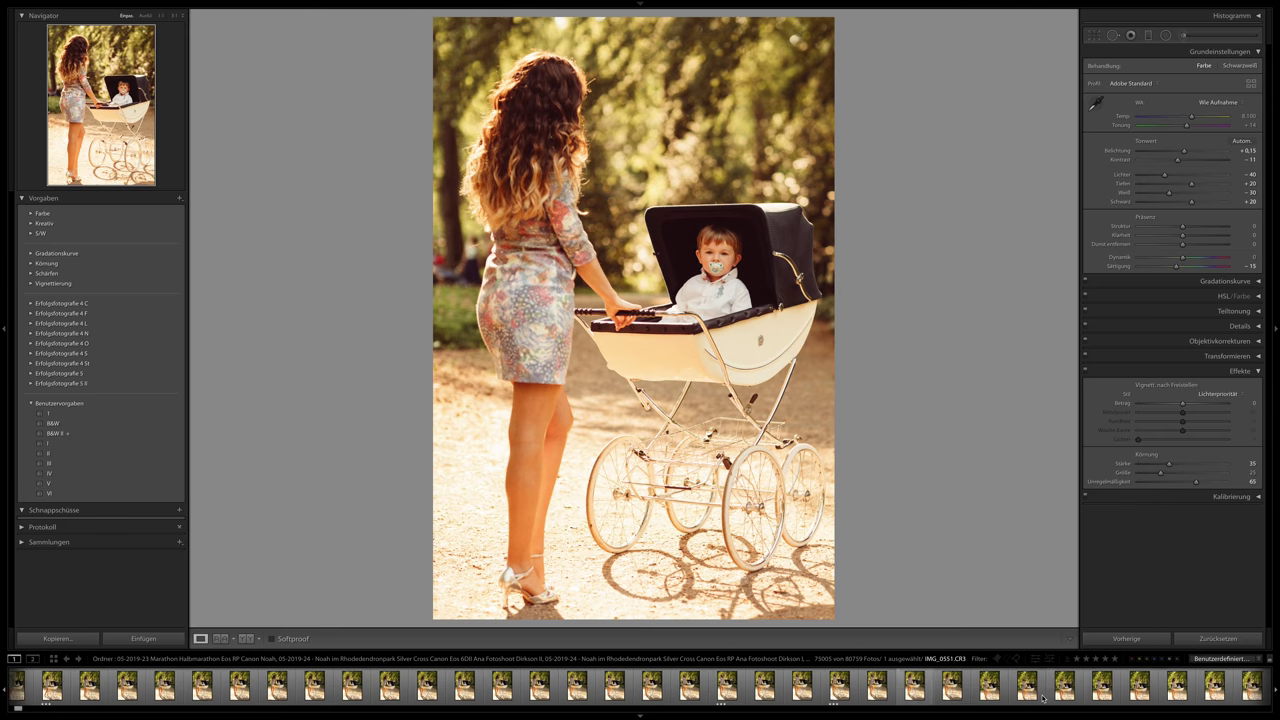
scroll(1042, 690, down, 5)
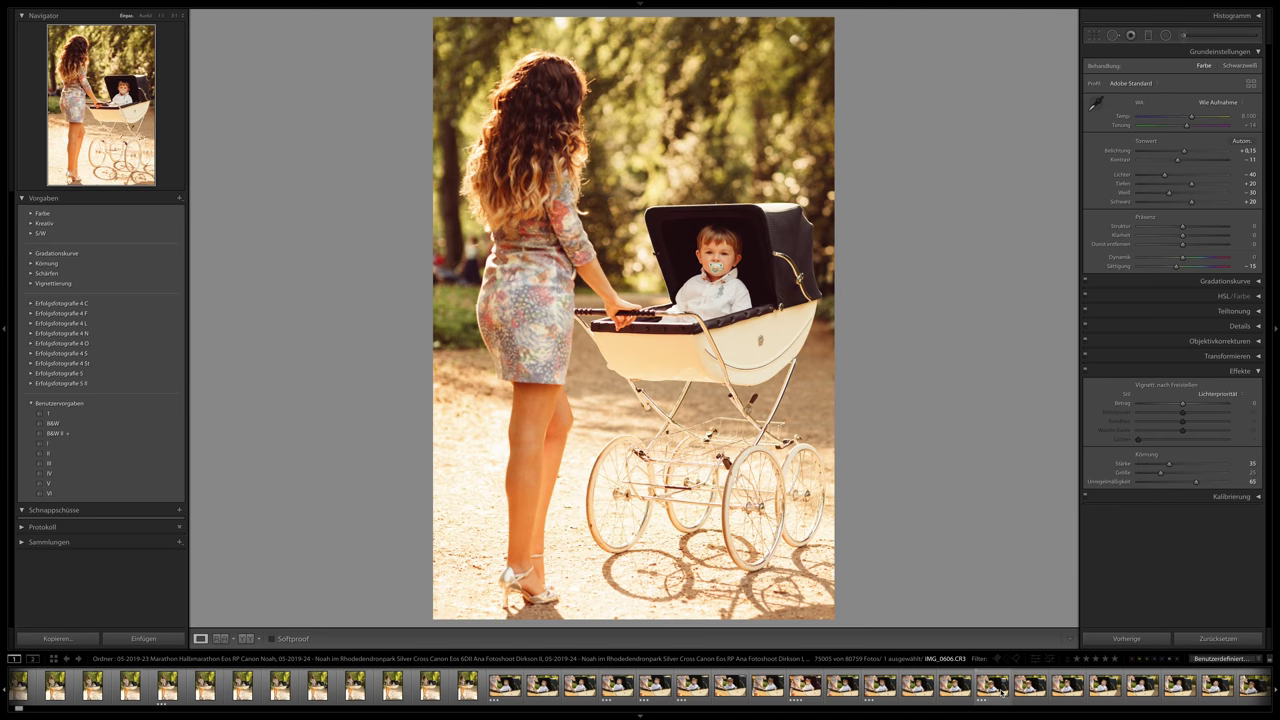
scroll(988, 693, down, 4)
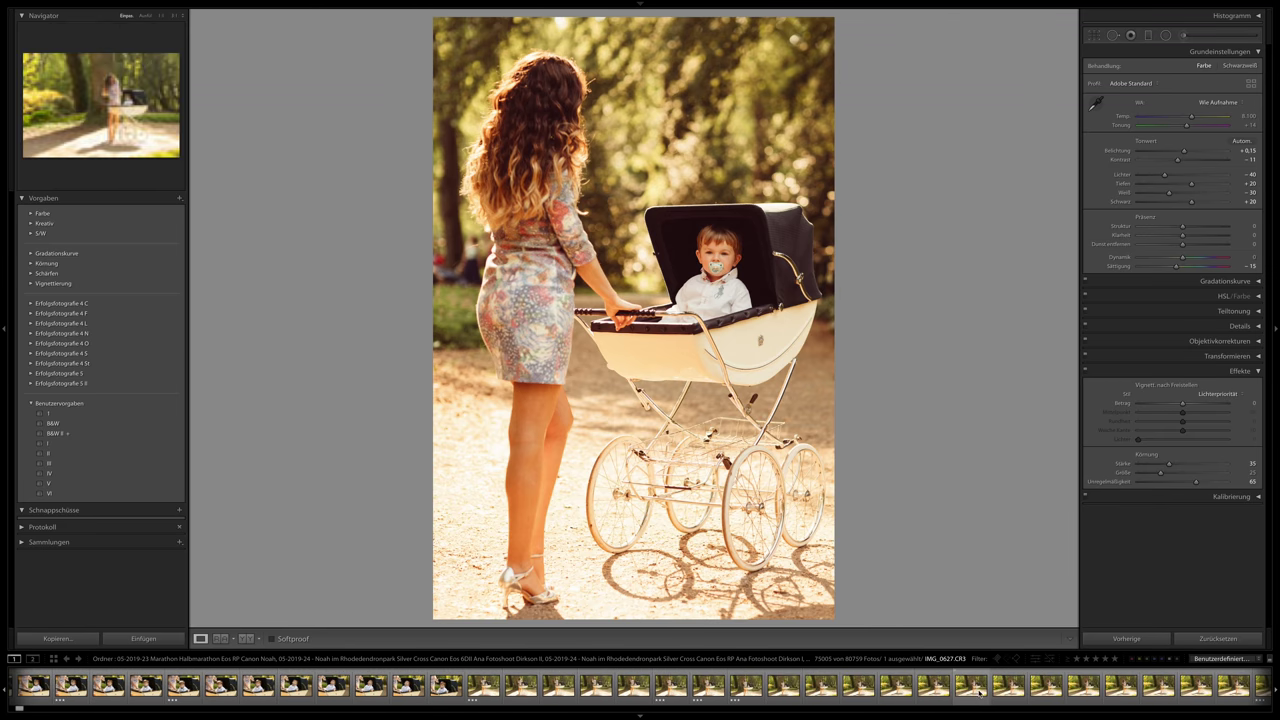
click(738, 688)
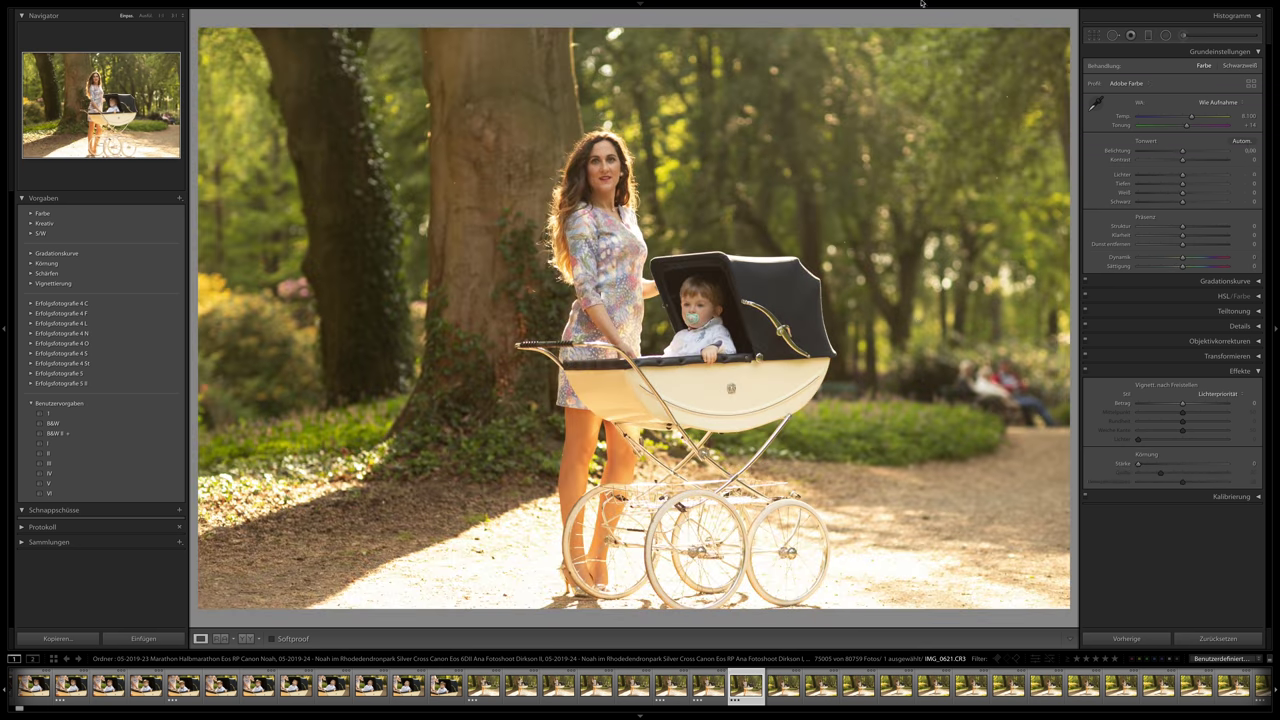
Return to the Library grid, filter the photos to one star or higher, and browse the rated park shots.
click(952, 19)
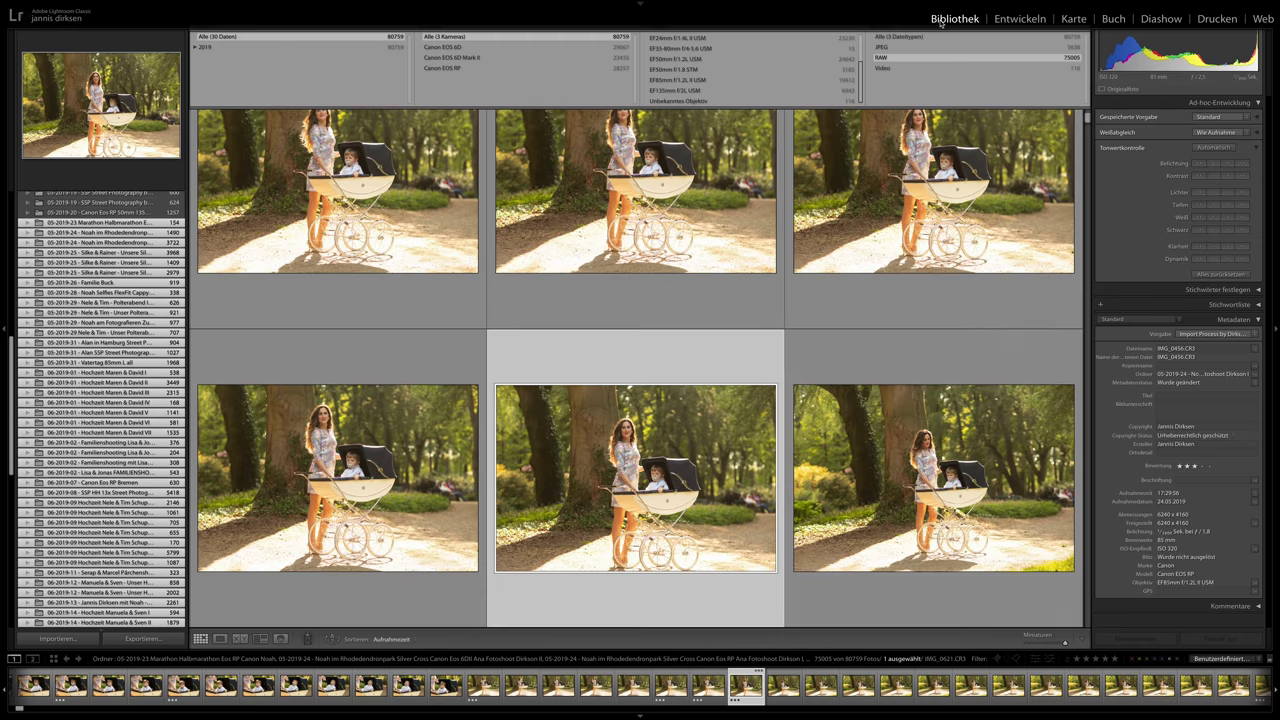
click(1077, 660)
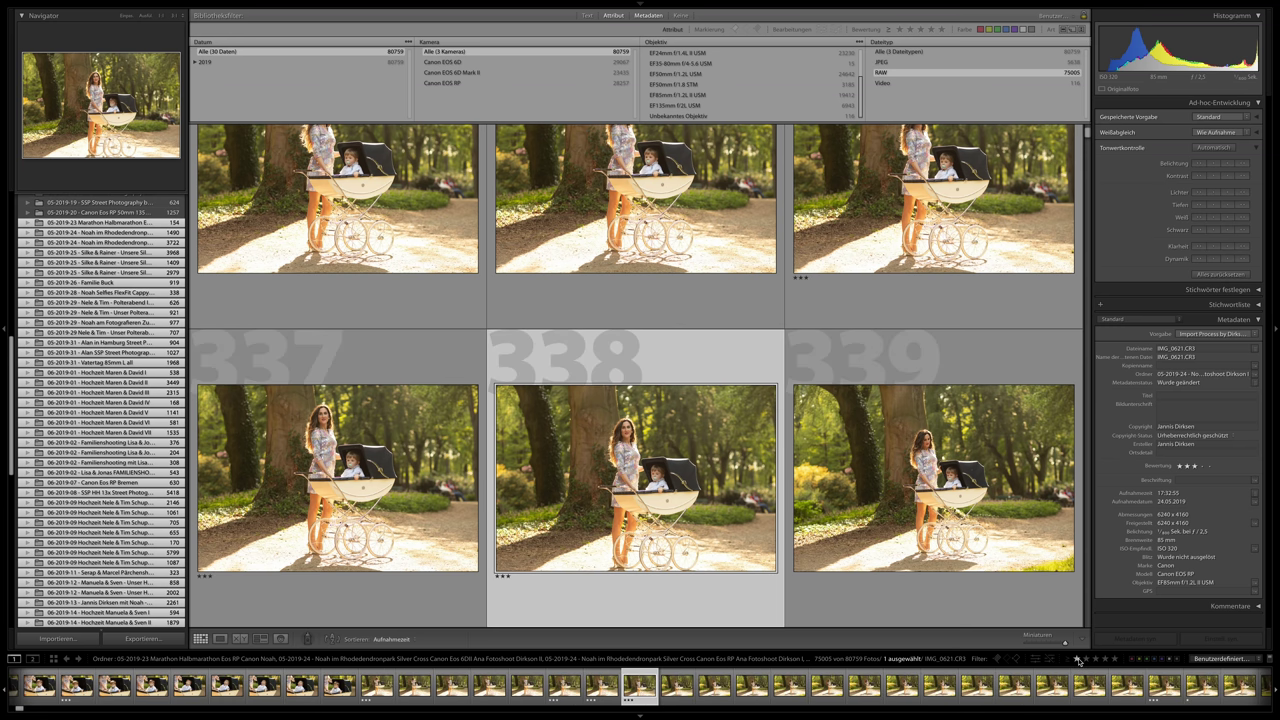
click(1078, 660)
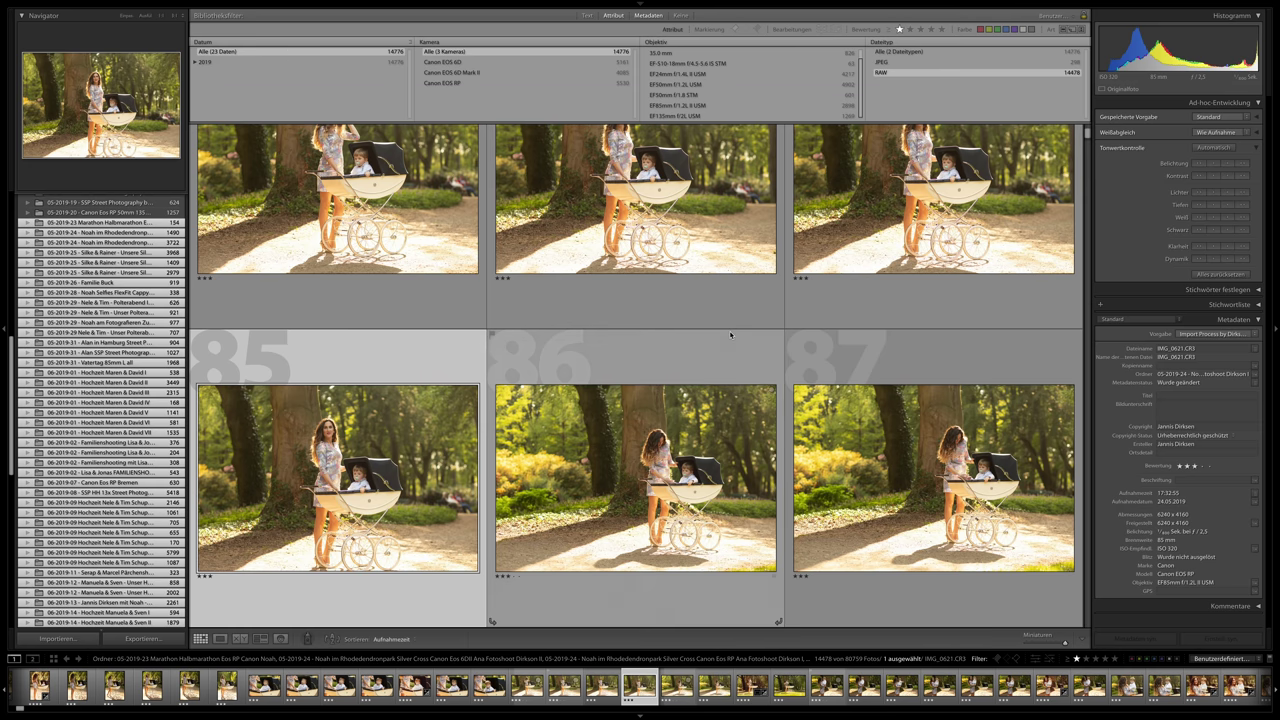
scroll(729, 338, up, 1)
scroll(728, 340, down, 5)
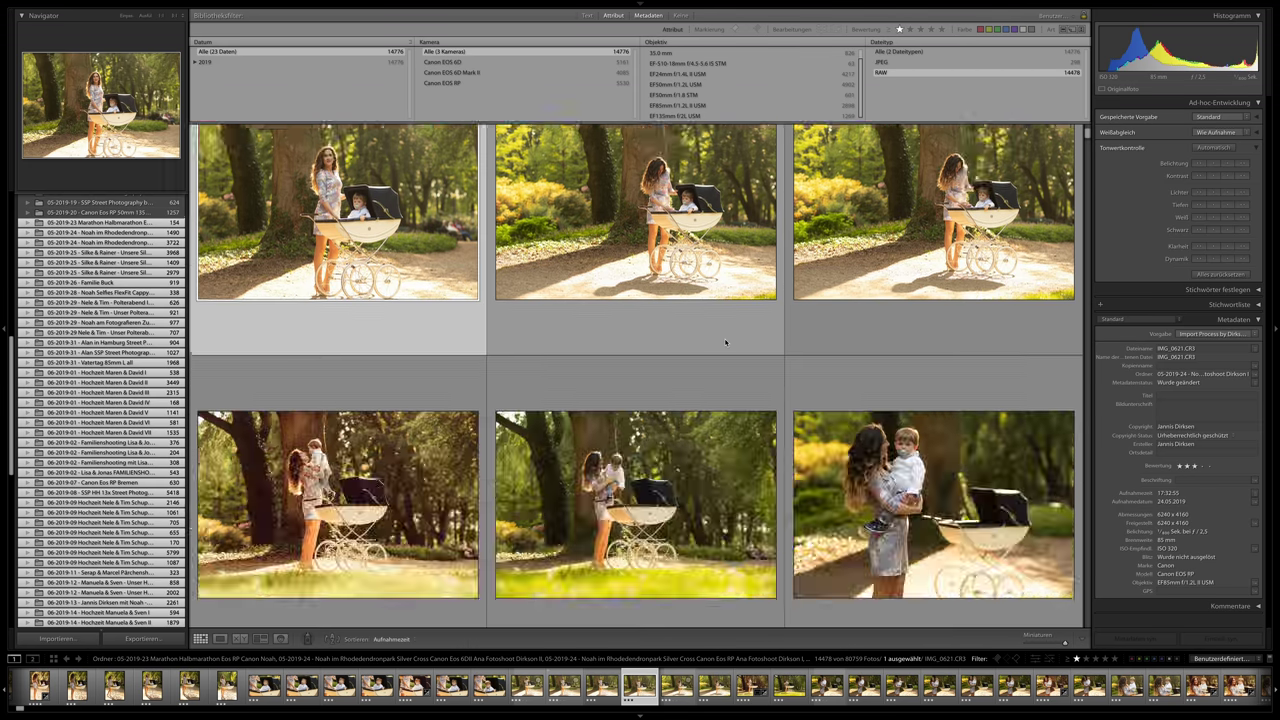
Browse the rated park photos in the grid, from the pram shots to the close-ups of the woman holding the child.
scroll(726, 343, down, 4)
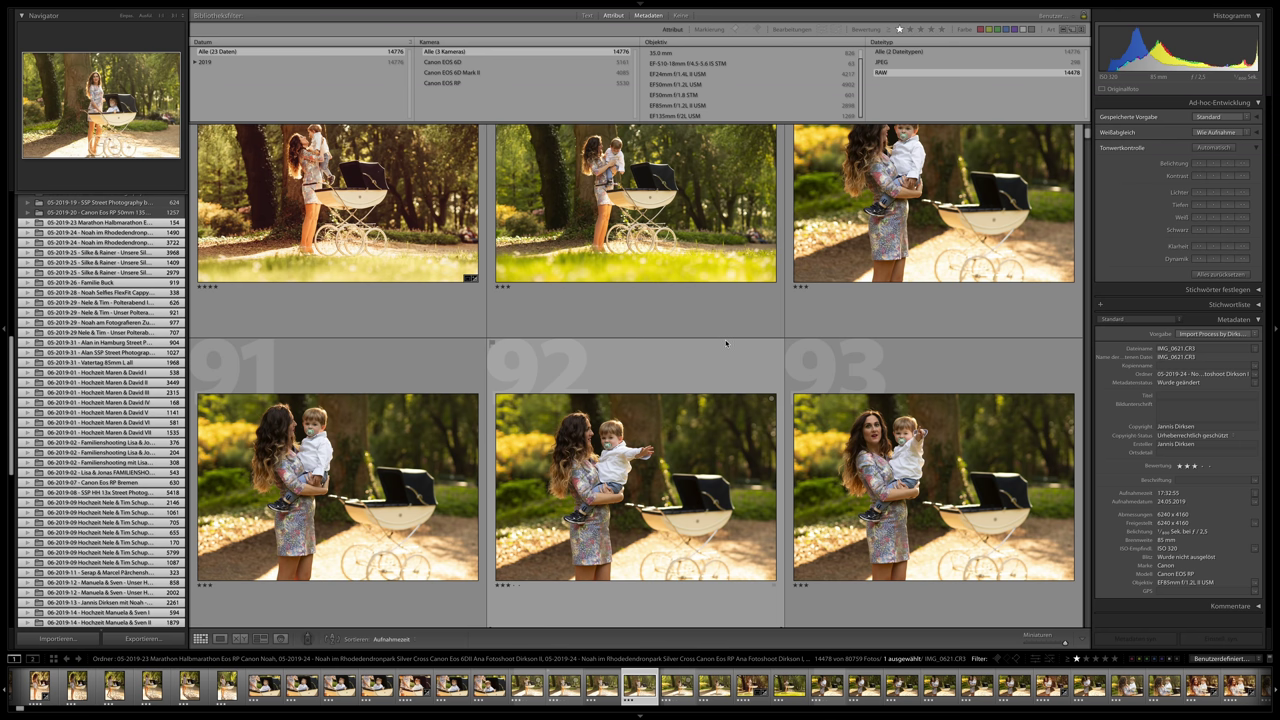
scroll(726, 343, down, 5)
scroll(726, 343, down, 2)
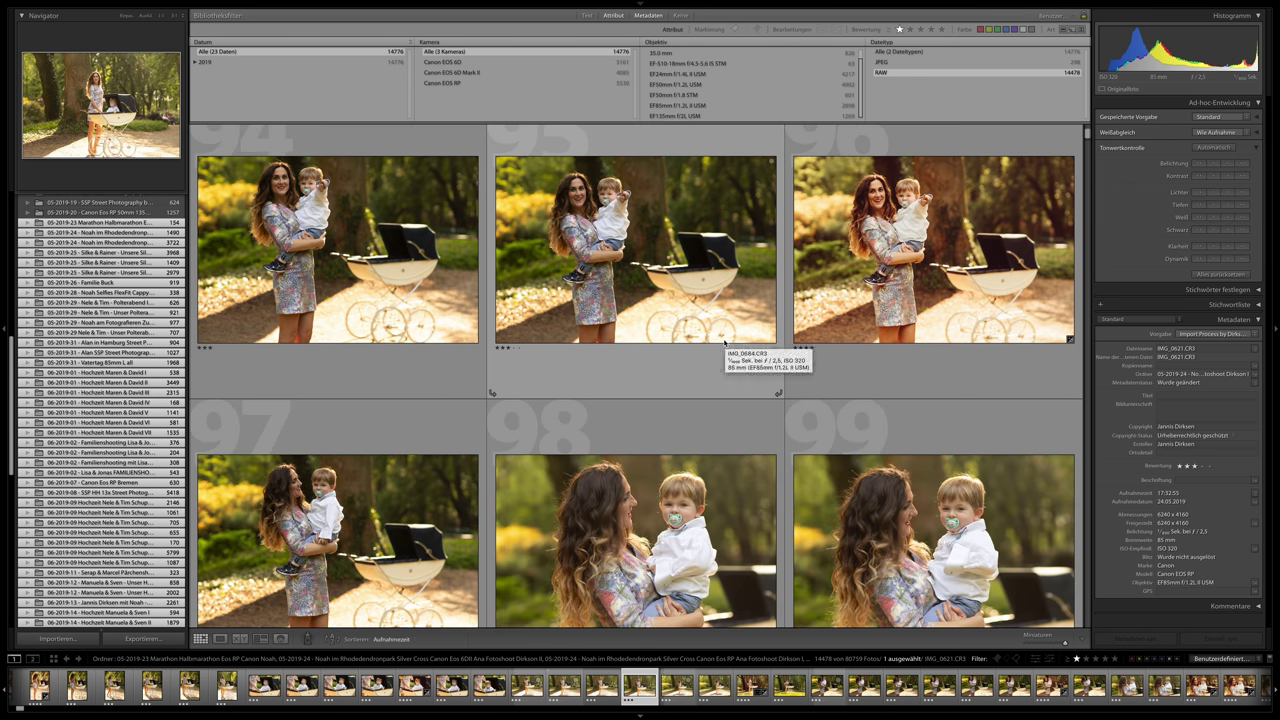
scroll(726, 343, down, 1)
scroll(726, 341, down, 4)
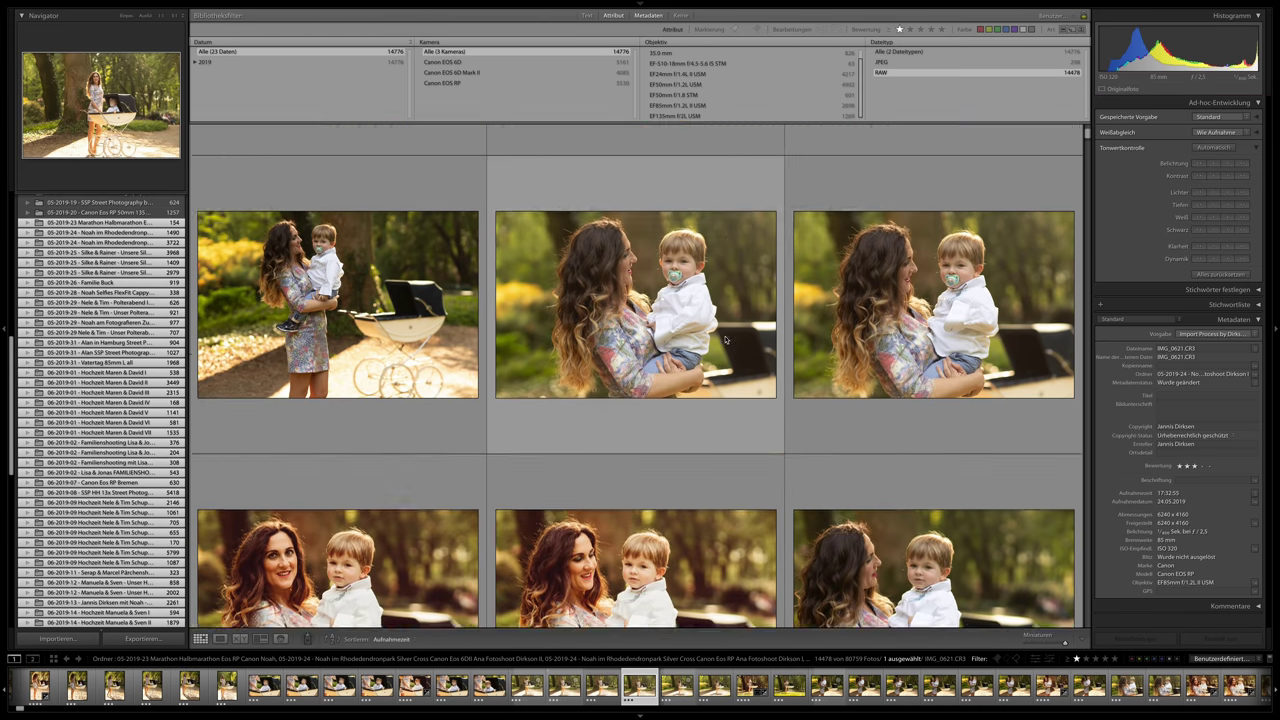
scroll(724, 338, down, 1)
scroll(655, 380, down, 3)
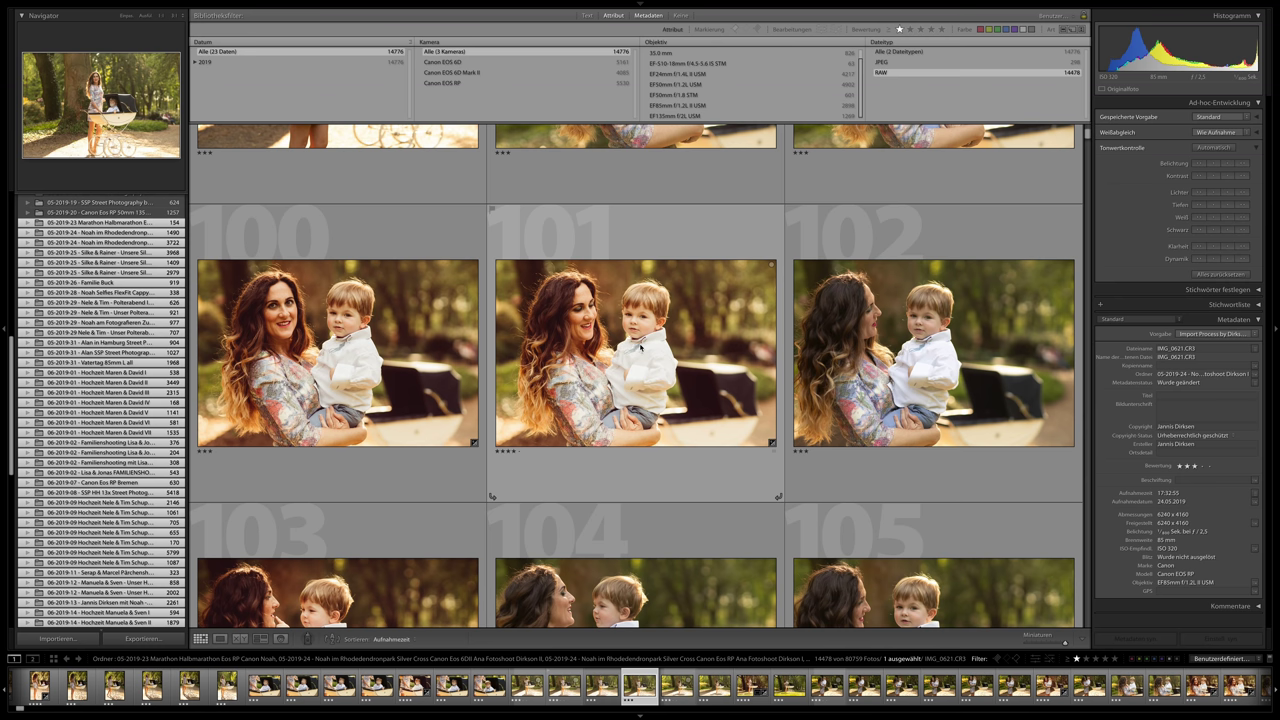
scroll(648, 350, down, 3)
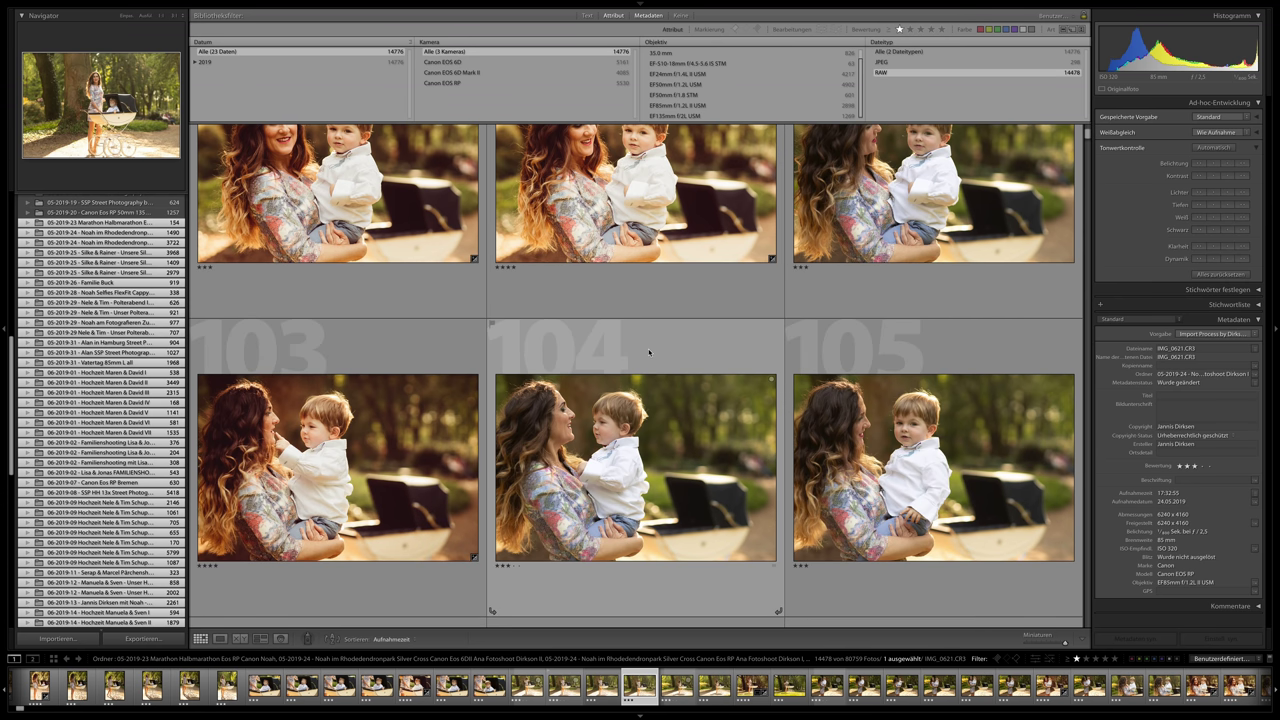
scroll(561, 374, up, 5)
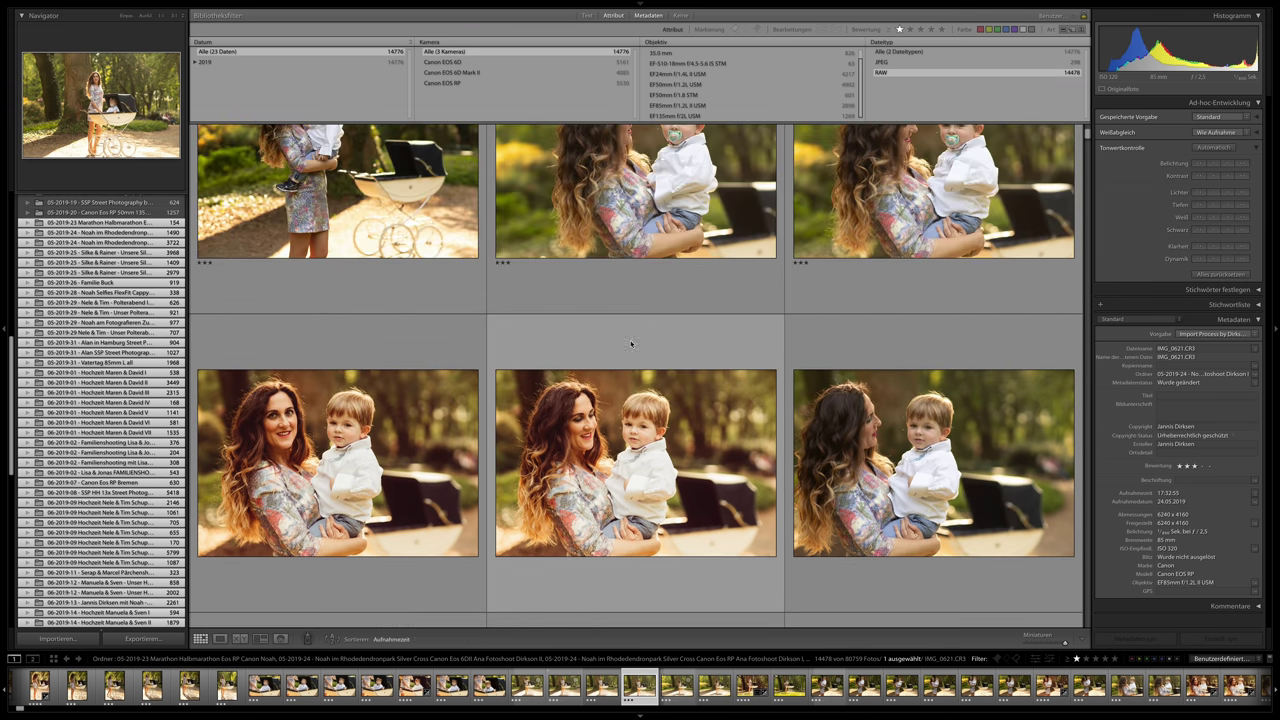
Open IMG_0703.CR3 in the Develop module and compare it with the neighbouring edited photos of the woman holding the child.
click(332, 420)
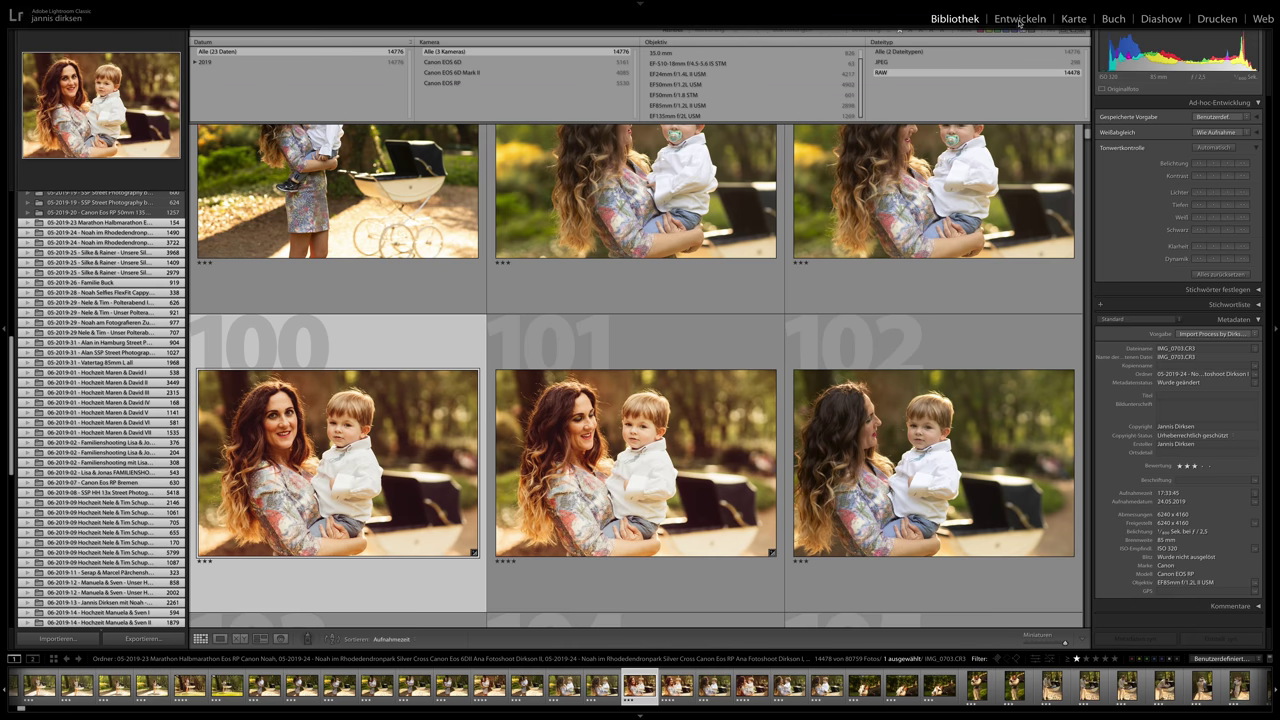
click(1019, 19)
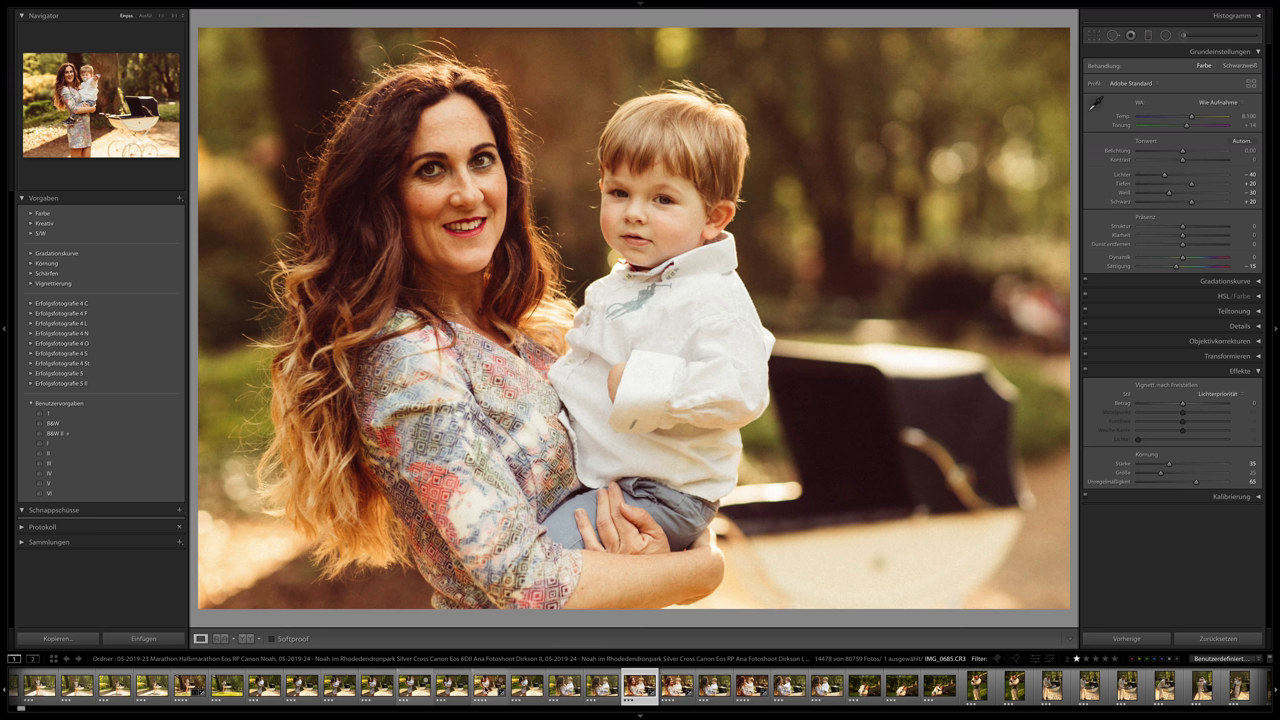
click(489, 688)
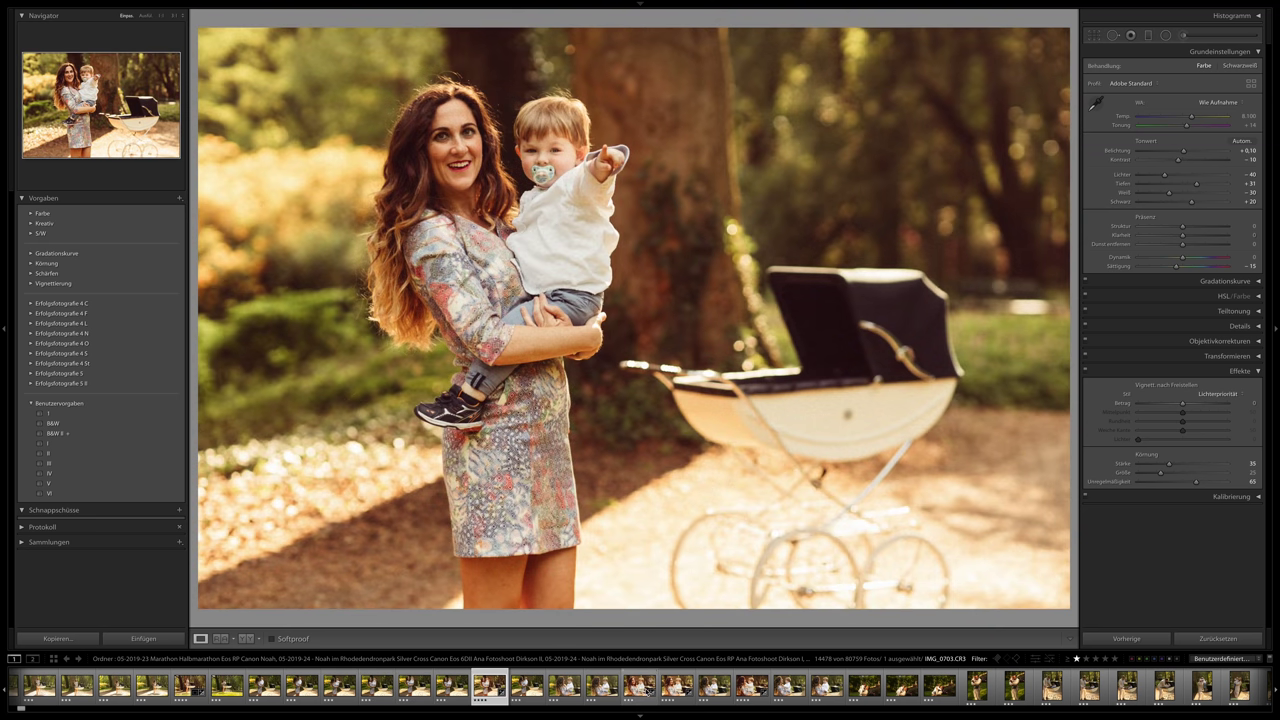
click(639, 688)
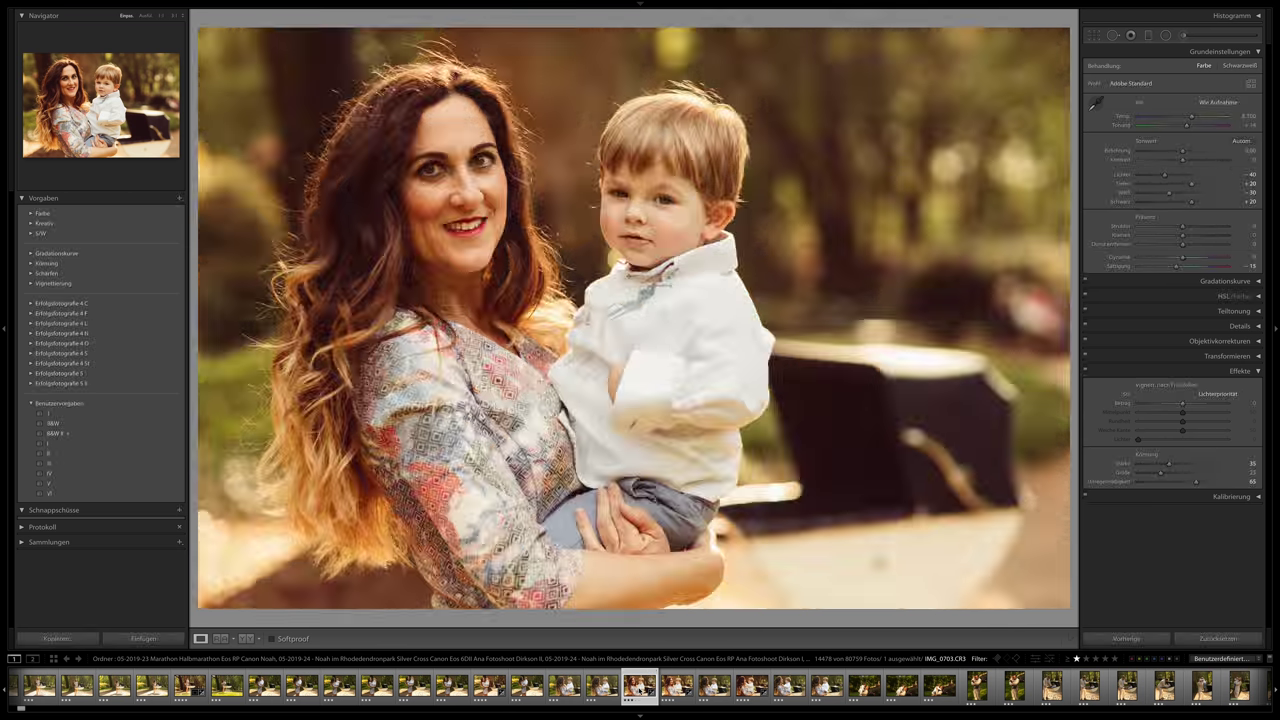
click(676, 690)
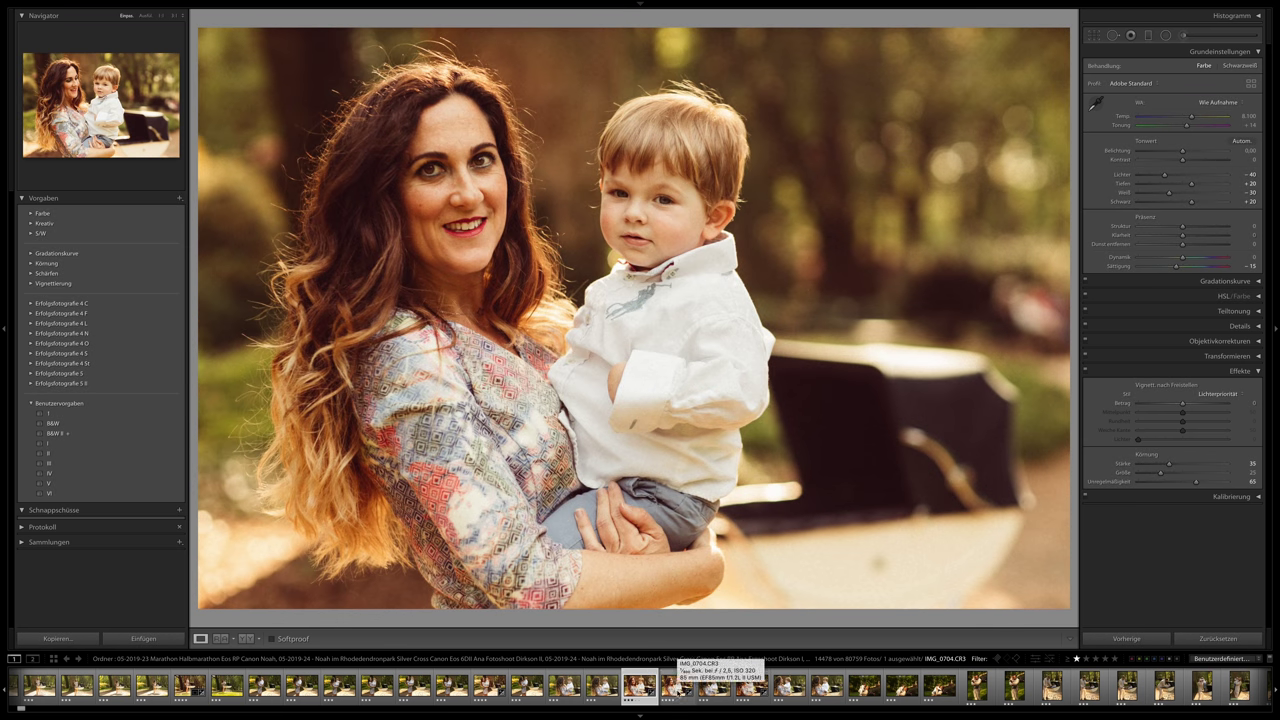
click(676, 689)
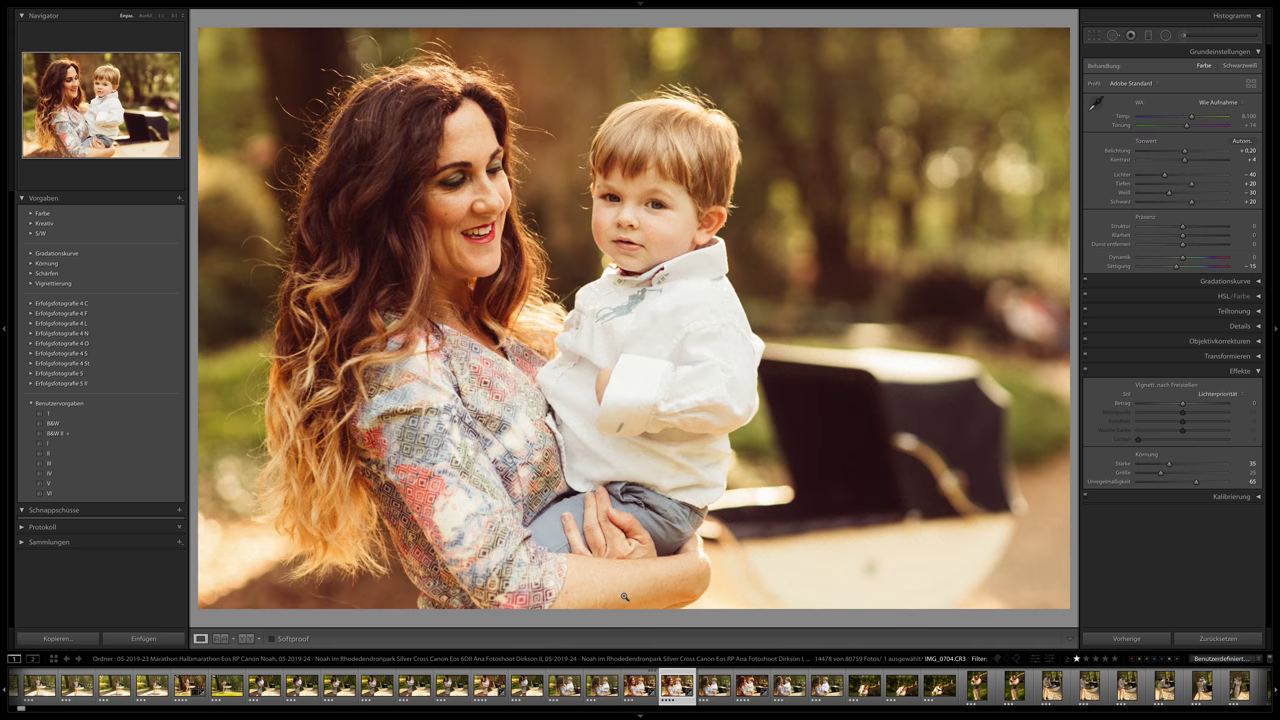
click(752, 685)
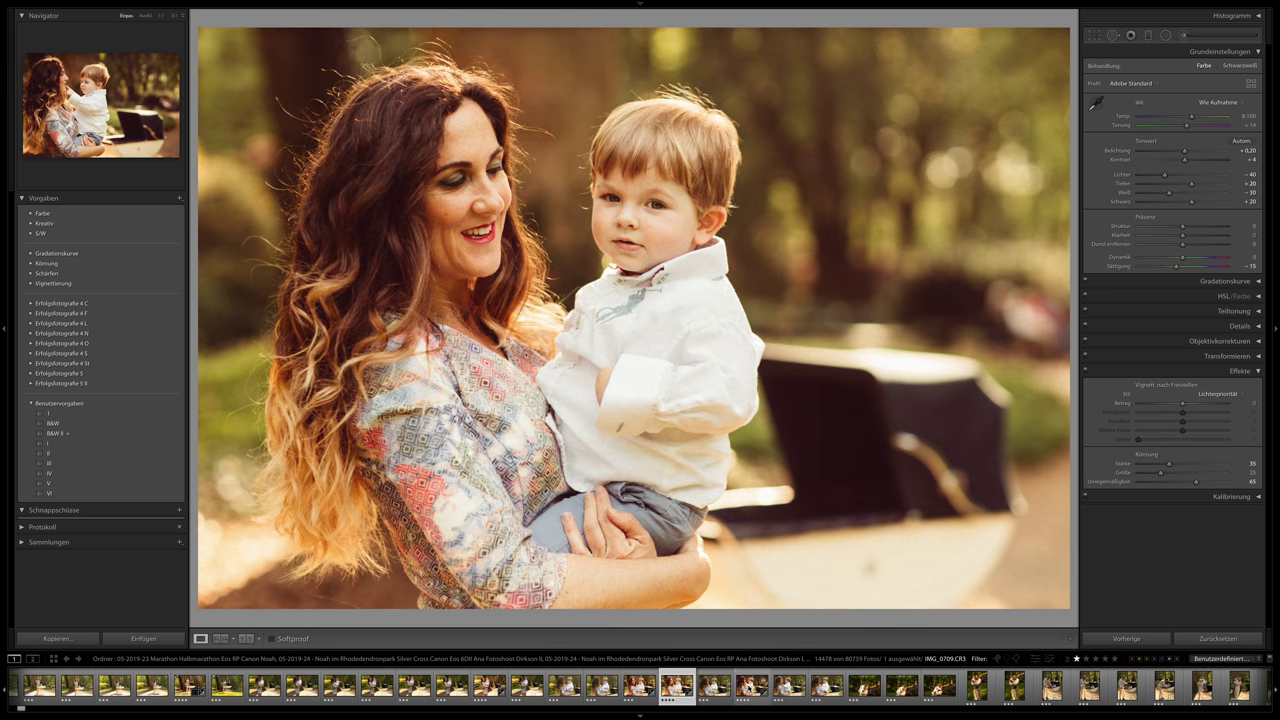
View the edited four-star photos of the man holding the child beside the pram, ending on IMG_0888.CR3.
scroll(784, 687, down, 6)
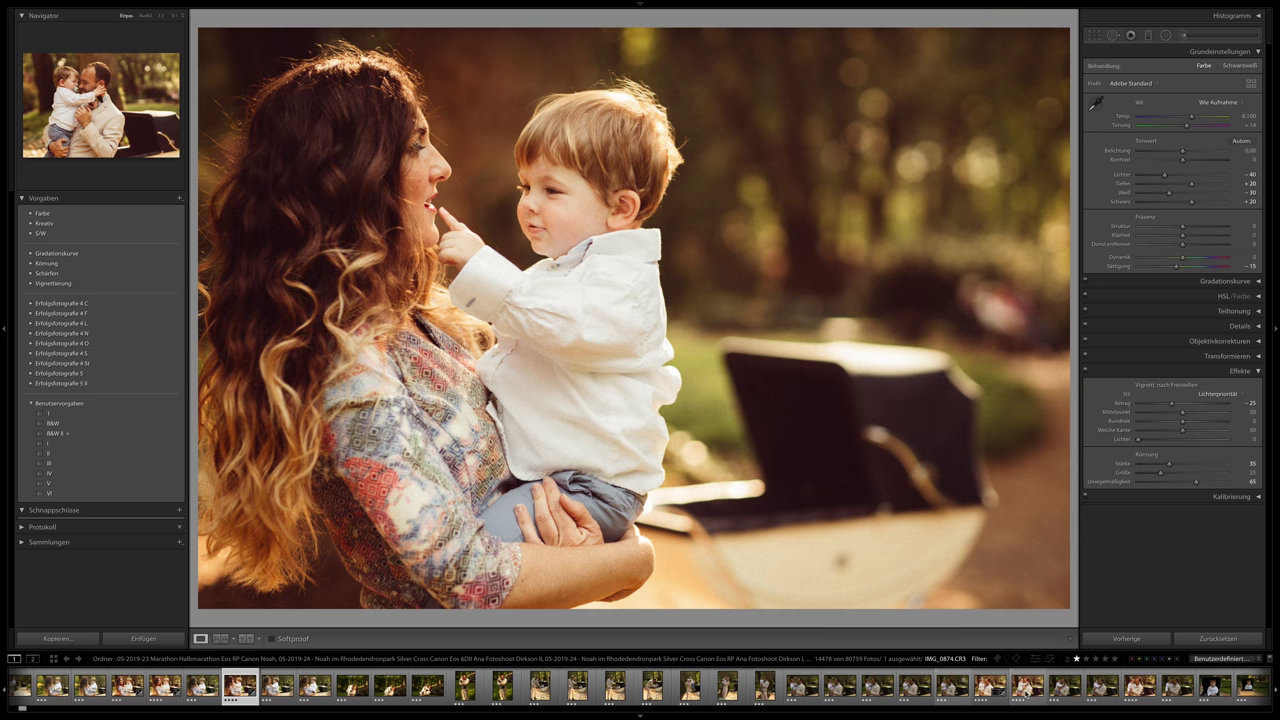
click(1027, 686)
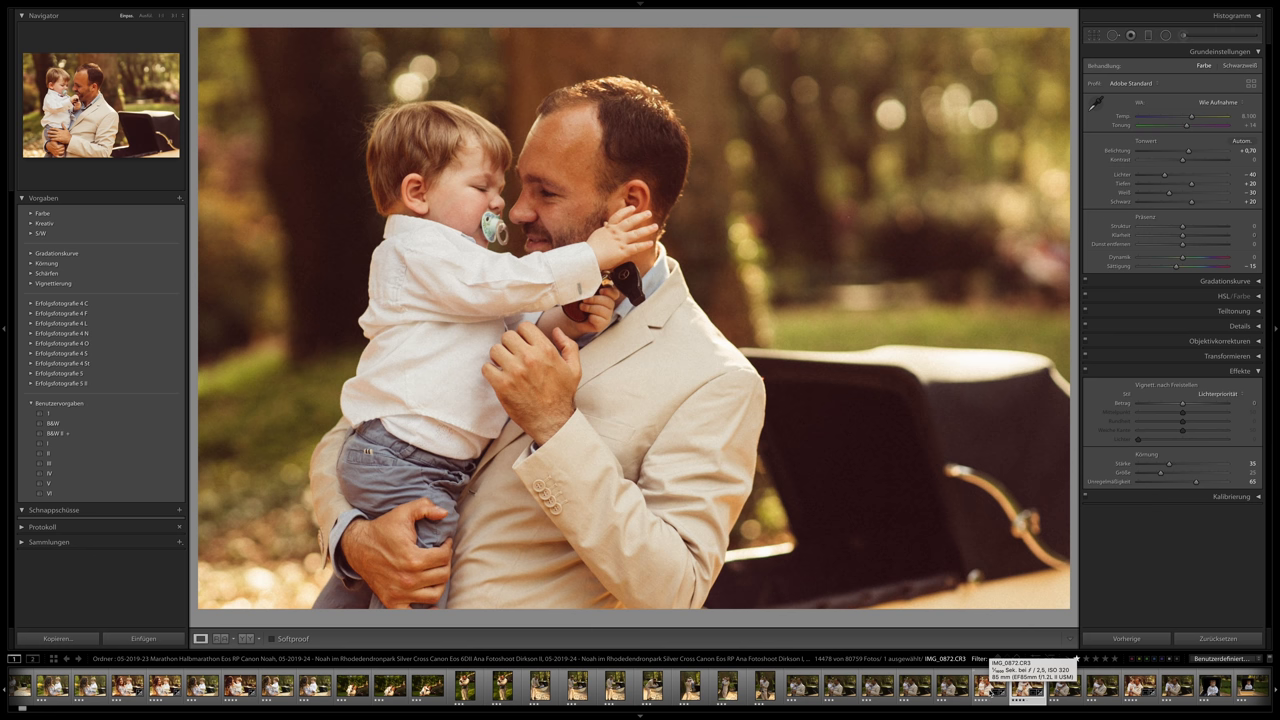
click(990, 688)
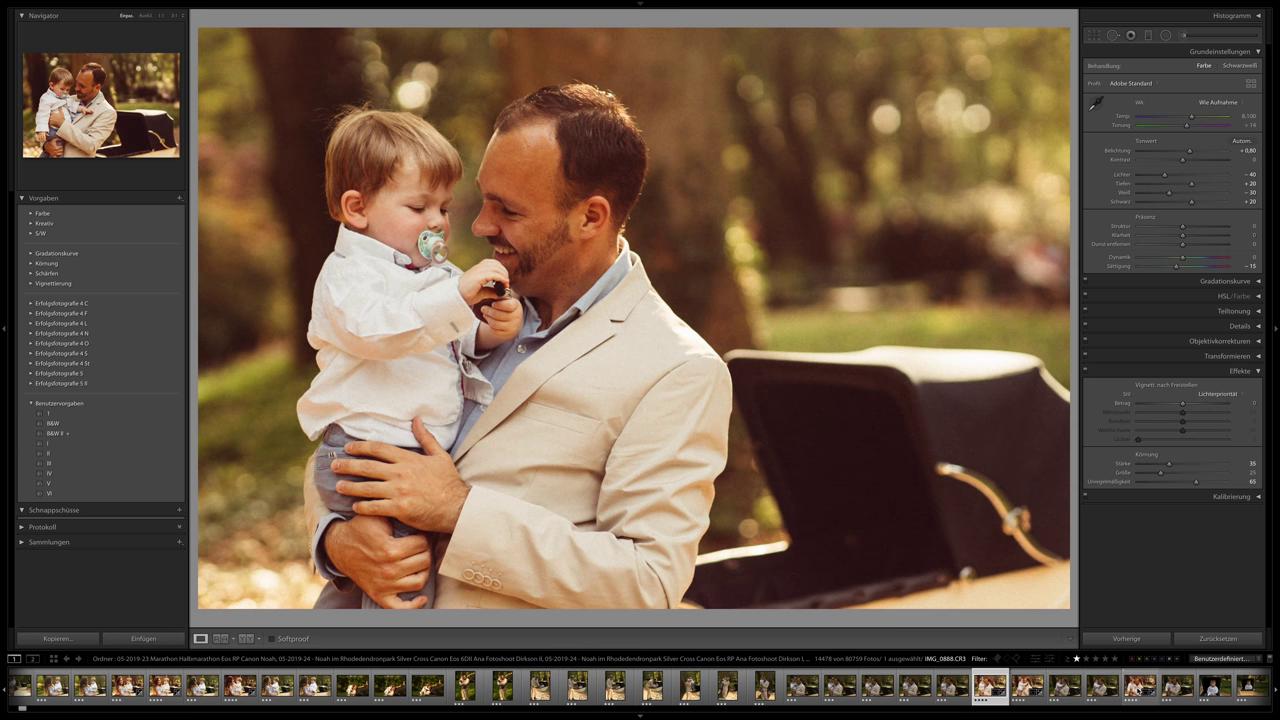
click(1140, 686)
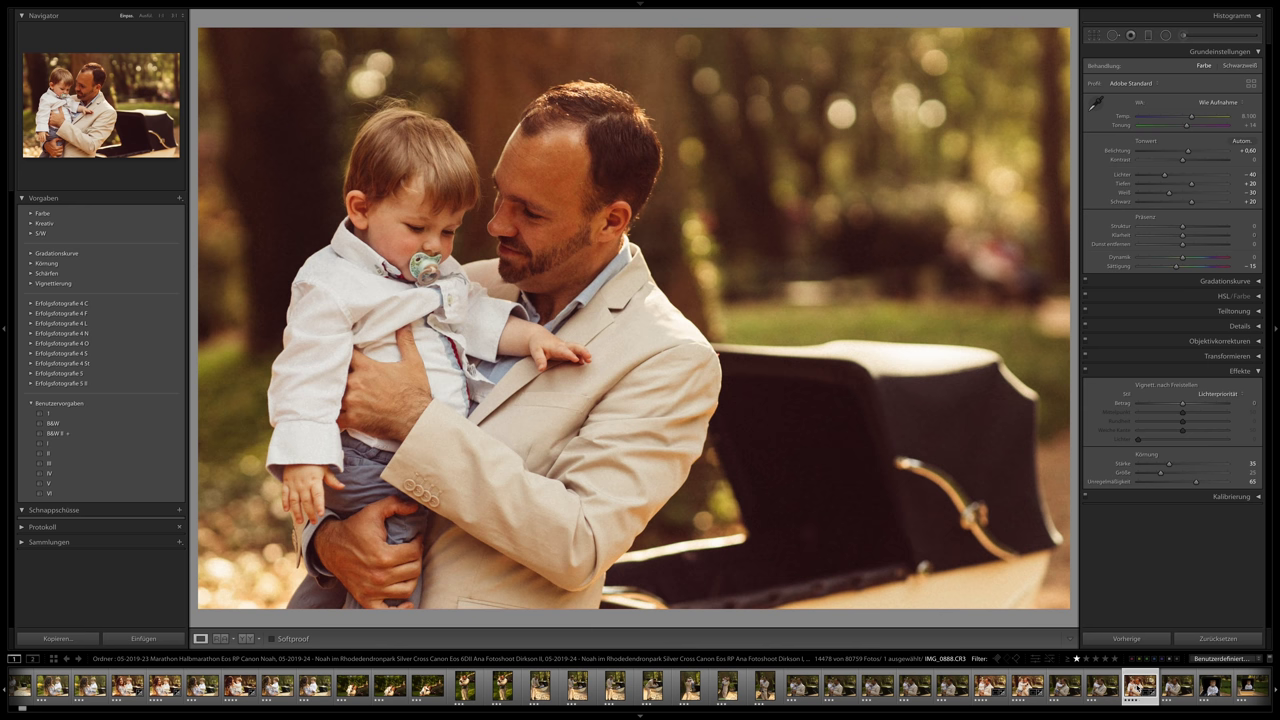
View the two edited four-star photos of the woman pushing the pram along the park path, first the closer shot, then the wider one.
scroll(862, 690, down, 3)
scroll(862, 690, down, 2)
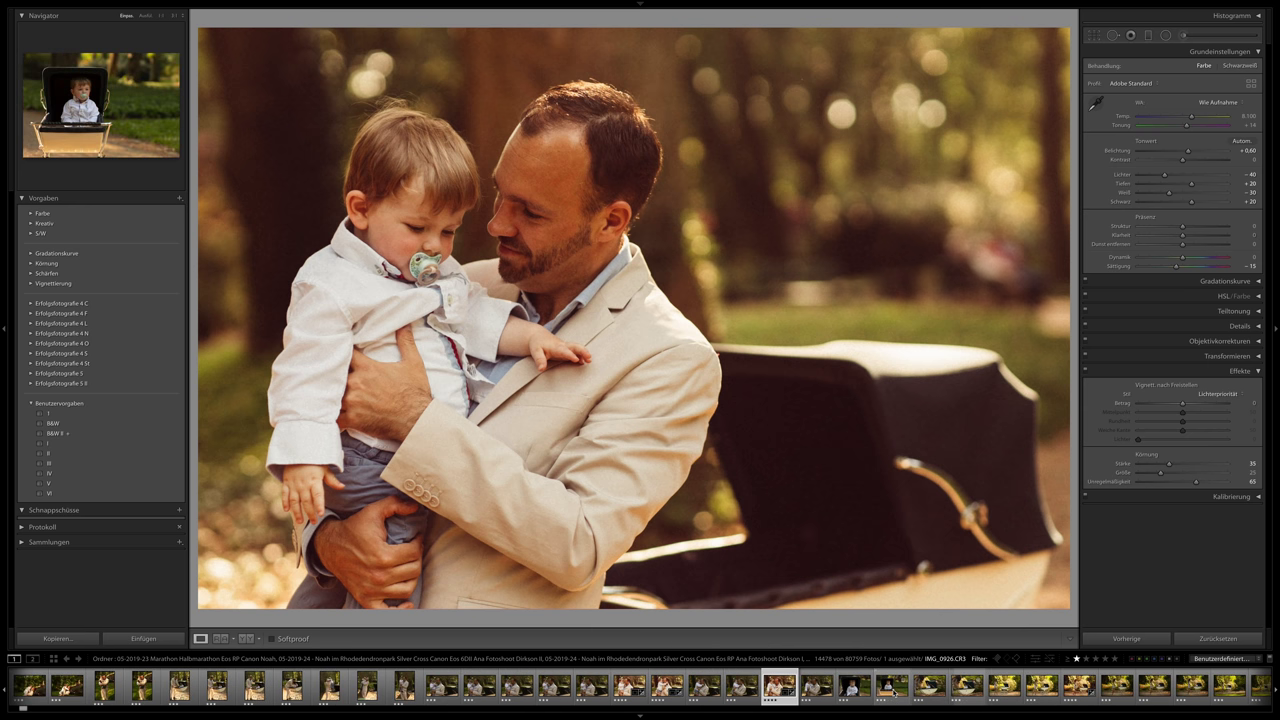
scroll(900, 688, down, 2)
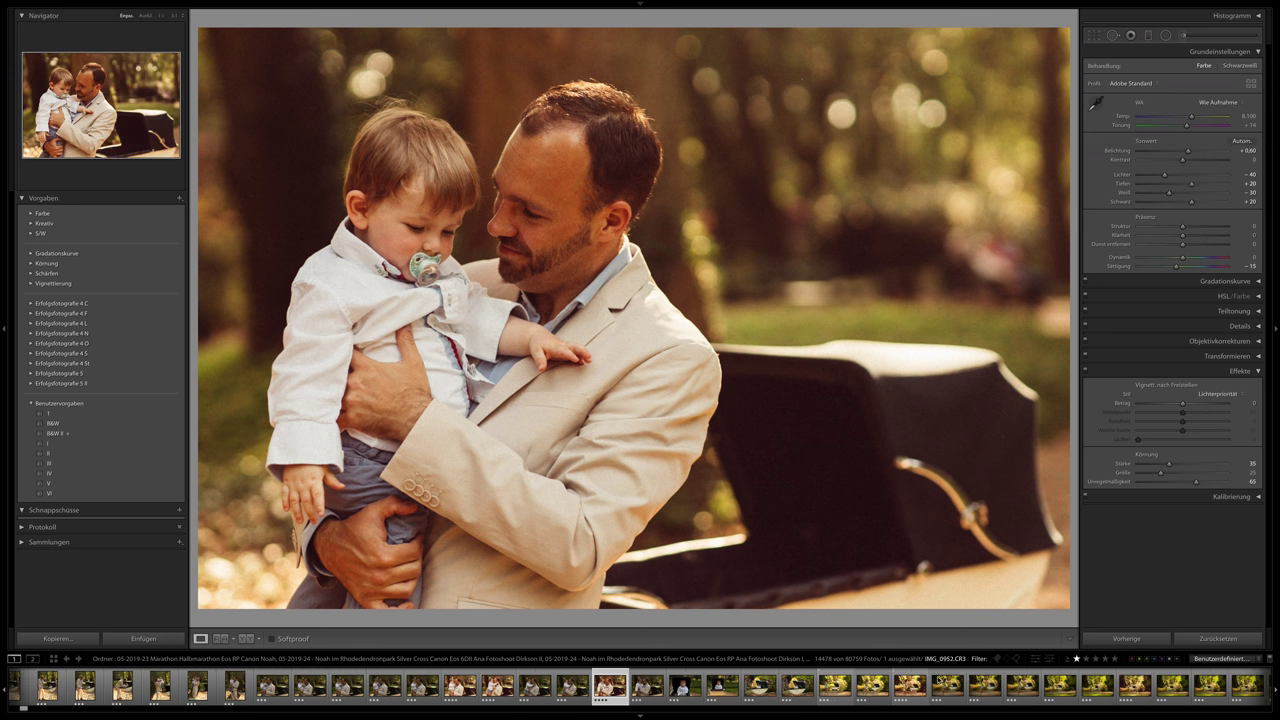
click(910, 686)
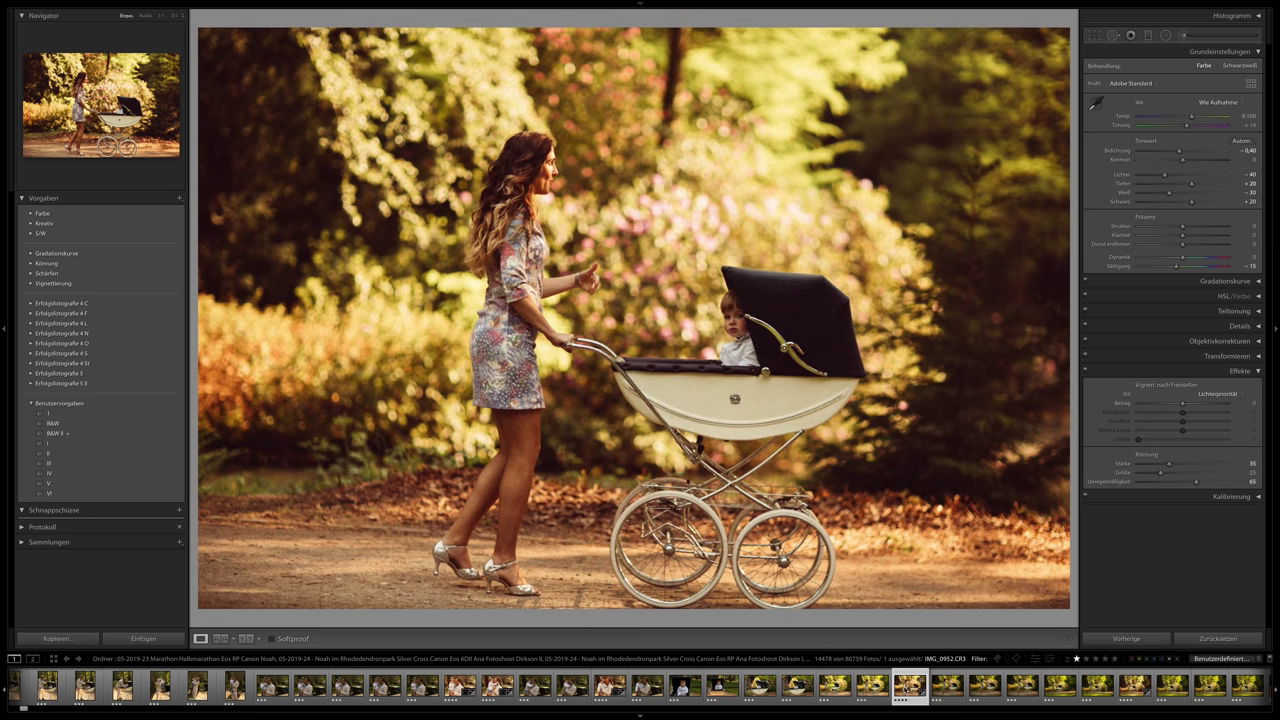
scroll(905, 690, down, 3)
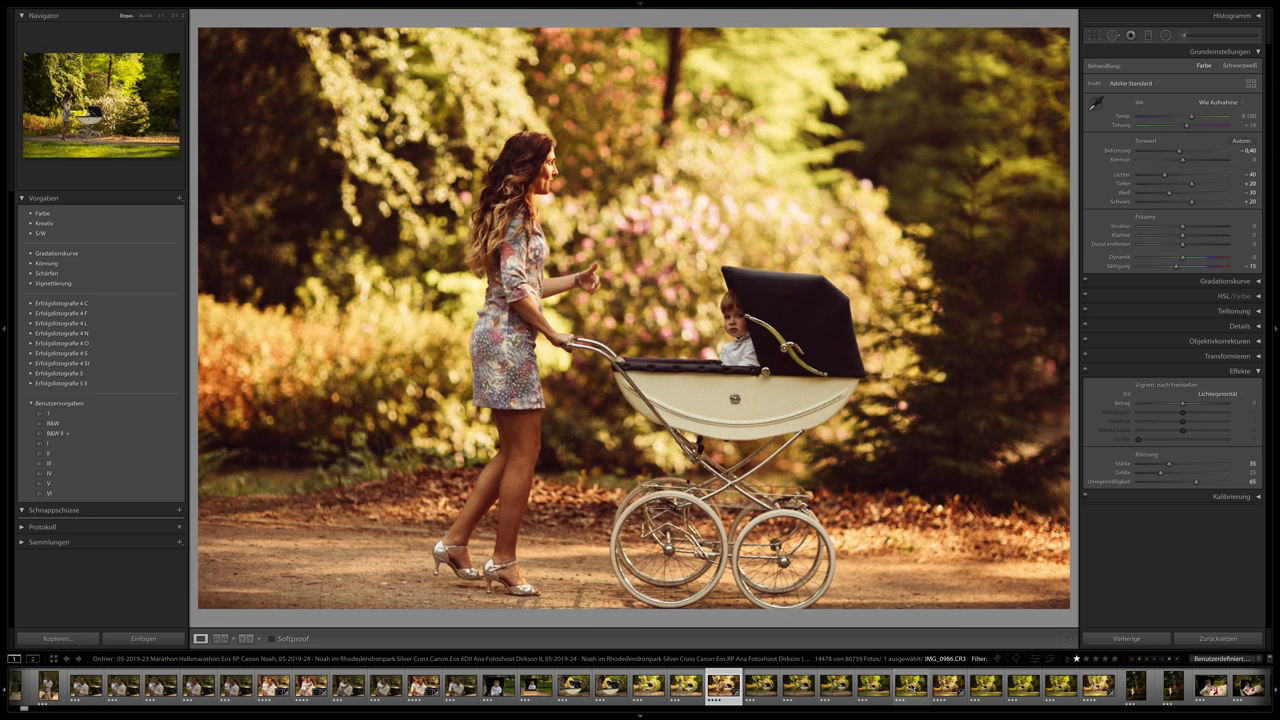
scroll(840, 686, down, 1)
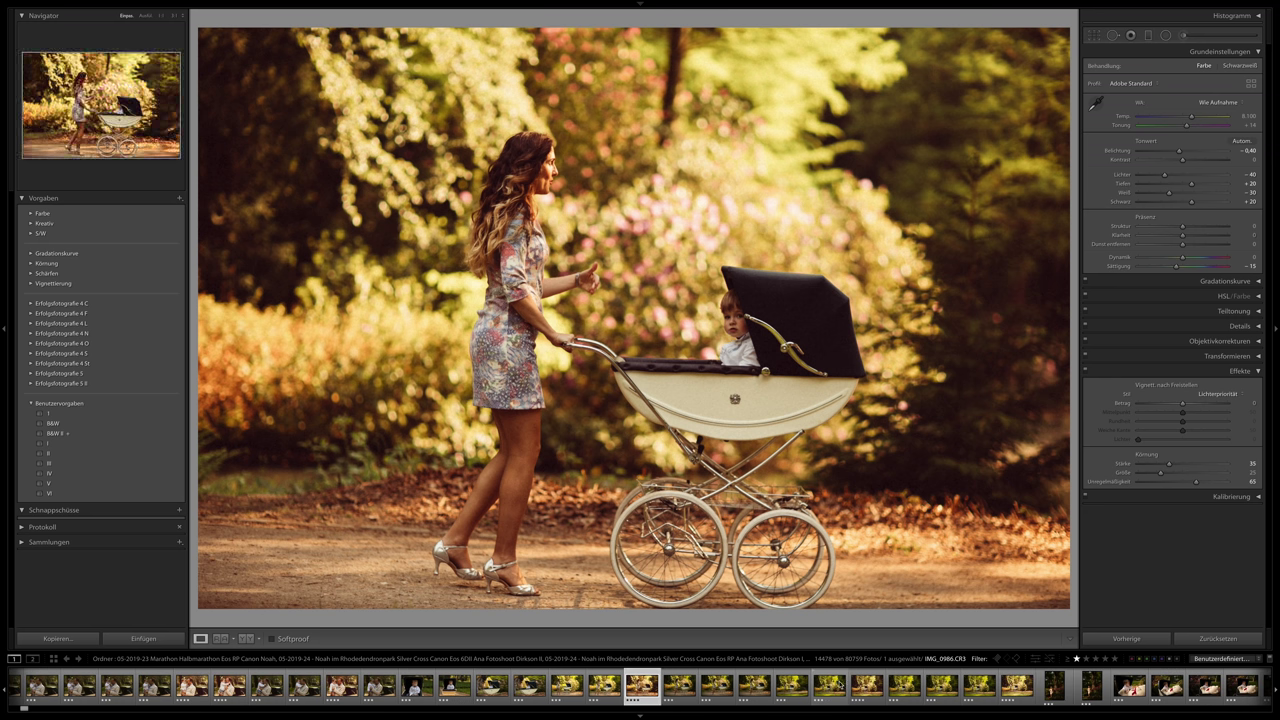
click(866, 686)
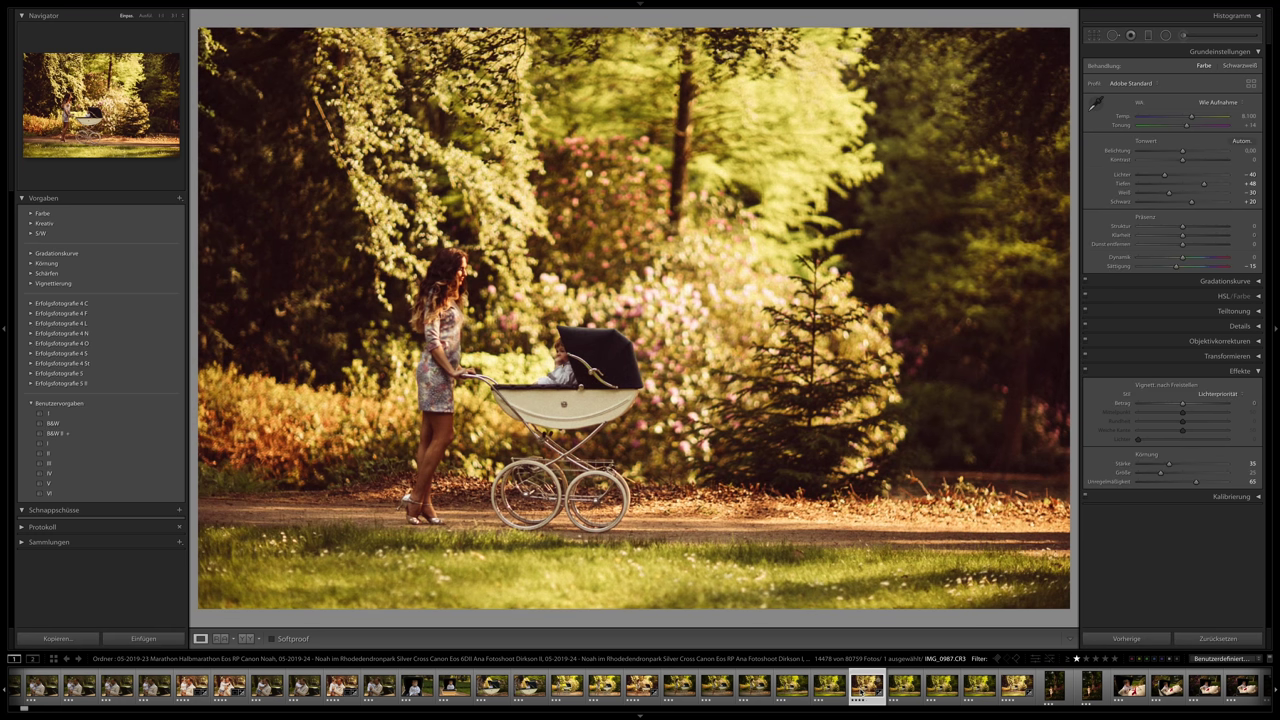
View the edited four-star photo IMG_1053.CR3 of the child sitting in the pram with the teddy bear.
scroll(860, 688, down, 4)
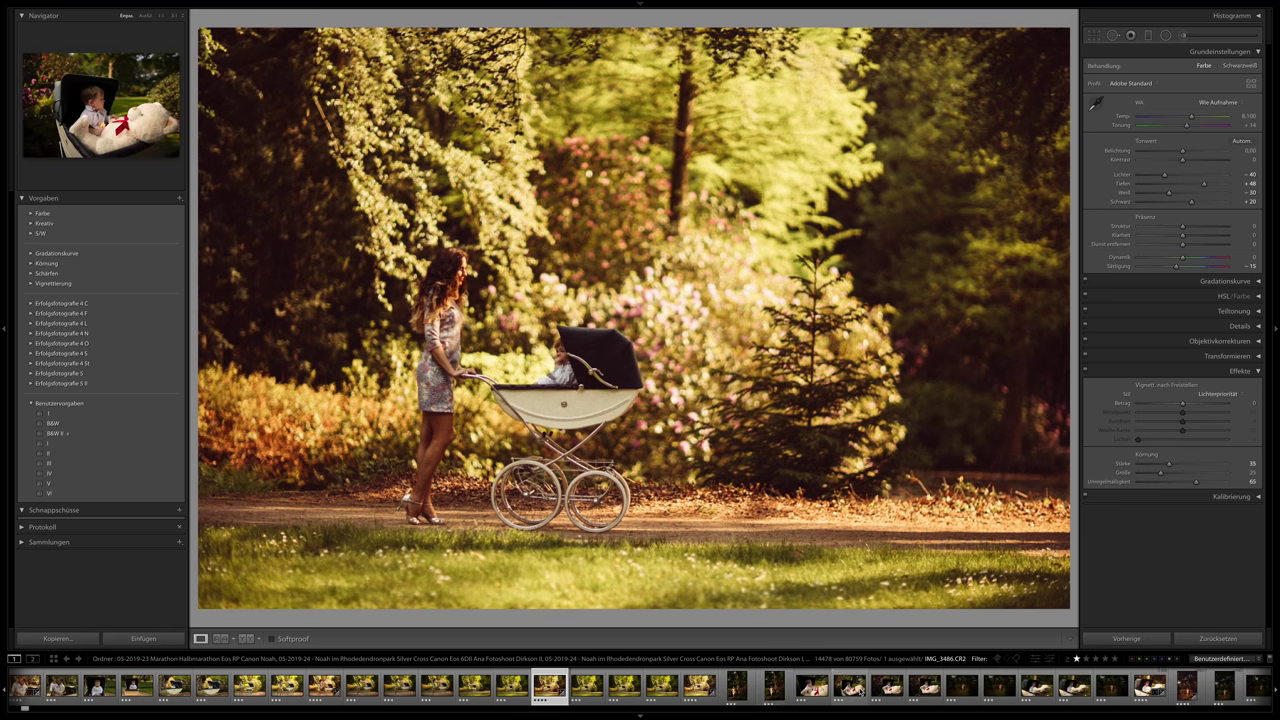
scroll(850, 688, down, 3)
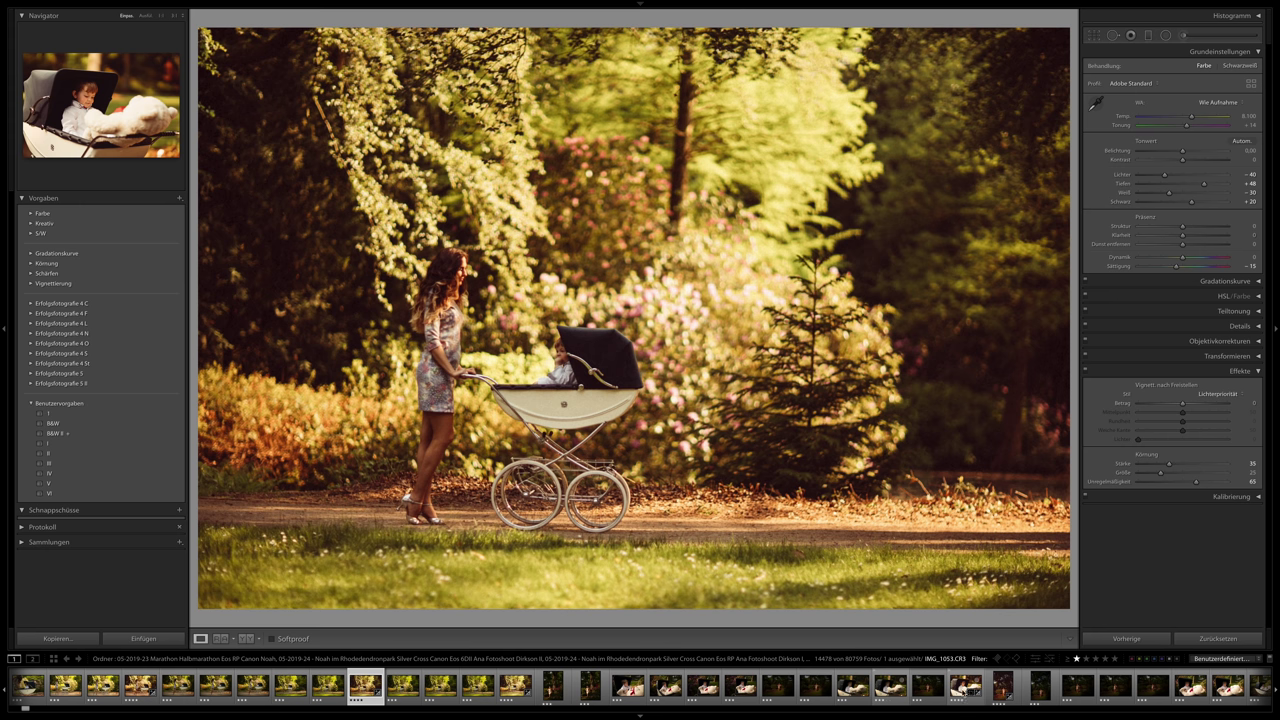
click(966, 686)
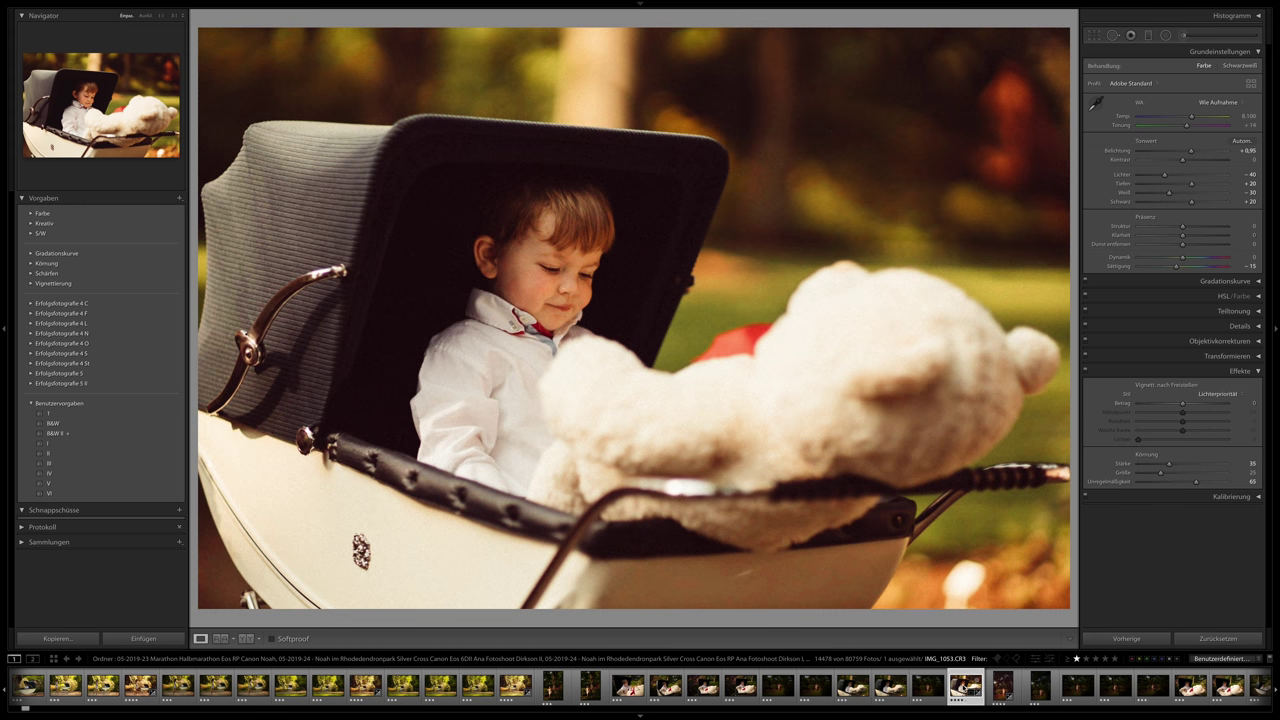
Apply the previous photo's settings to the dark portrait IMG_1084.CR3 and raise its exposure to +1.20.
scroll(860, 688, down, 5)
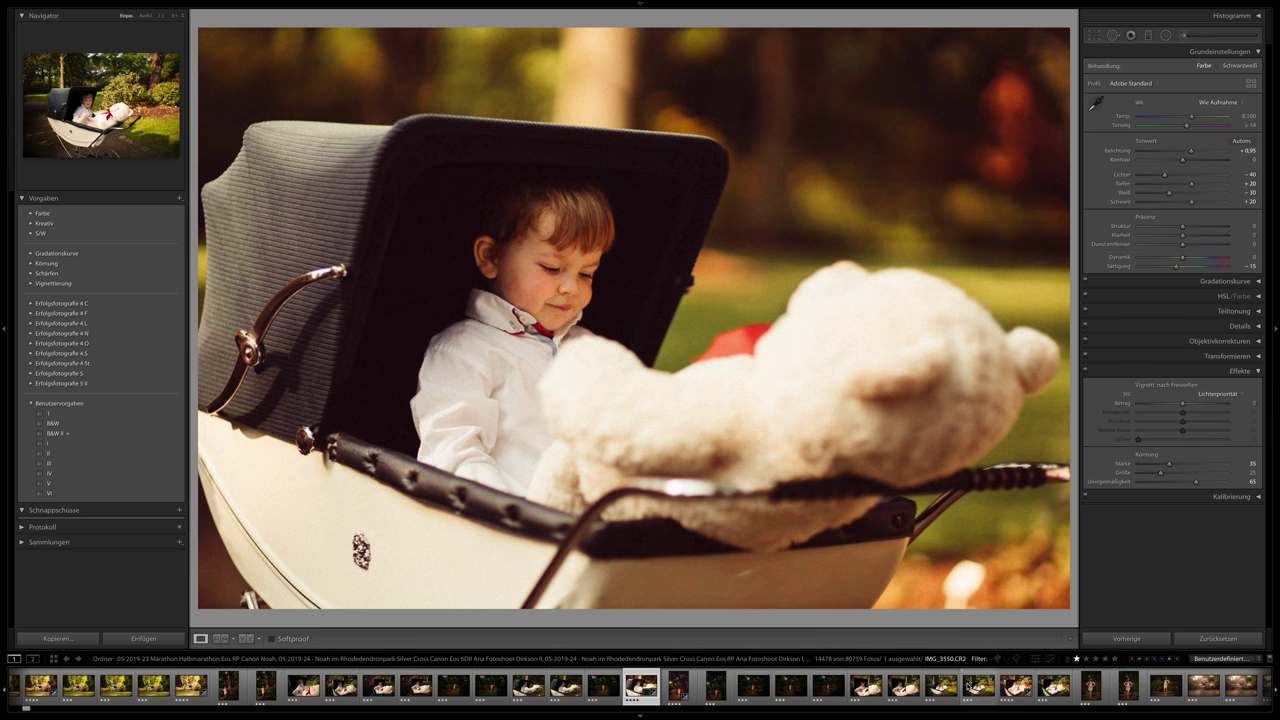
scroll(970, 688, down, 4)
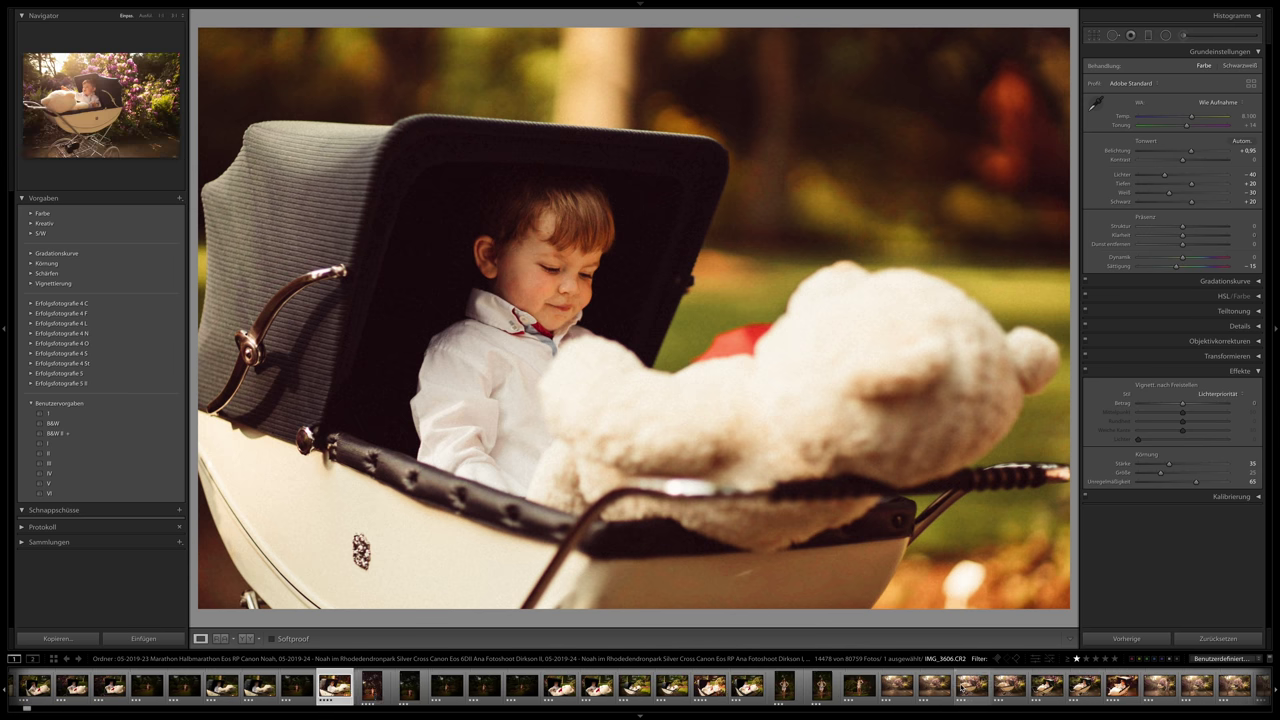
scroll(963, 689, down, 3)
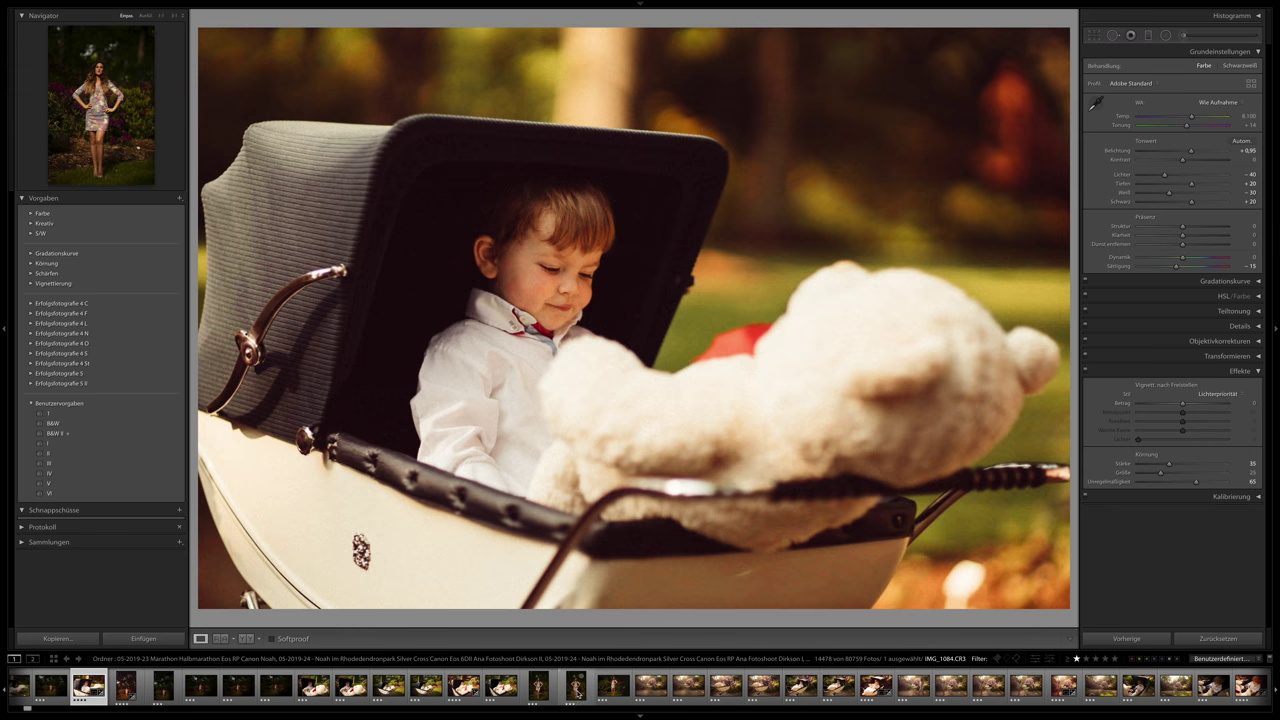
click(576, 686)
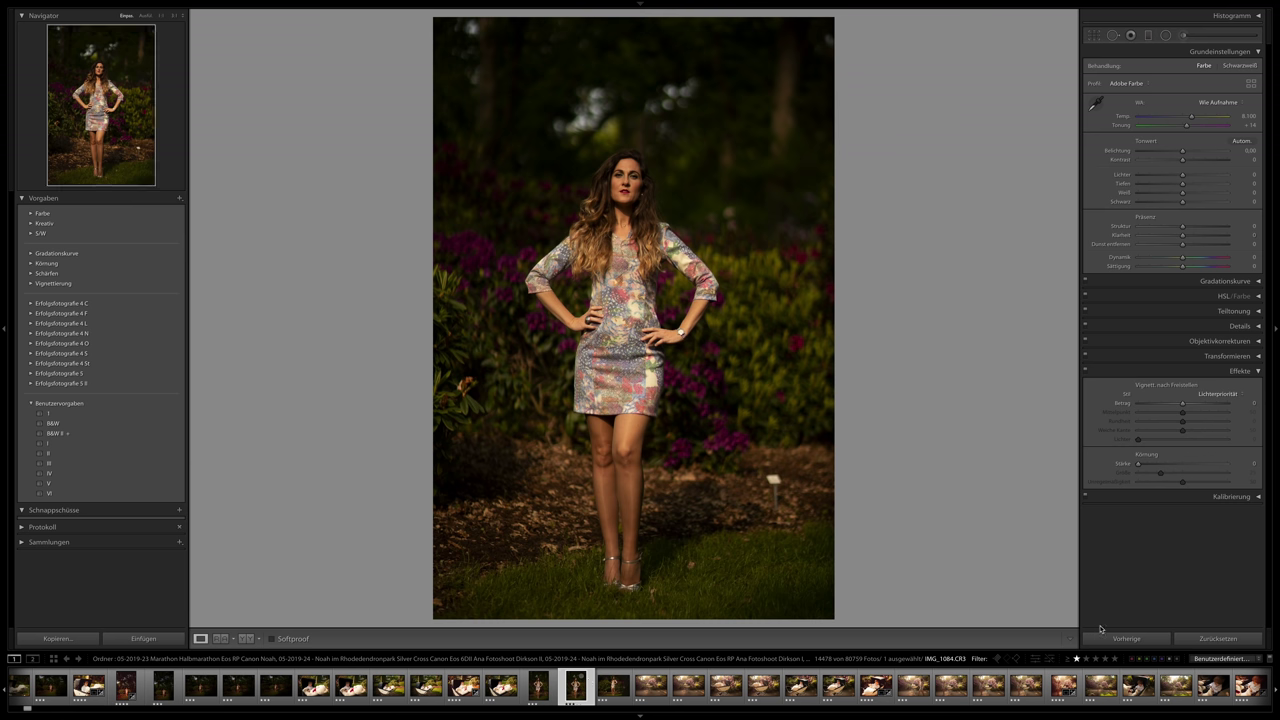
click(1125, 638)
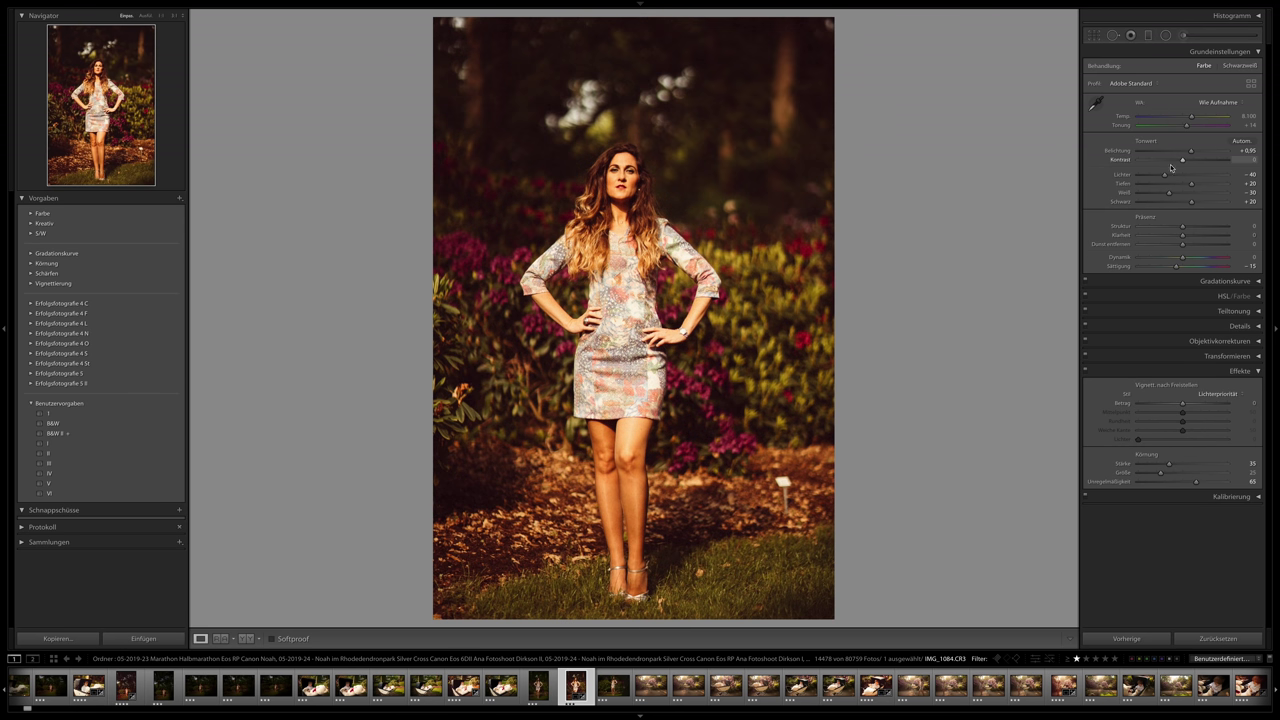
drag(1191, 150, 1193, 150)
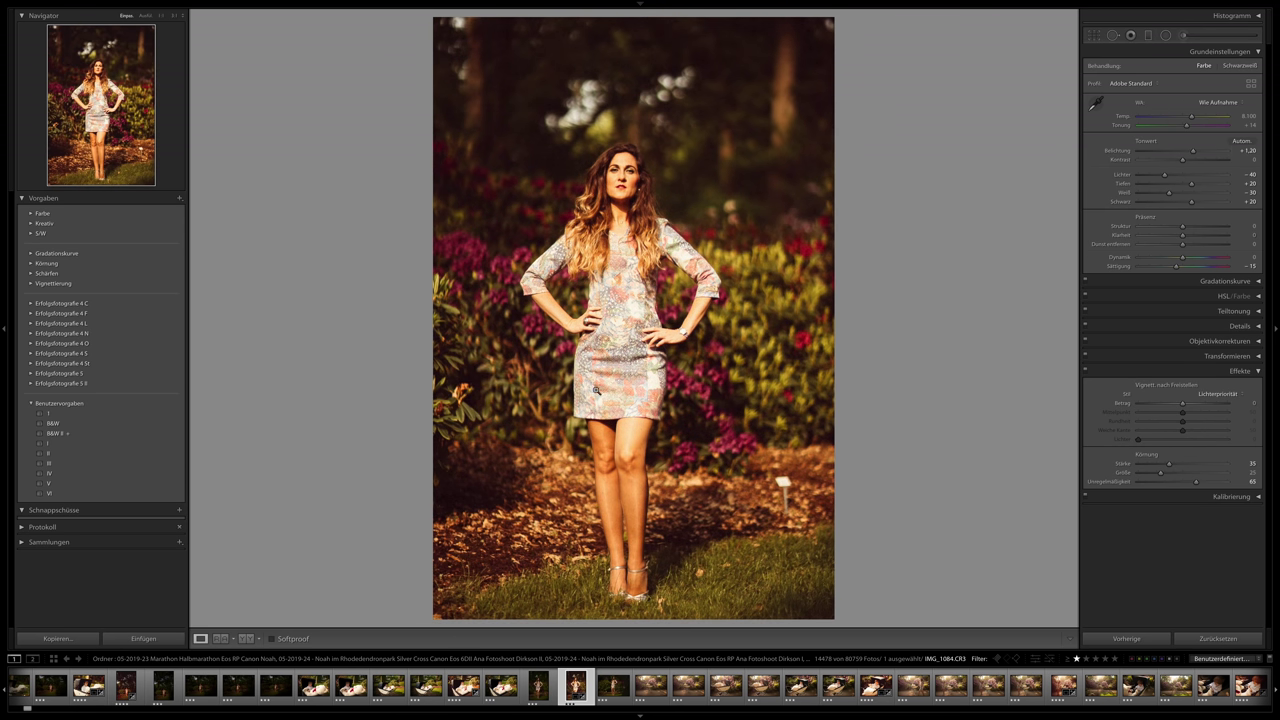
Apply the previous settings to IMG_3614.CR2, the child in the pram by the rhododendrons, and set its exposure to +0.20.
click(763, 686)
click(1130, 640)
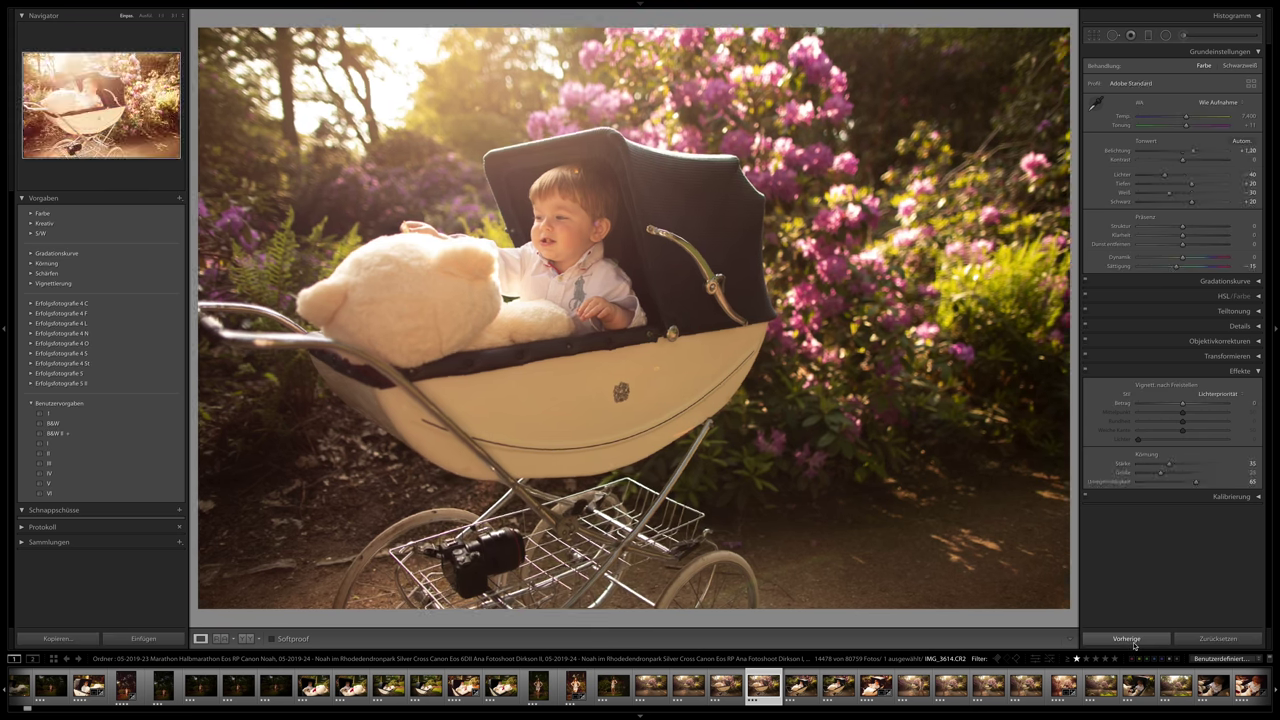
drag(1190, 147, 1184, 151)
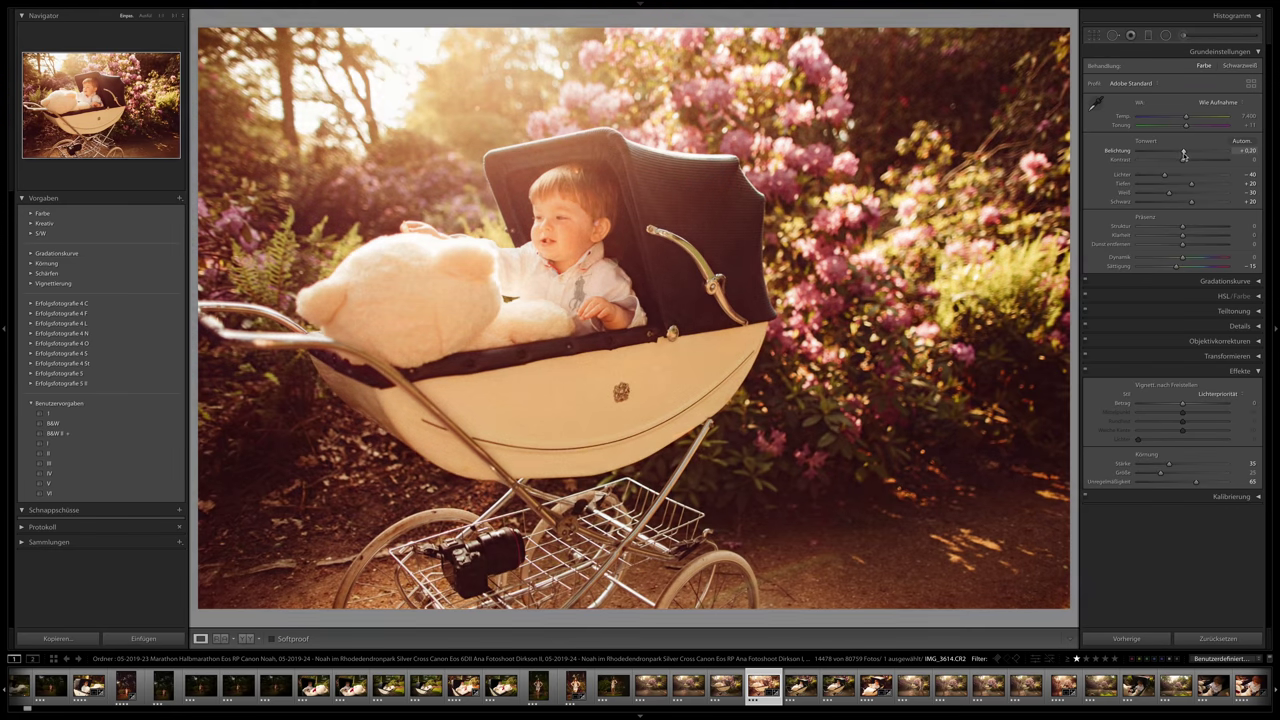
Apply the previous settings to IMG_3641.CR2, the woman leaning over the pram, set exposure to −0.10 and slightly straighten its crop.
click(951, 686)
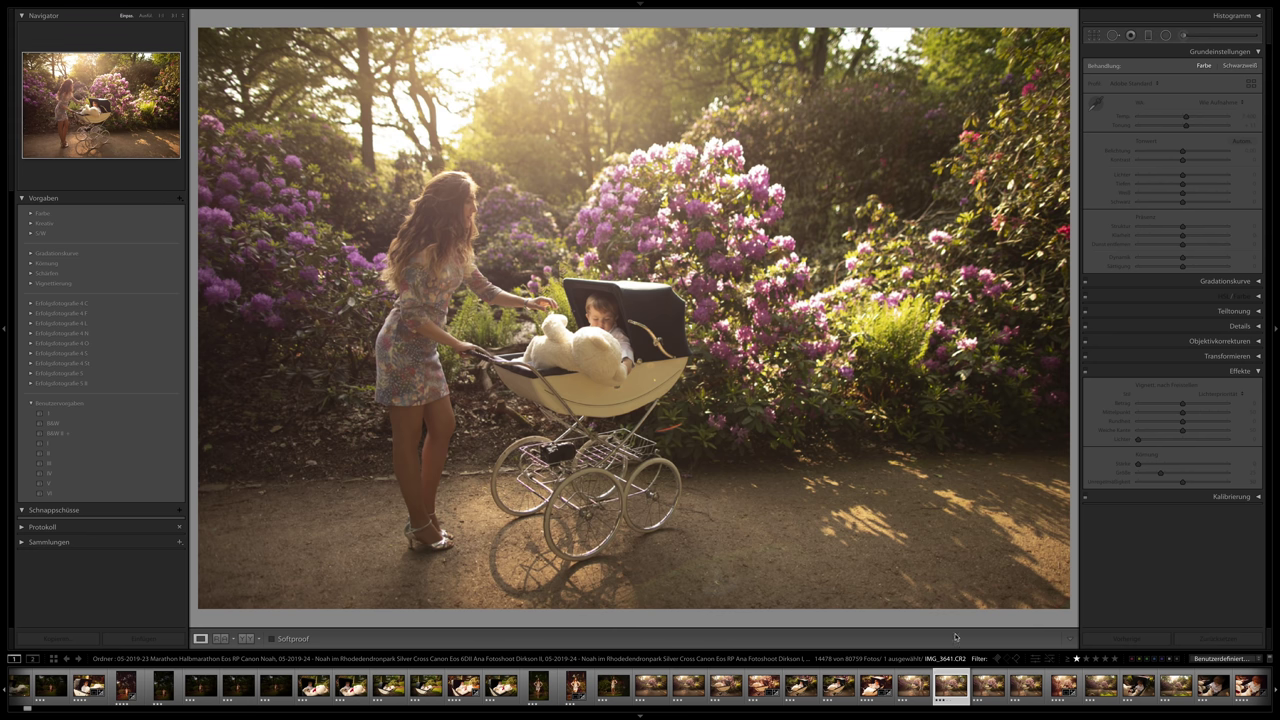
click(1126, 638)
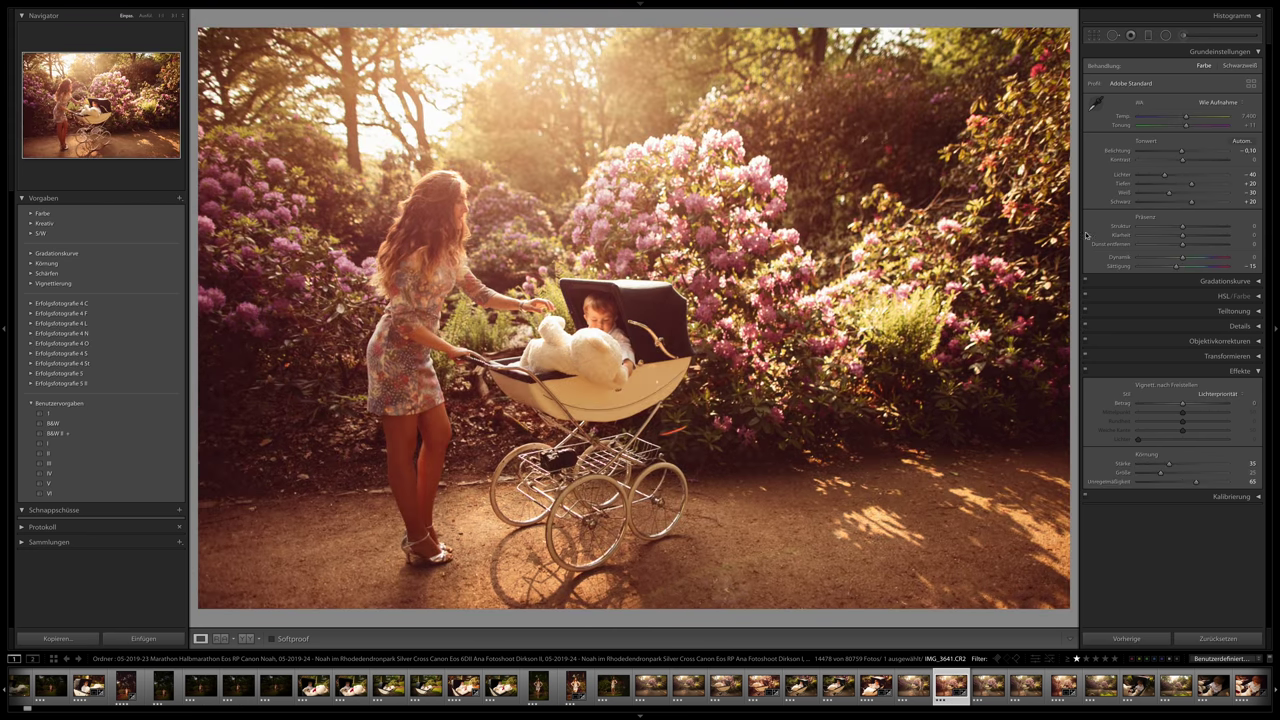
click(1094, 38)
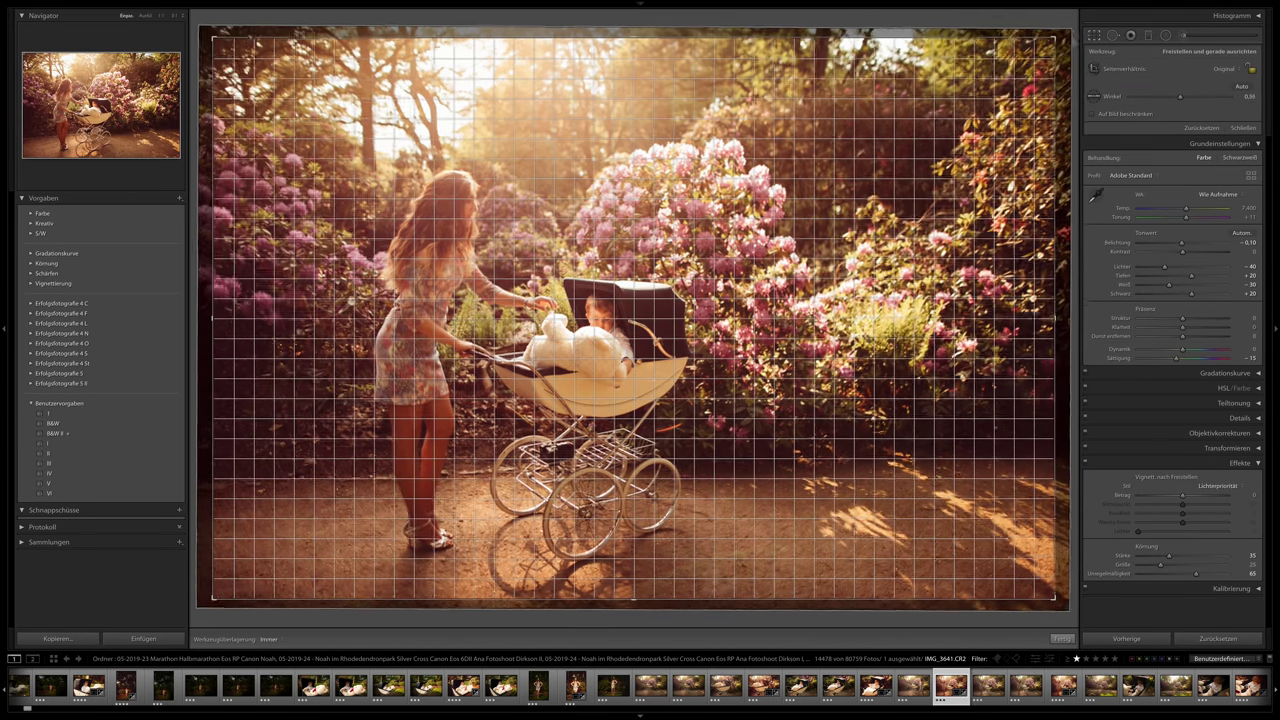
key(Return)
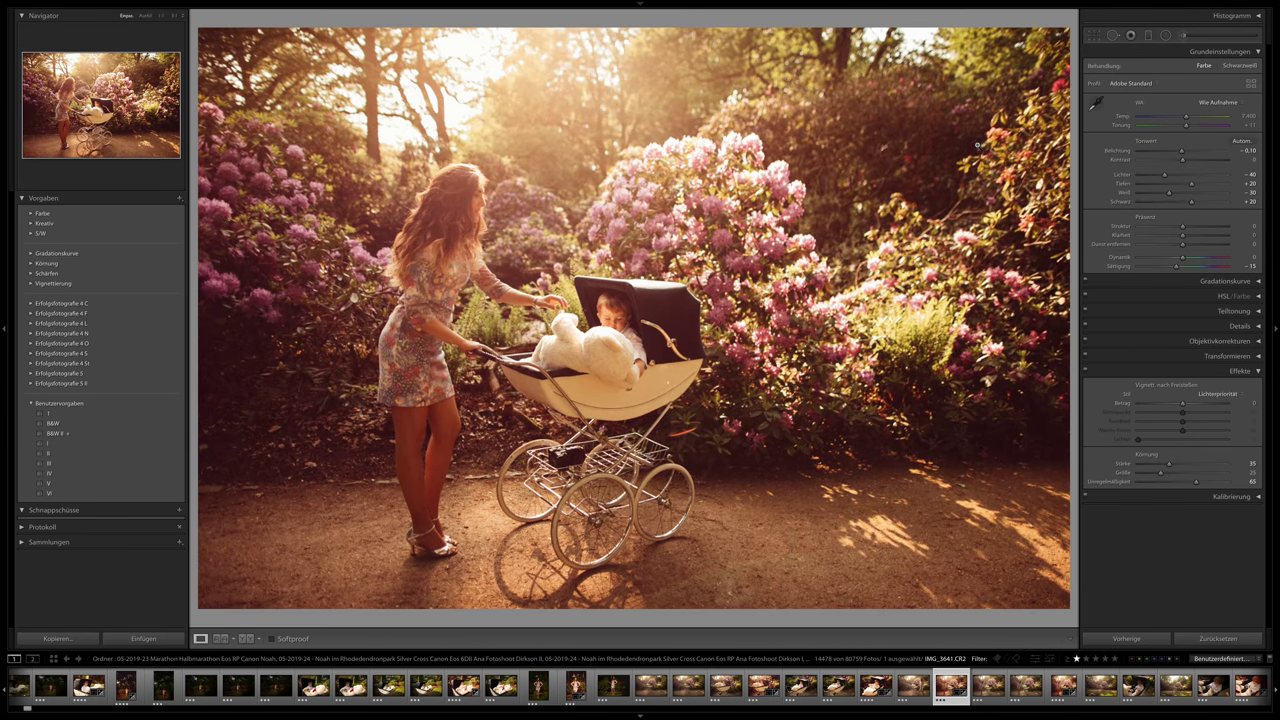
View the edited four-star photos of the woman handing over the teddy bear and of the child holding the camera, IMG_3715.CR2.
click(1063, 688)
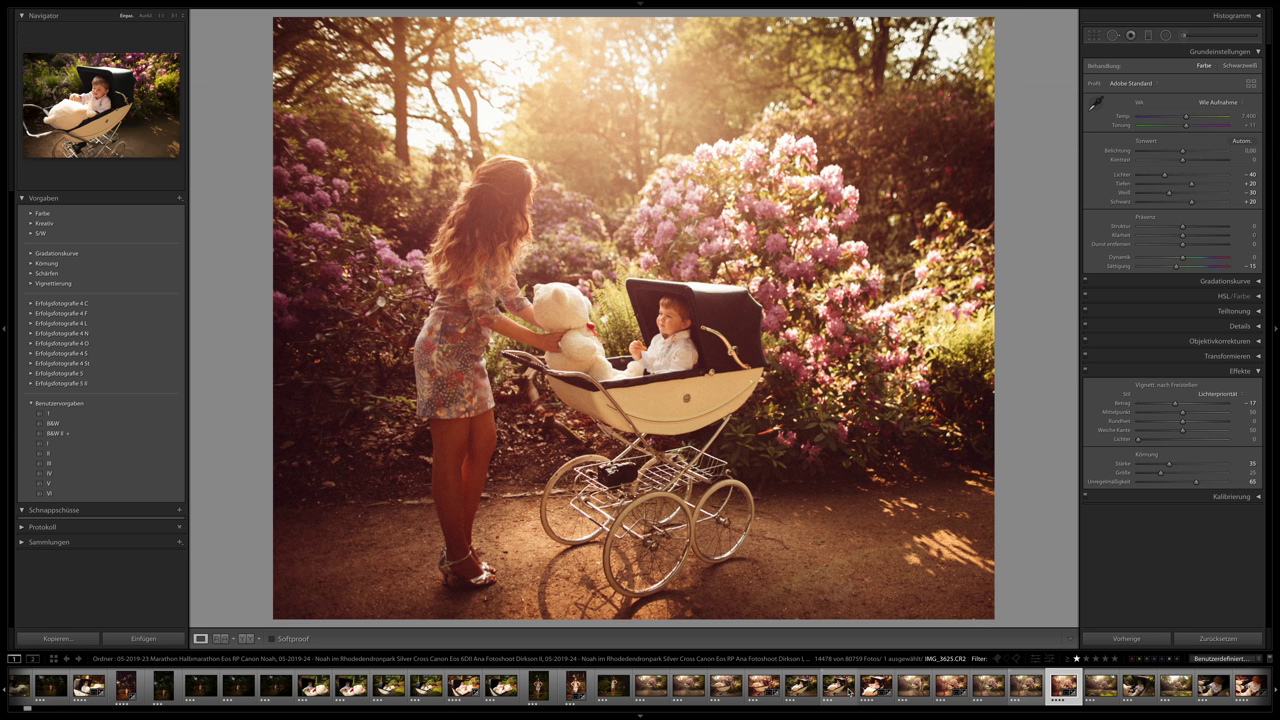
scroll(880, 688, down, 4)
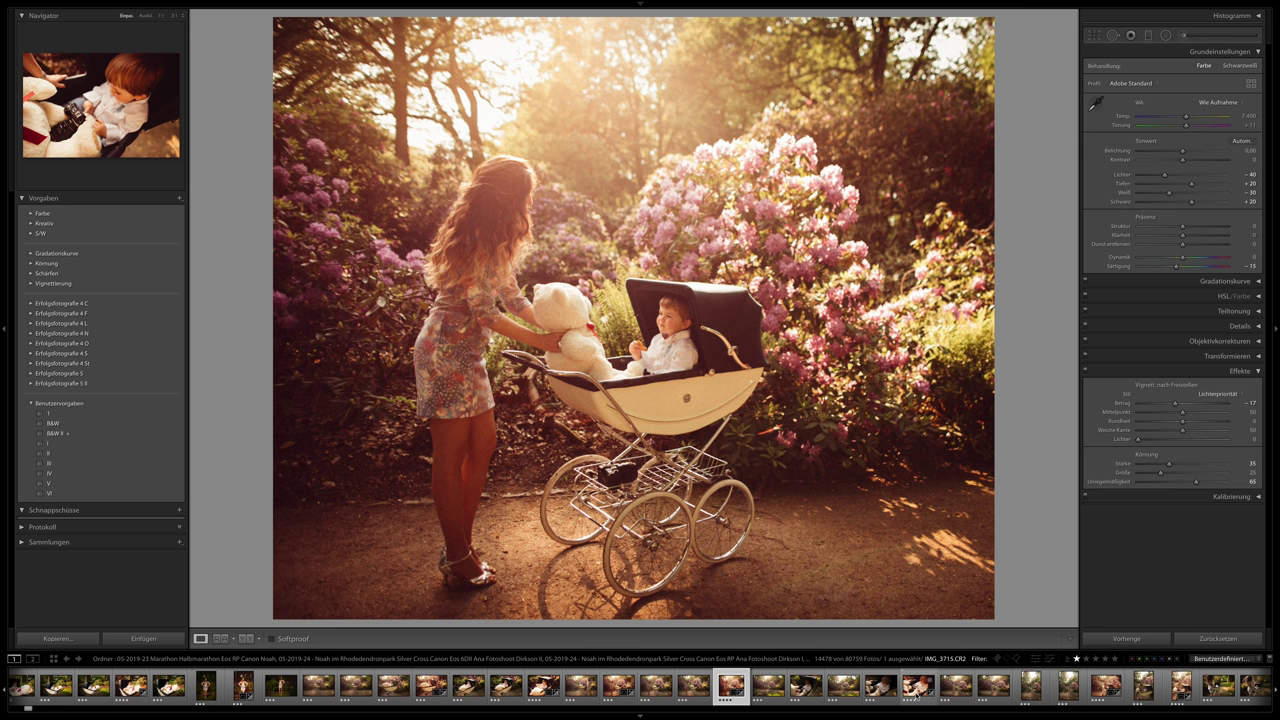
click(918, 686)
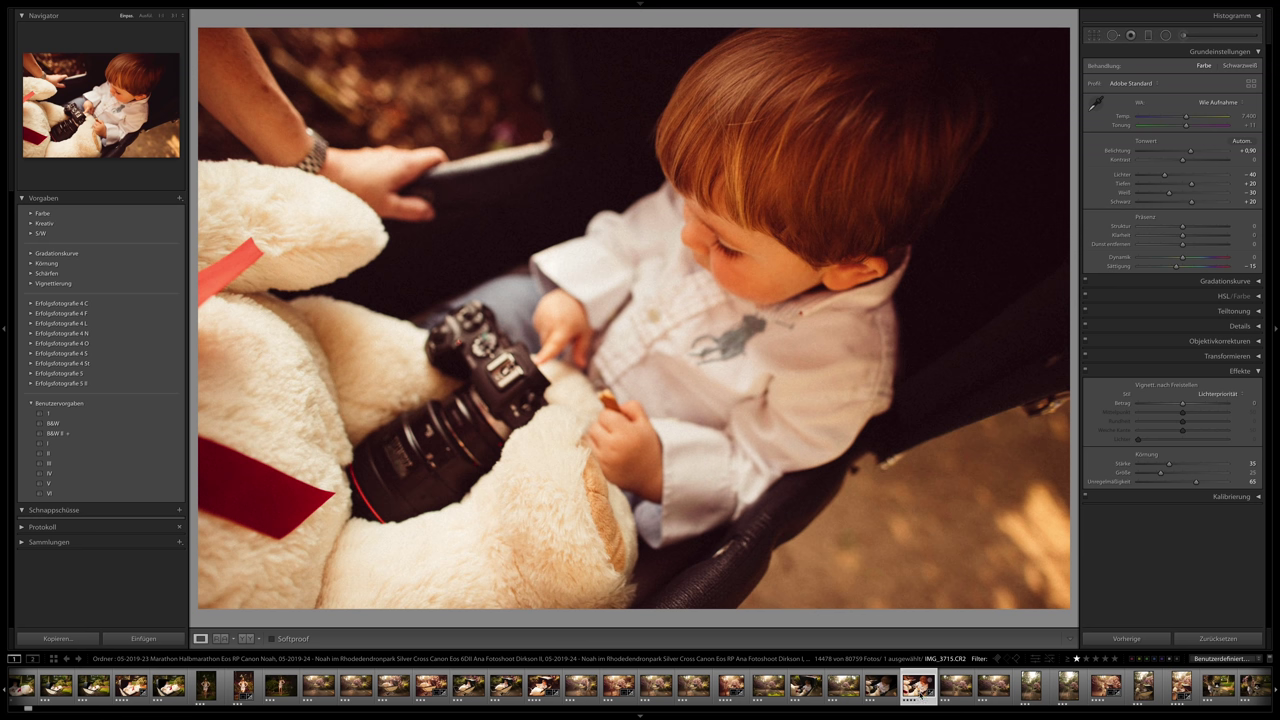
Apply the previous settings to IMG_3744.CR2, the man bending over the pram, and set its exposure to +0.15.
scroll(727, 690, down, 5)
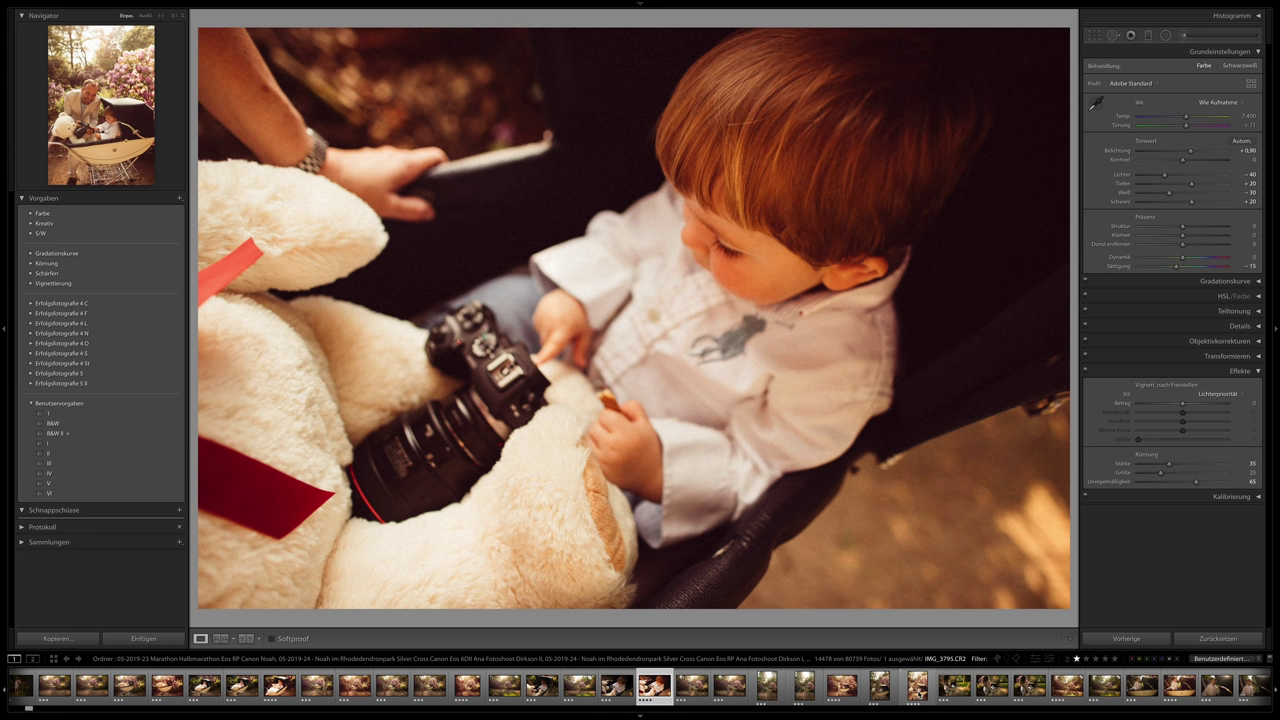
click(730, 688)
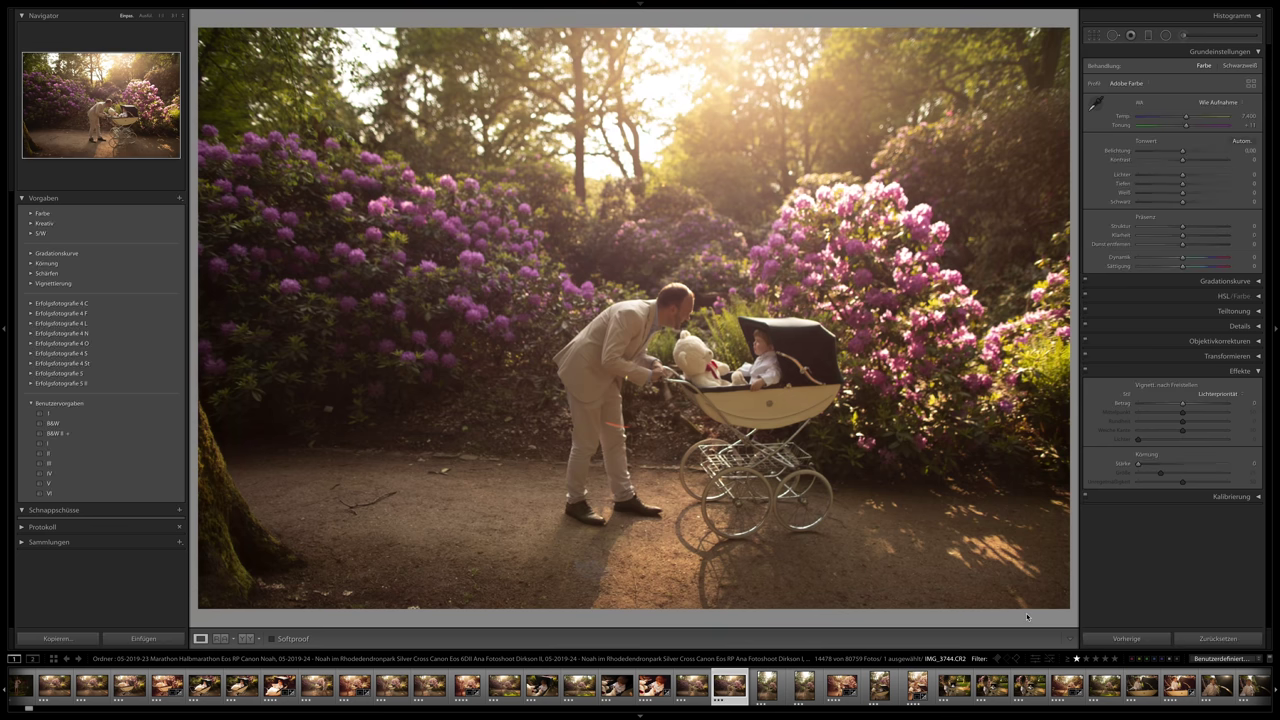
click(1112, 637)
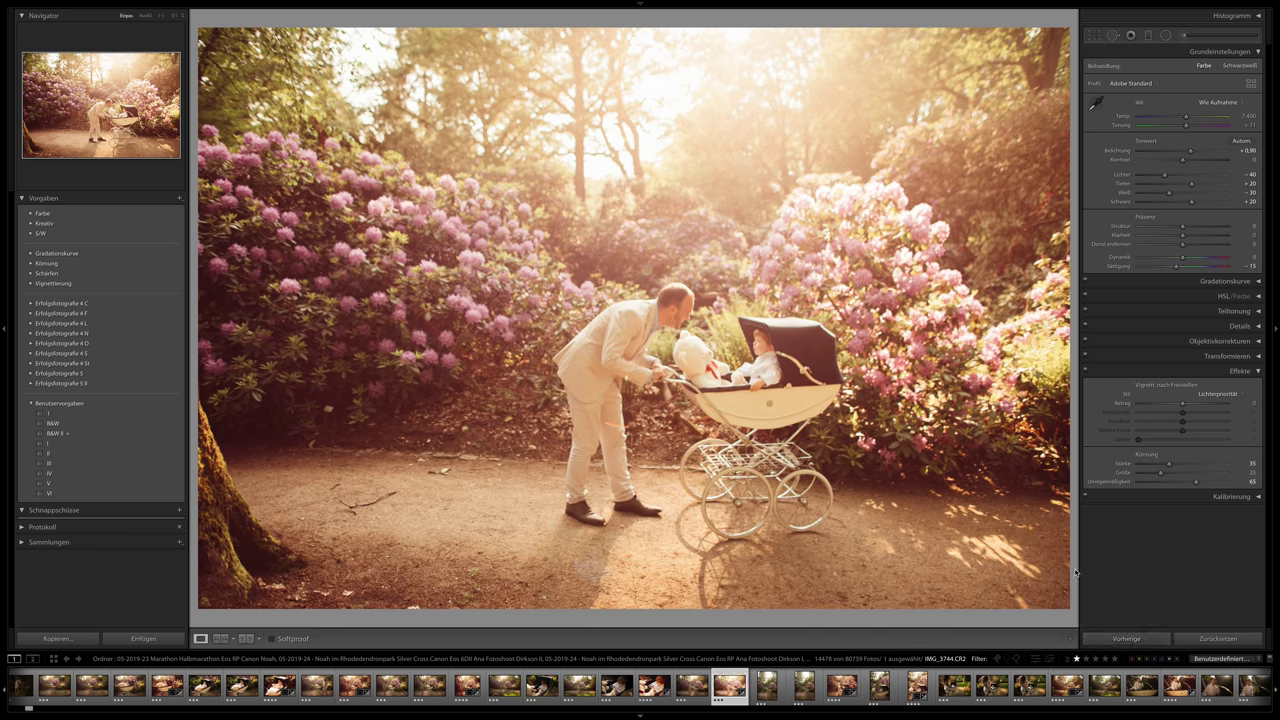
click(1183, 152)
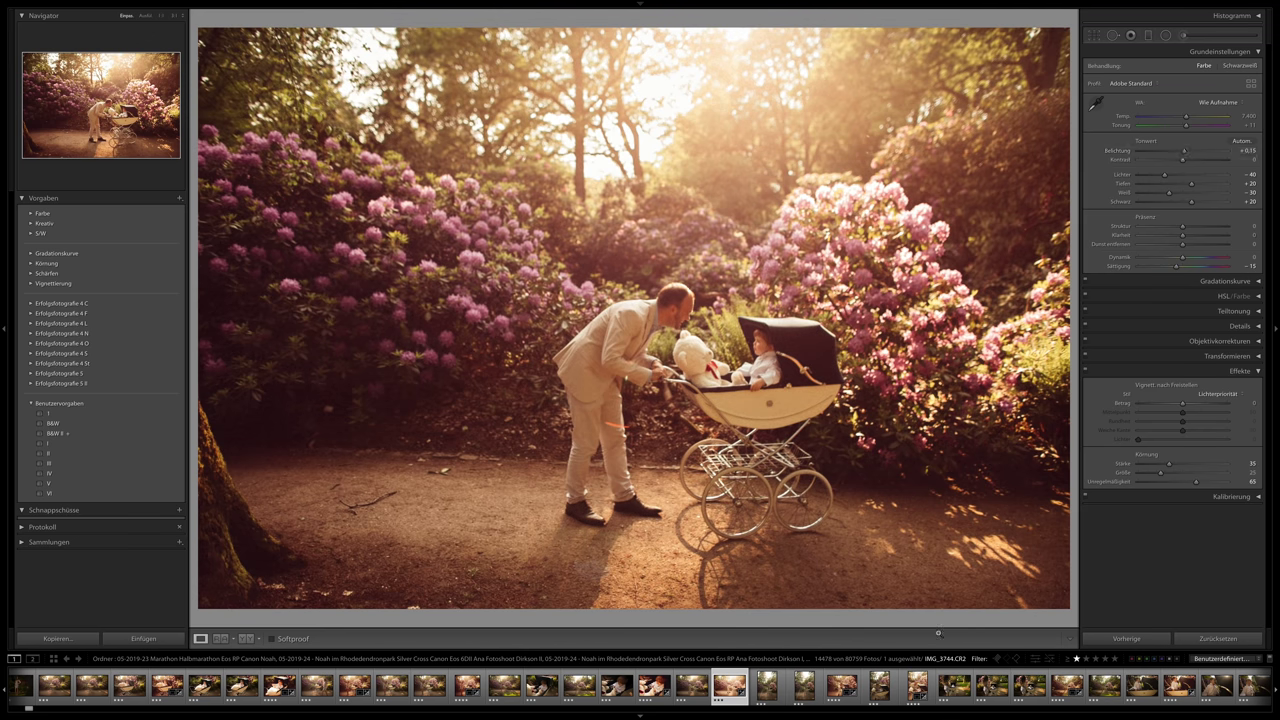
Carry the settings of the edited landscape shot of father and child onto the upright photo IMG_3790.CR2 and readjust its crop.
click(840, 688)
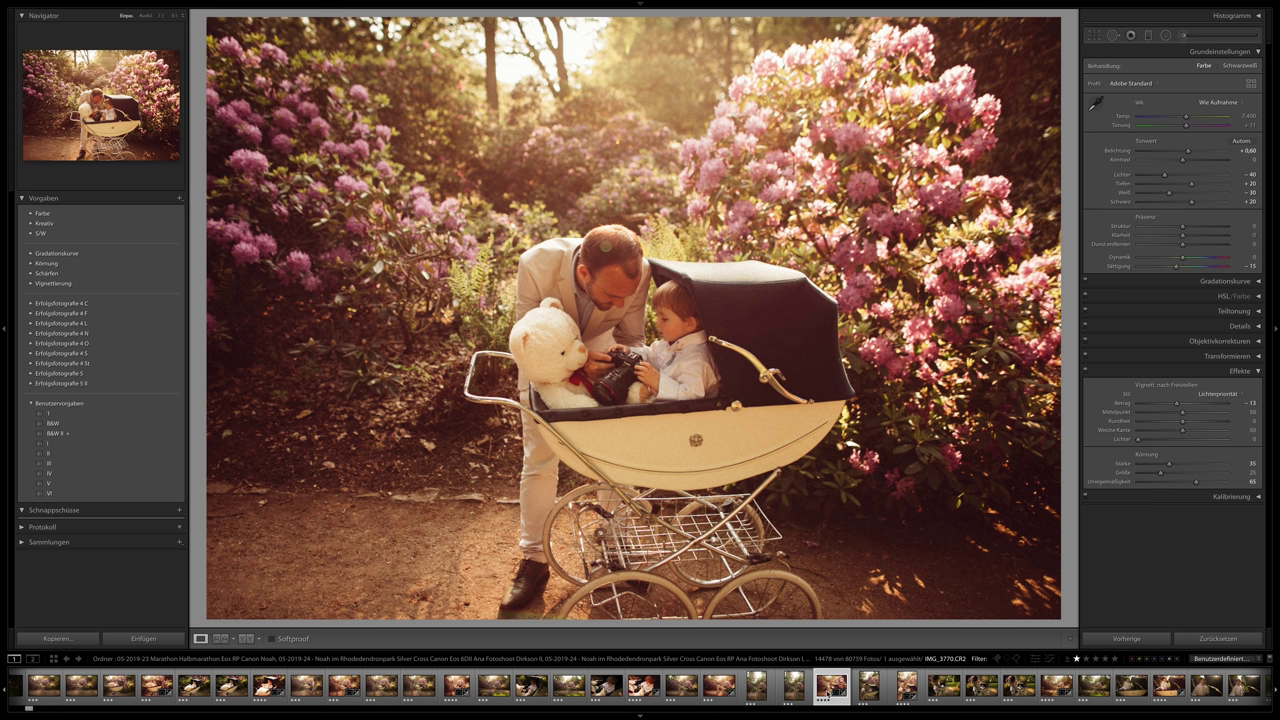
scroll(826, 698, down, 1)
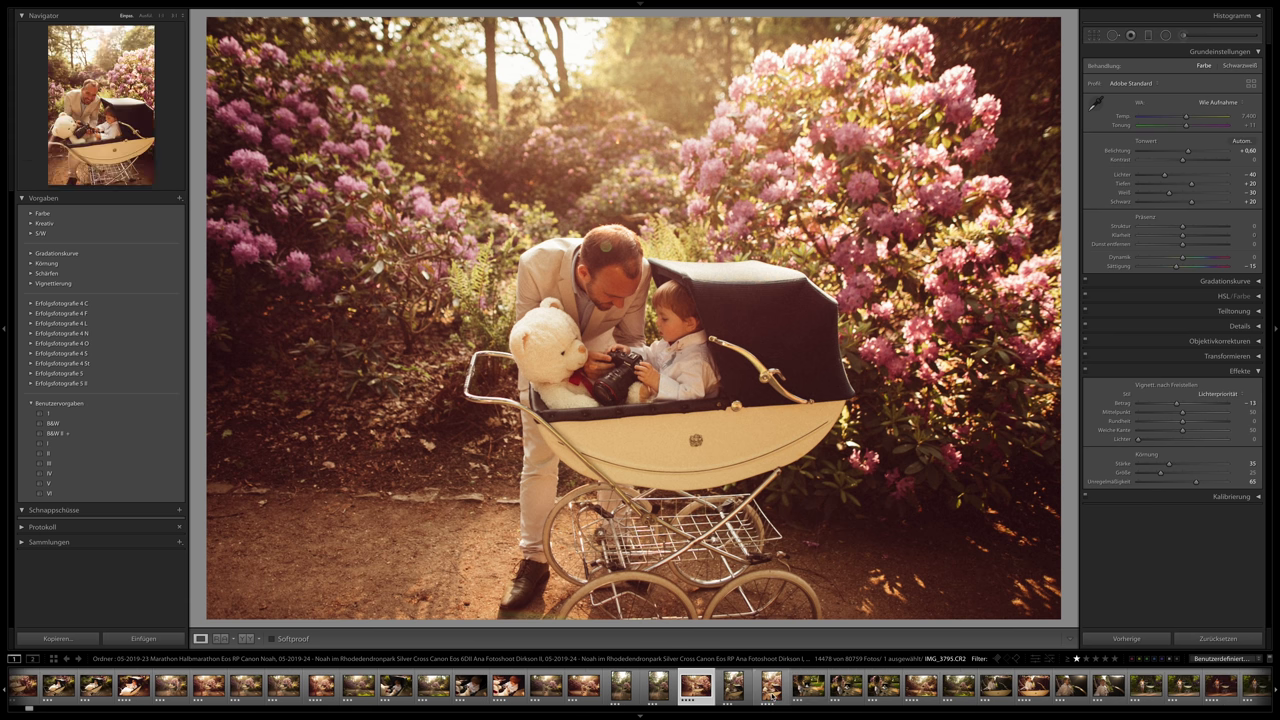
click(733, 686)
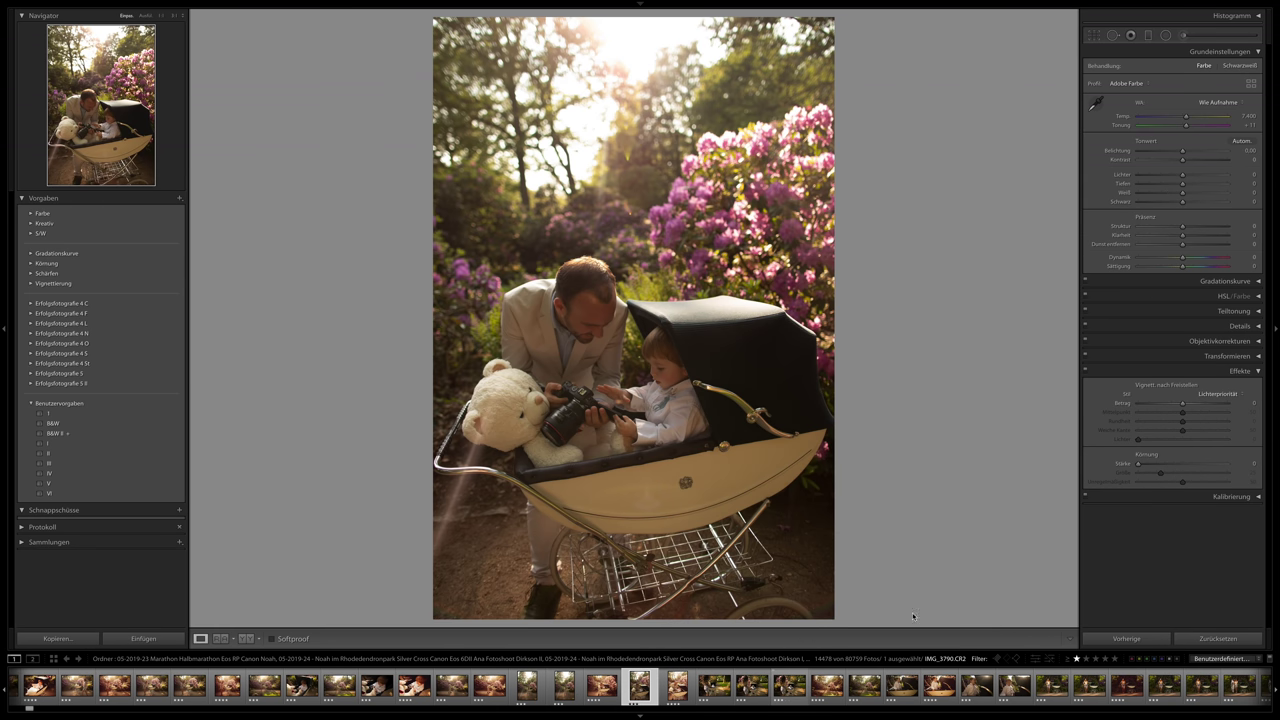
click(1124, 637)
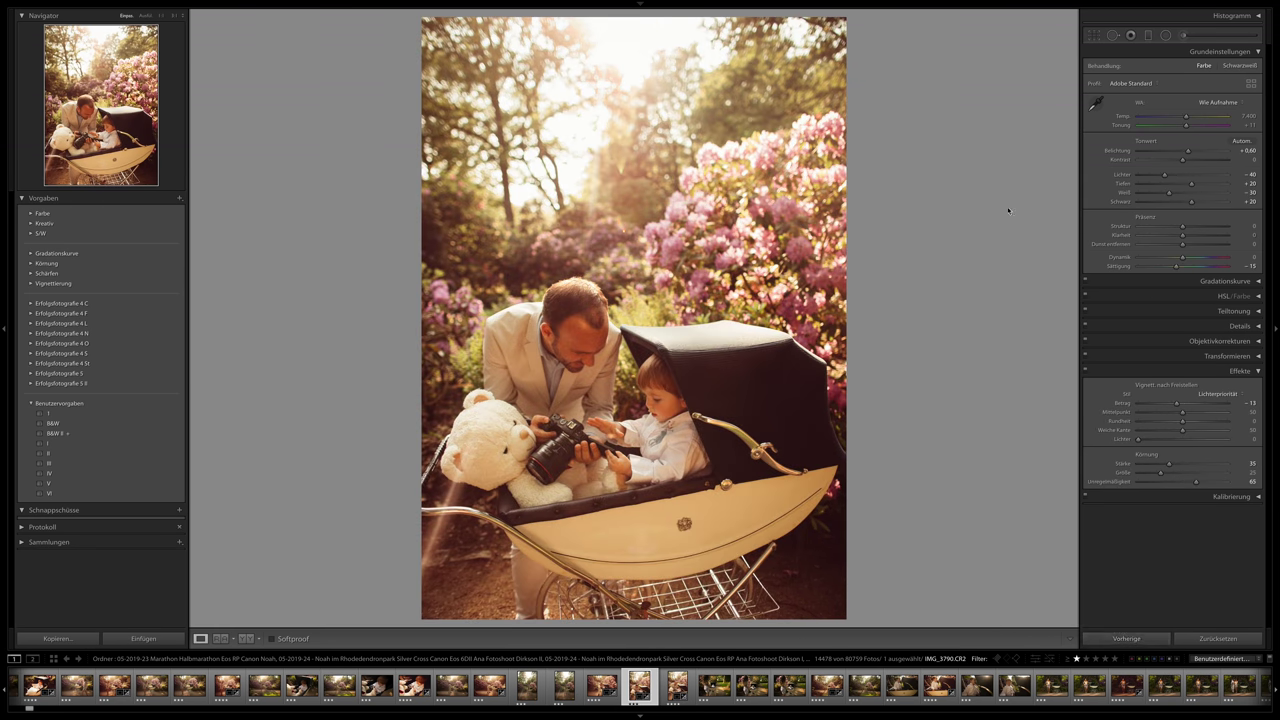
click(1093, 36)
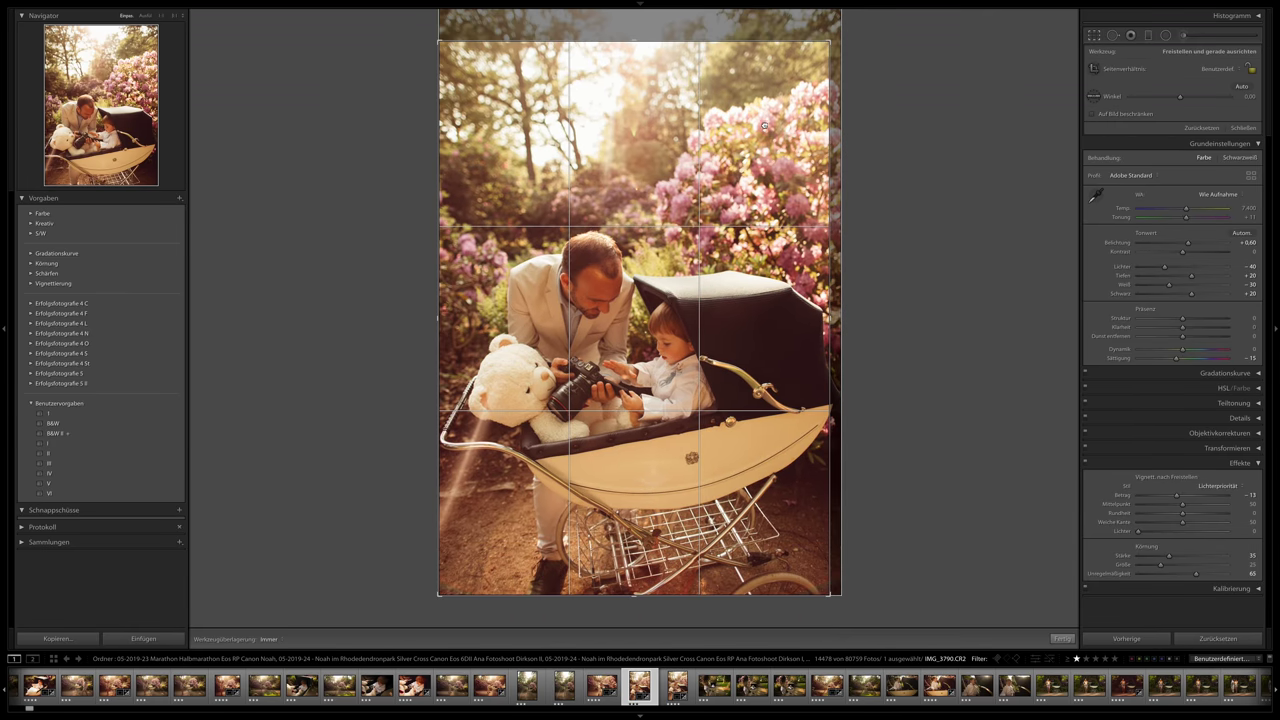
key(r)
Carry the settings of the edited upright photo of the smiling father onto IMG_1220.CR3, the woman pushing the pram.
key(Right)
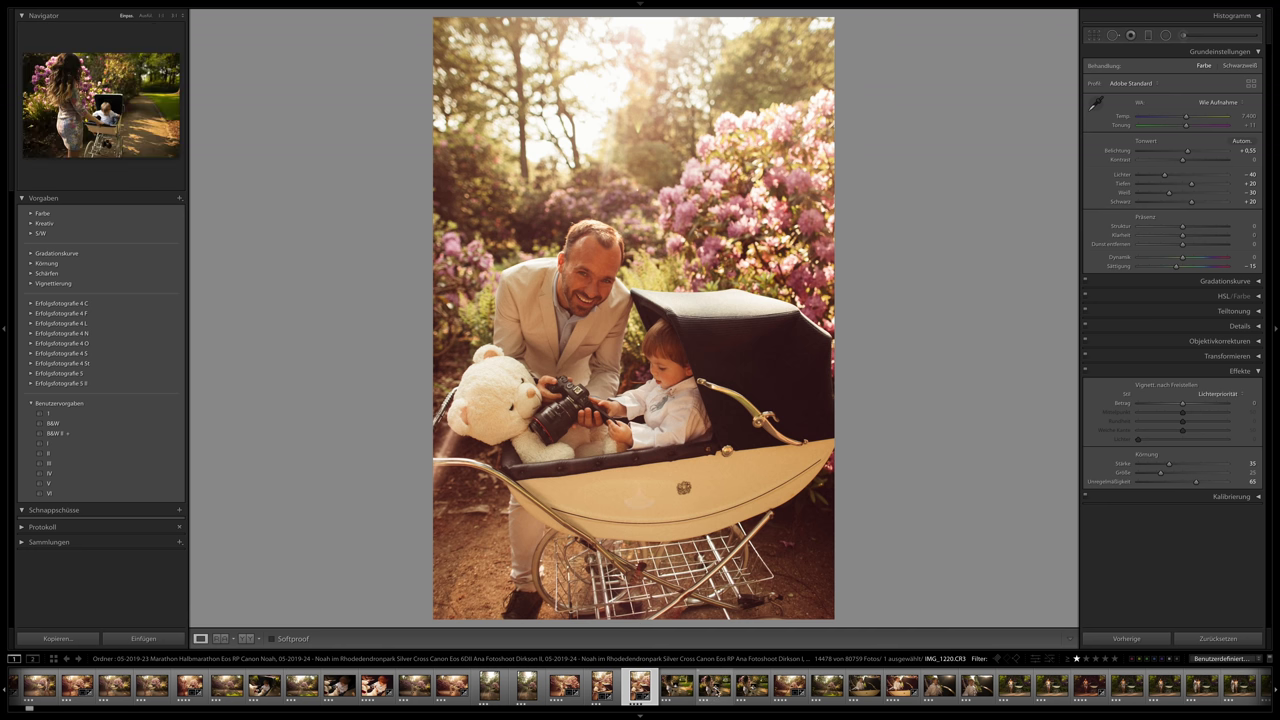
click(714, 688)
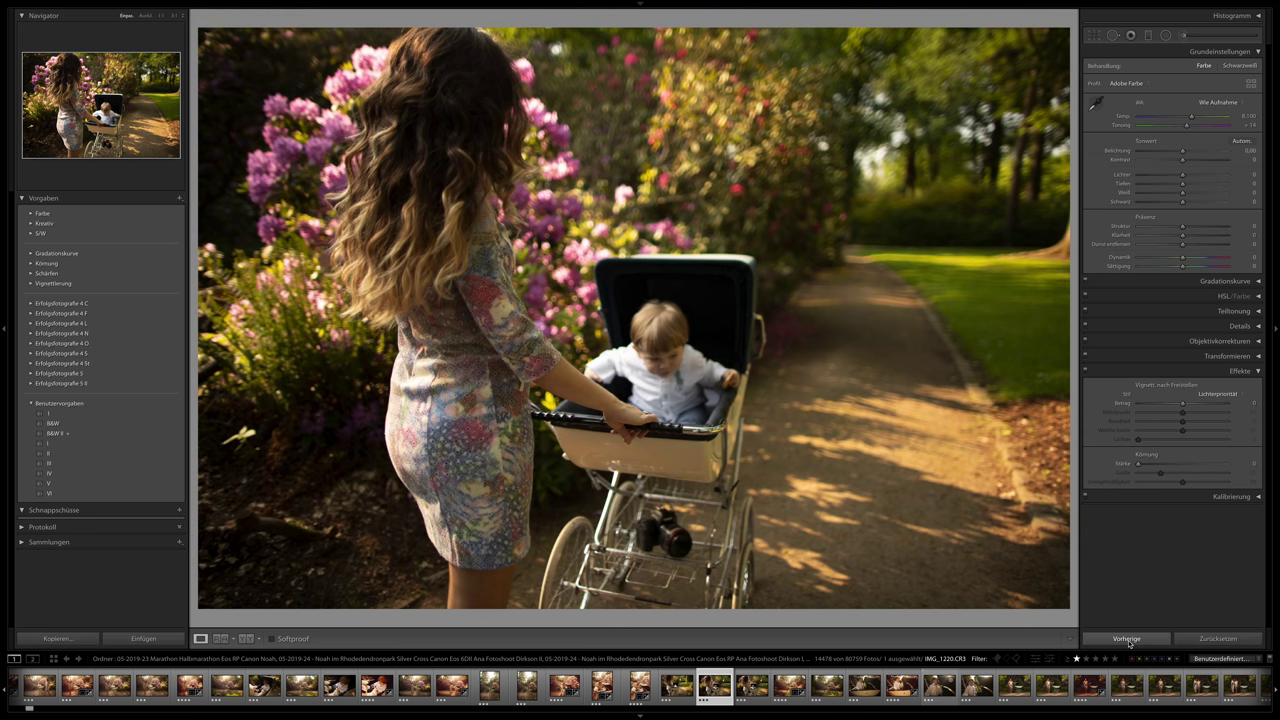
click(1127, 639)
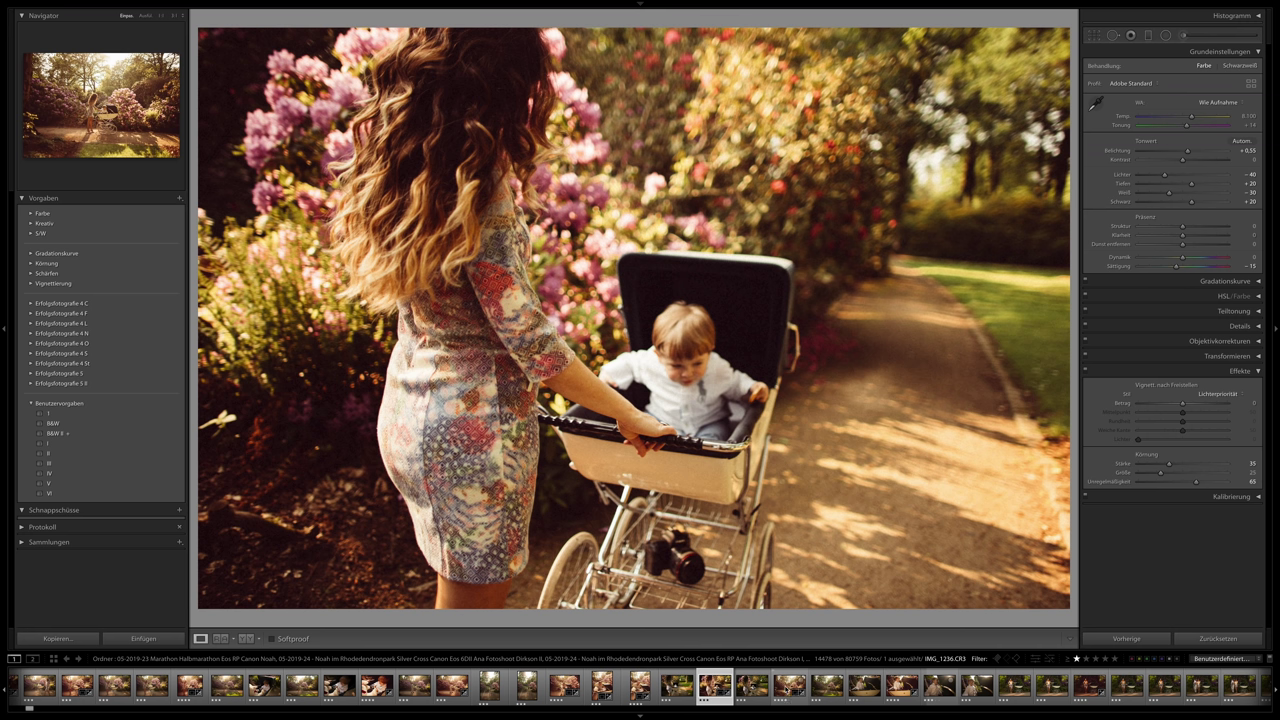
Carry the settings of the edited wide park shot IMG_1236.CR3 onto the neighbouring IMG_1237.CR3 and fine-tune its crop.
click(790, 688)
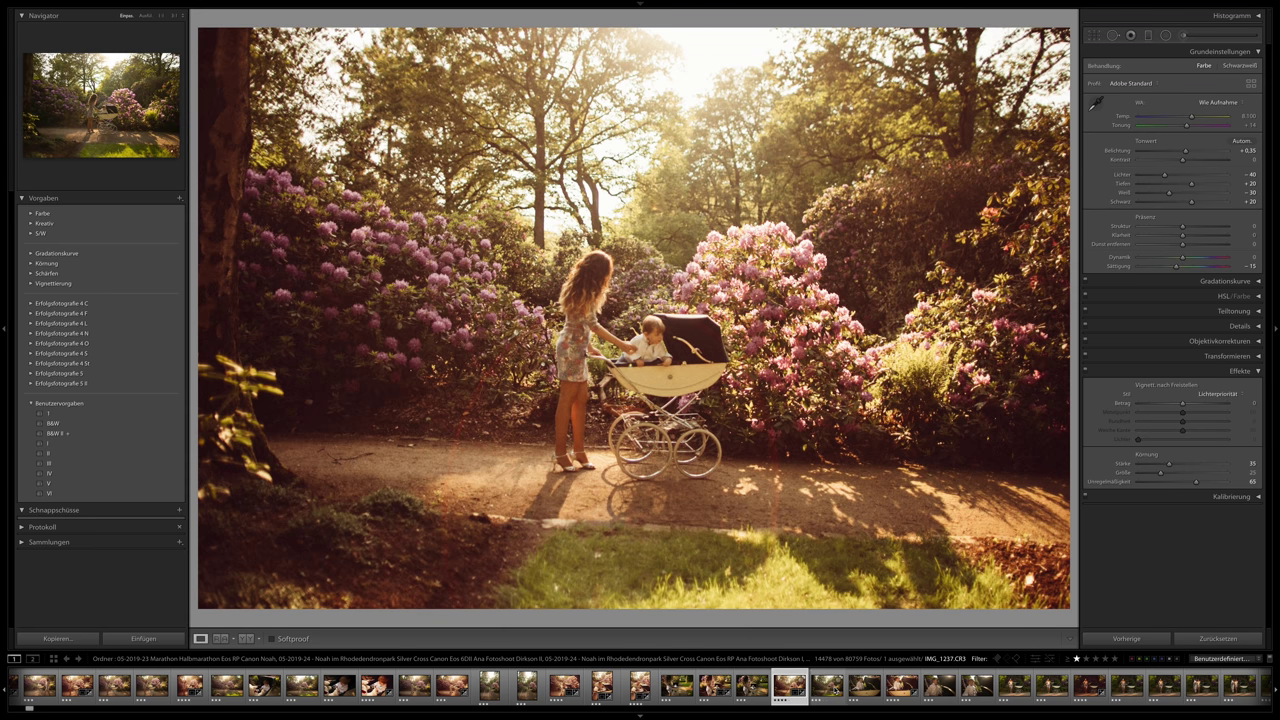
click(827, 686)
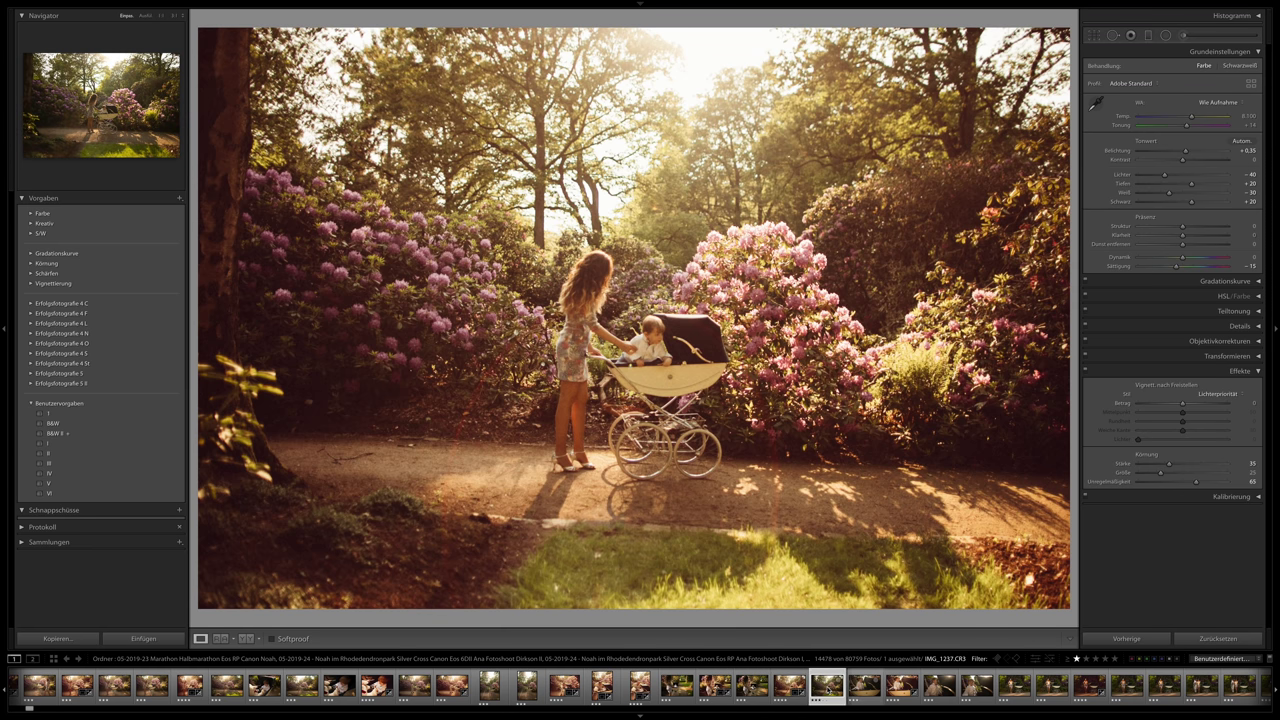
click(1113, 642)
click(1094, 38)
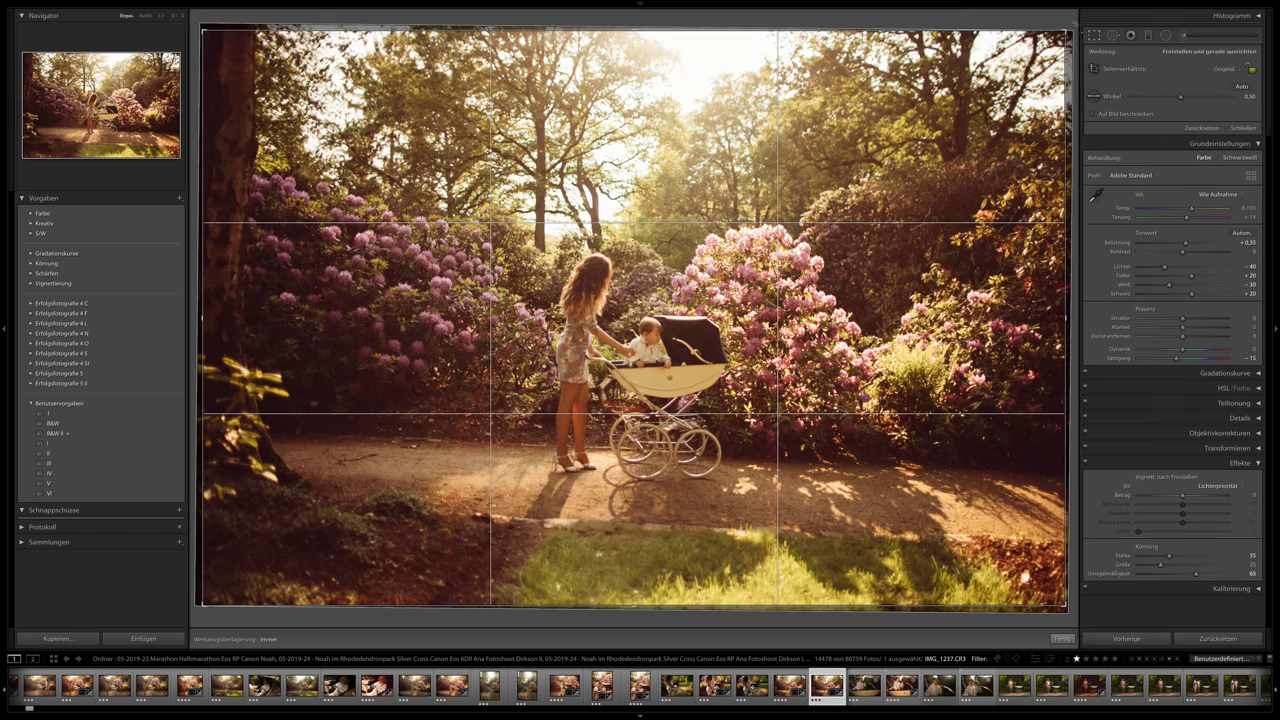
drag(880, 622, 855, 608)
key(Return)
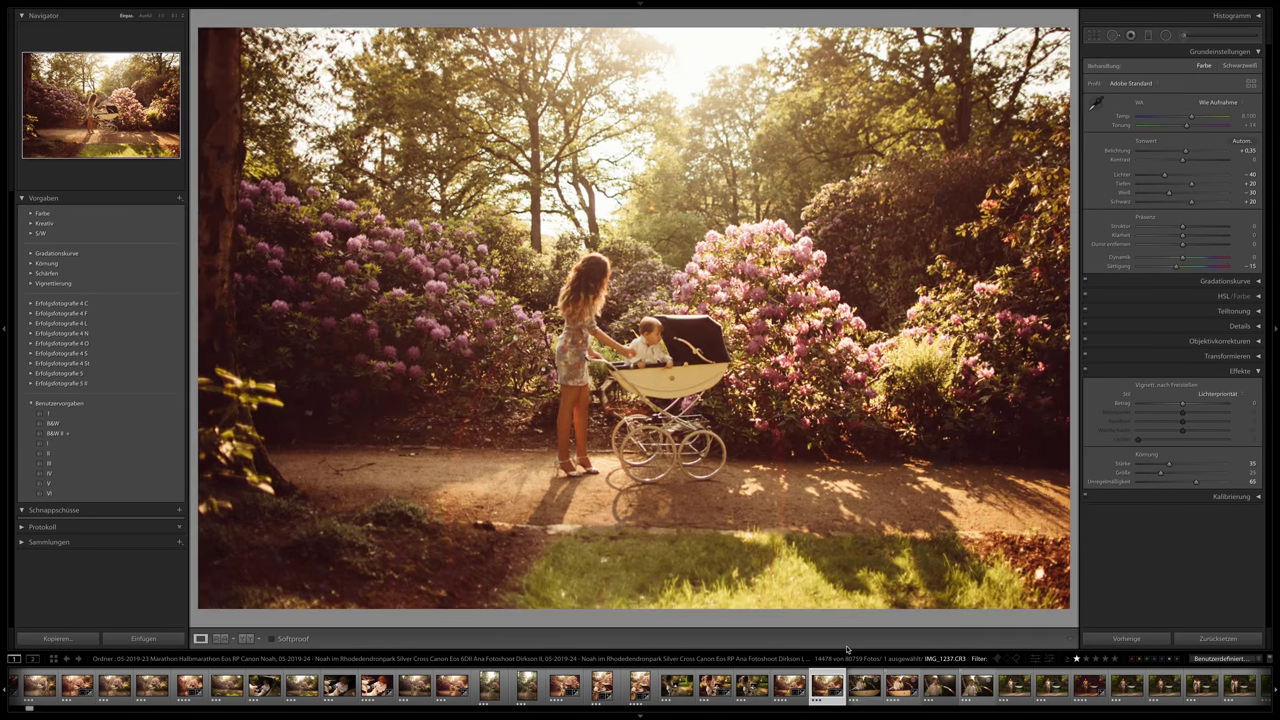
View the edited four-star photos IMG_1266.CR3 of the child in the pram and IMG_3973.CR2 of the woman posing beside it.
click(901, 685)
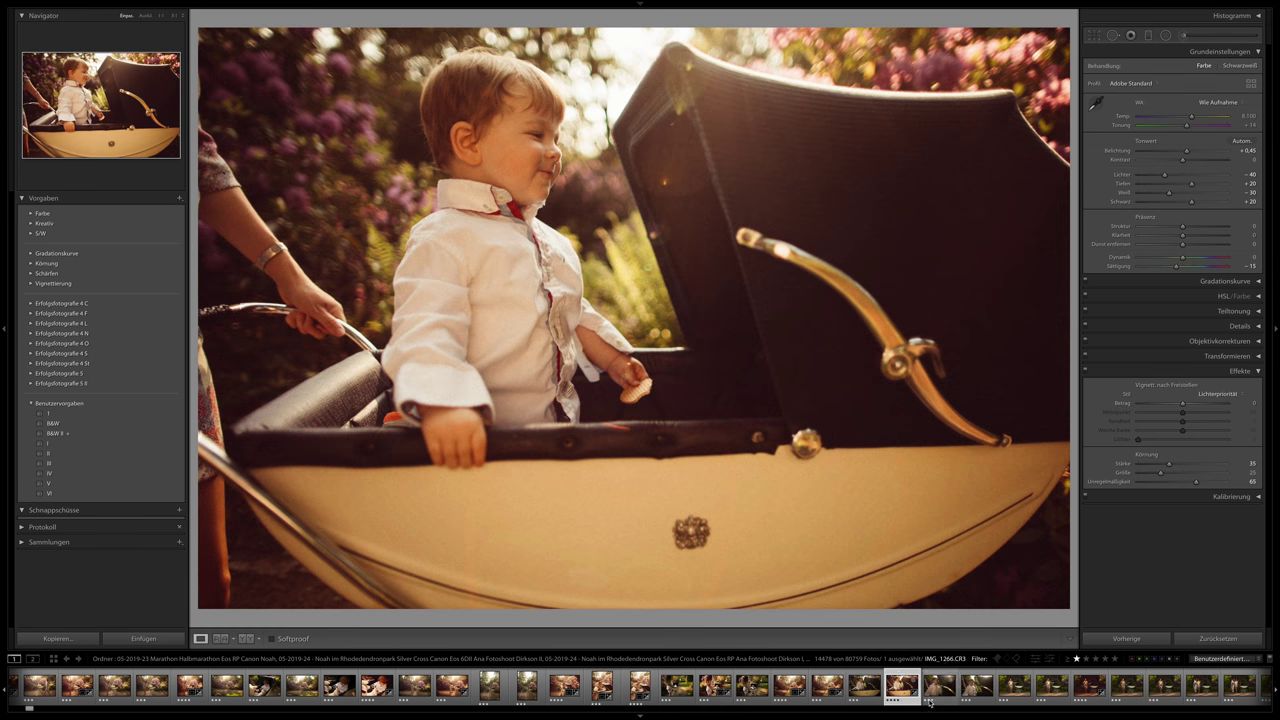
scroll(929, 692, down, 3)
scroll(929, 692, down, 2)
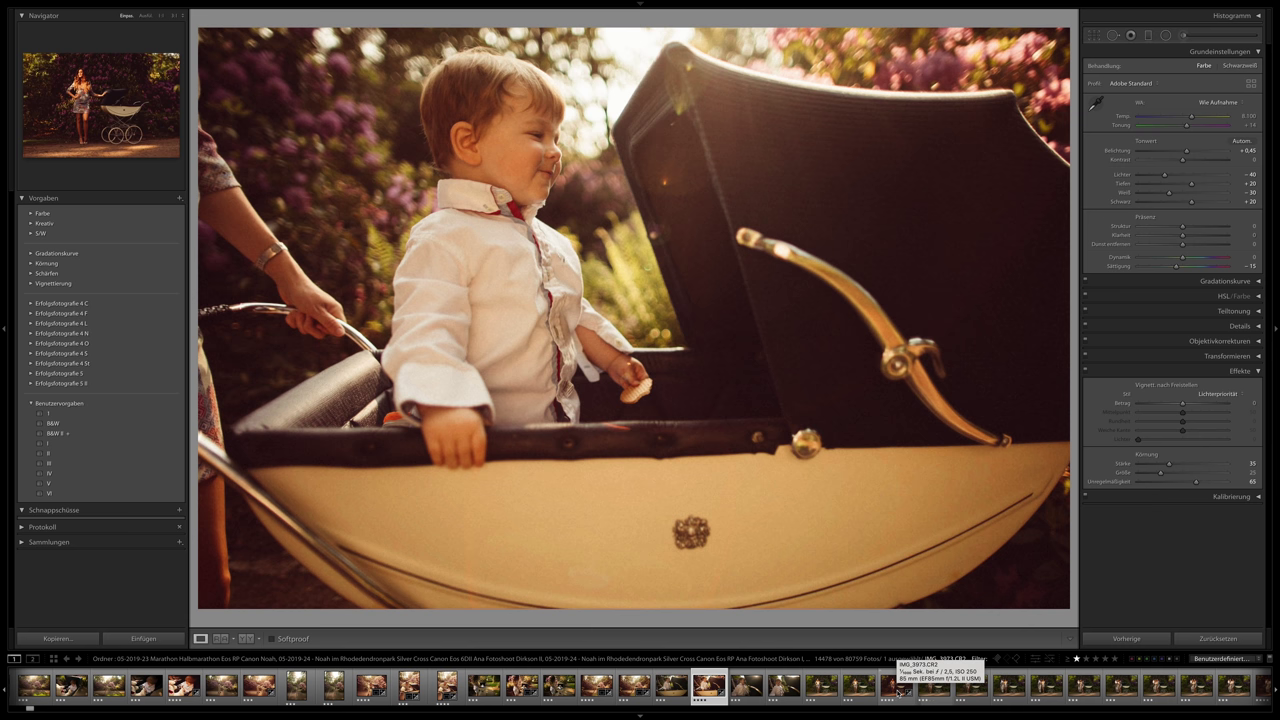
click(898, 688)
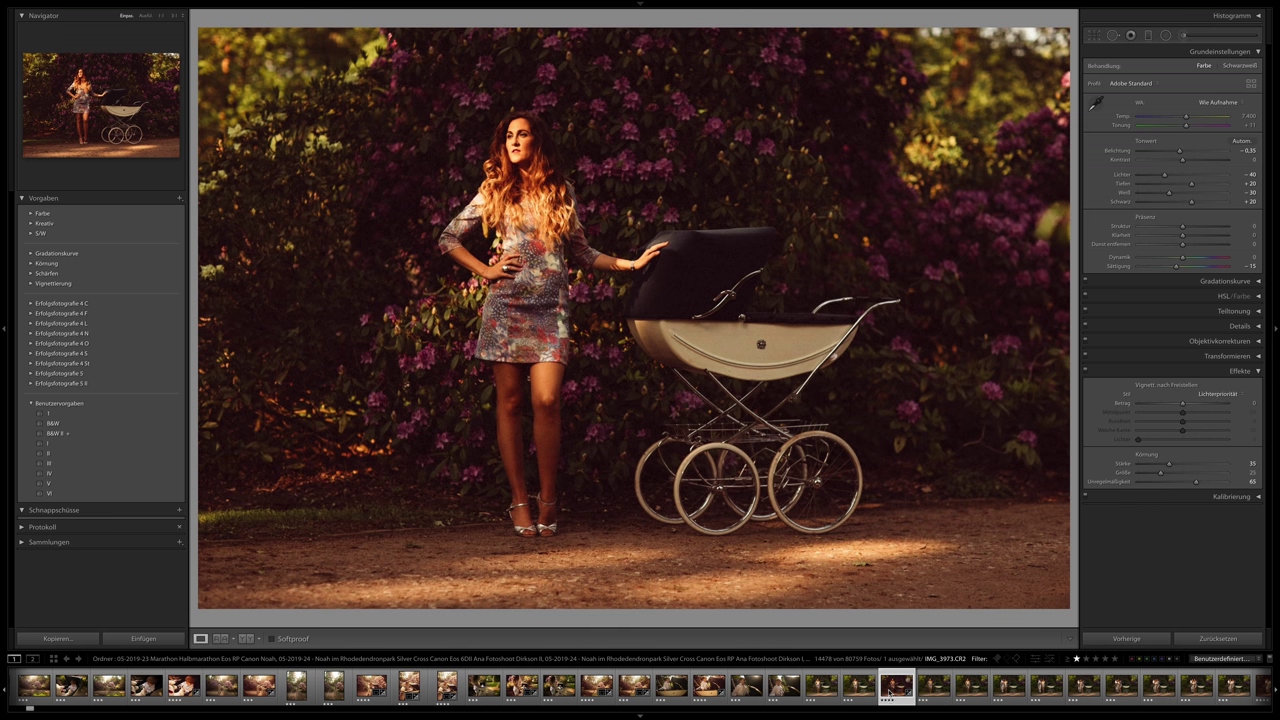
Apply the previous photo's settings to the unedited family portrait IMG_4006.CR2 beside the pram.
key(Right)
key(Right)
key(Right)
key(Right)
key(Right)
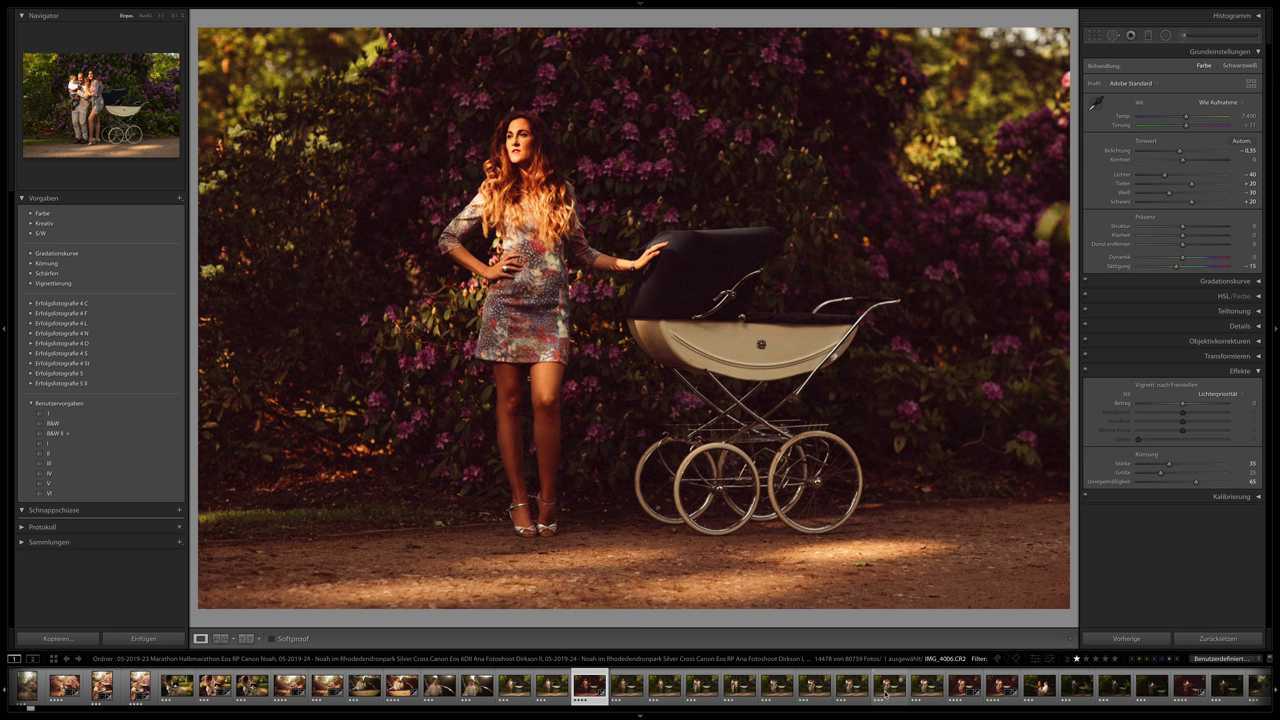
click(891, 690)
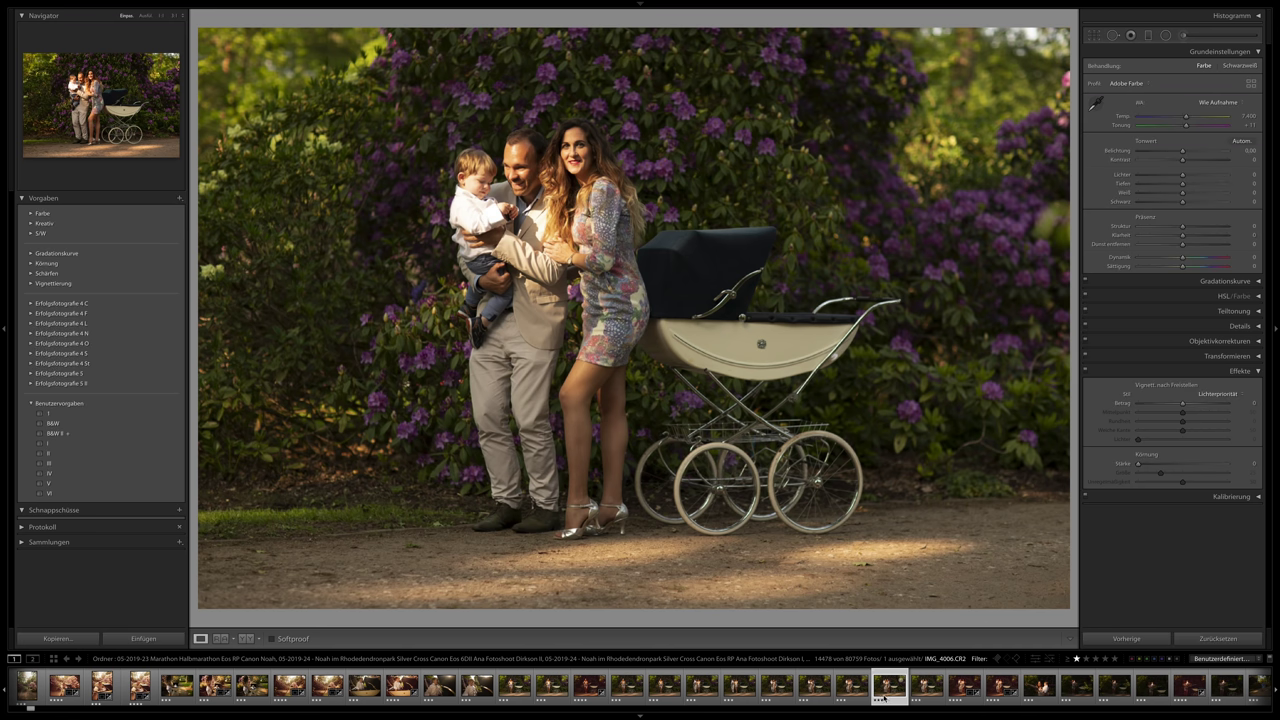
click(1127, 638)
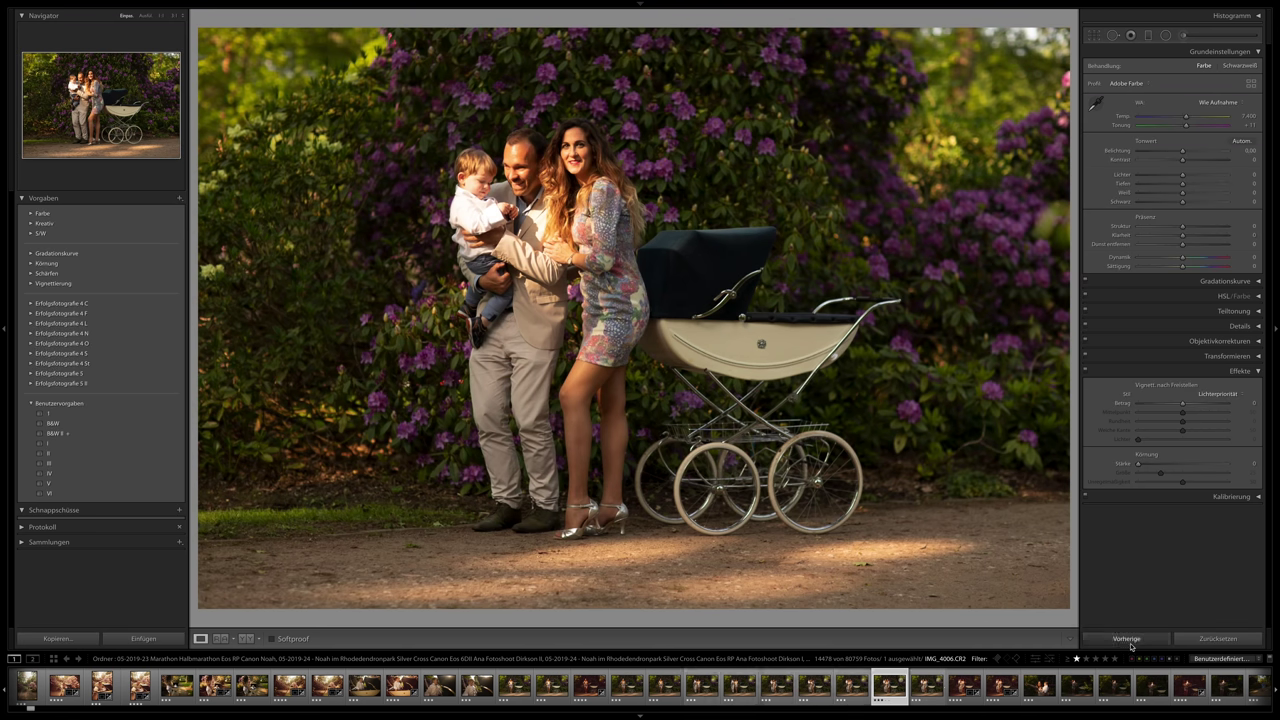
Apply the previous settings to the preceding family portrait IMG_4005.CR2 and raise its exposure to −0.10.
key(Left)
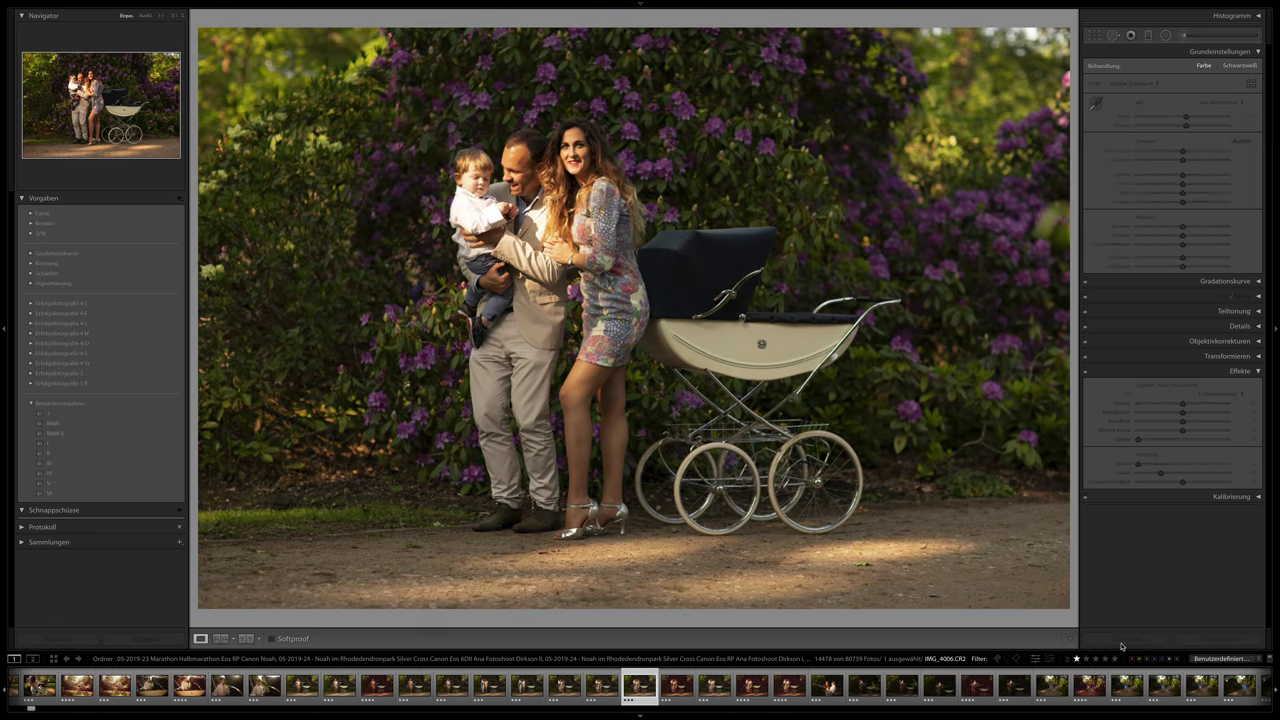
click(1126, 638)
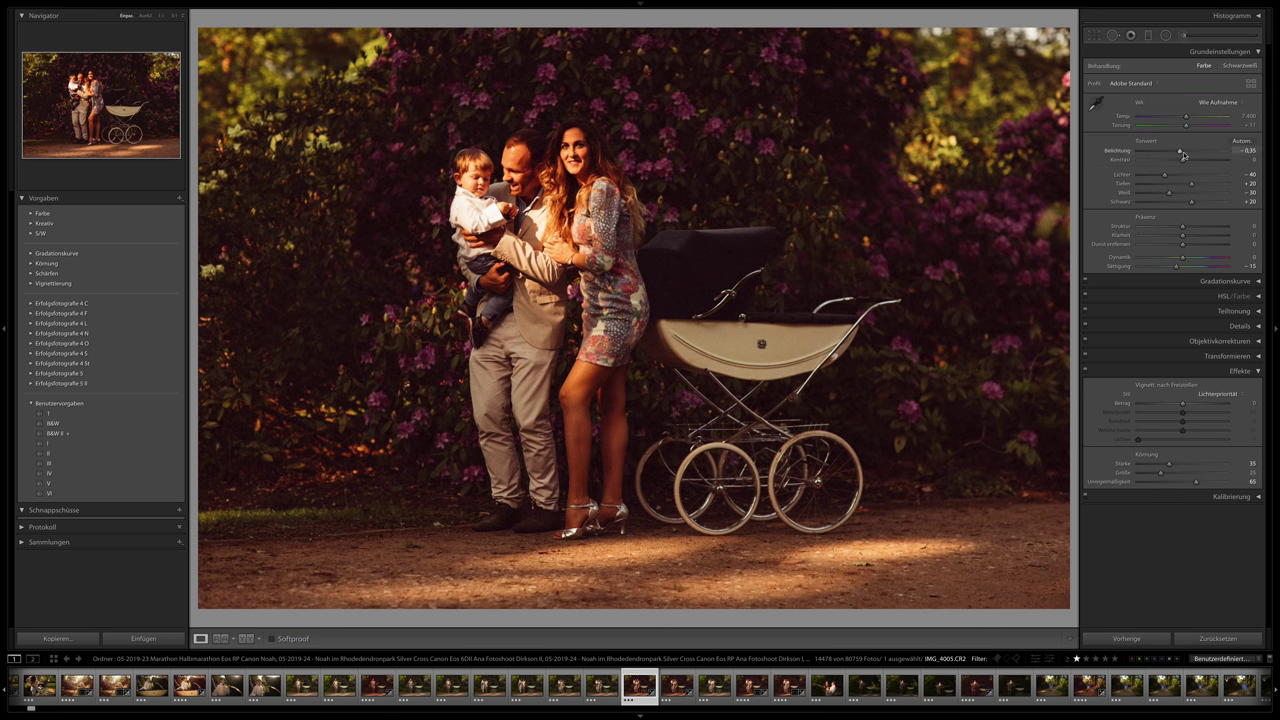
drag(1183, 152, 1186, 152)
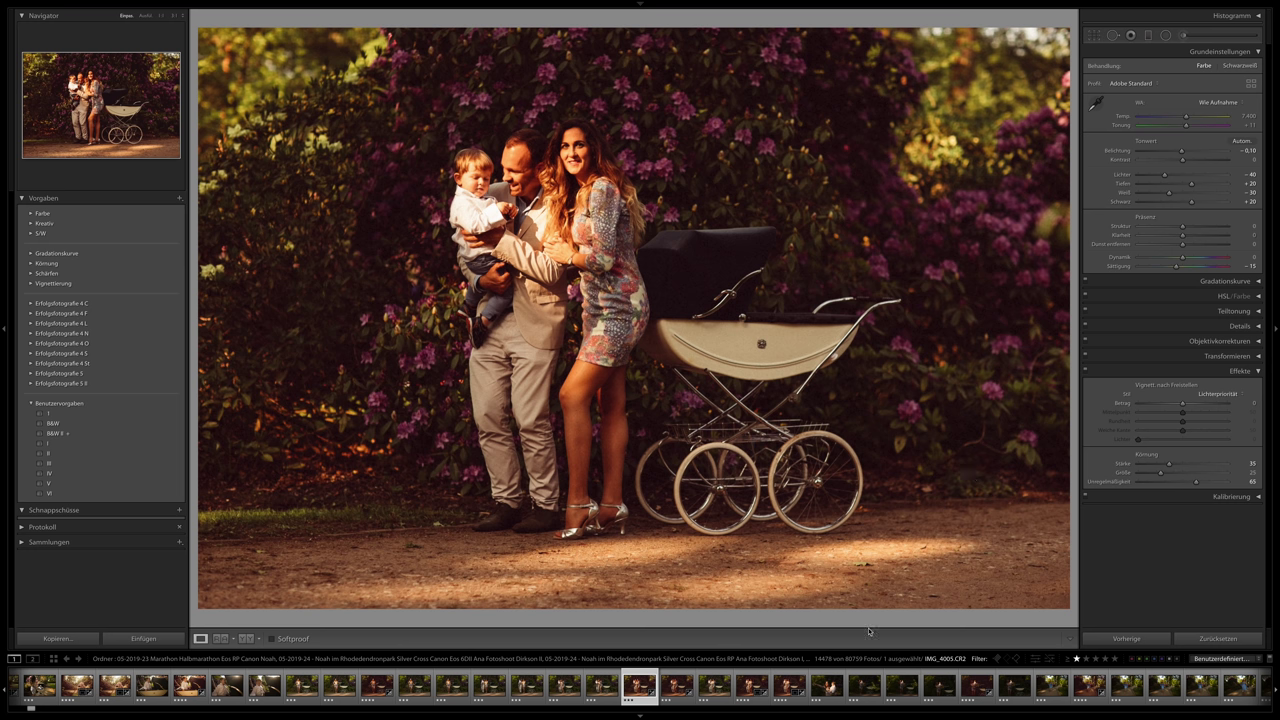
View the edited four-star photo IMG_4075.CR2 of the woman holding the child beside the pram.
click(968, 688)
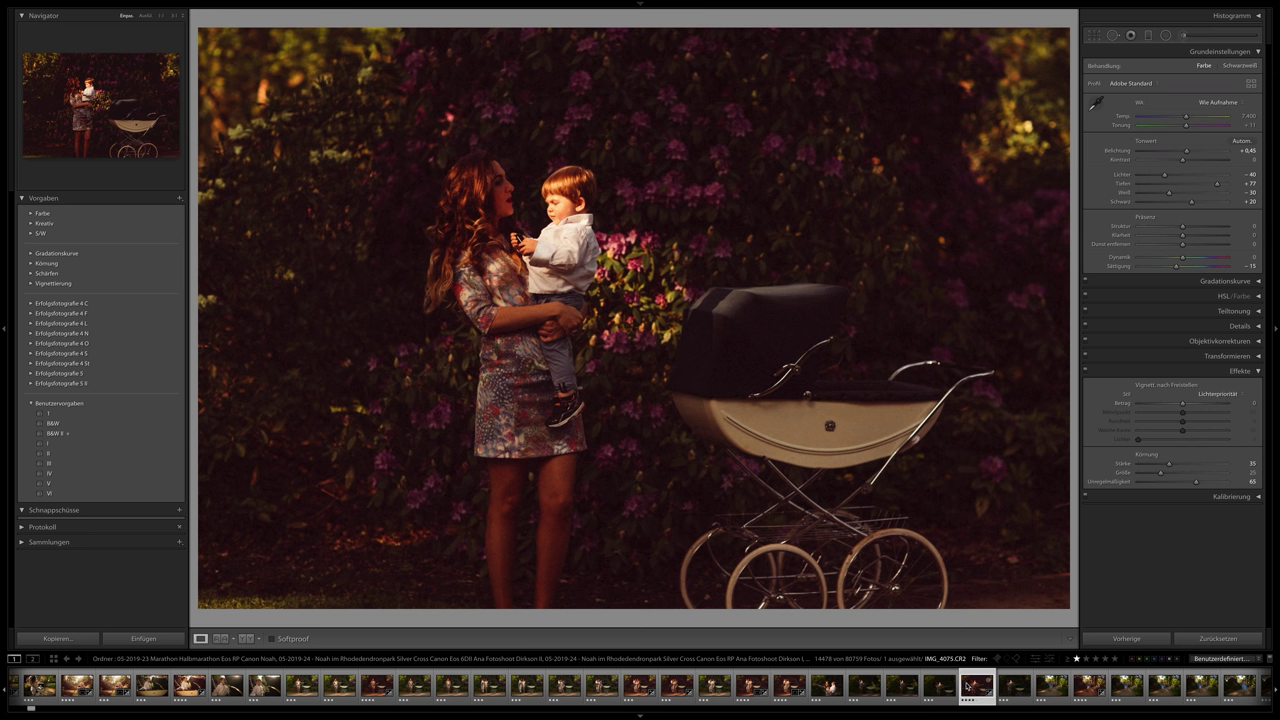
scroll(1001, 697, down, 3)
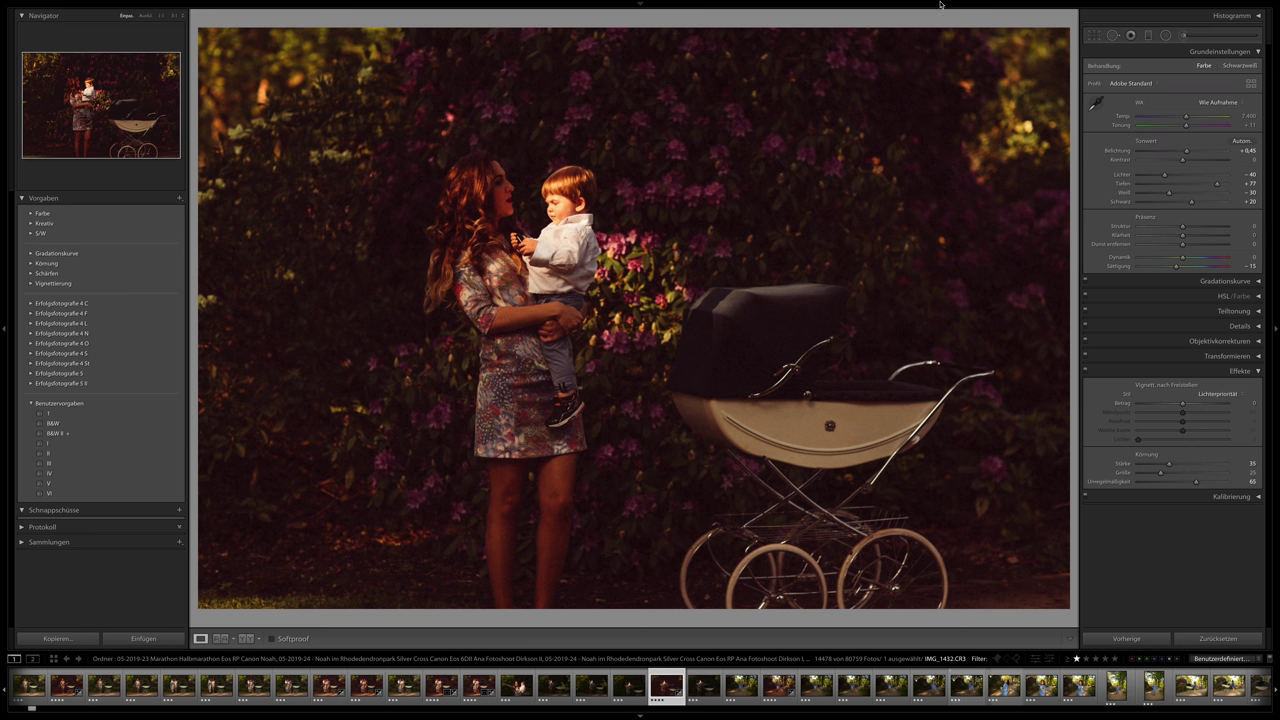
mouse_move(958, 18)
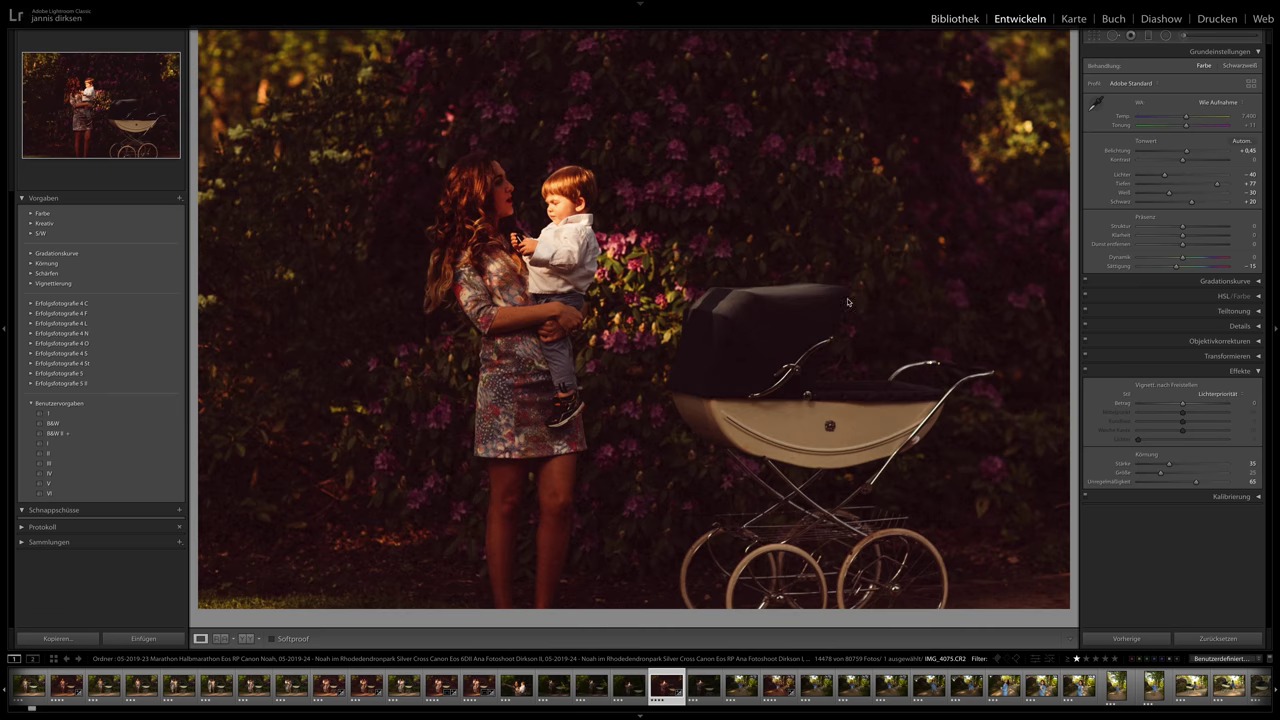
Return to the library grid and browse the star-rated park photos of the woman in the blue coat.
key(g)
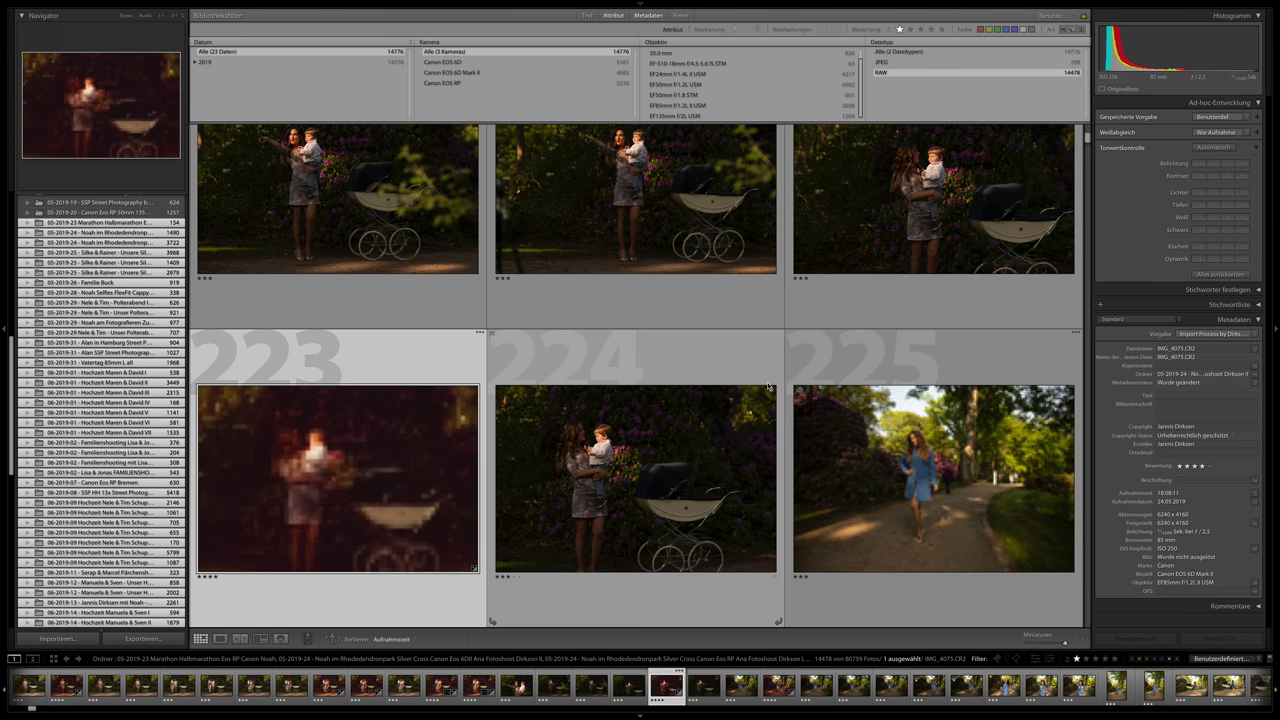
scroll(772, 384, down, 2)
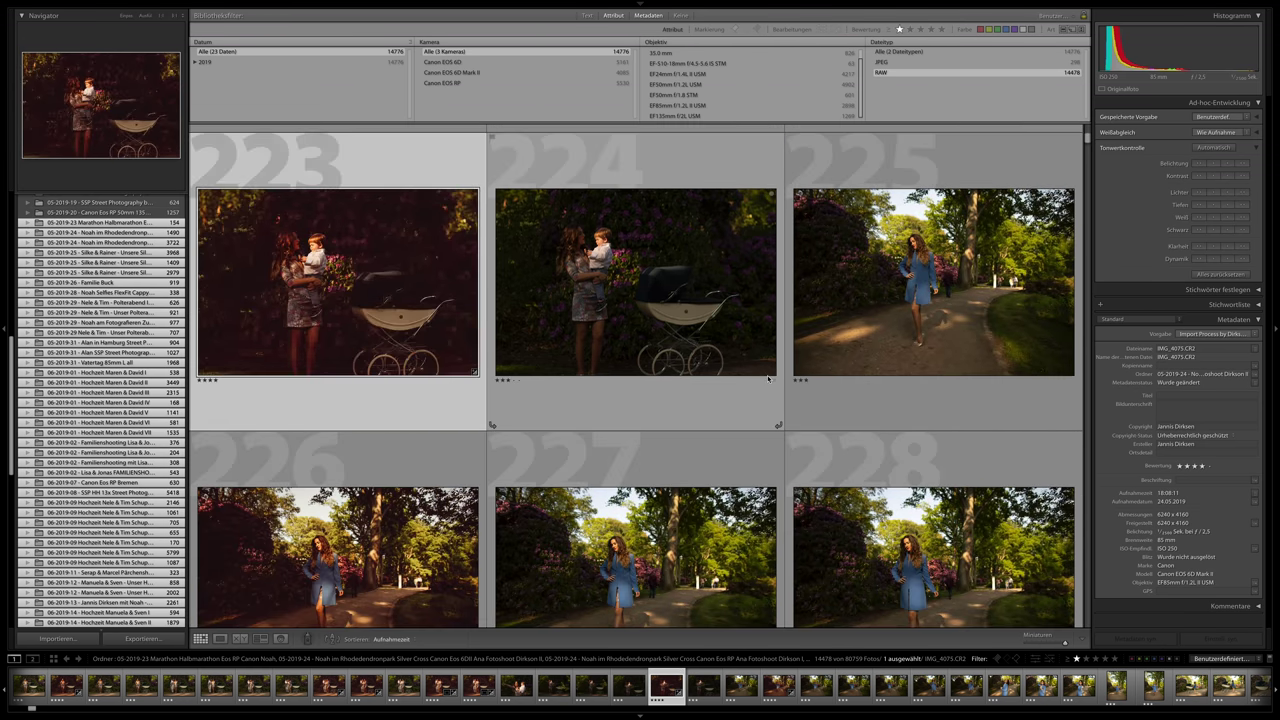
scroll(768, 378, down, 3)
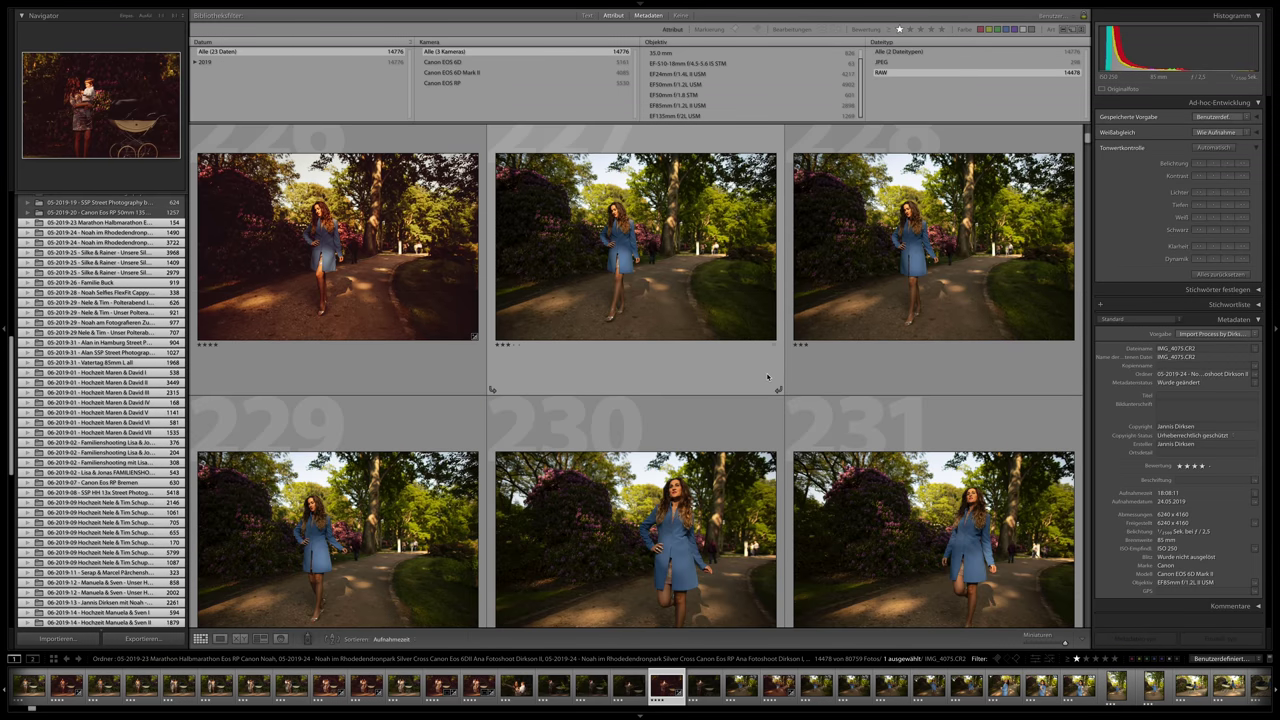
scroll(767, 378, down, 2)
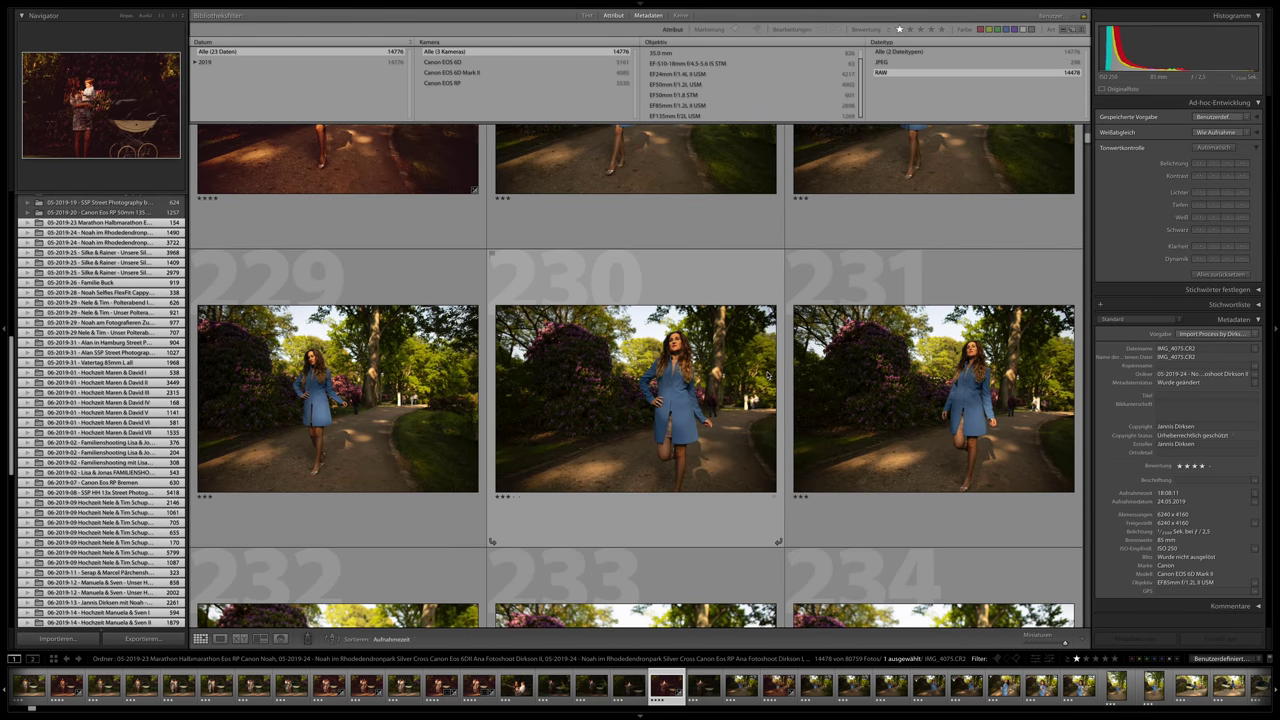
scroll(768, 375, down, 5)
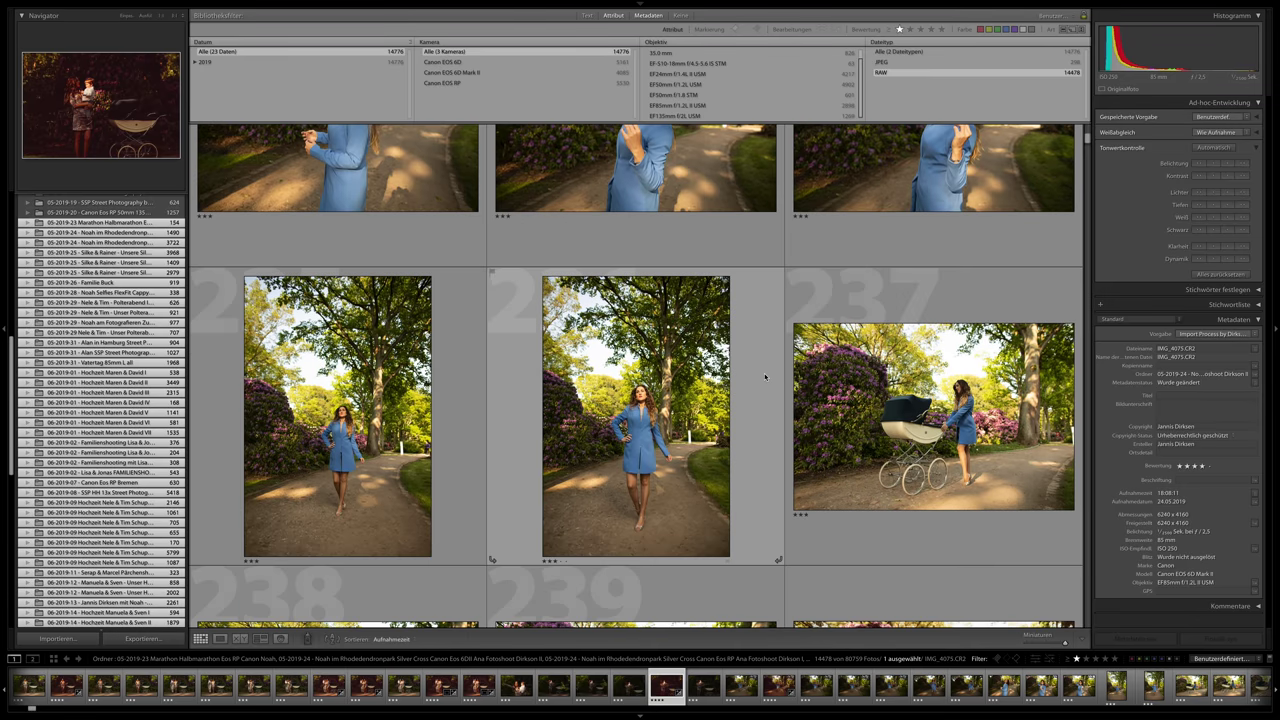
scroll(641, 404, down, 3)
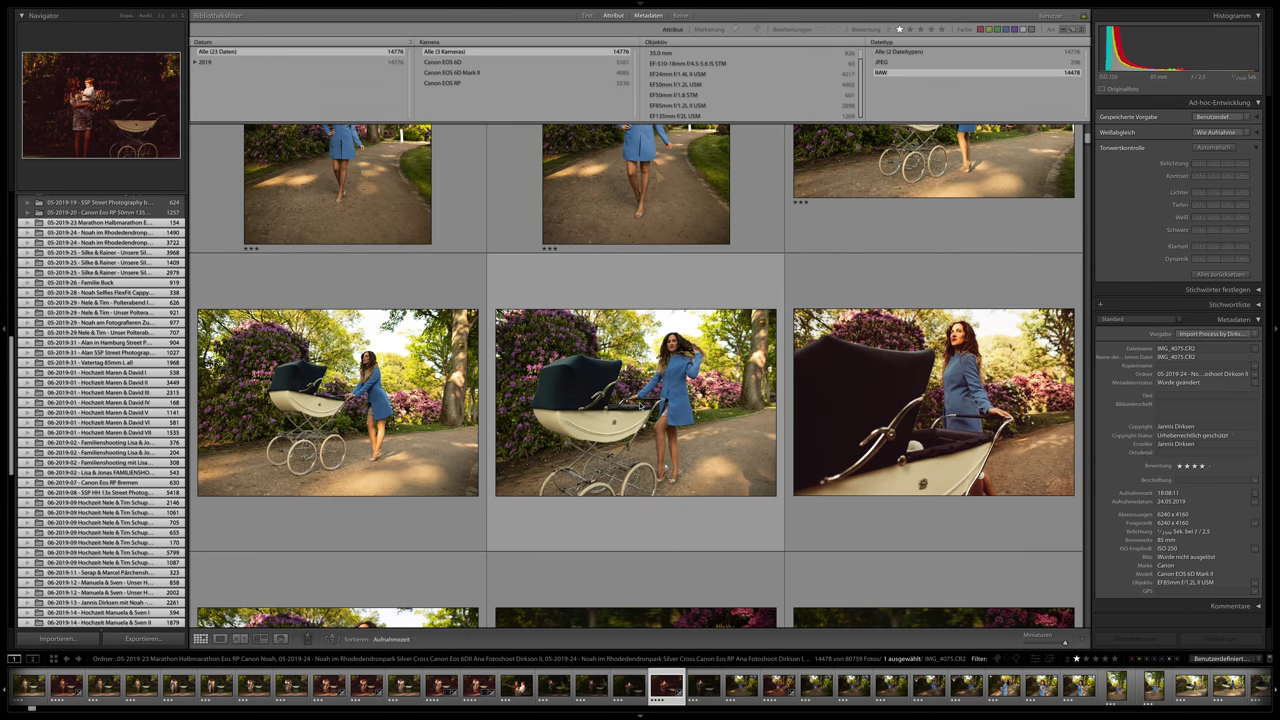
scroll(641, 404, down, 3)
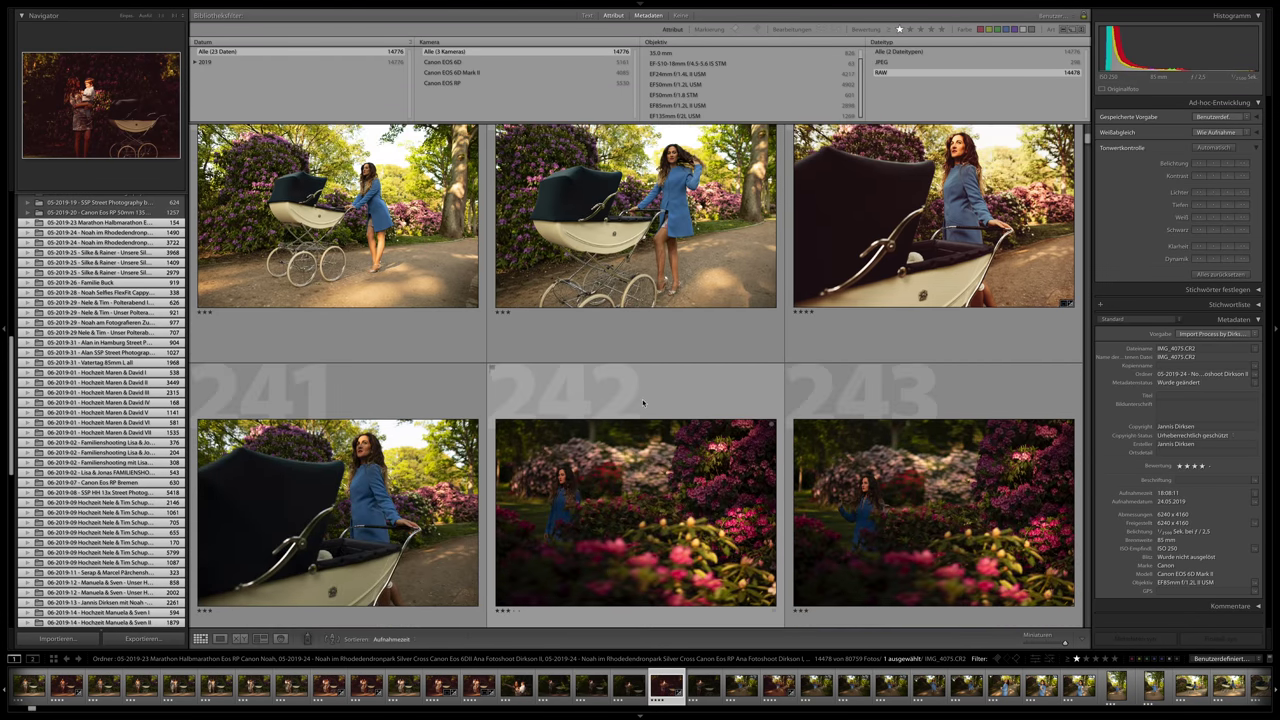
Look through the list of selected May and June 2019 shoot folders.
scroll(163, 434, down, 5)
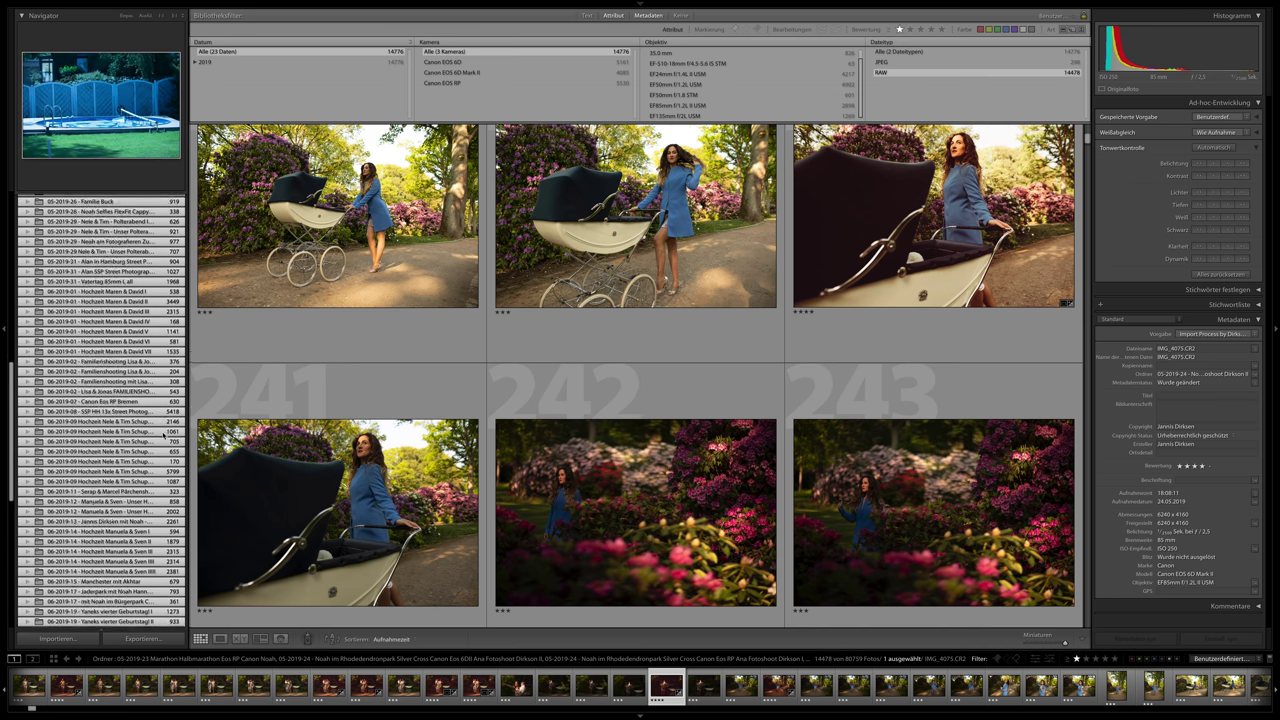
scroll(163, 434, down, 4)
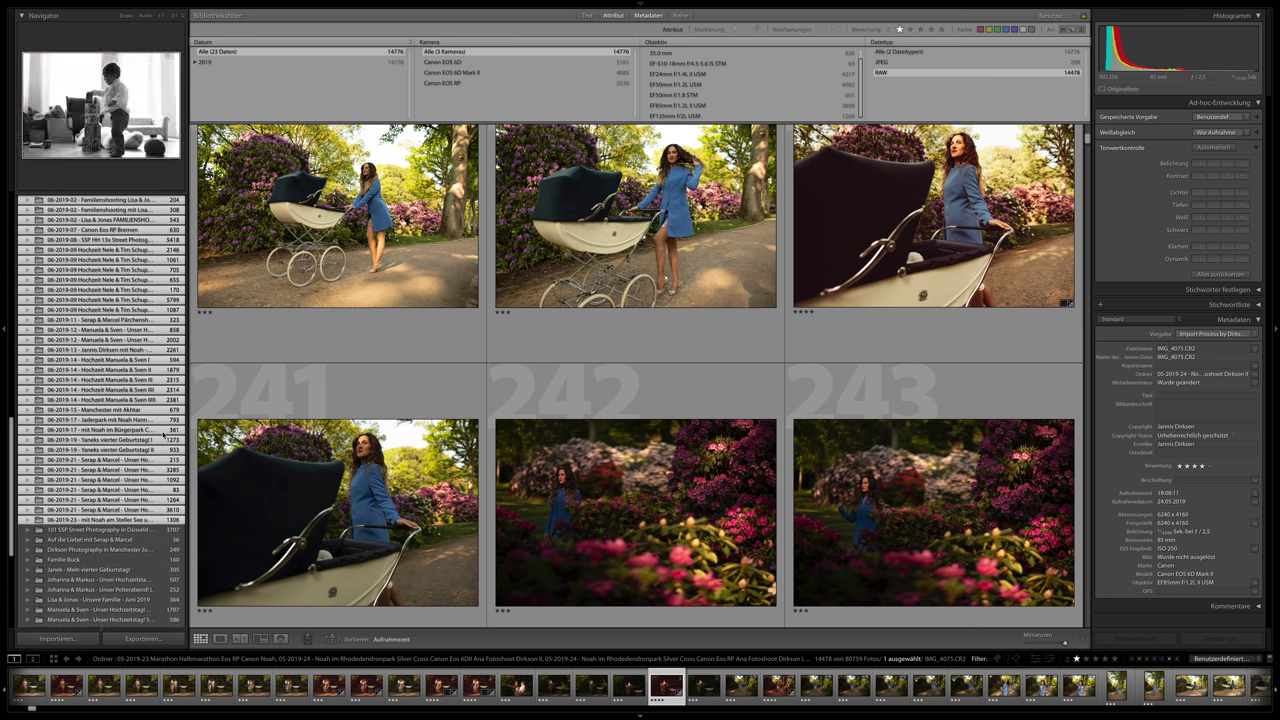
scroll(164, 435, up, 4)
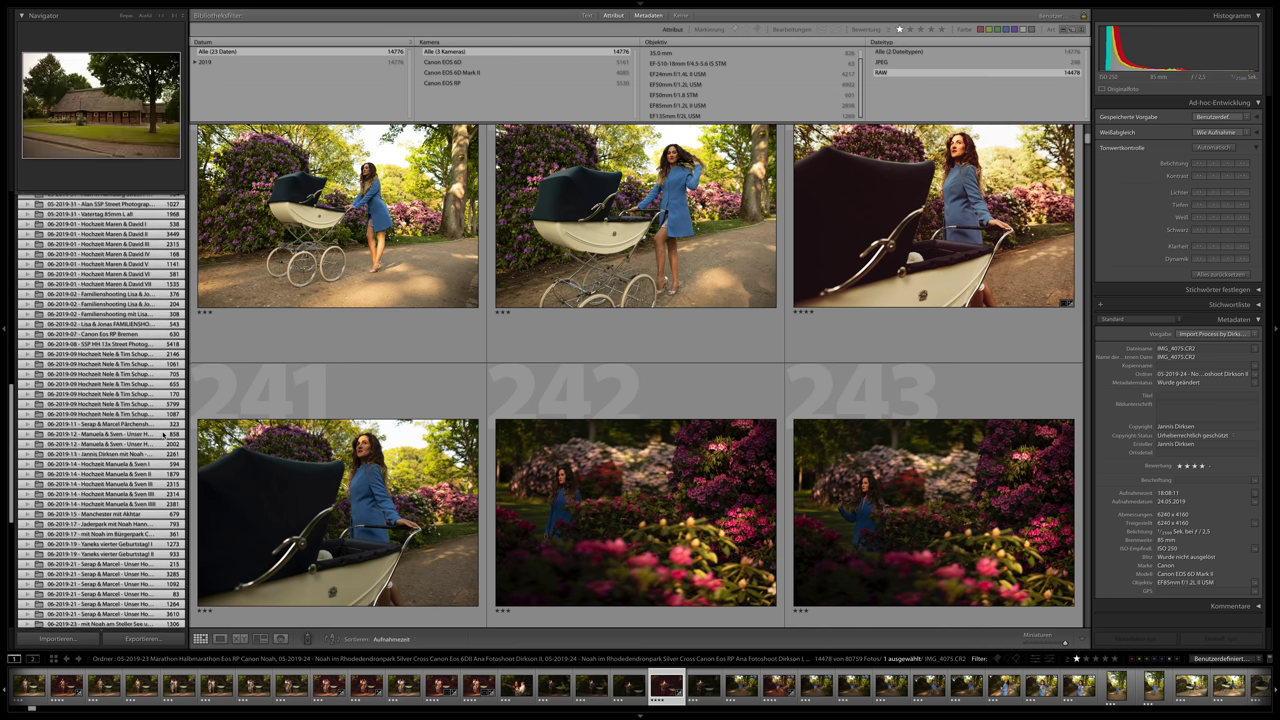
scroll(163, 434, up, 6)
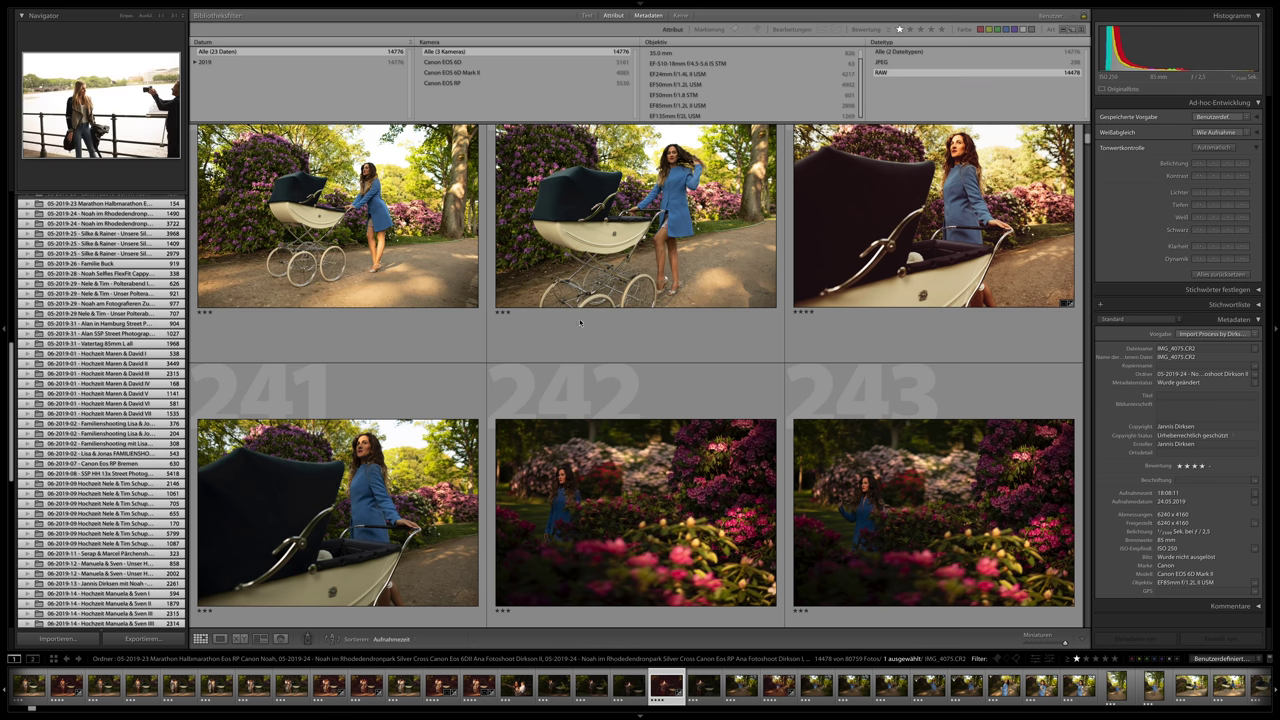
View the four-star pram photo IMG_1616.CR3 full screen and browse the remaining blue-coat portraits in the grid.
click(852, 312)
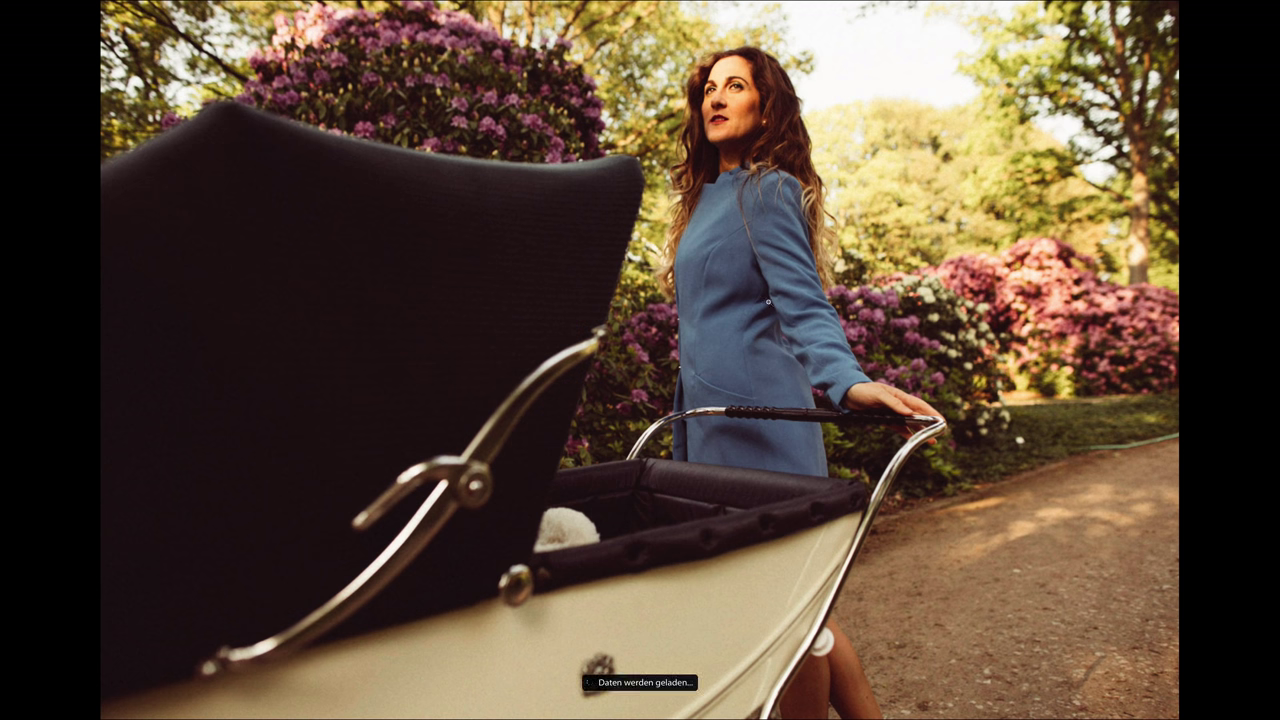
key(Escape)
scroll(656, 356, down, 3)
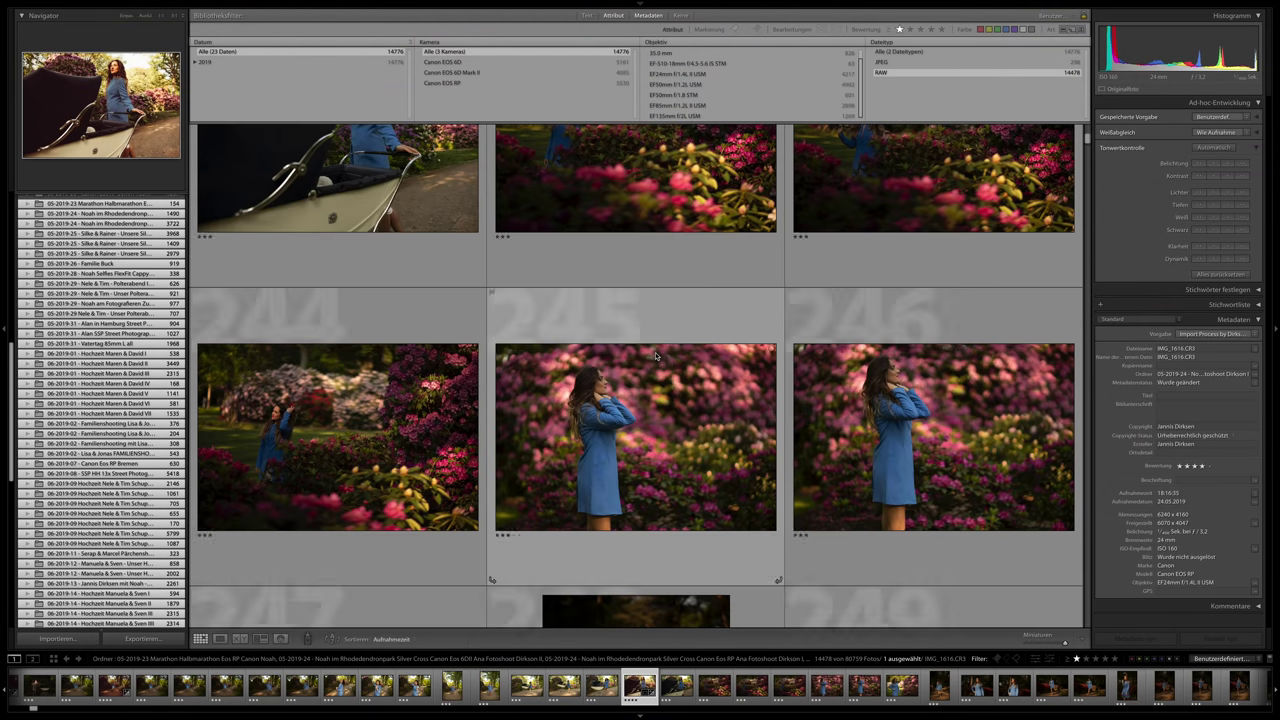
scroll(656, 355, down, 5)
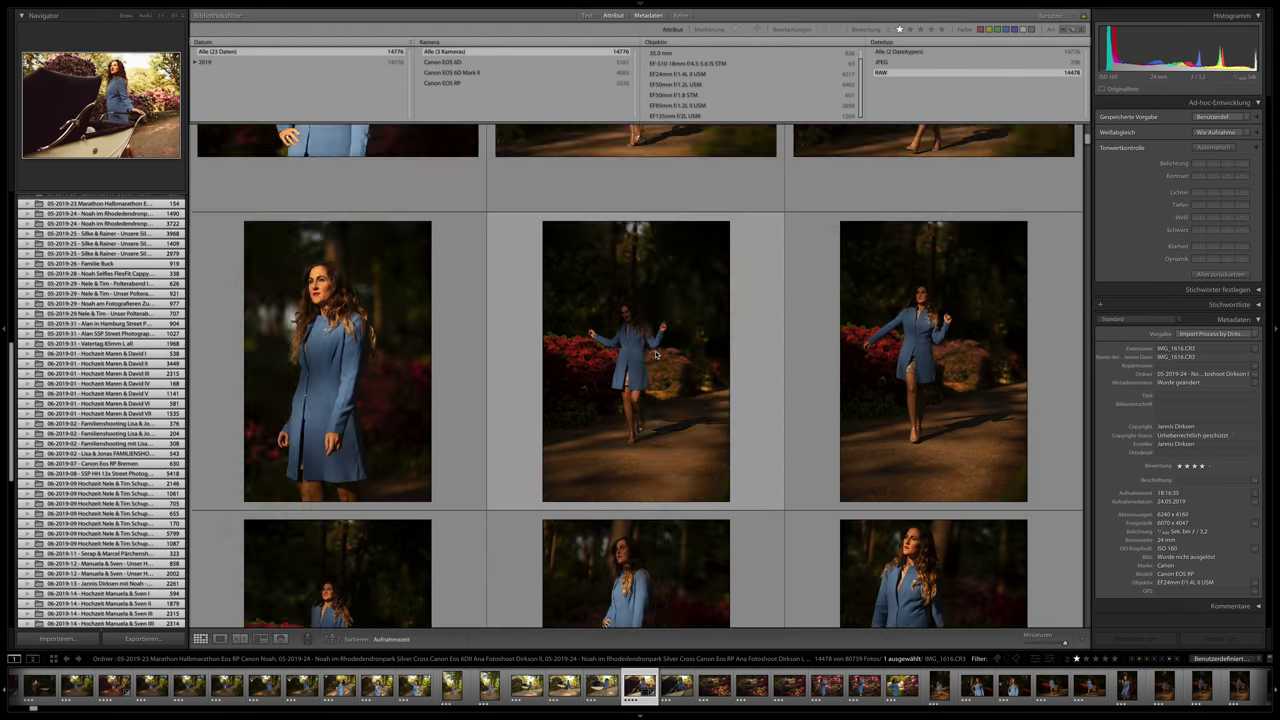
Browse the rated house, dog and formal family photos that follow the park shoot.
scroll(656, 355, down, 6)
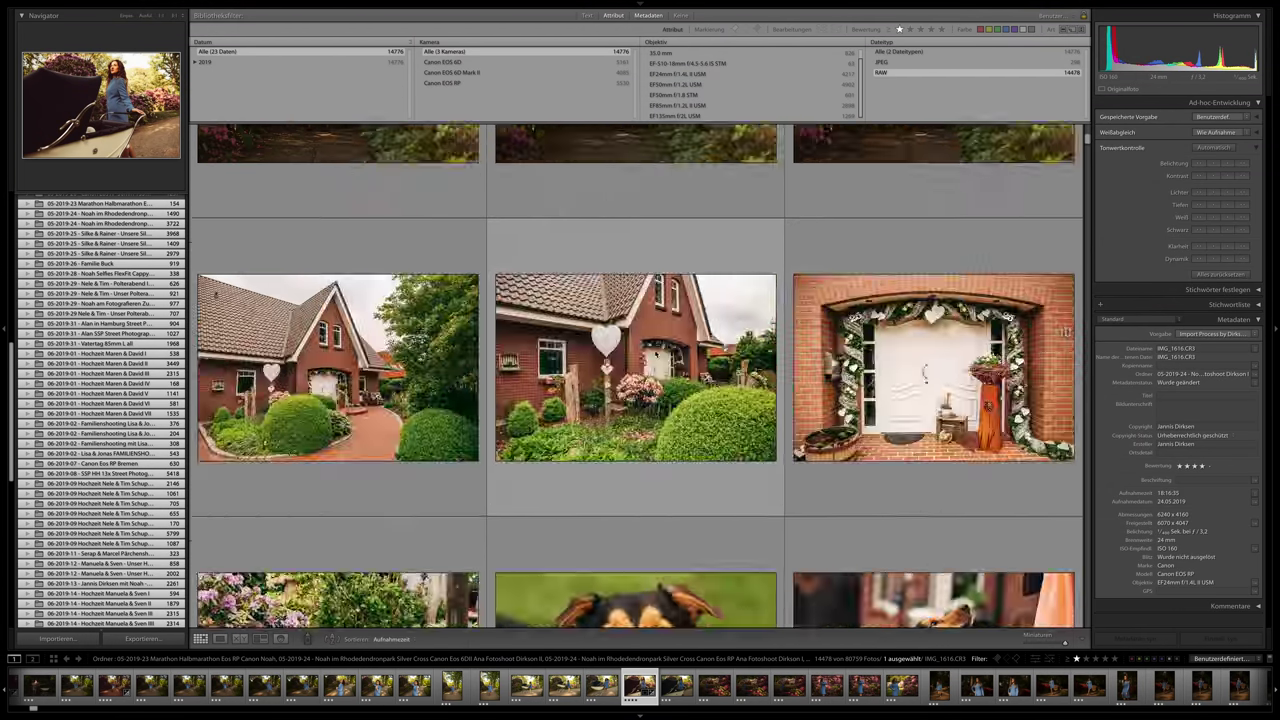
scroll(655, 352, down, 6)
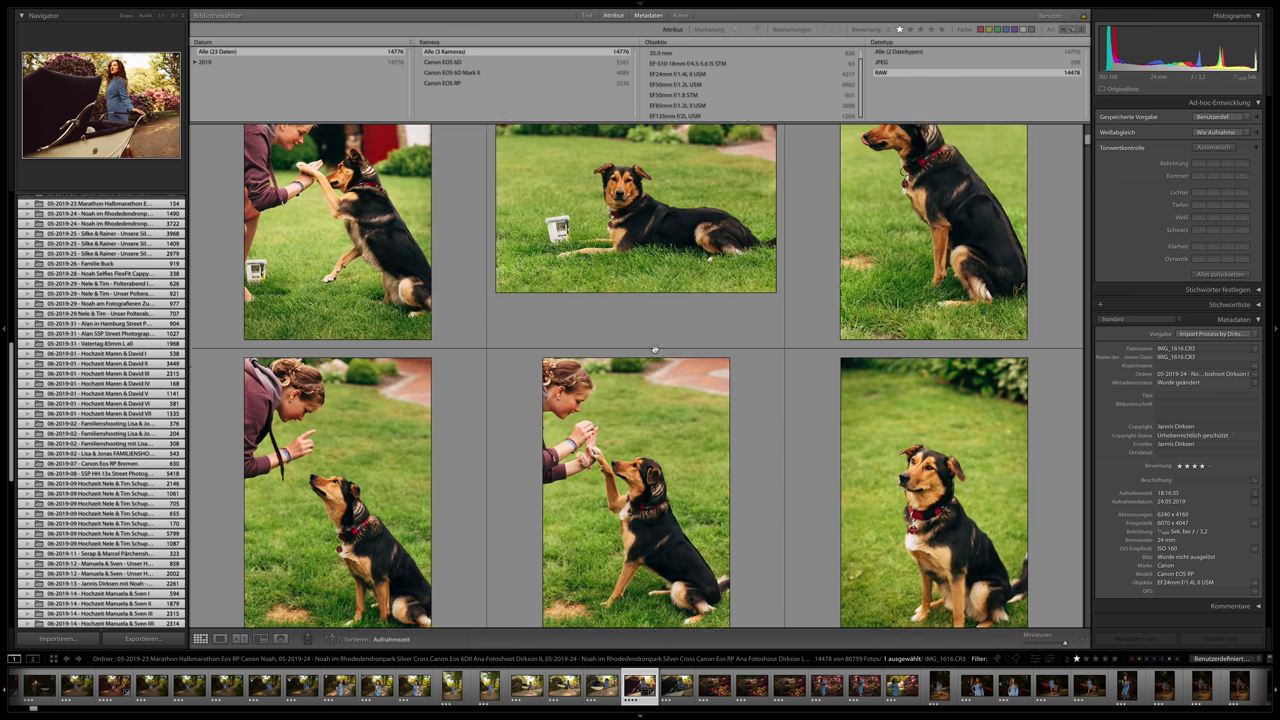
scroll(655, 352, down, 6)
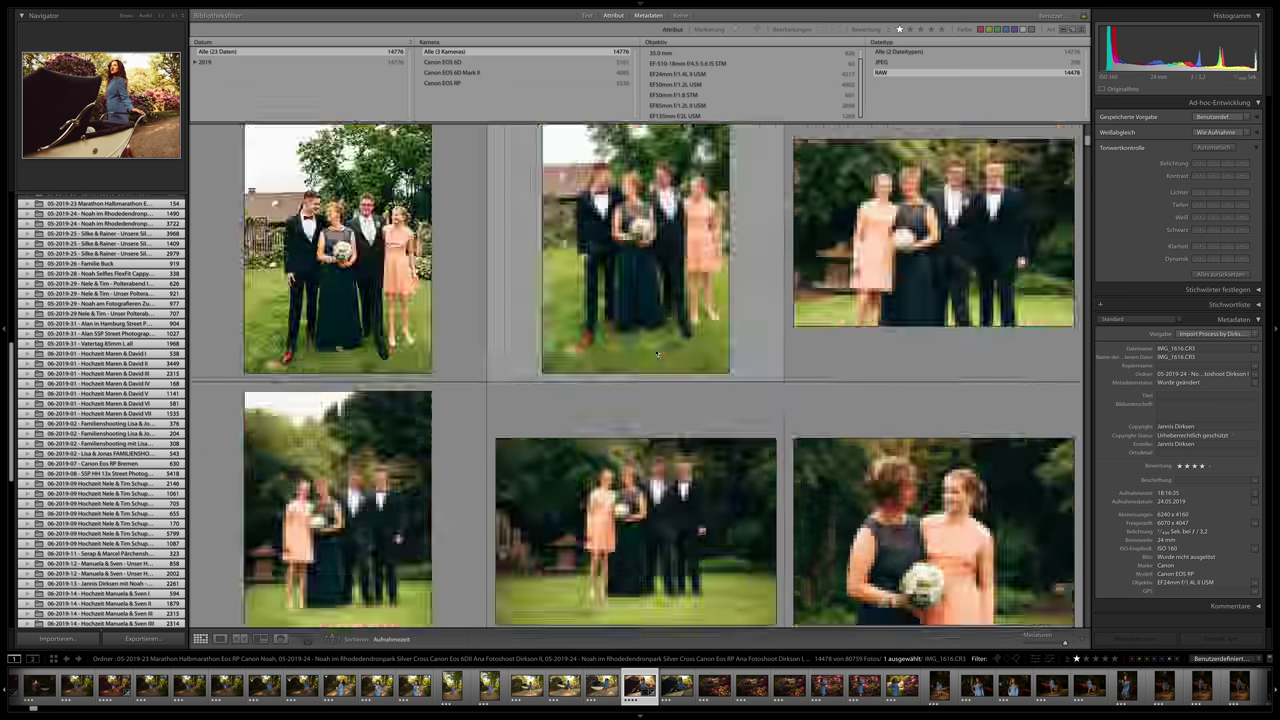
scroll(656, 353, down, 6)
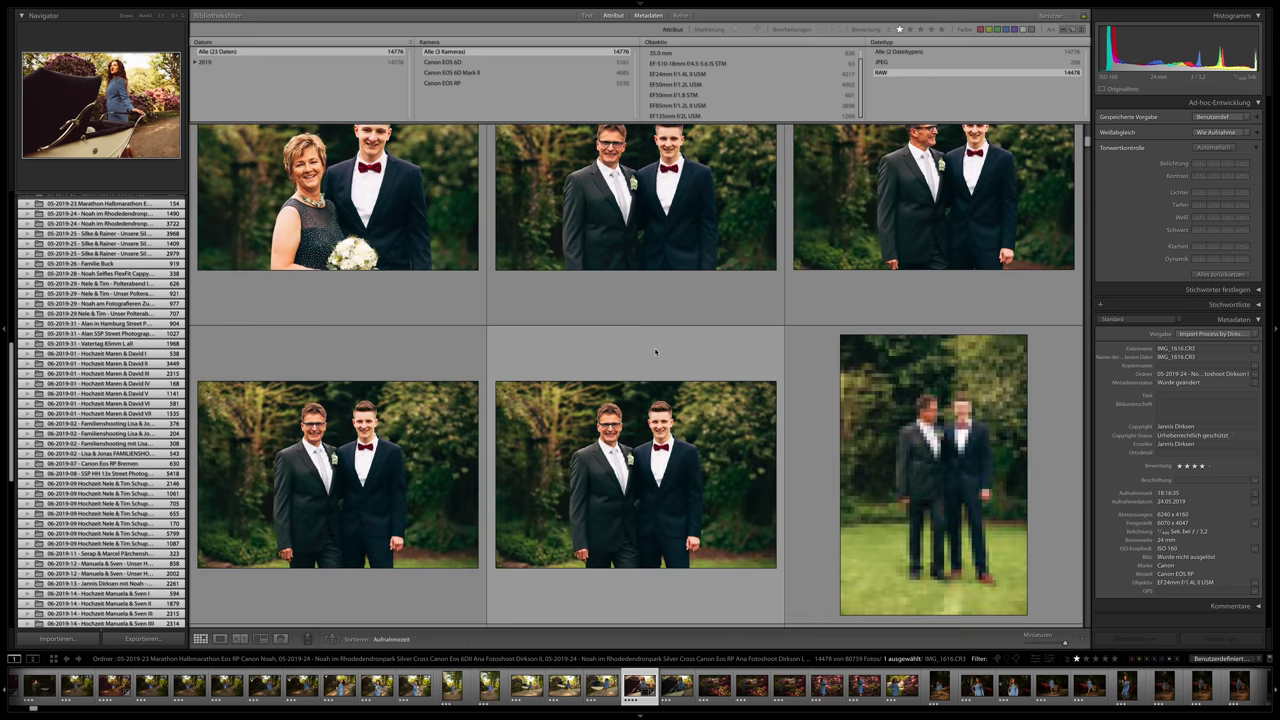
scroll(656, 352, up, 10)
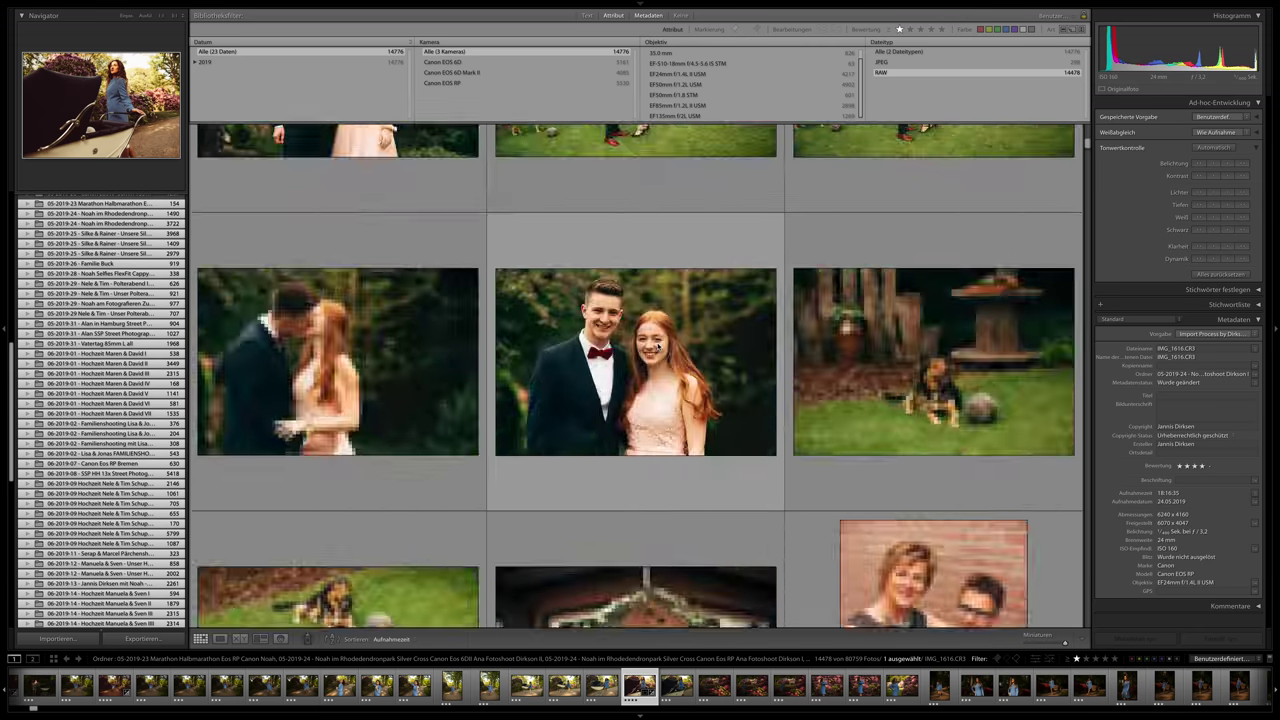
scroll(656, 348, up, 10)
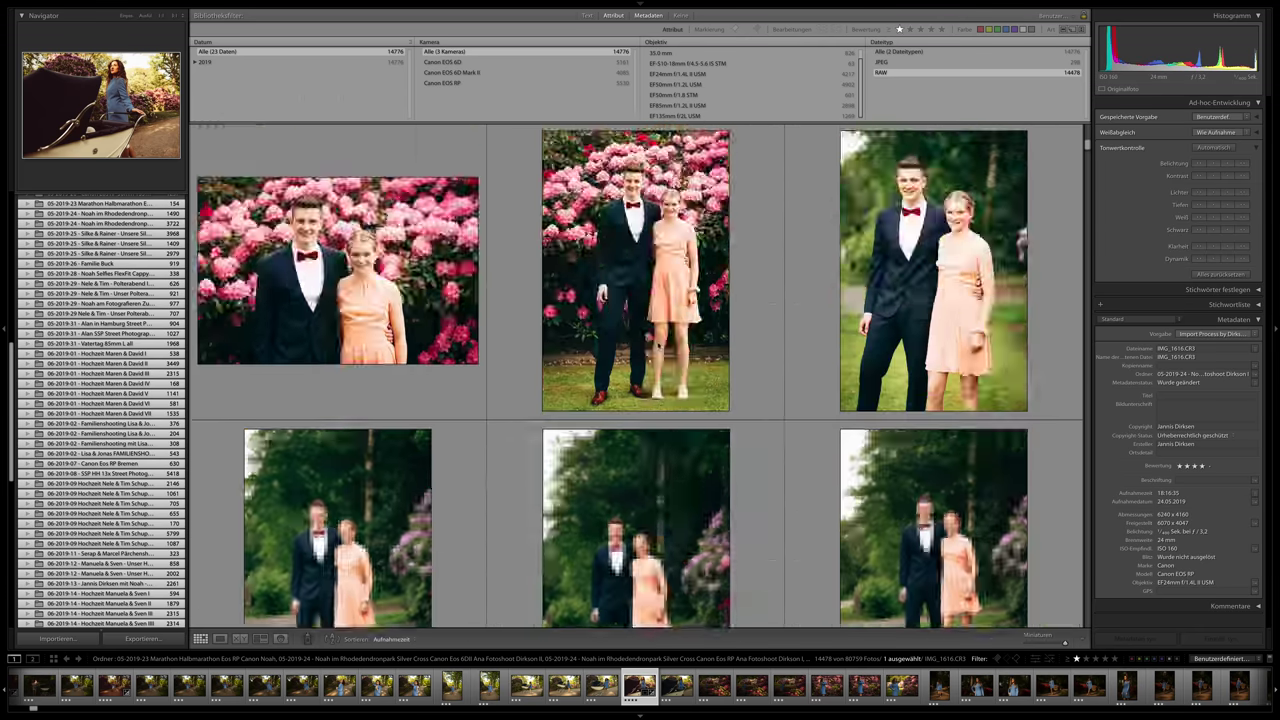
scroll(656, 348, down, 10)
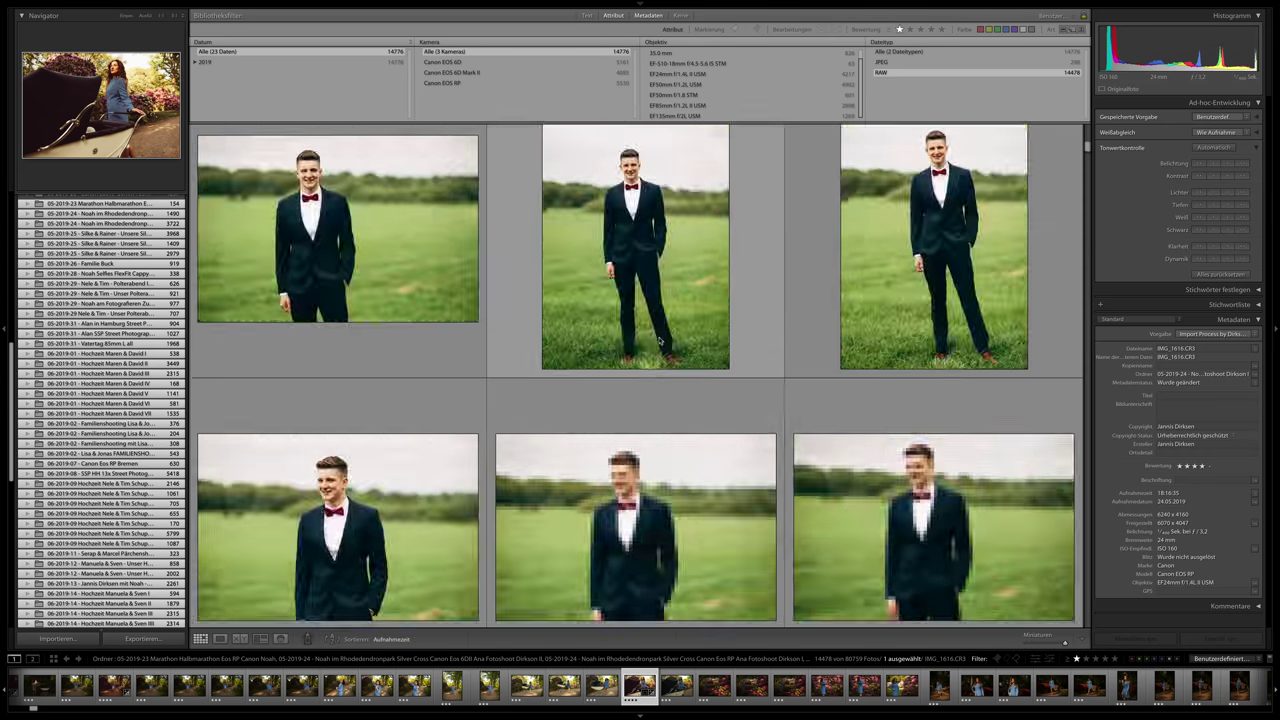
Examine the two-star garden portraits of the couple in the dark suit and coral dress.
scroll(659, 341, up, 10)
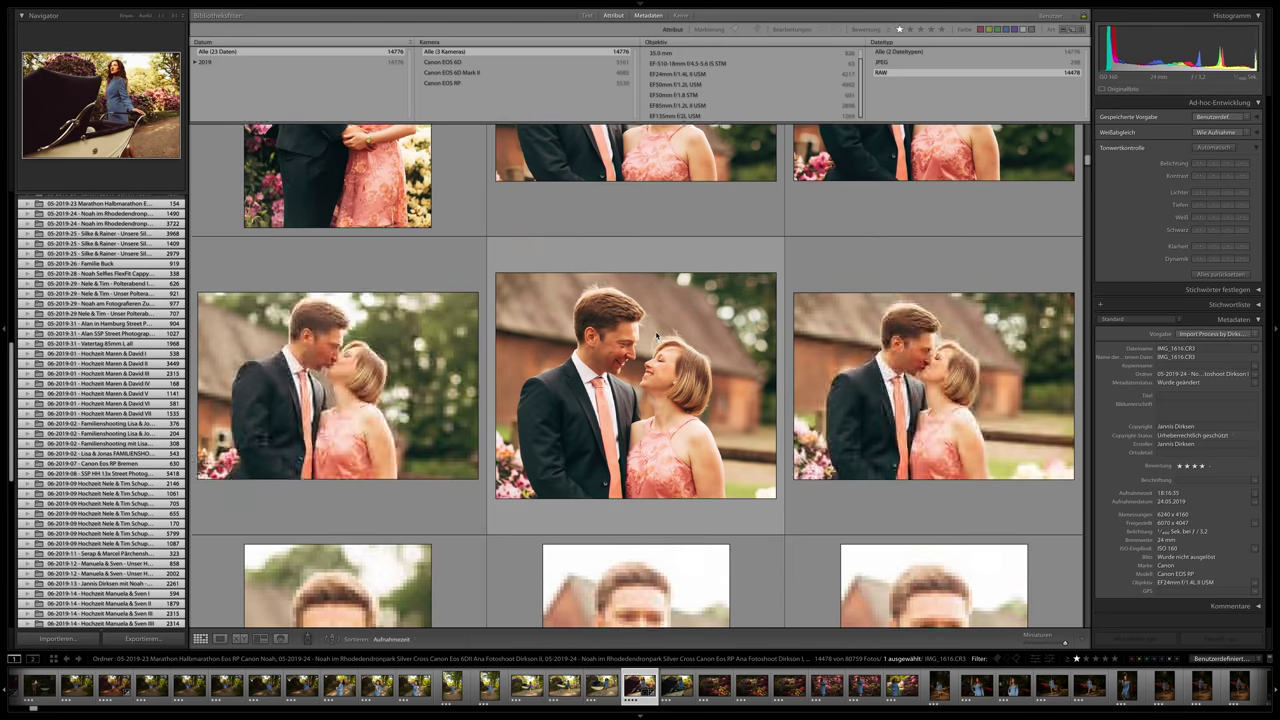
scroll(657, 335, up, 10)
scroll(660, 340, down, 10)
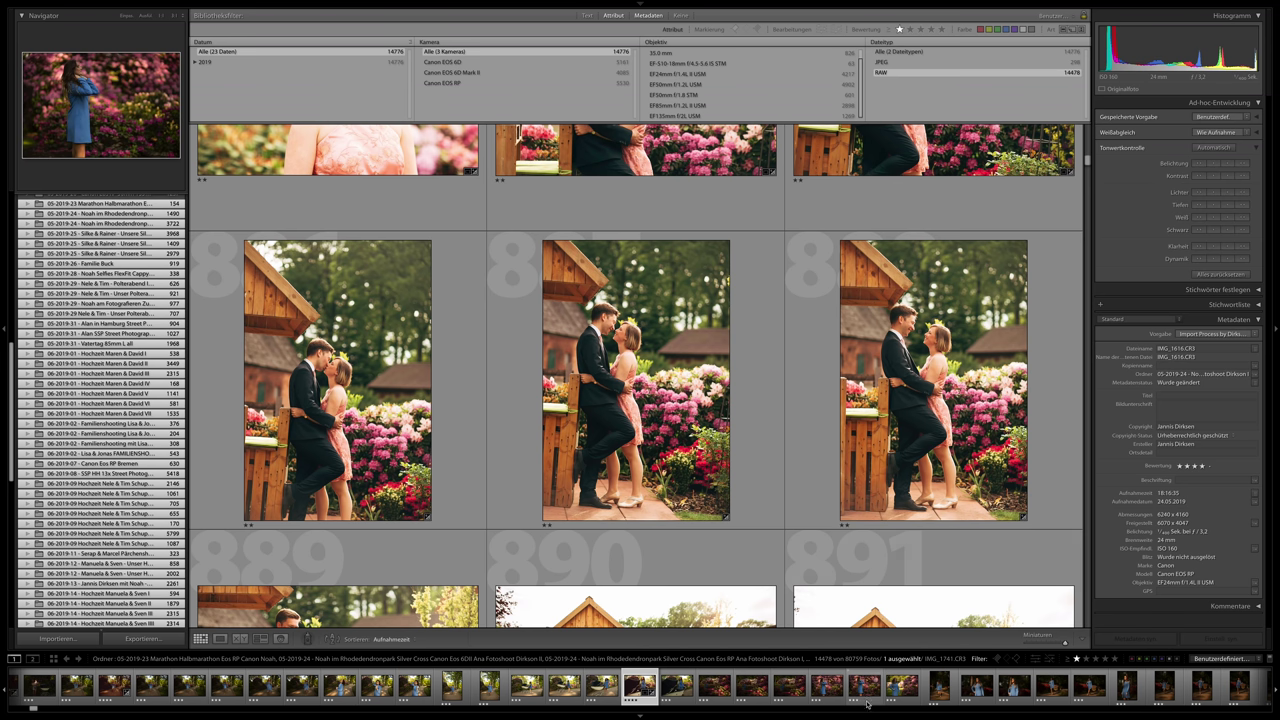
scroll(777, 480, down, 3)
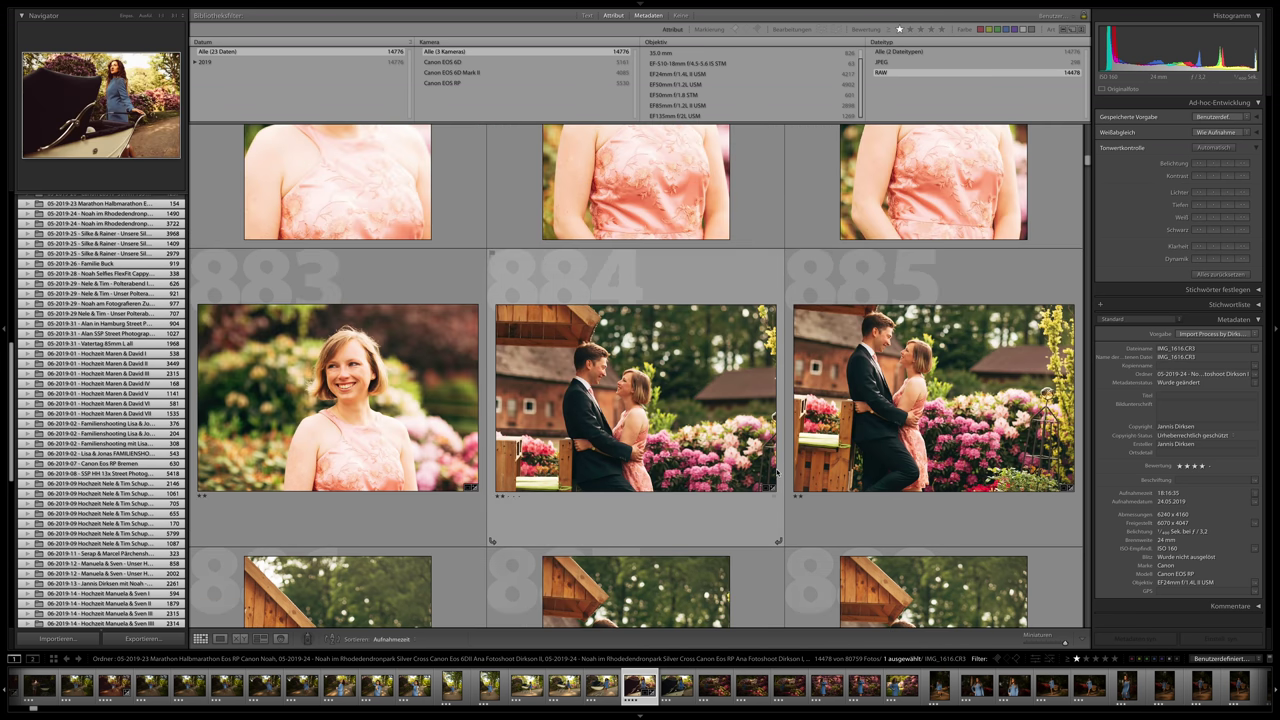
scroll(777, 476, down, 2)
scroll(773, 465, up, 5)
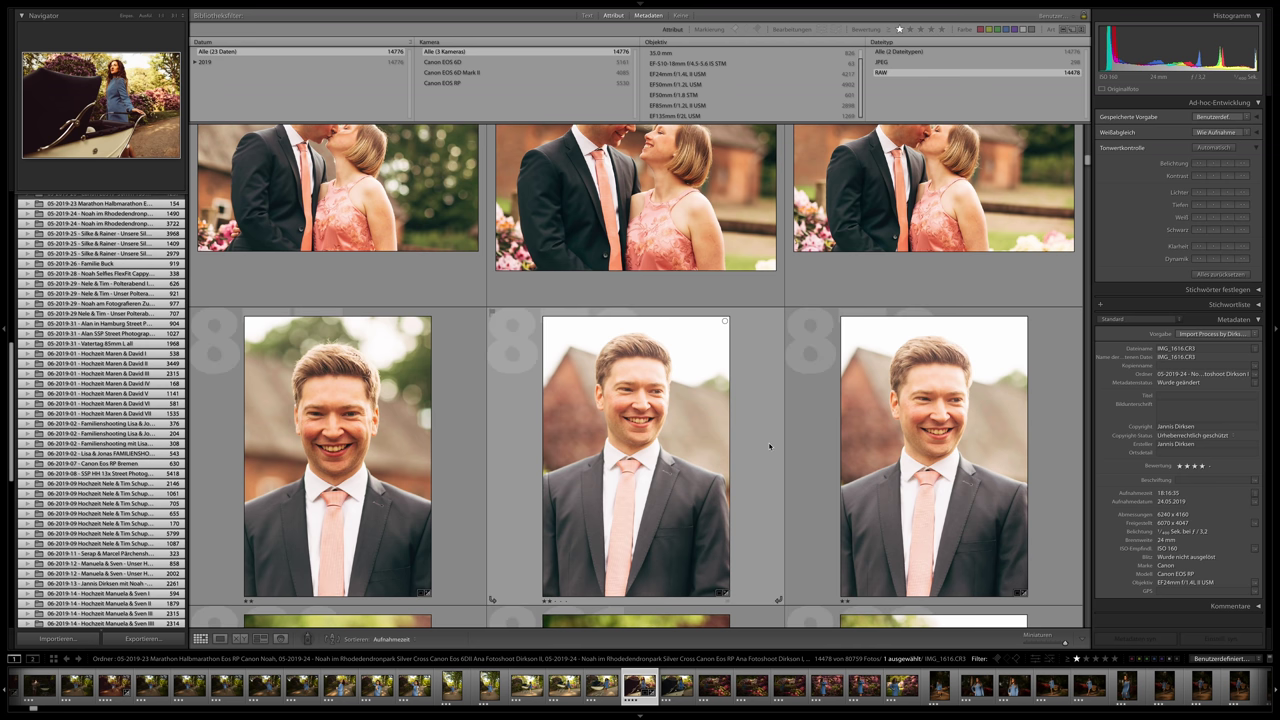
scroll(770, 441, down, 8)
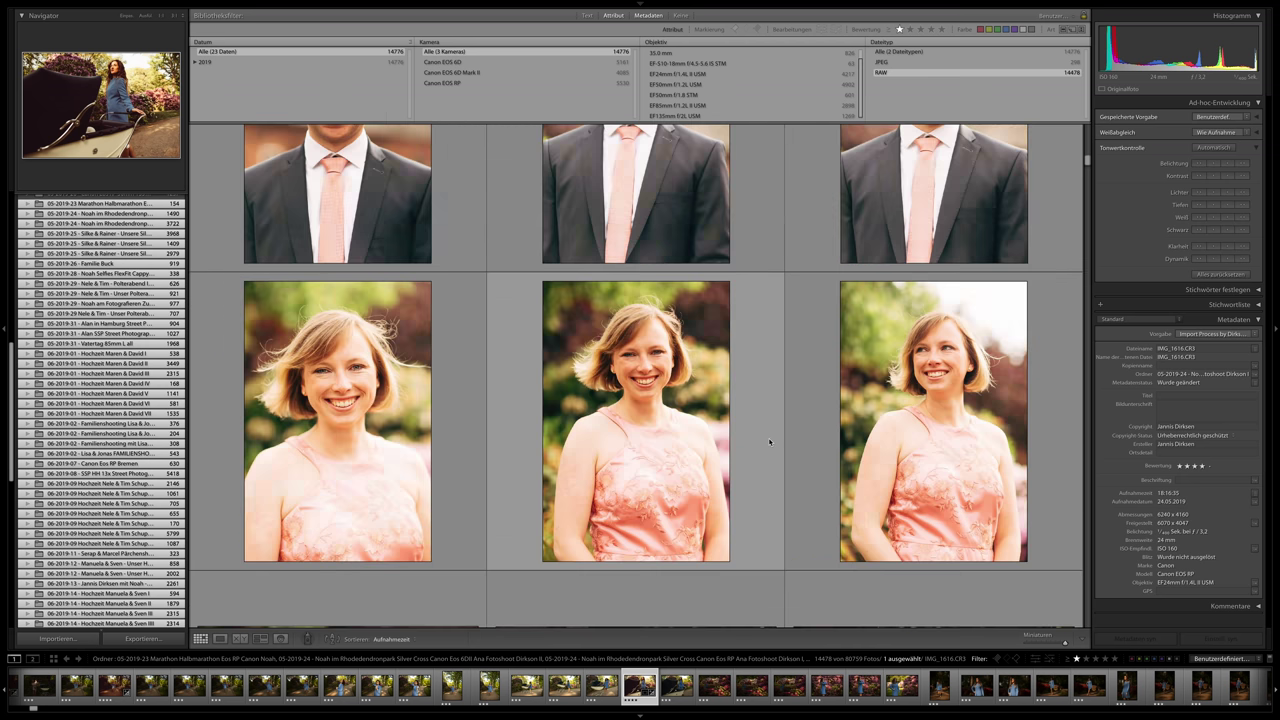
Browse the wedding reception photos, from the outdoor guests through the table portraits to the dancing and evening party.
scroll(768, 428, down, 10)
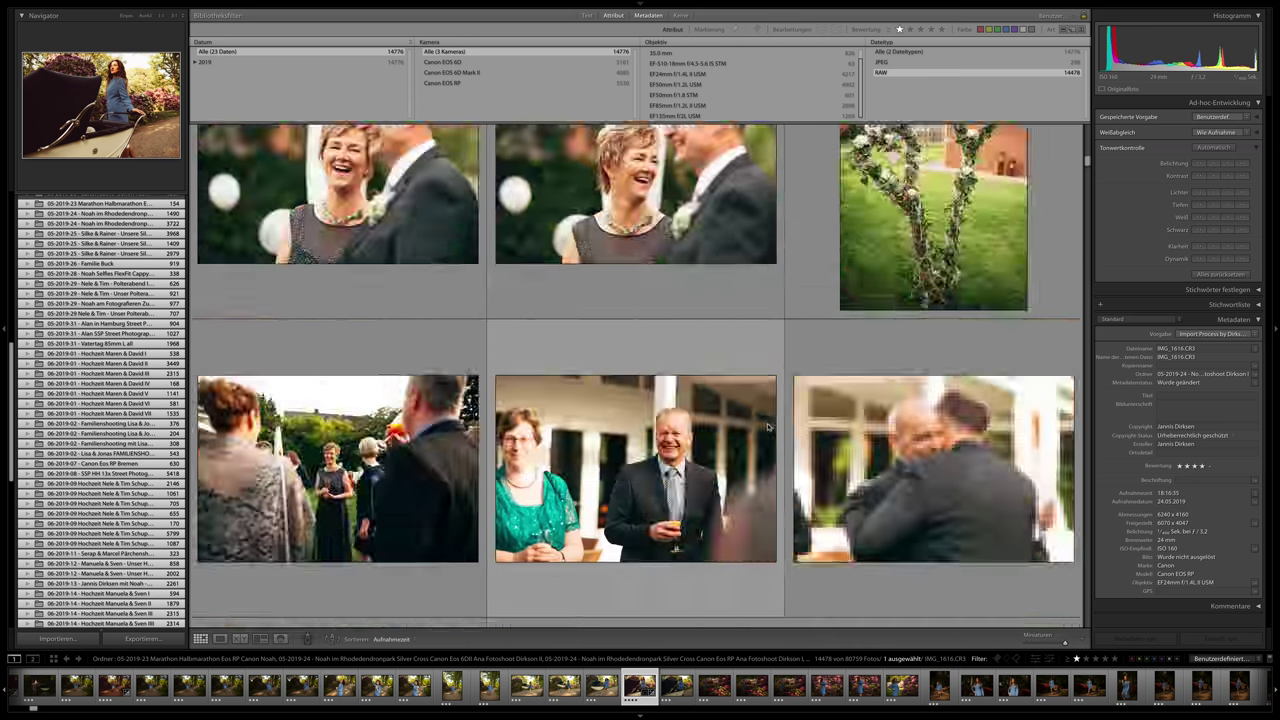
scroll(768, 428, down, 10)
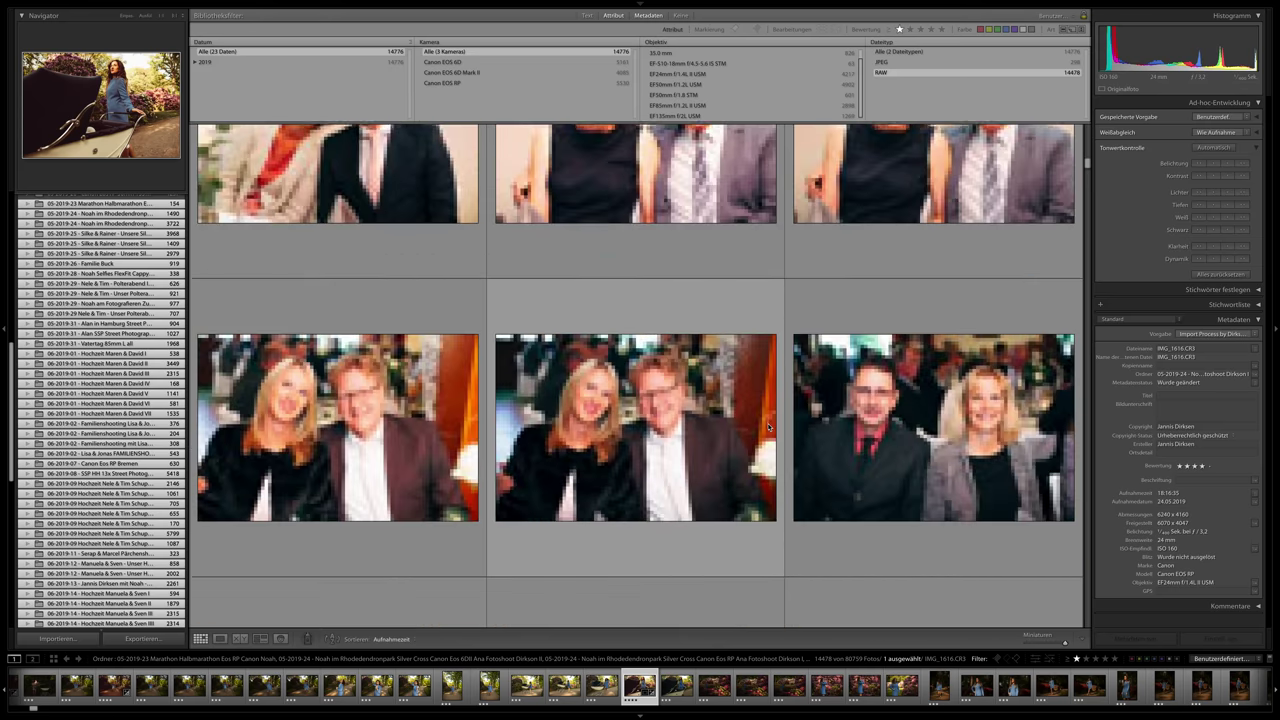
scroll(768, 427, down, 15)
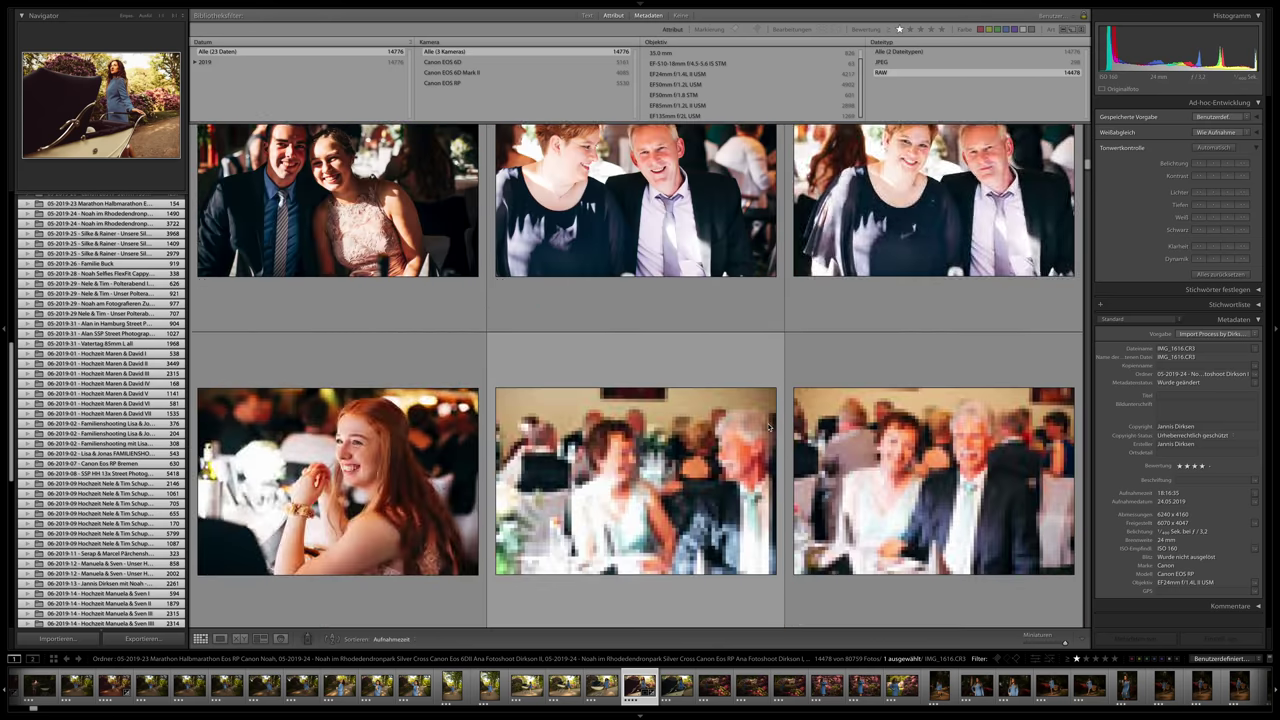
scroll(768, 427, down, 15)
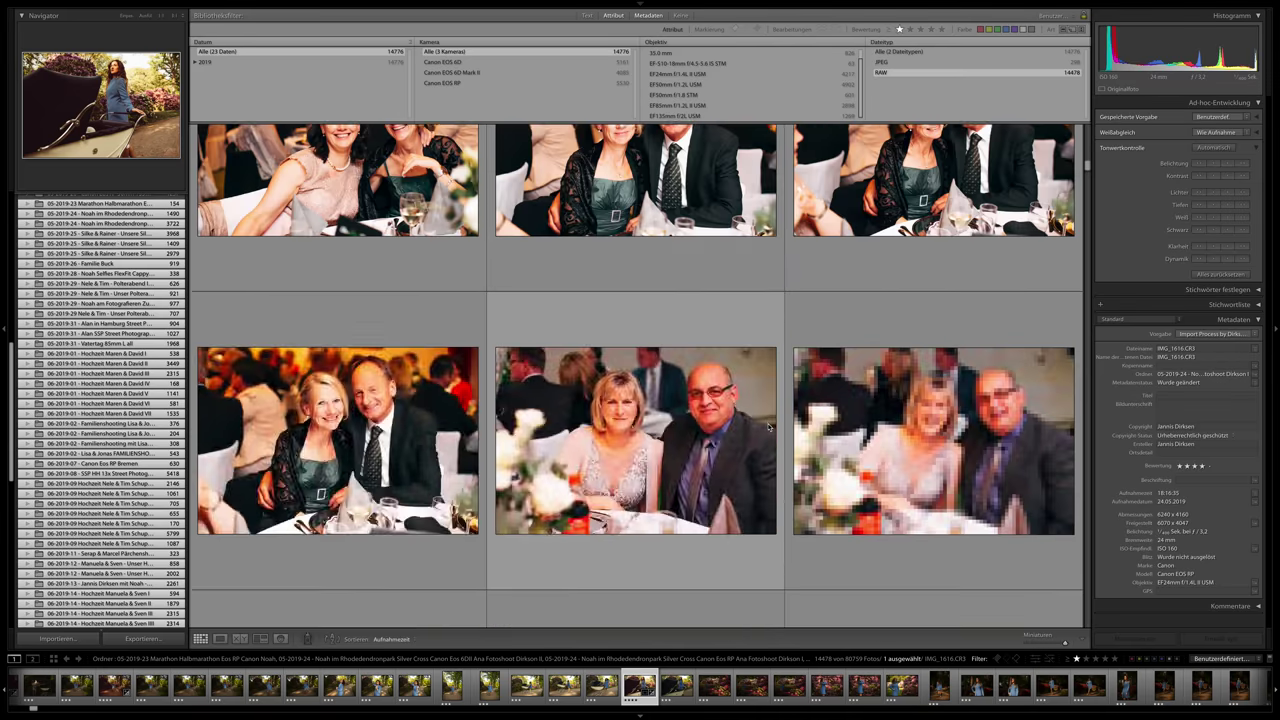
scroll(768, 427, down, 15)
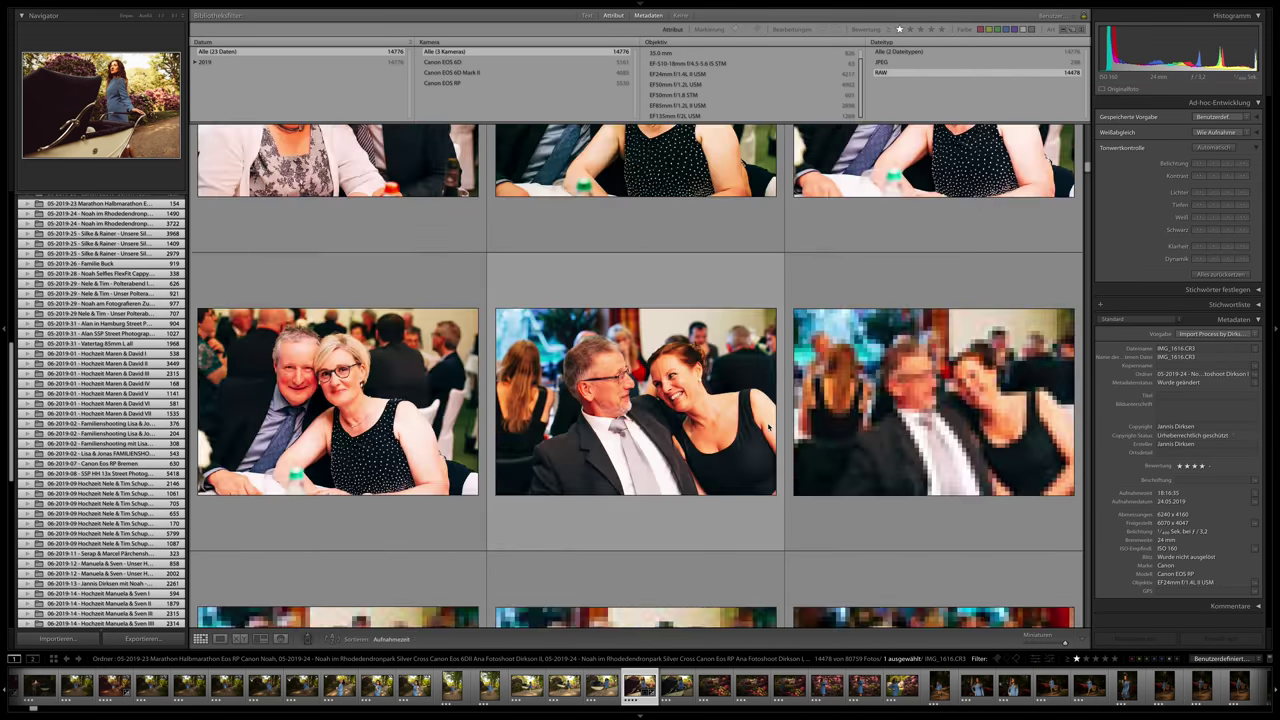
scroll(768, 427, down, 15)
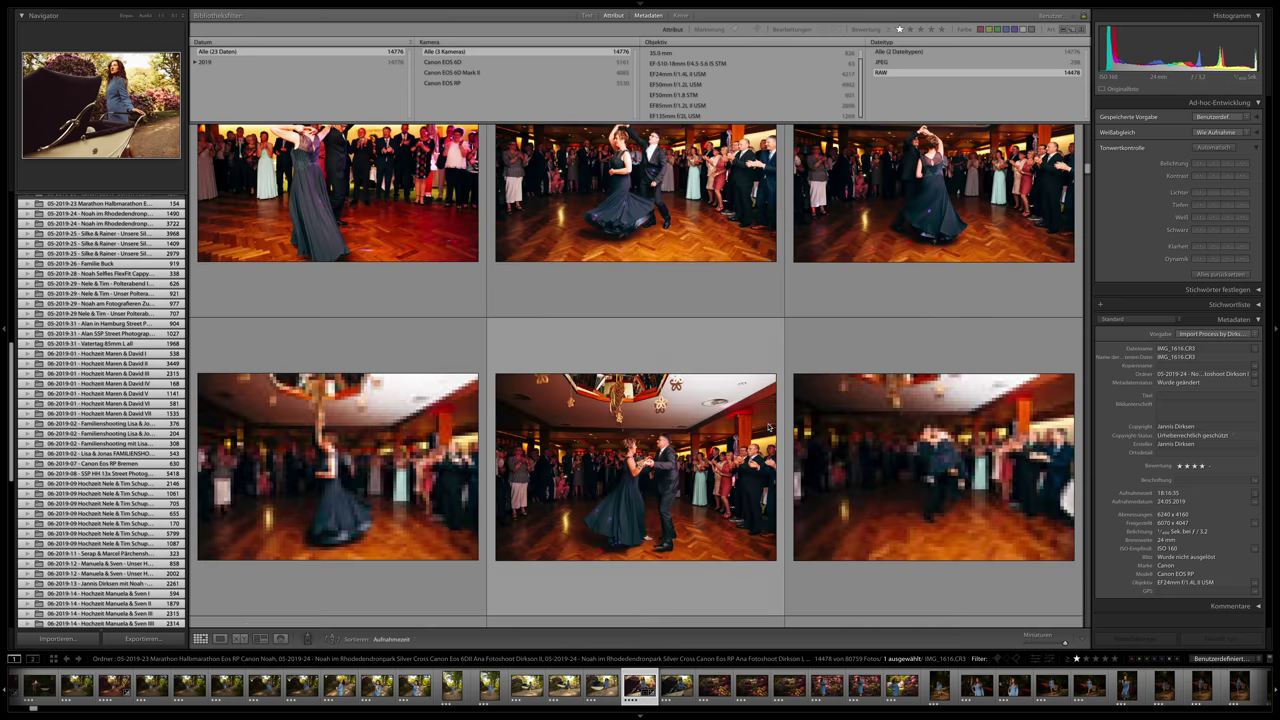
scroll(768, 427, down, 4)
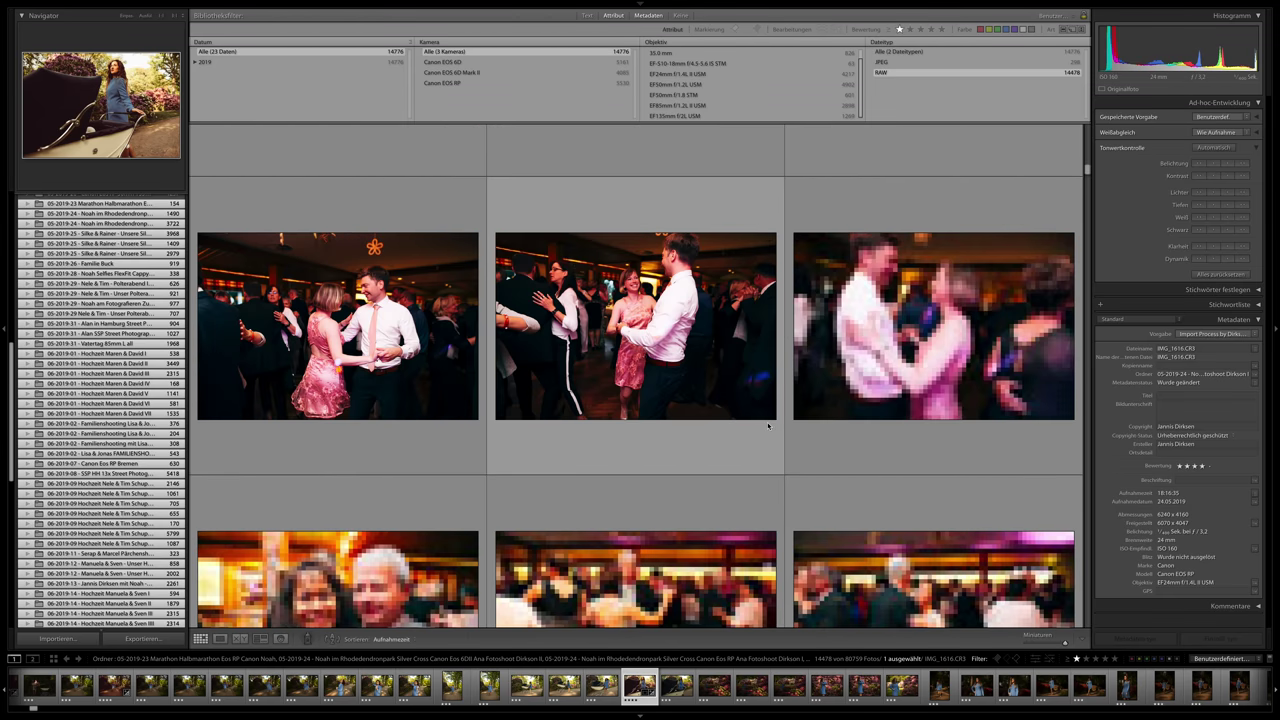
scroll(768, 427, down, 15)
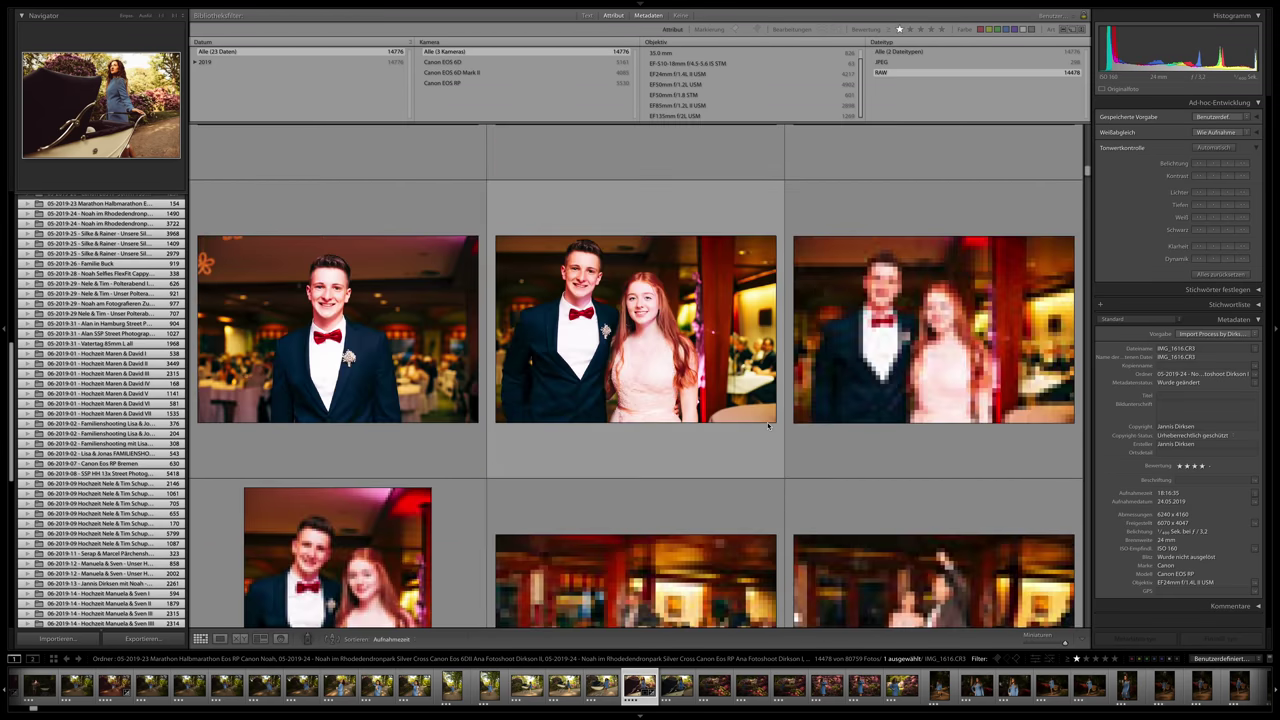
scroll(768, 427, down, 15)
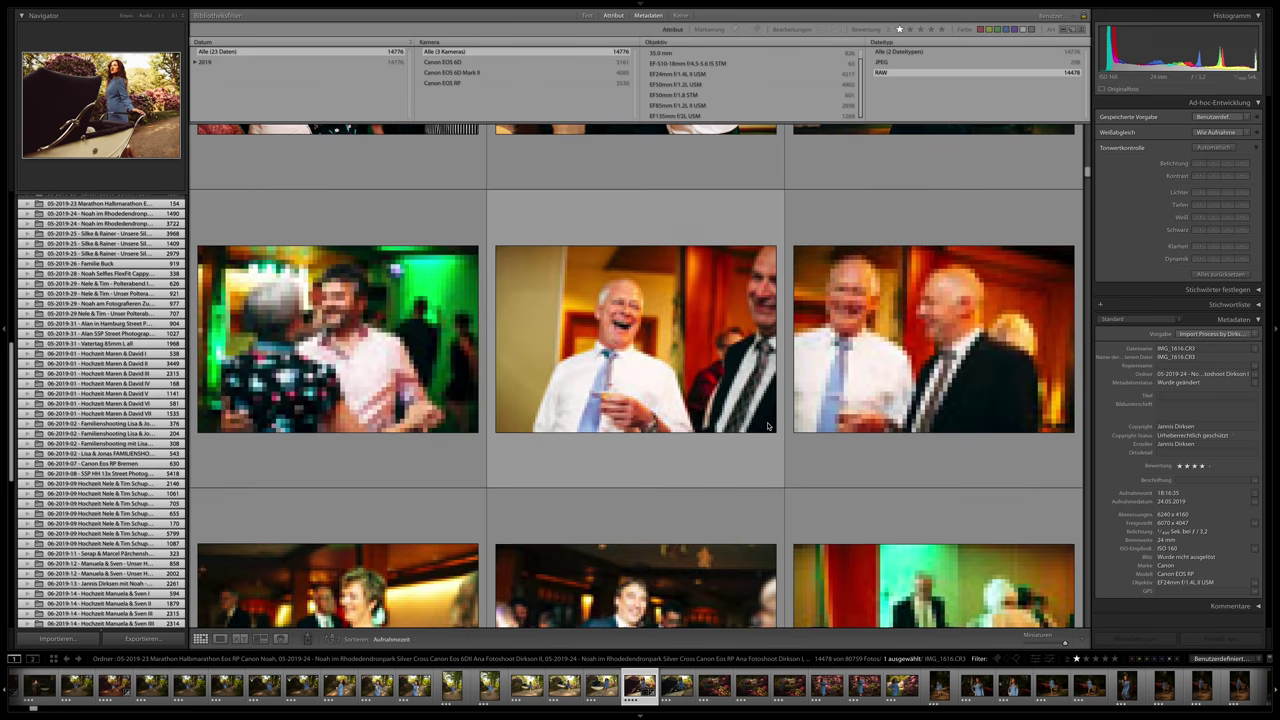
Browse the remaining wedding party photos, from the dancing guests through the hat-and-sunglasses portraits to the couple posing on the dance floor.
scroll(768, 427, down, 15)
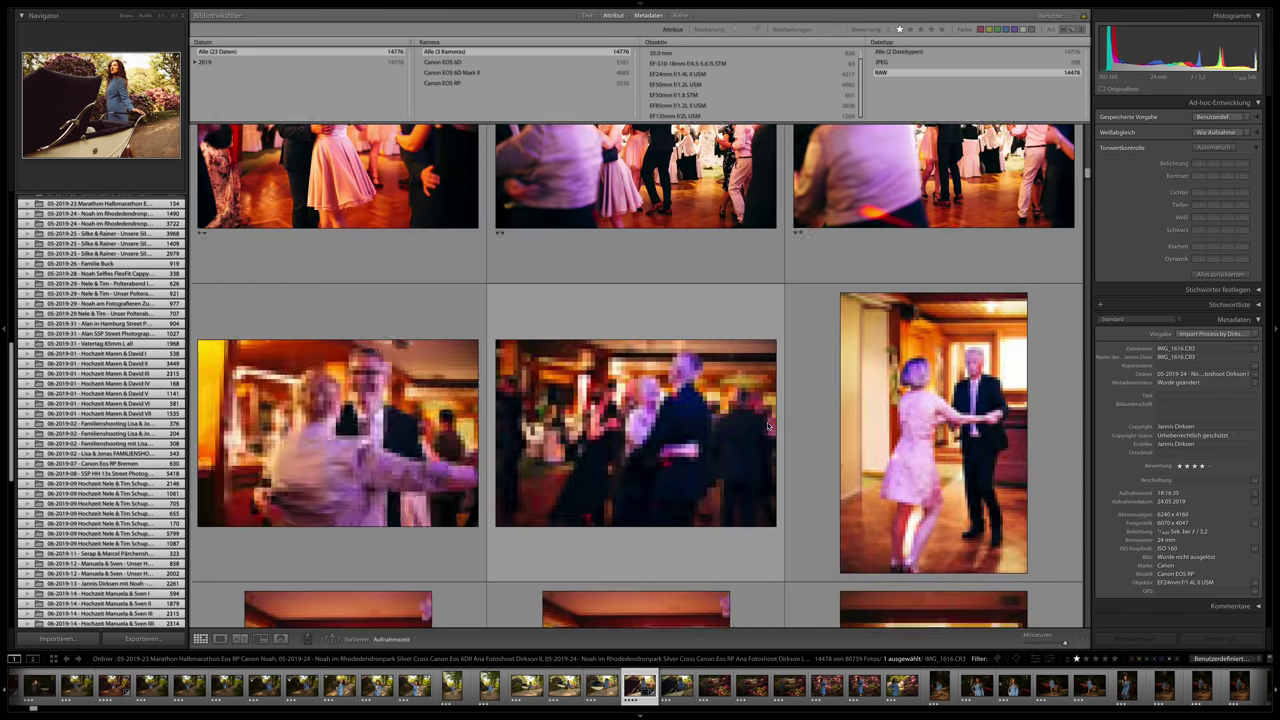
scroll(768, 427, down, 15)
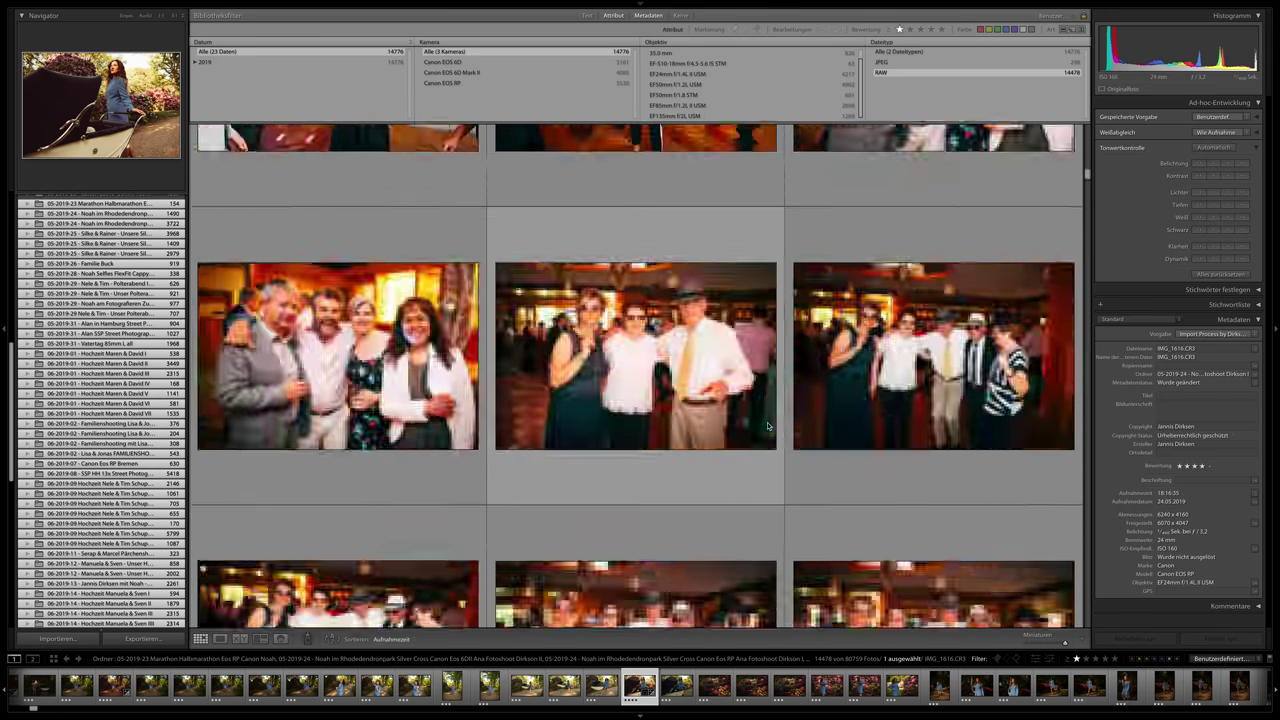
scroll(768, 427, down, 11)
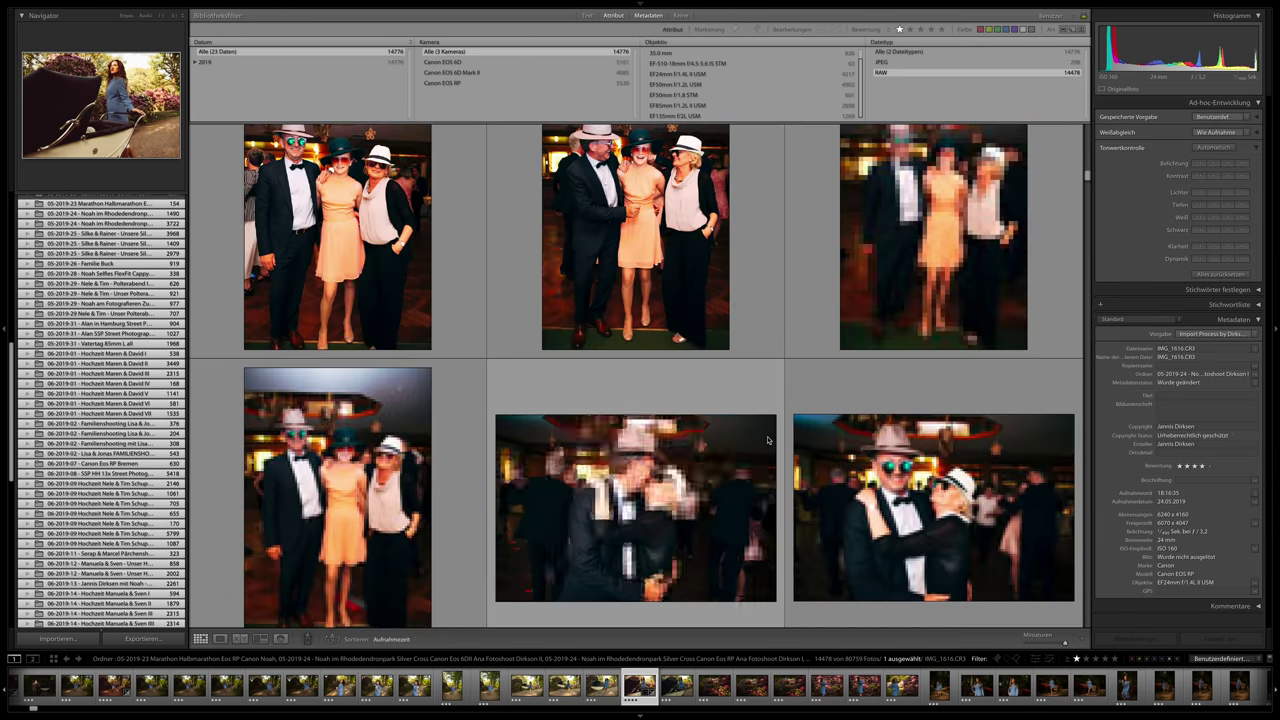
scroll(760, 427, down, 15)
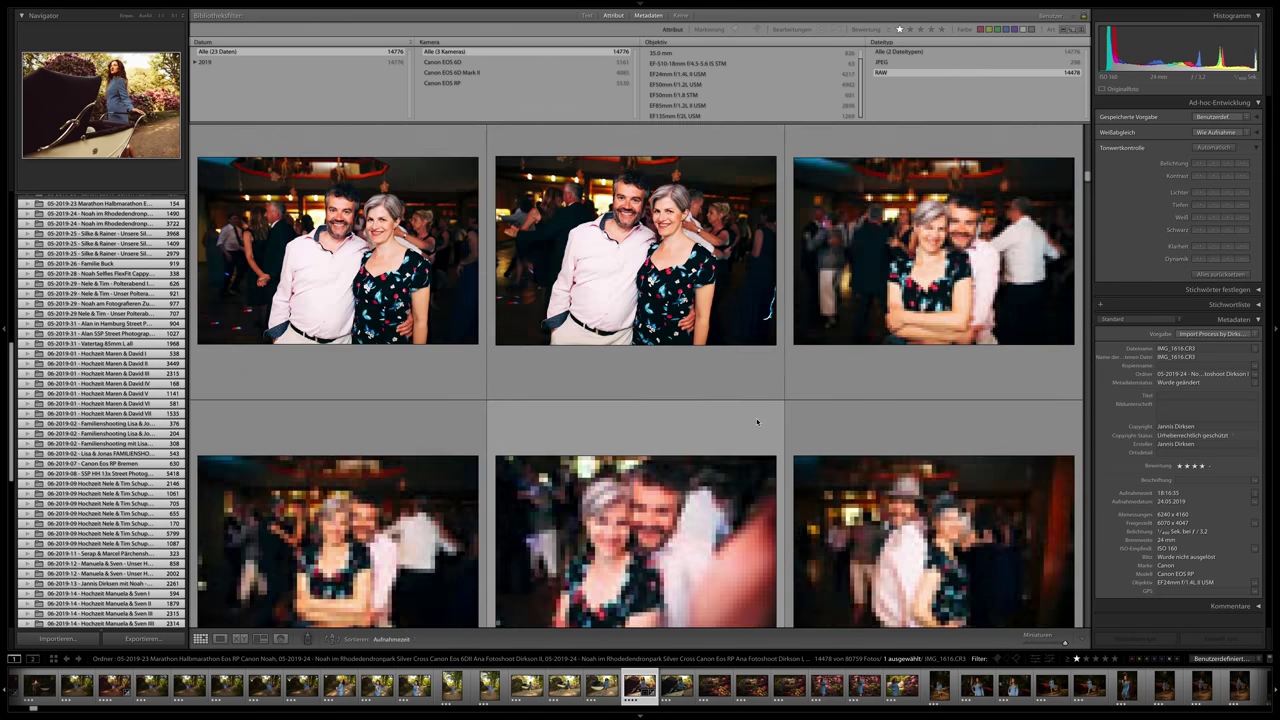
scroll(757, 421, down, 15)
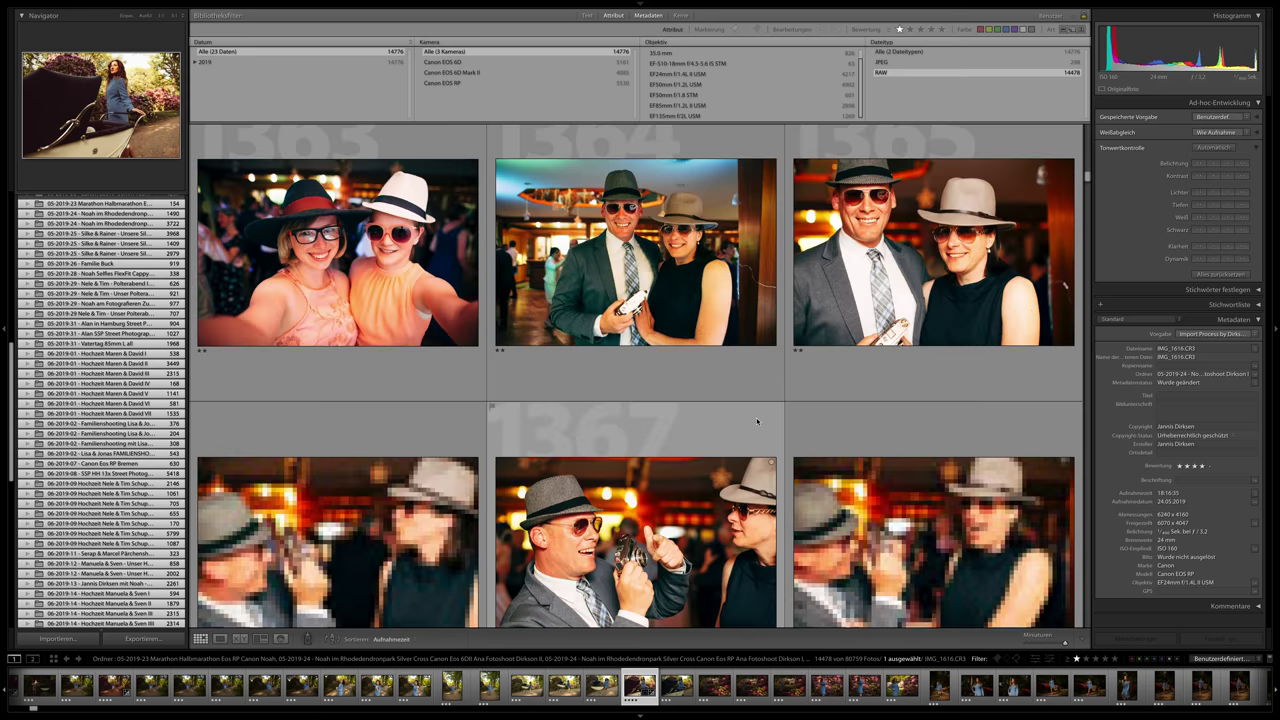
scroll(757, 421, down, 12)
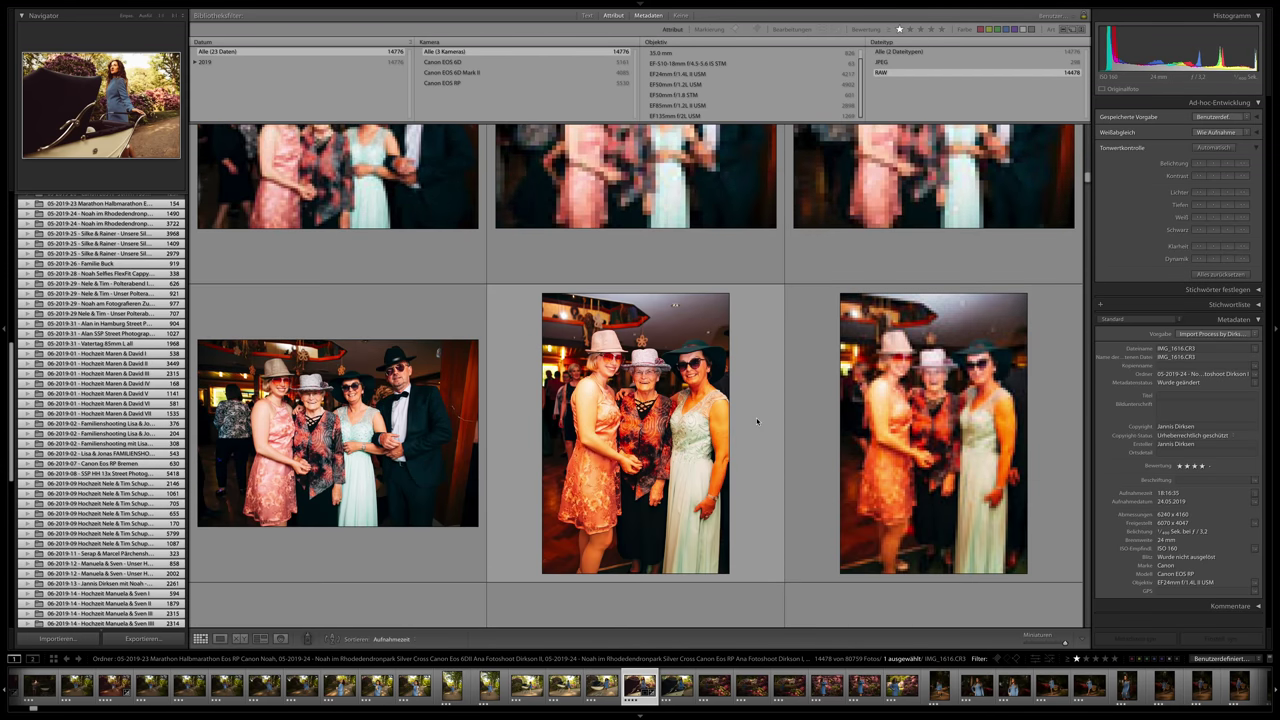
scroll(757, 421, down, 15)
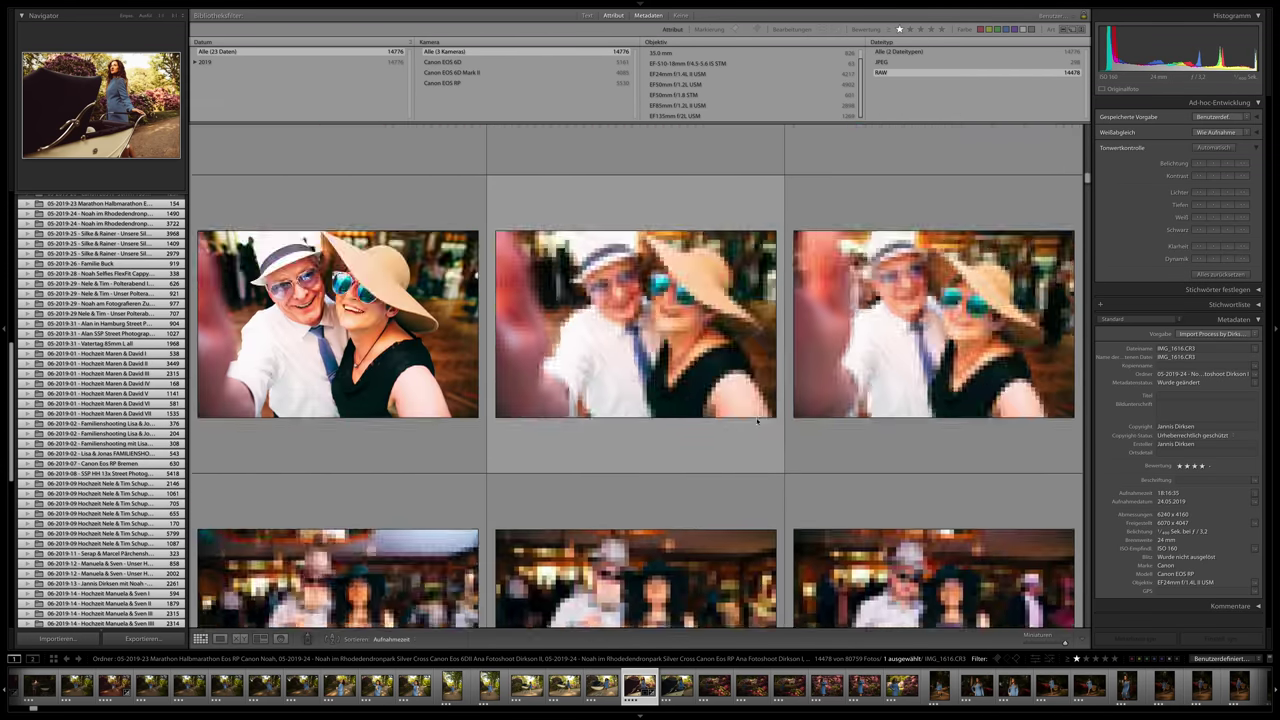
scroll(757, 421, down, 10)
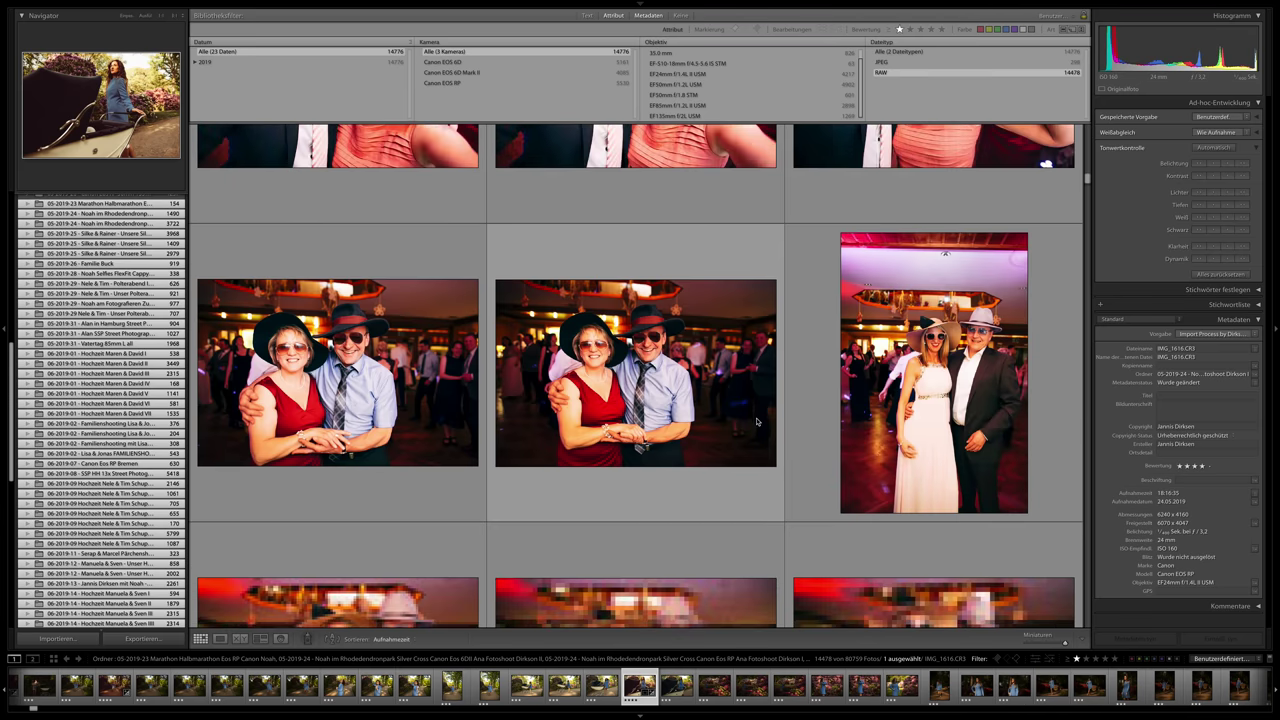
scroll(757, 421, down, 6)
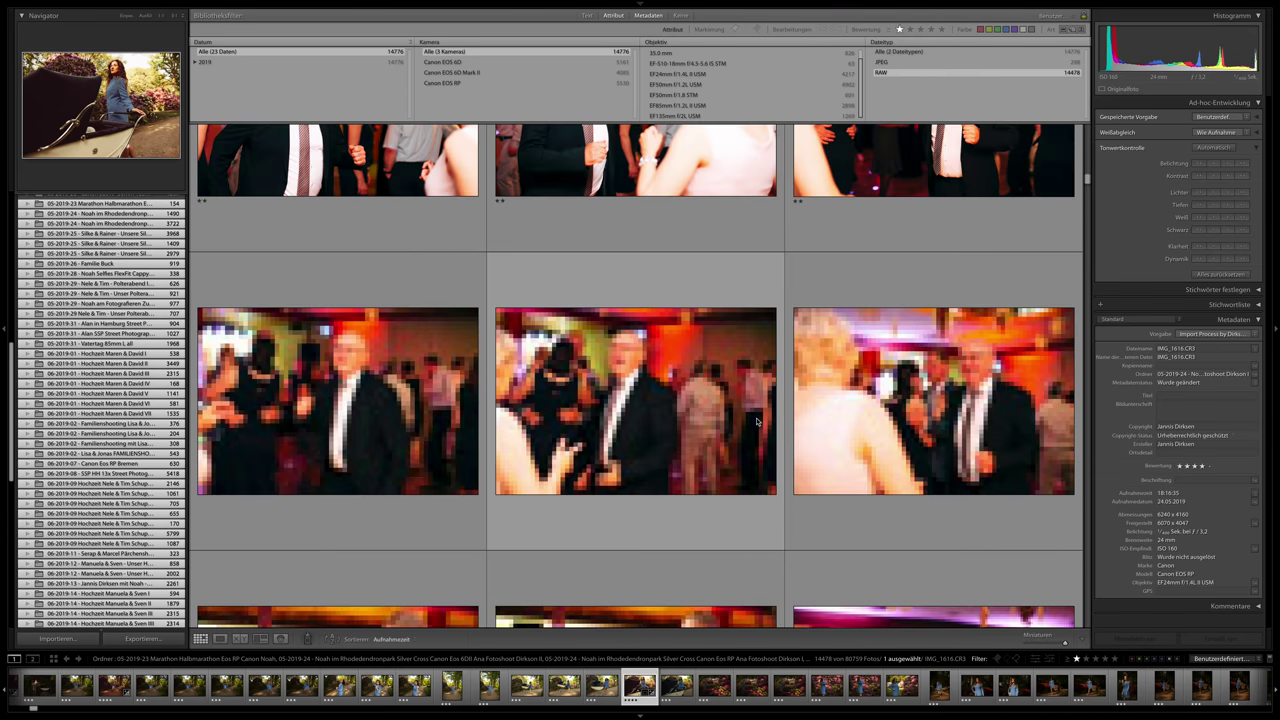
scroll(757, 421, down, 6)
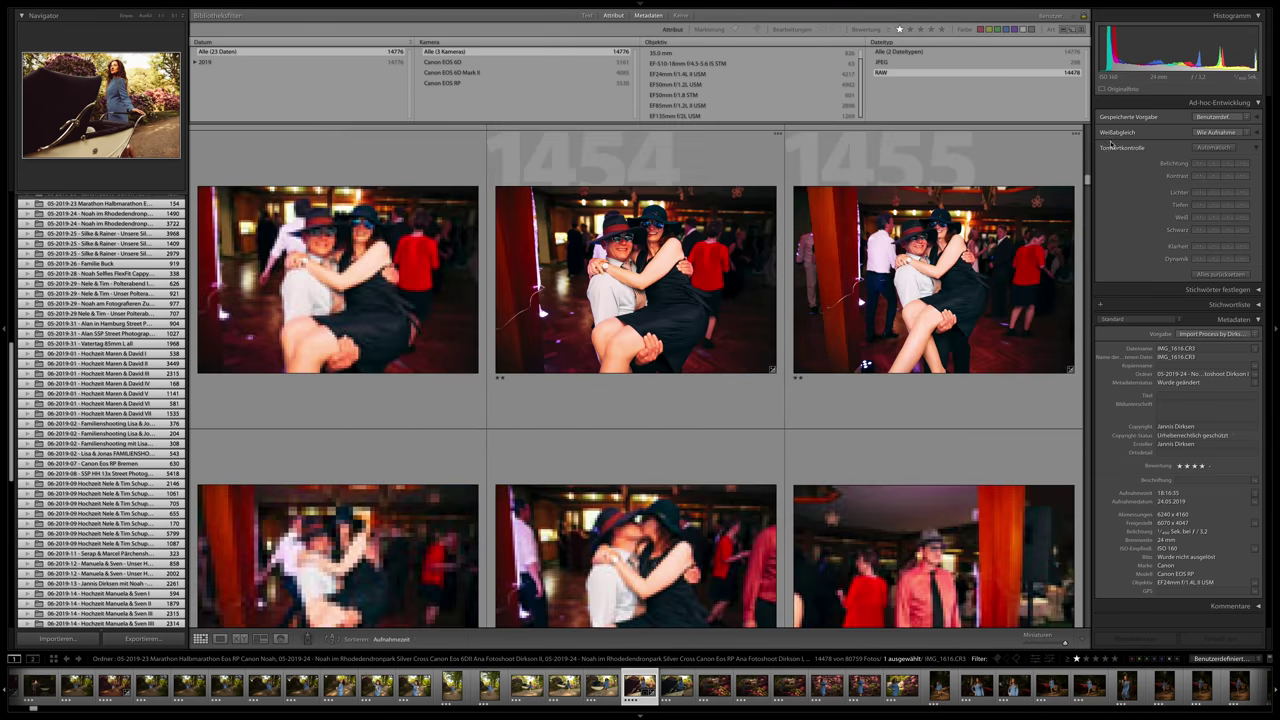
Jump ahead to the indoor toddler shoot and browse from the camera-and-tripod pictures to the father-and-son photos with stacked blocks.
drag(1087, 192, 1080, 194)
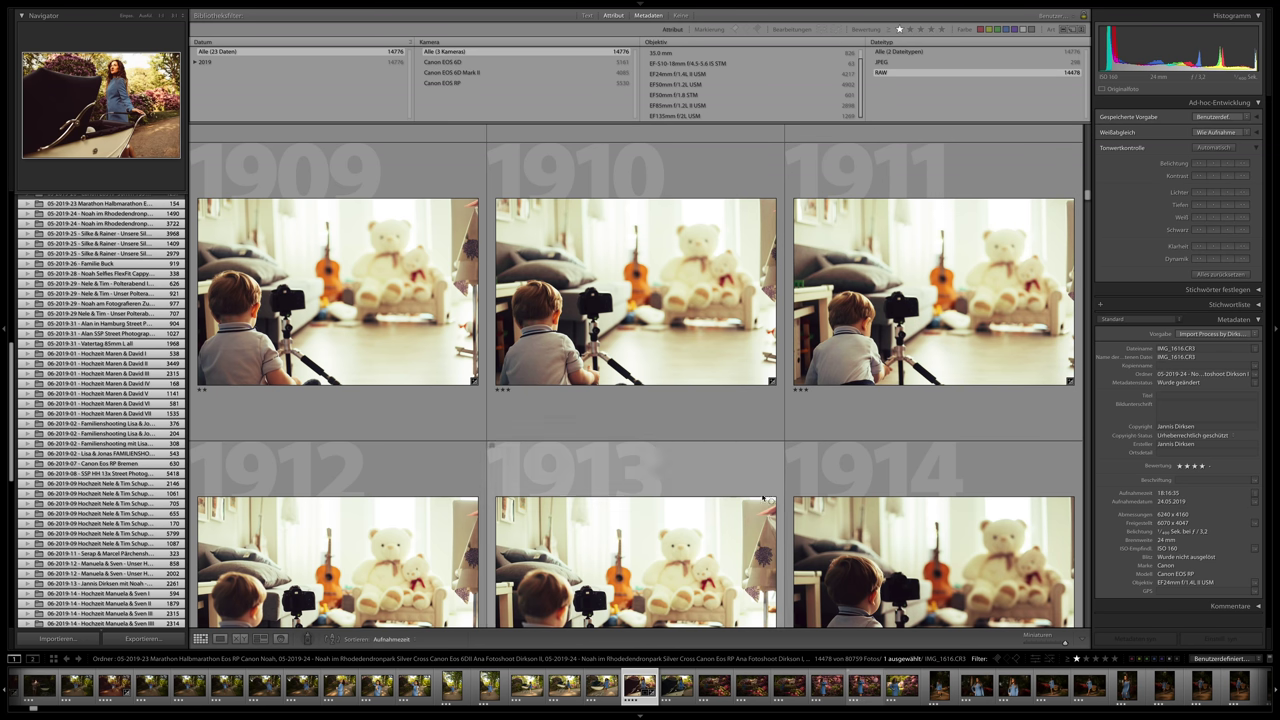
scroll(750, 522, up, 3)
scroll(750, 522, up, 8)
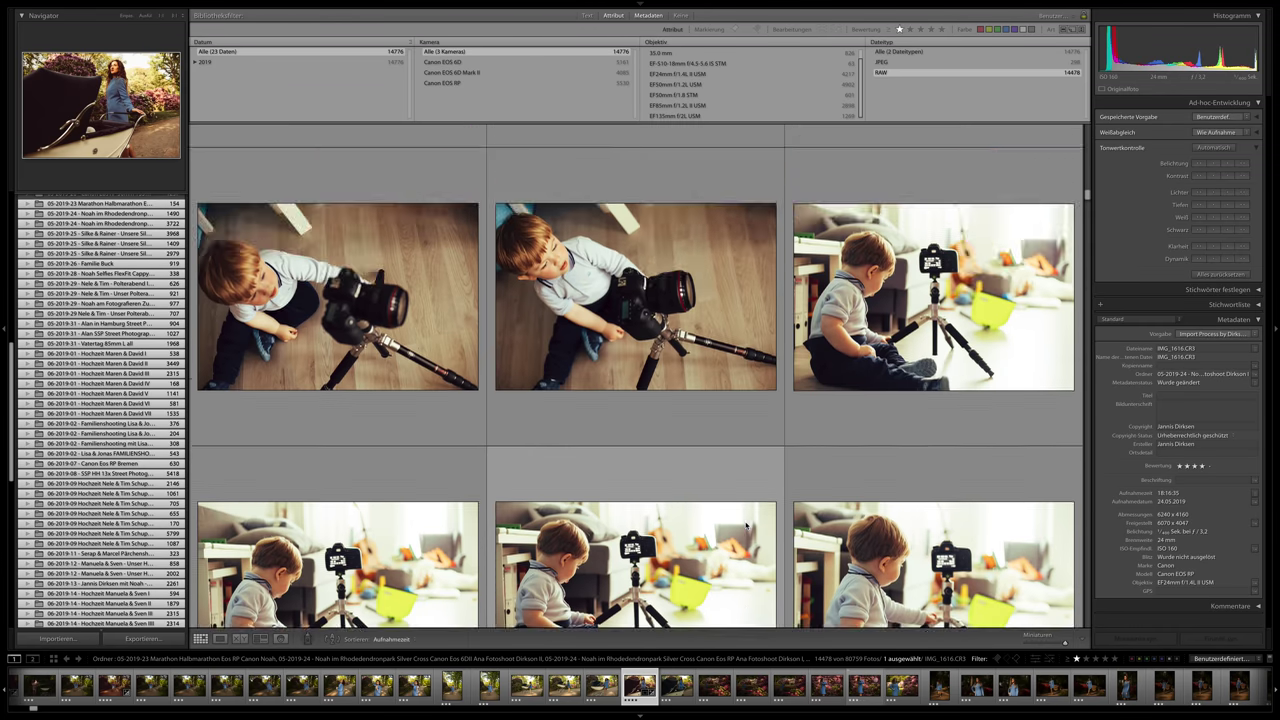
scroll(743, 527, down, 6)
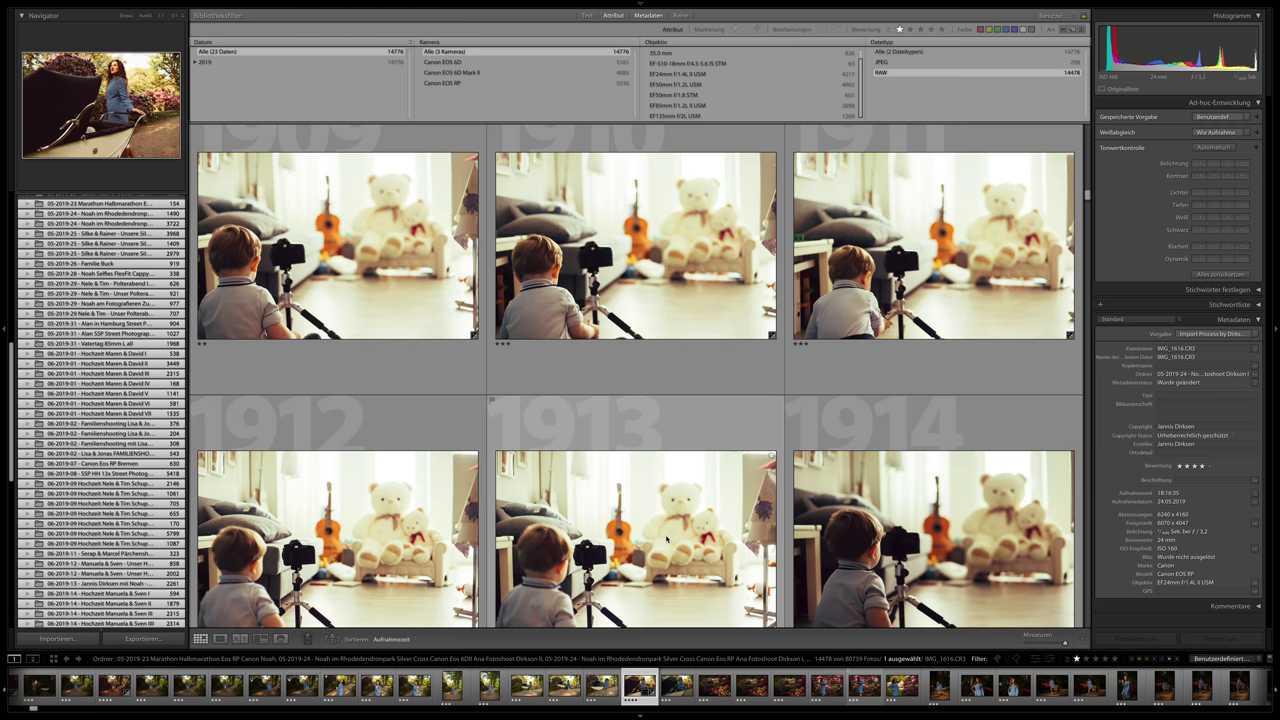
scroll(667, 540, down, 5)
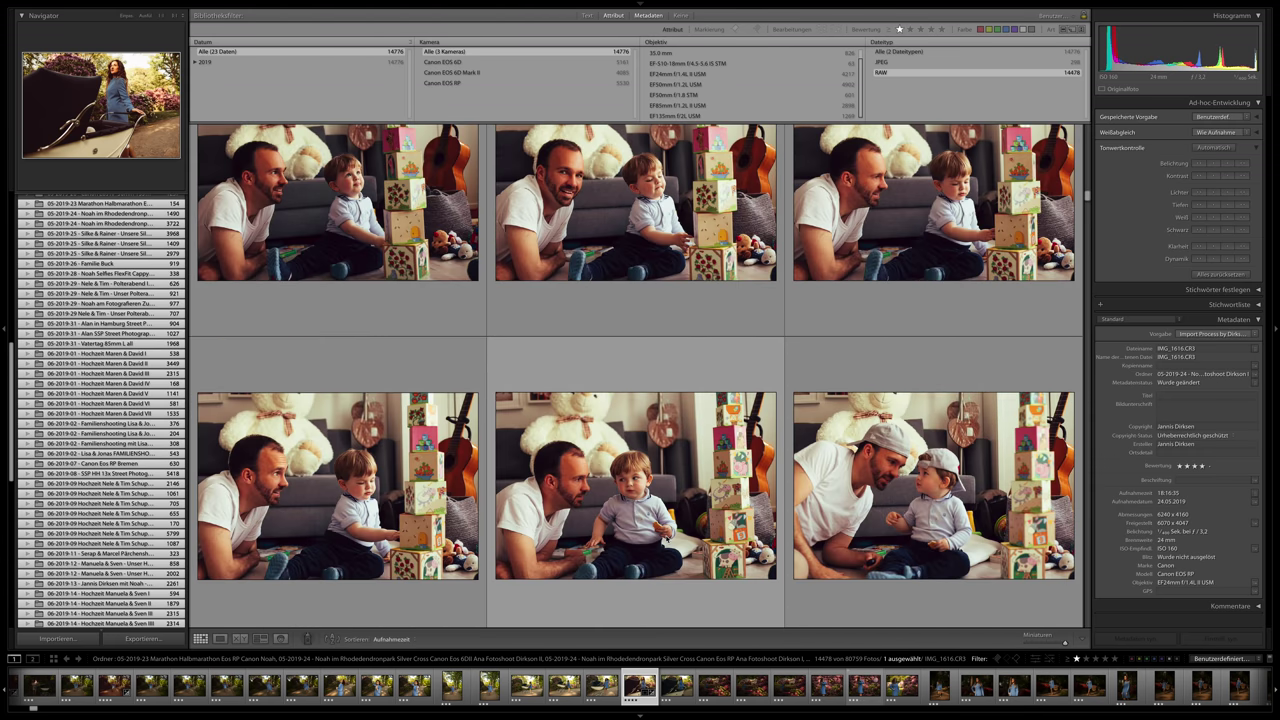
scroll(685, 517, down, 3)
scroll(658, 487, down, 5)
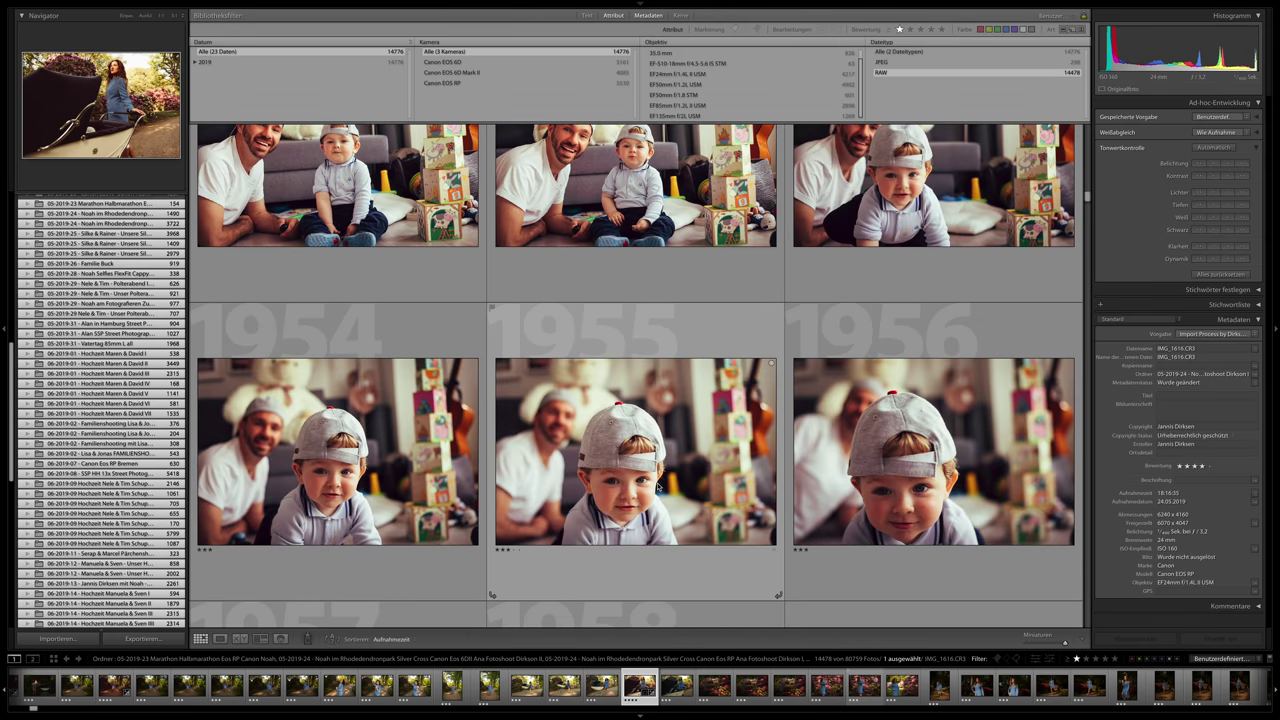
View the father-and-son cap portraits full screen and examine the edit settings of IMG_9920.CR2 in the Develop module.
scroll(705, 335, up, 2)
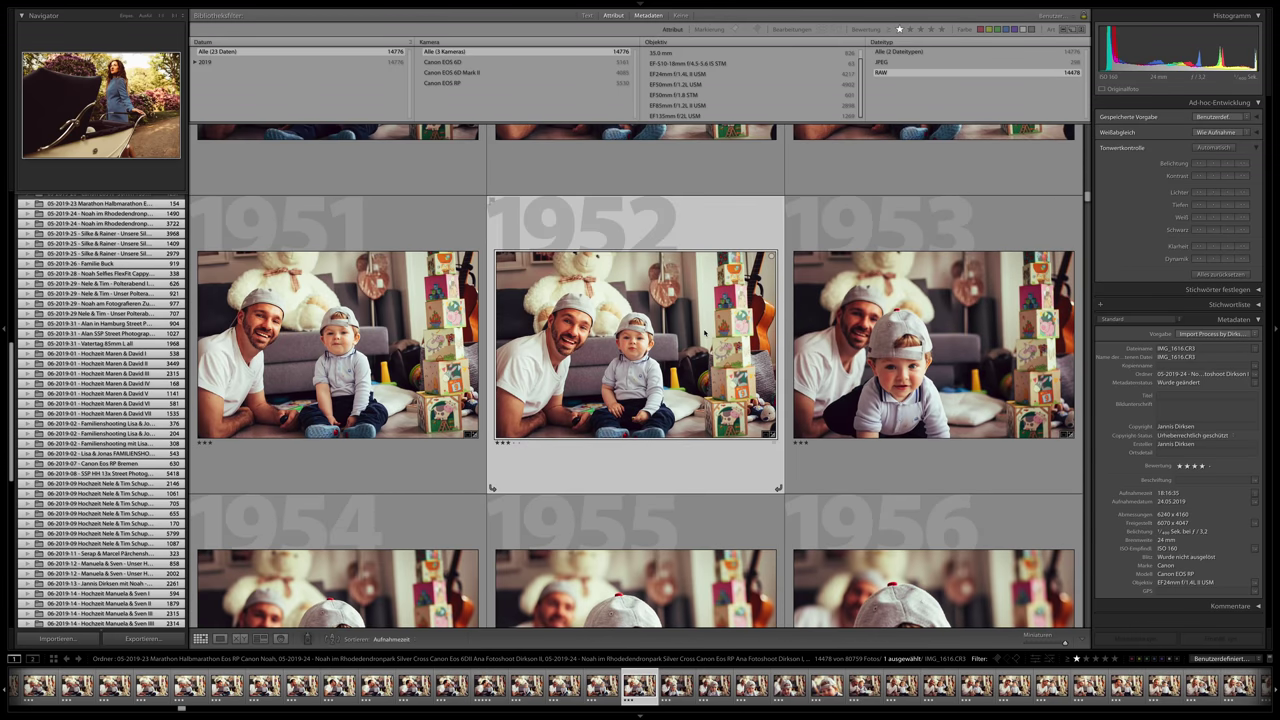
key(f)
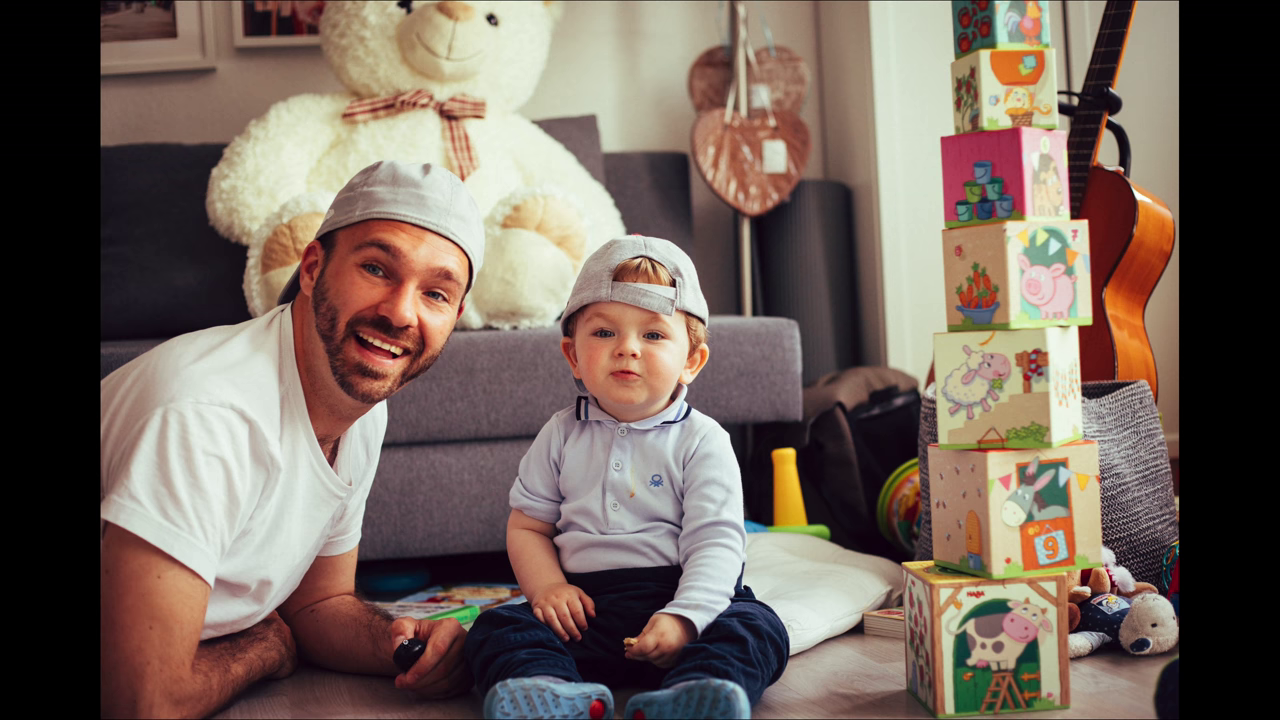
key(Right)
key(Right)
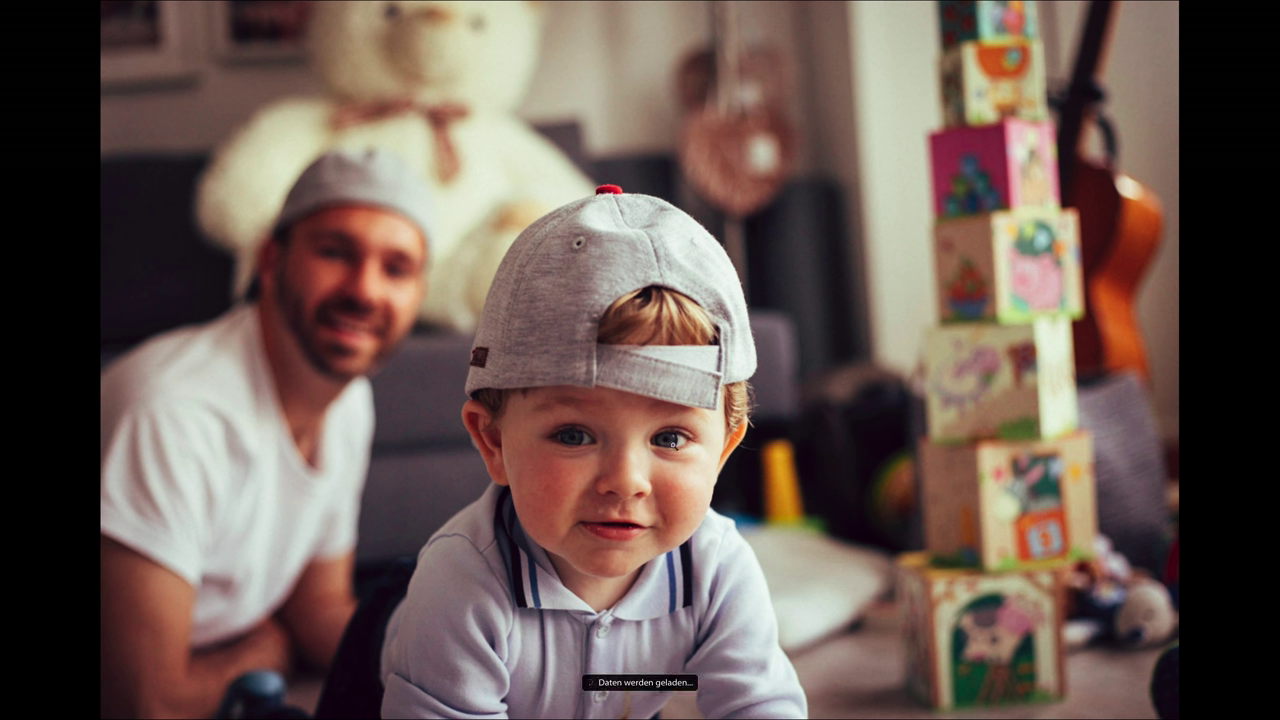
key(Escape)
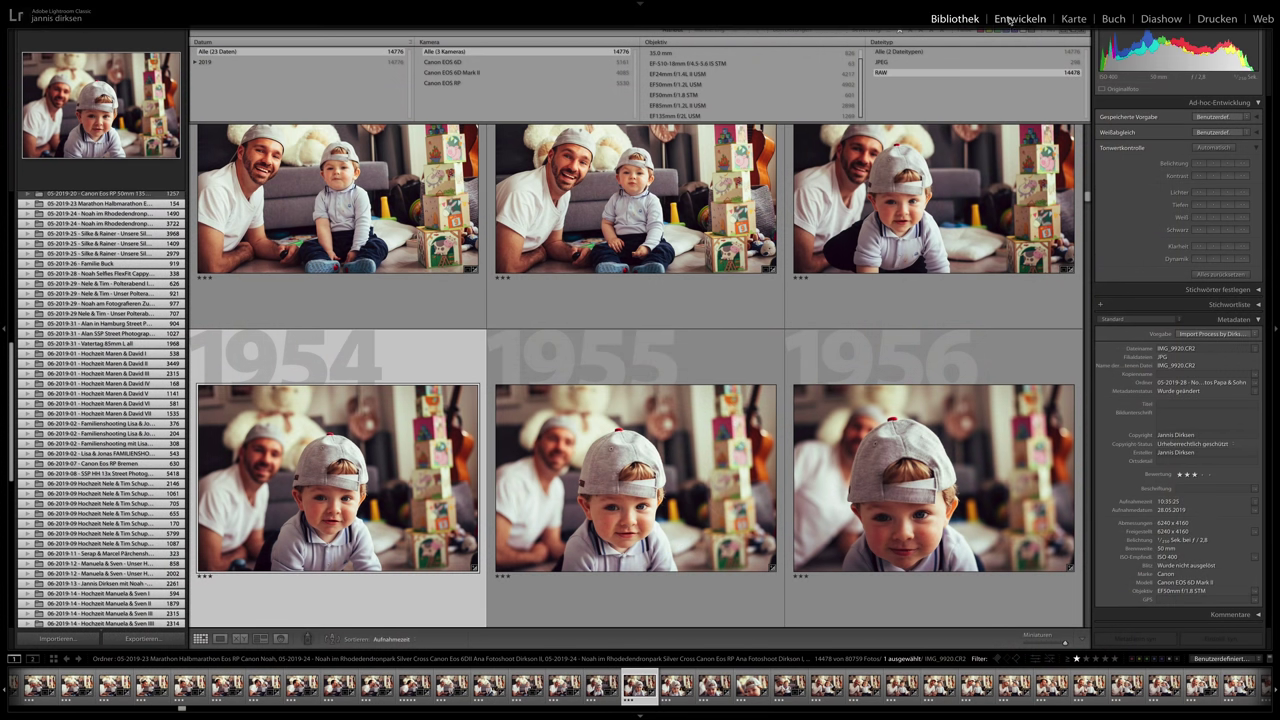
click(1010, 19)
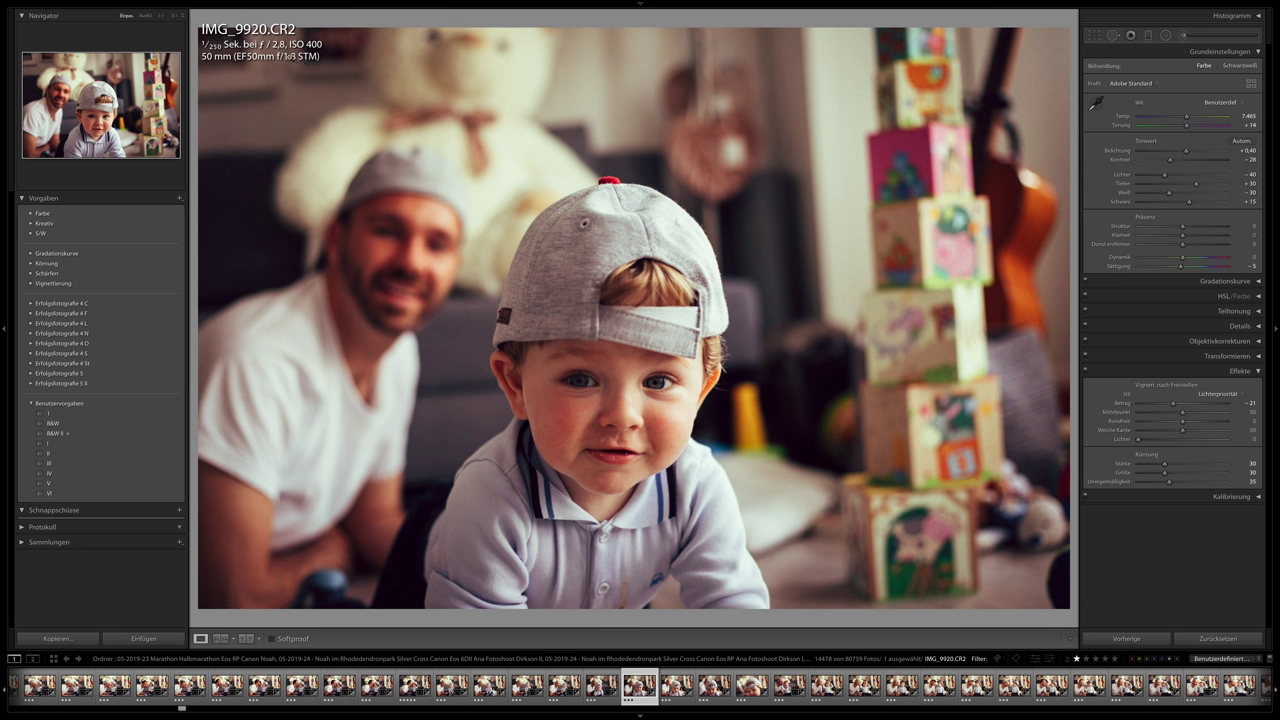
click(950, 19)
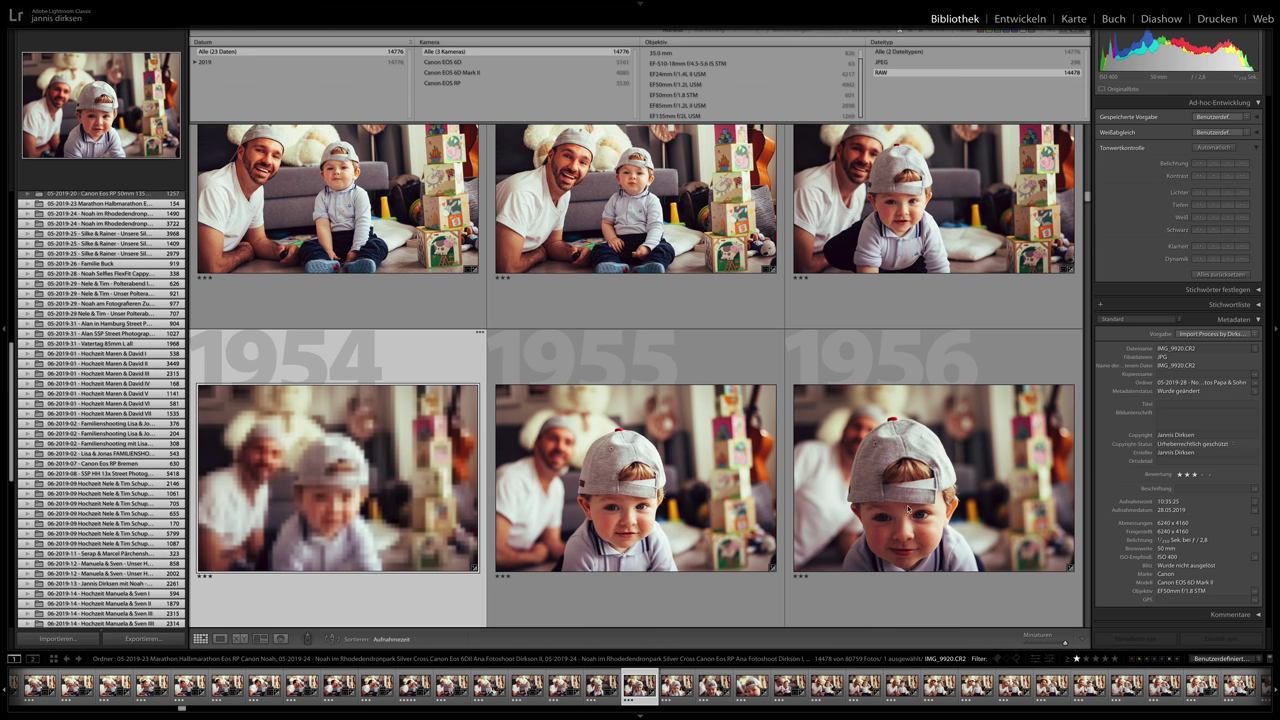
Browse the rest of the three-star father-and-son series and the toddler's sofa photos with the large teddy bear.
scroll(893, 437, down, 5)
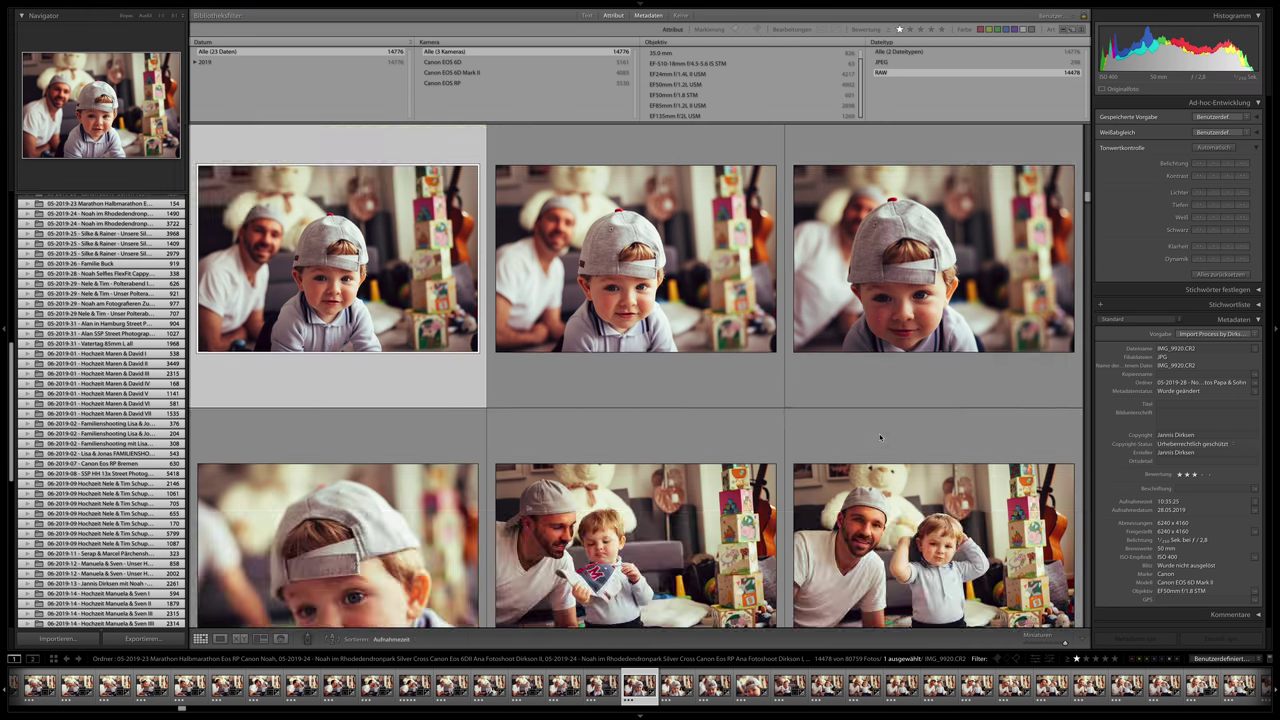
scroll(880, 437, down, 5)
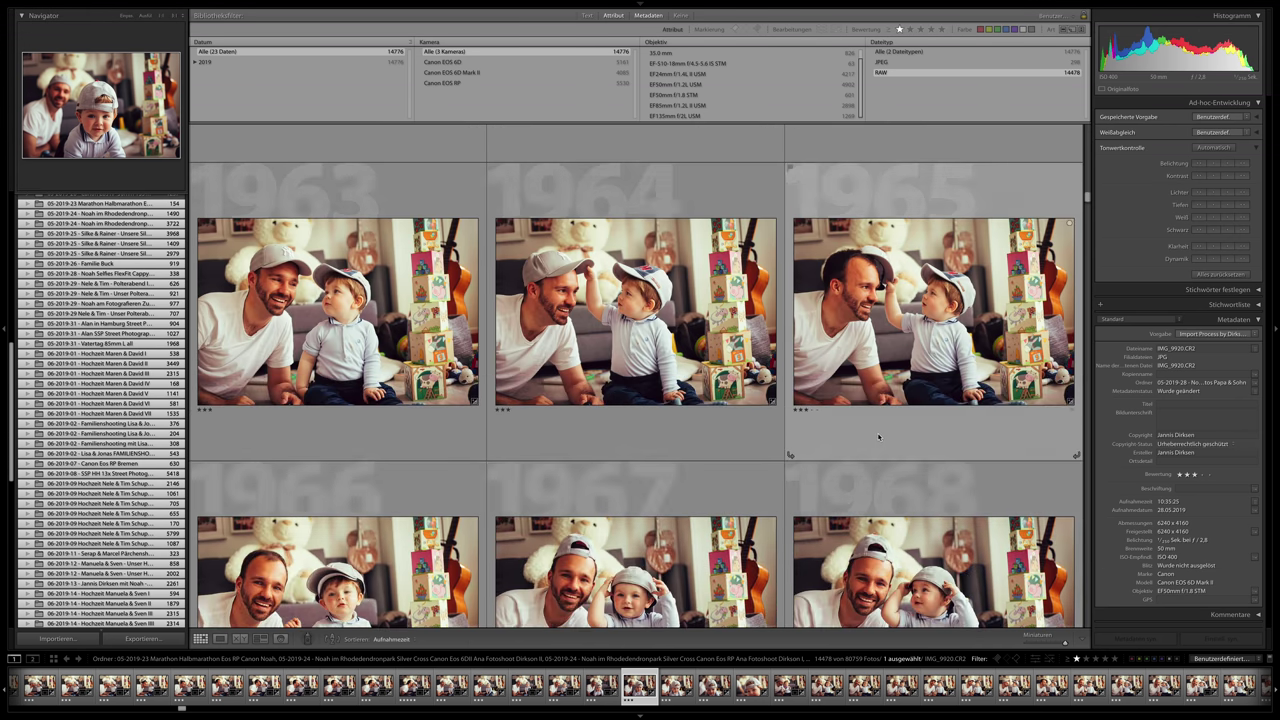
scroll(862, 438, down, 4)
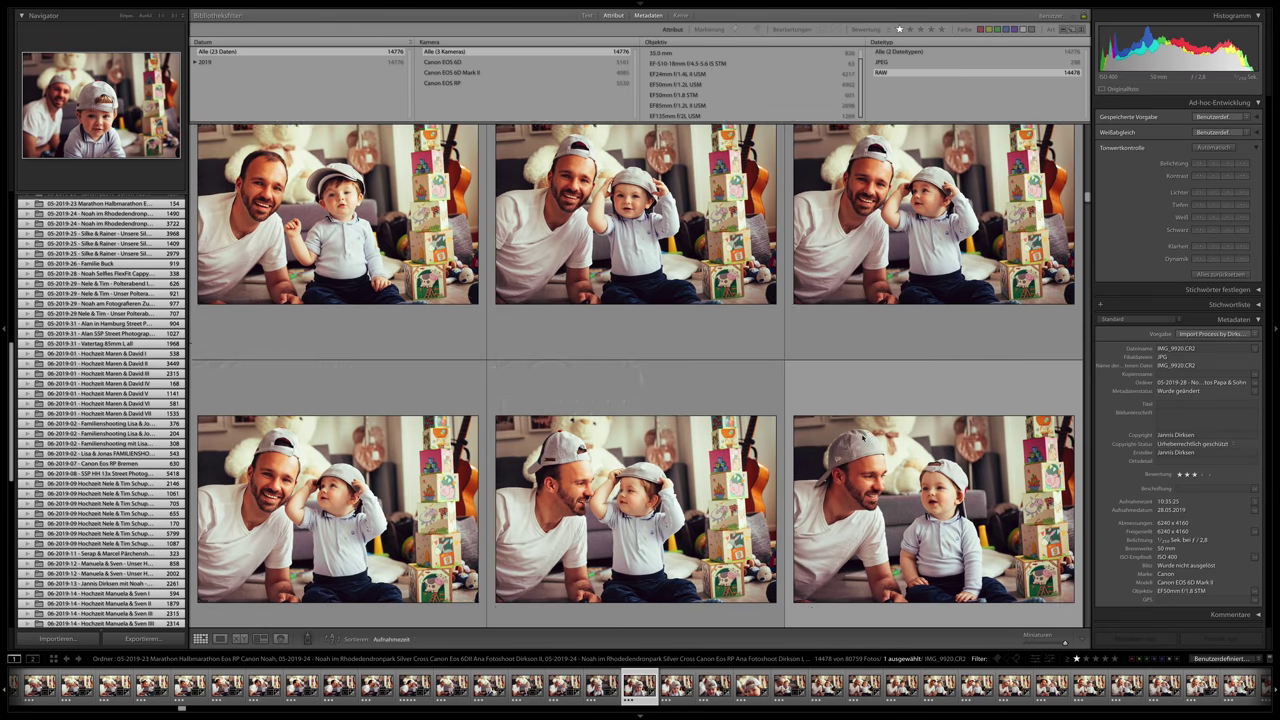
scroll(862, 438, down, 2)
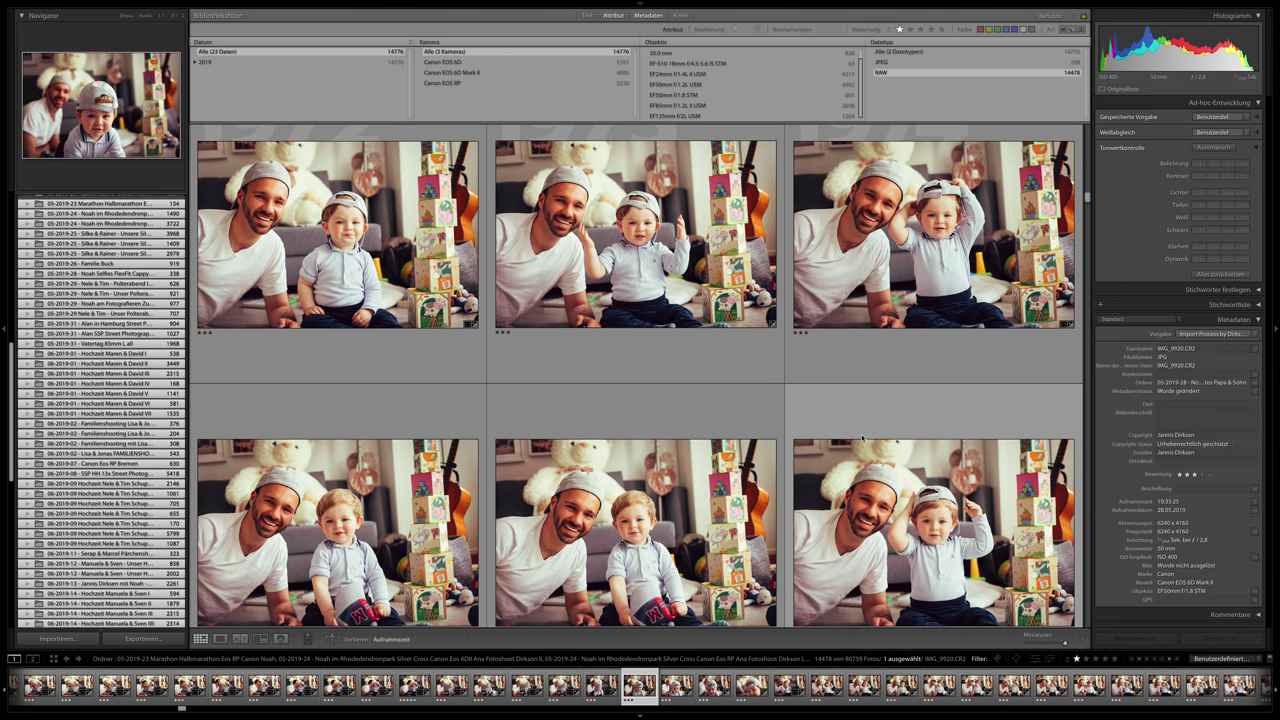
scroll(862, 437, down, 2)
scroll(862, 437, down, 2)
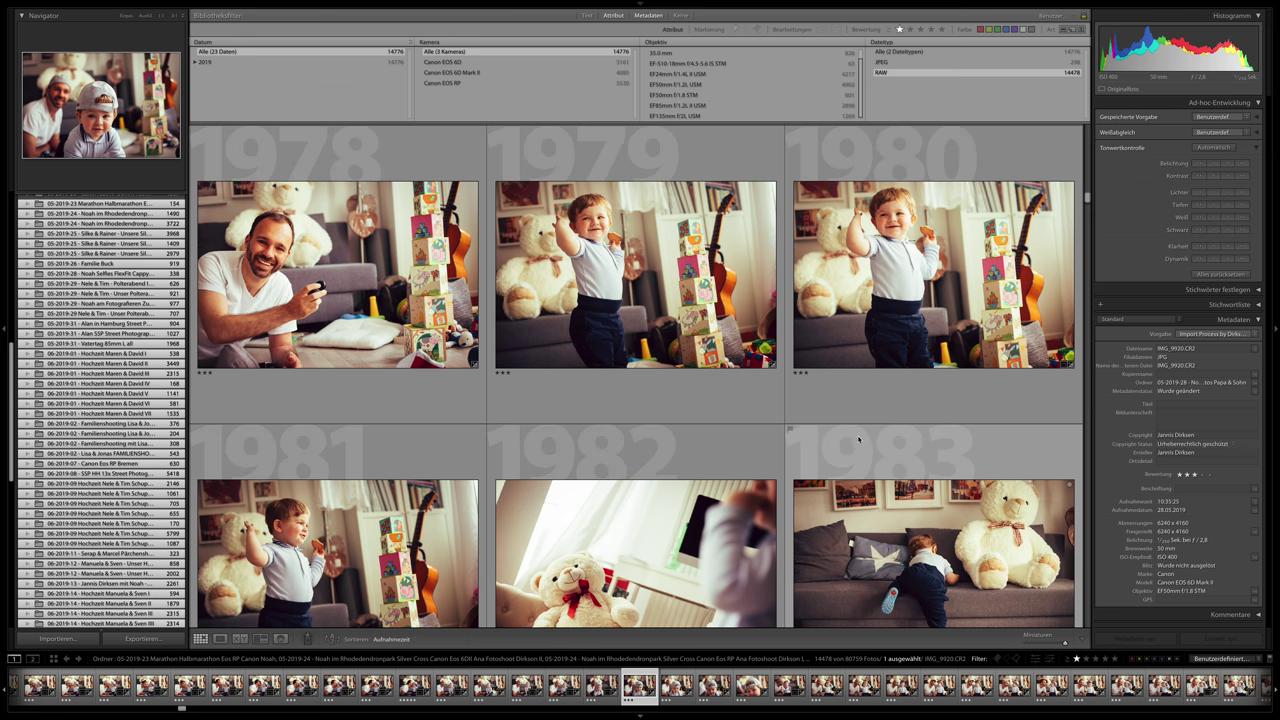
scroll(855, 440, down, 4)
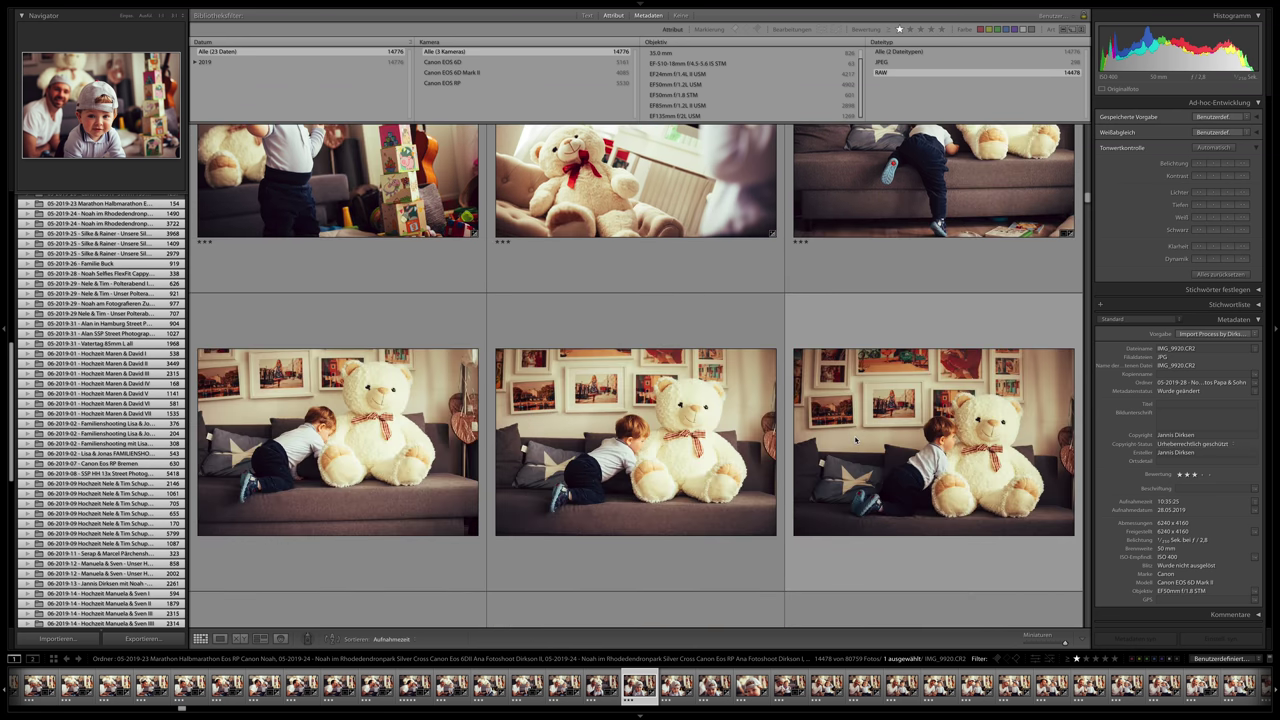
scroll(855, 440, down, 8)
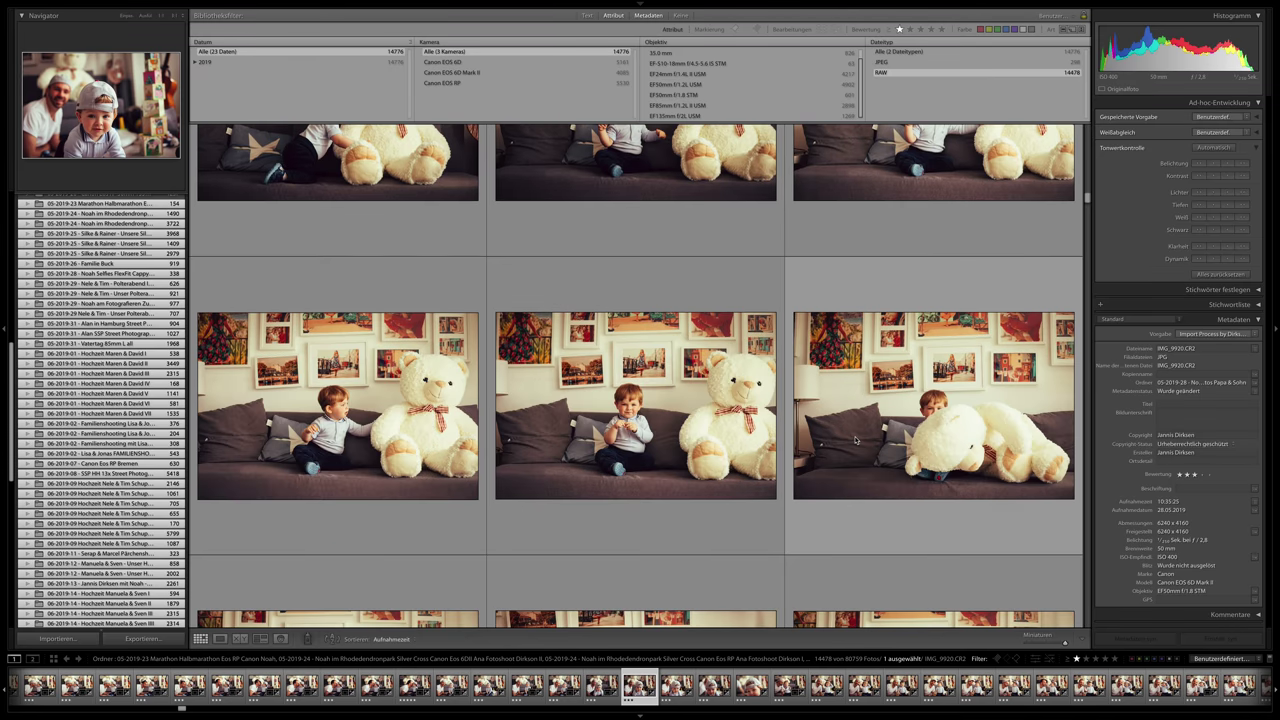
scroll(855, 440, down, 3)
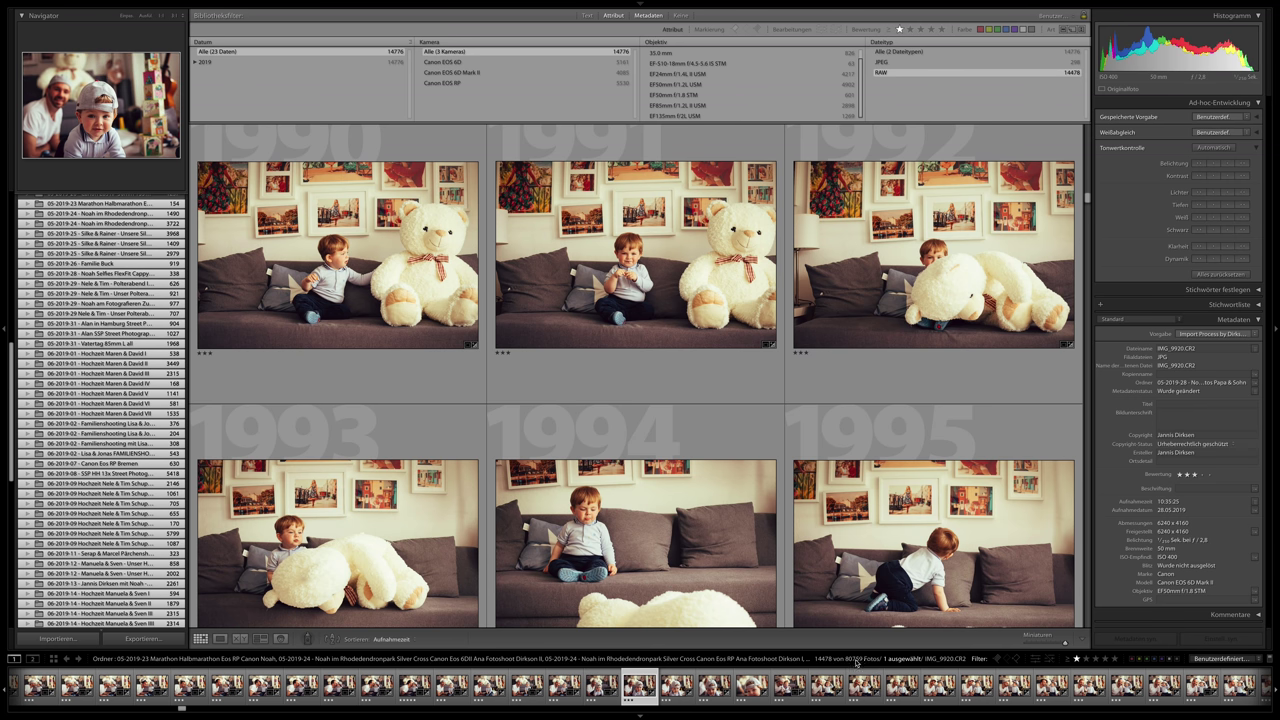
View the three-star photo IMG_0116.CR2 of the toddler crawling on the sofa full screen.
scroll(715, 505, down, 2)
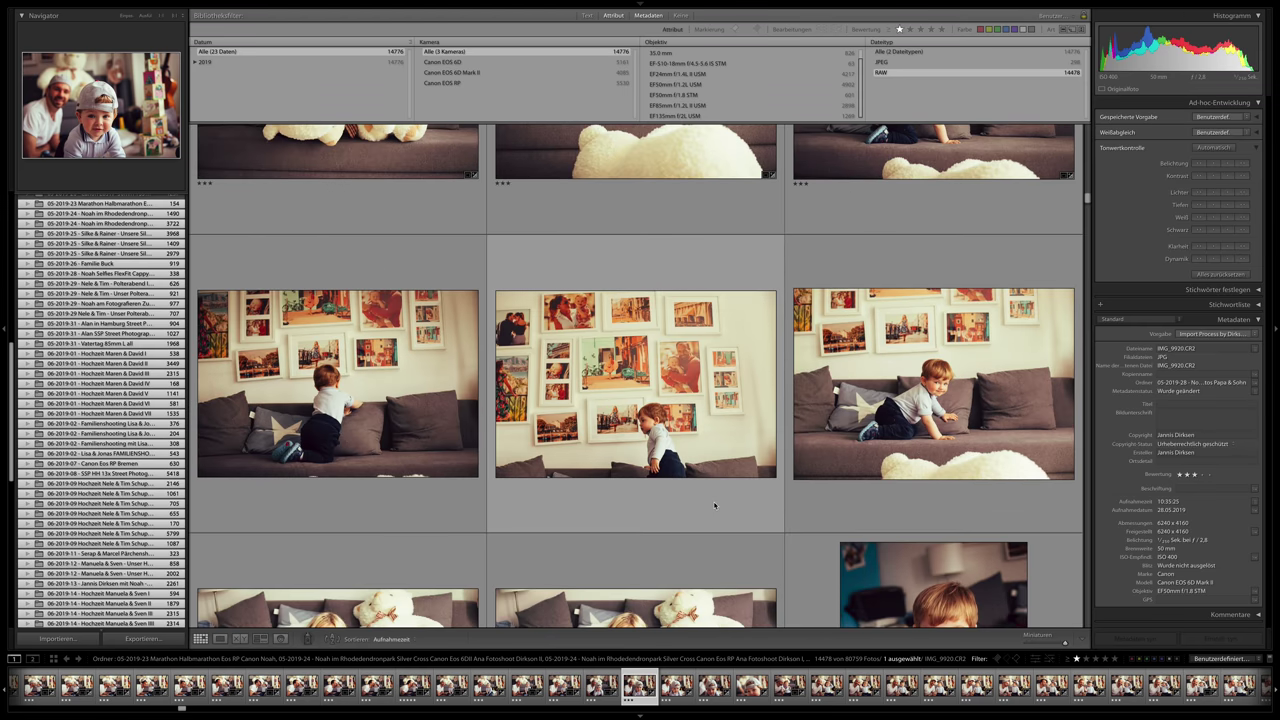
click(850, 505)
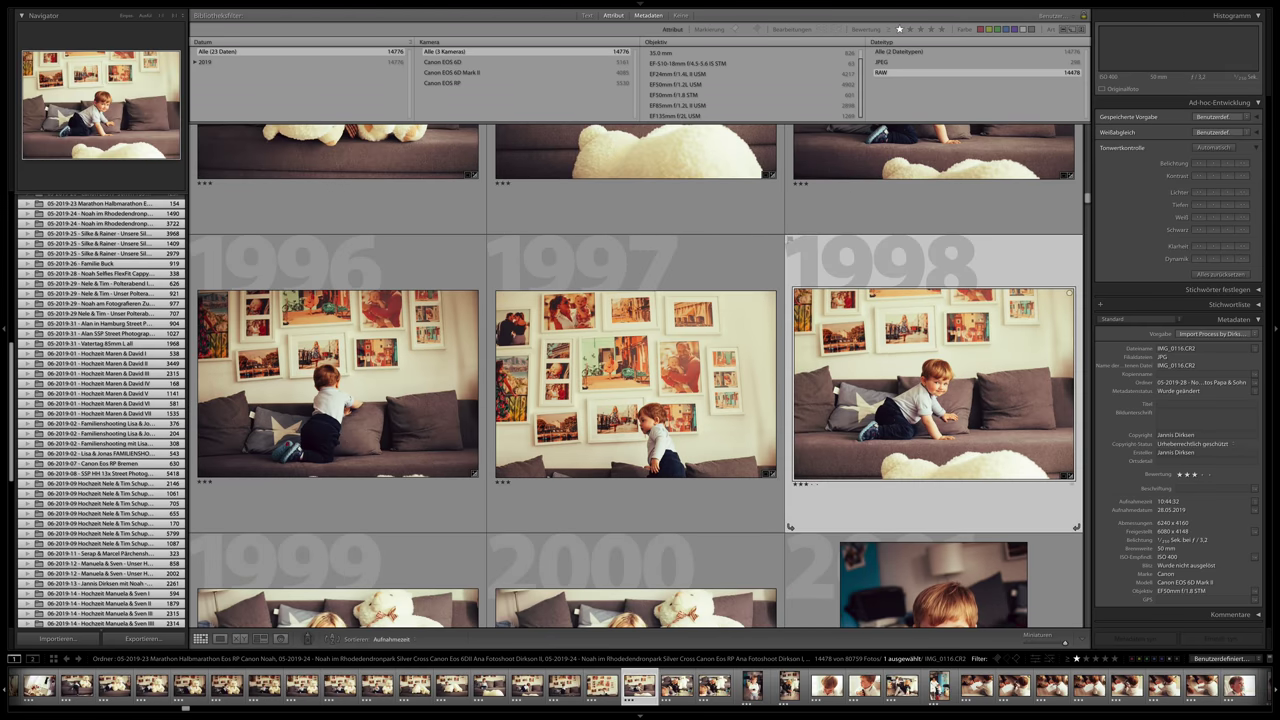
key(f)
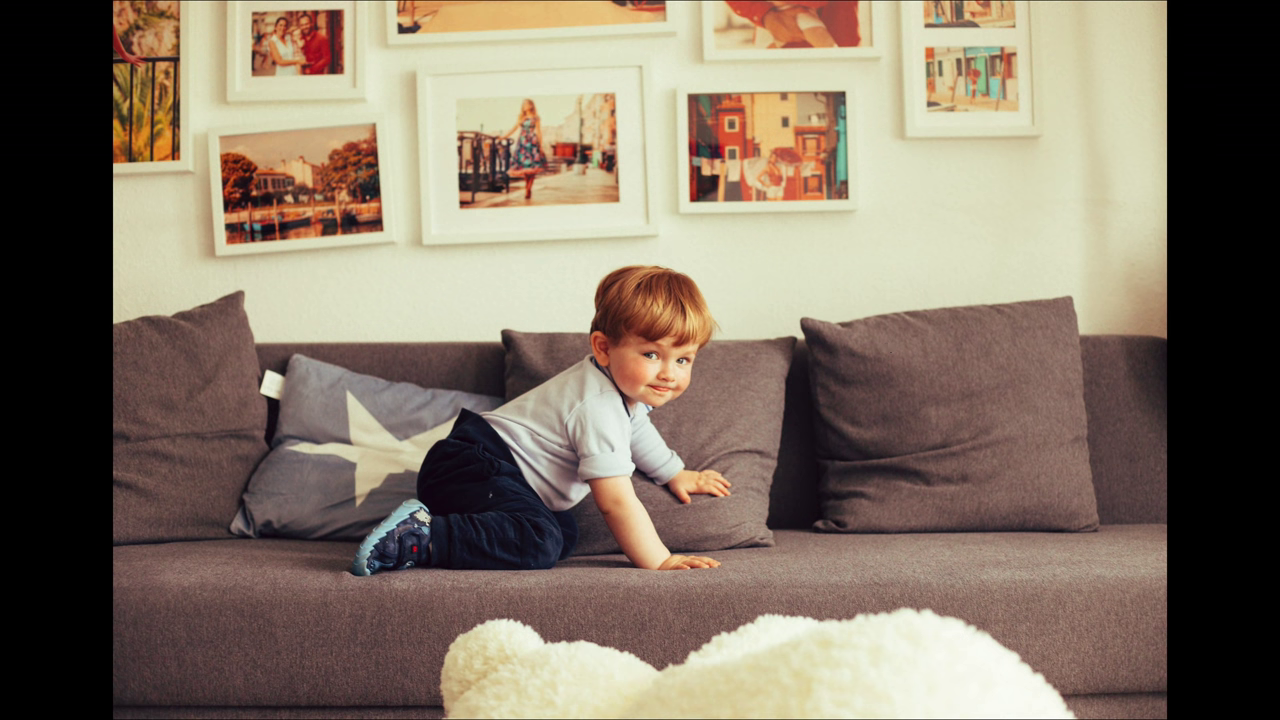
key(f)
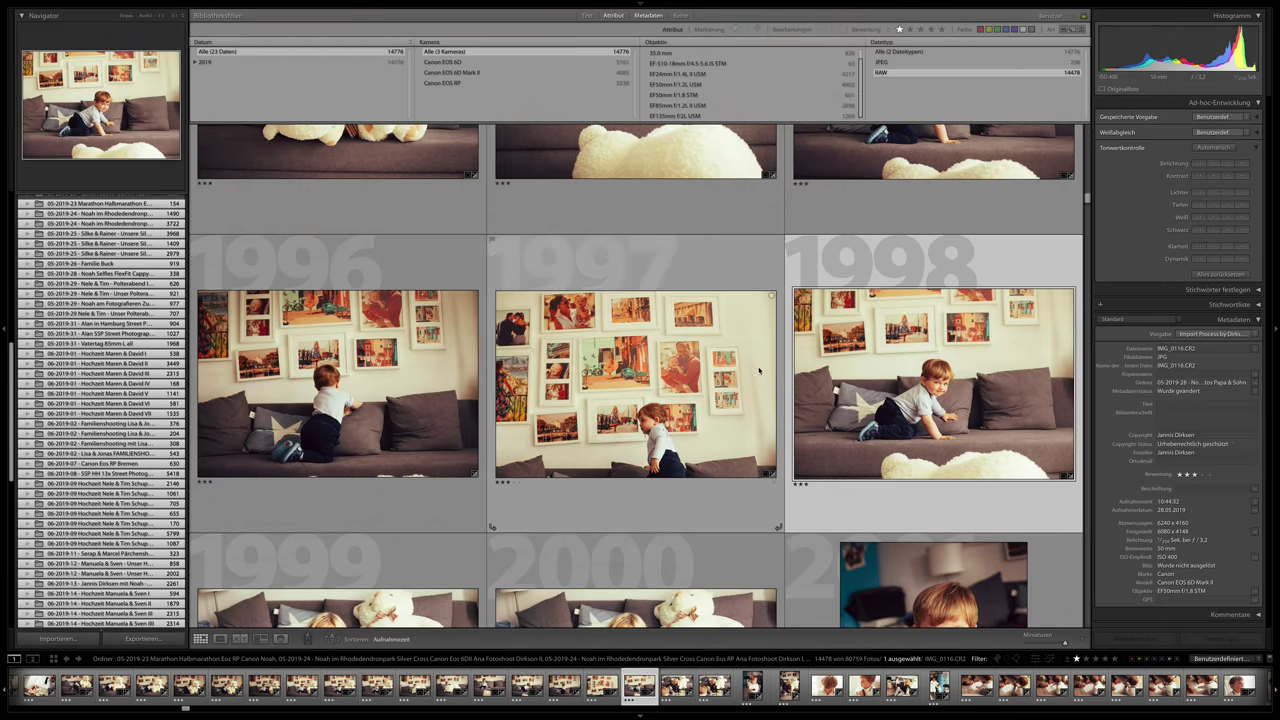
Browse the family drawing and kitchen photos through to the bright portraits of the toddler with a pacifier.
scroll(790, 365, down, 5)
scroll(747, 378, down, 5)
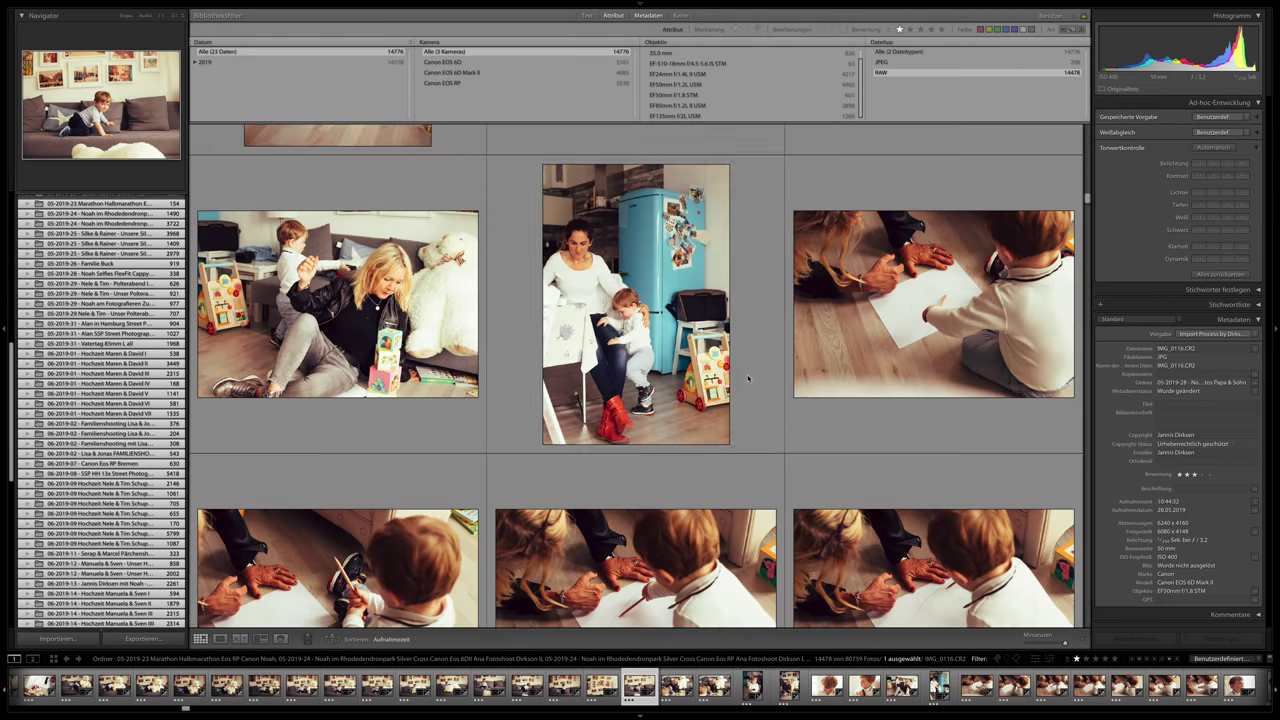
scroll(747, 378, down, 3)
scroll(747, 378, down, 3)
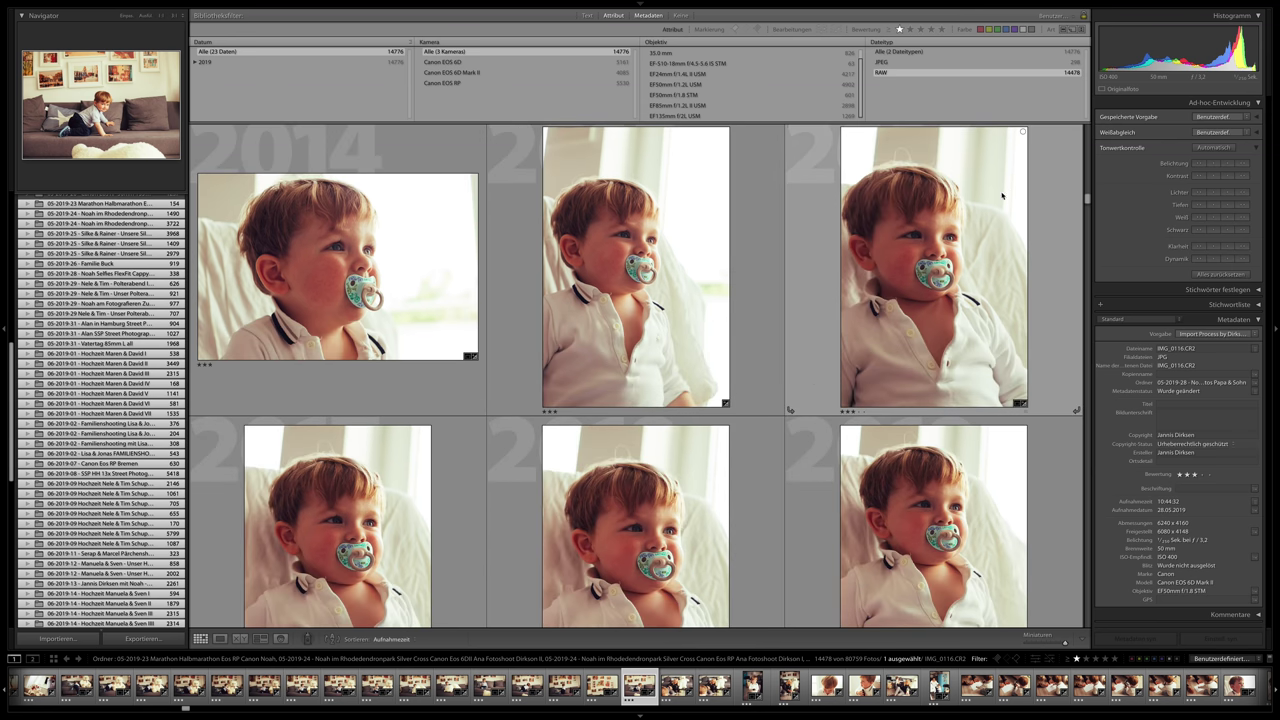
Browse the five-star city street portraits, from the women in sunglasses by the waterfront steps to the groups reviewing shots on the camera.
drag(1089, 199, 1084, 229)
scroll(773, 323, up, 2)
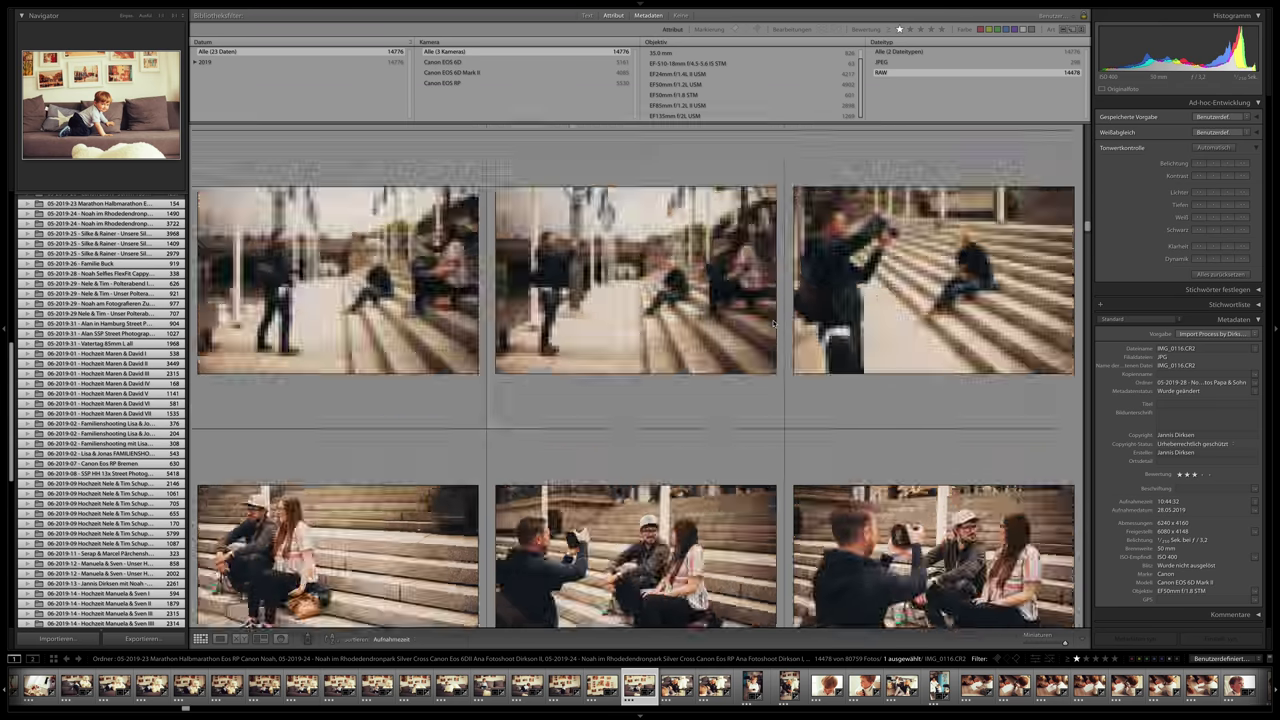
scroll(773, 323, up, 6)
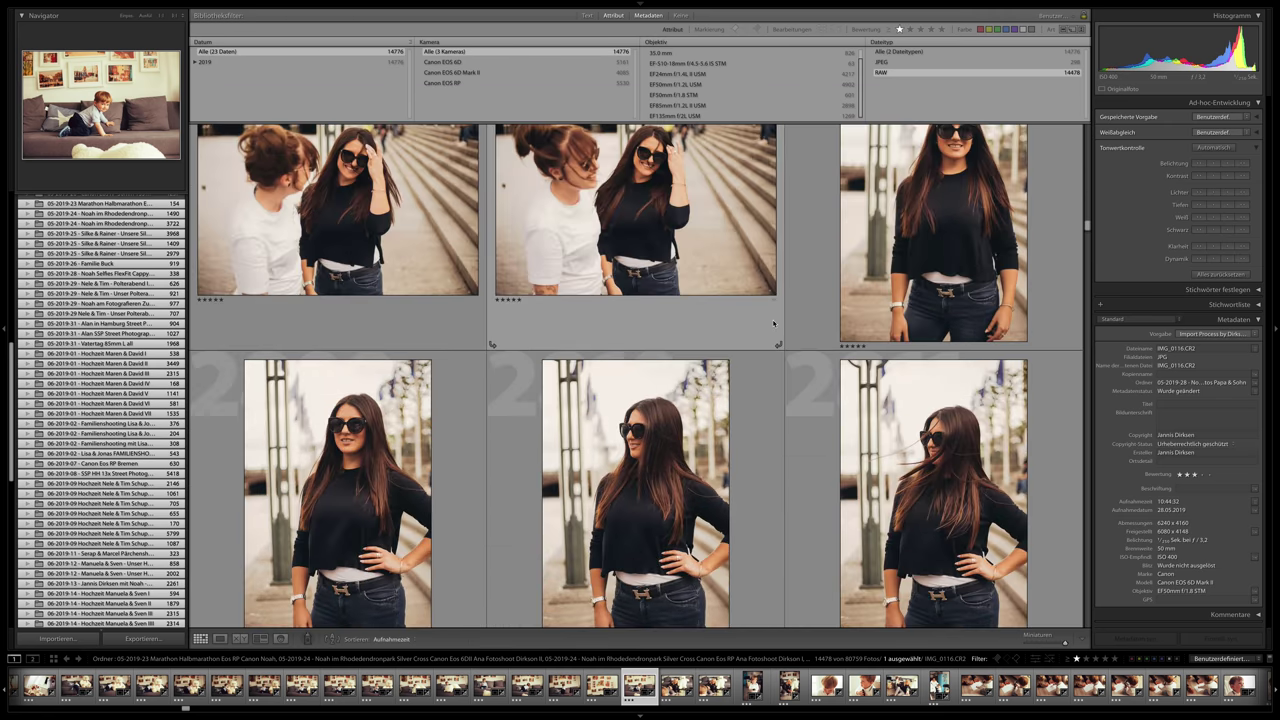
scroll(773, 323, down, 4)
scroll(773, 323, up, 2)
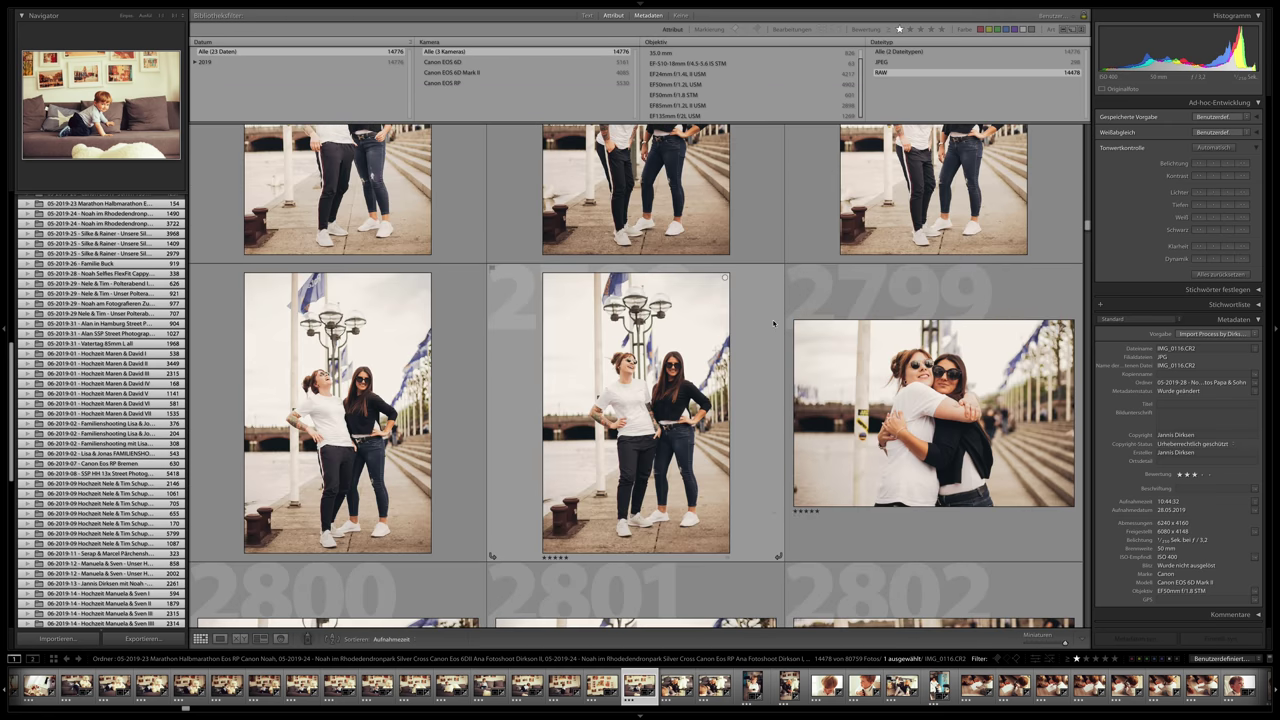
scroll(773, 321, down, 10)
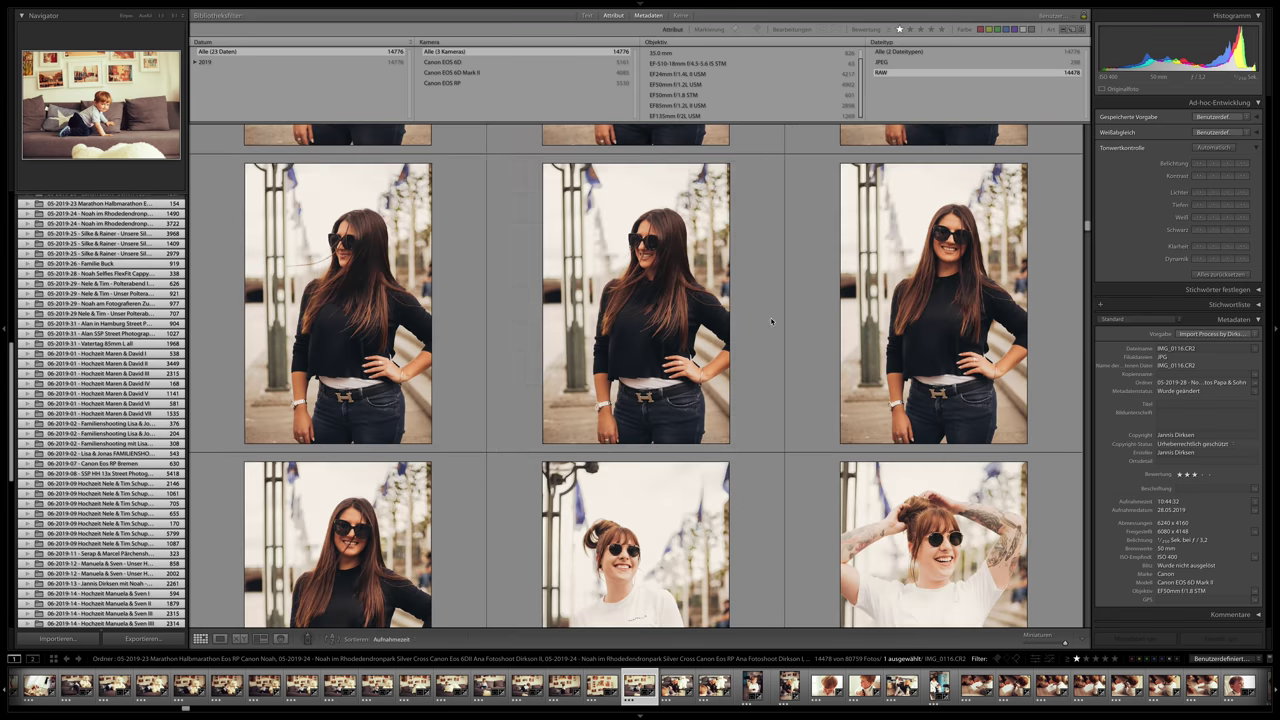
scroll(771, 321, down, 3)
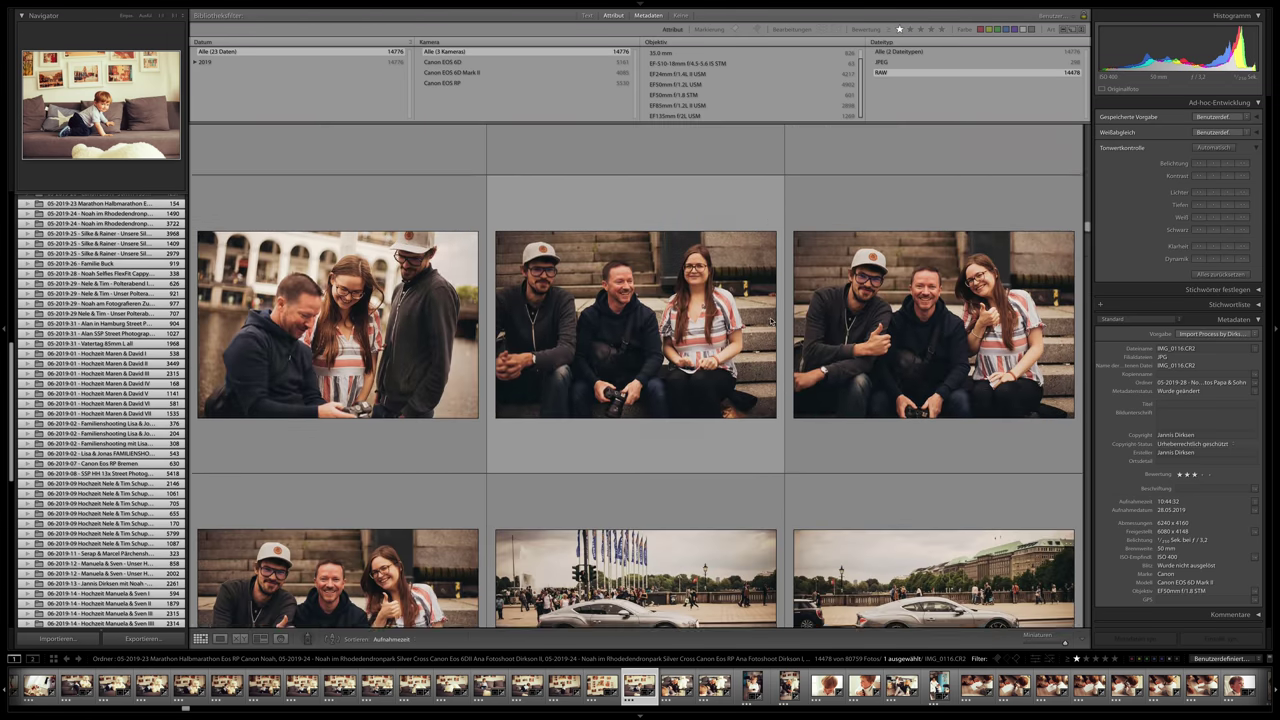
scroll(771, 321, down, 3)
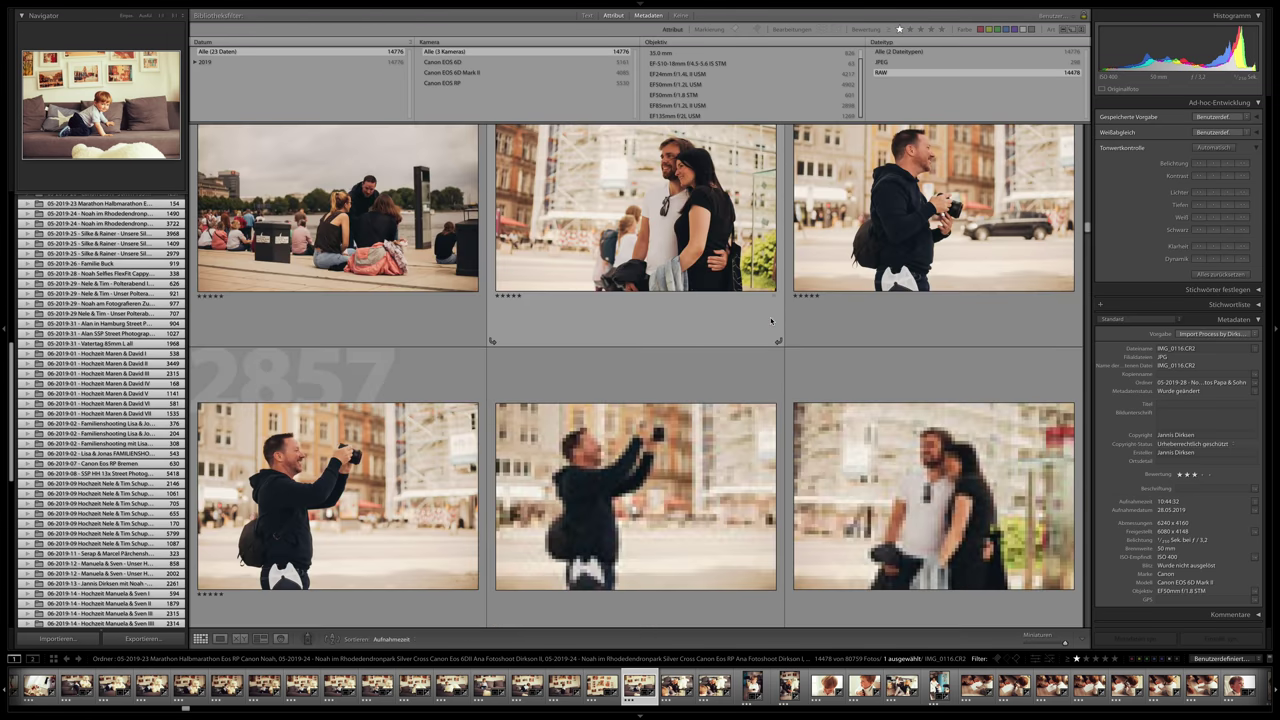
scroll(771, 321, down, 6)
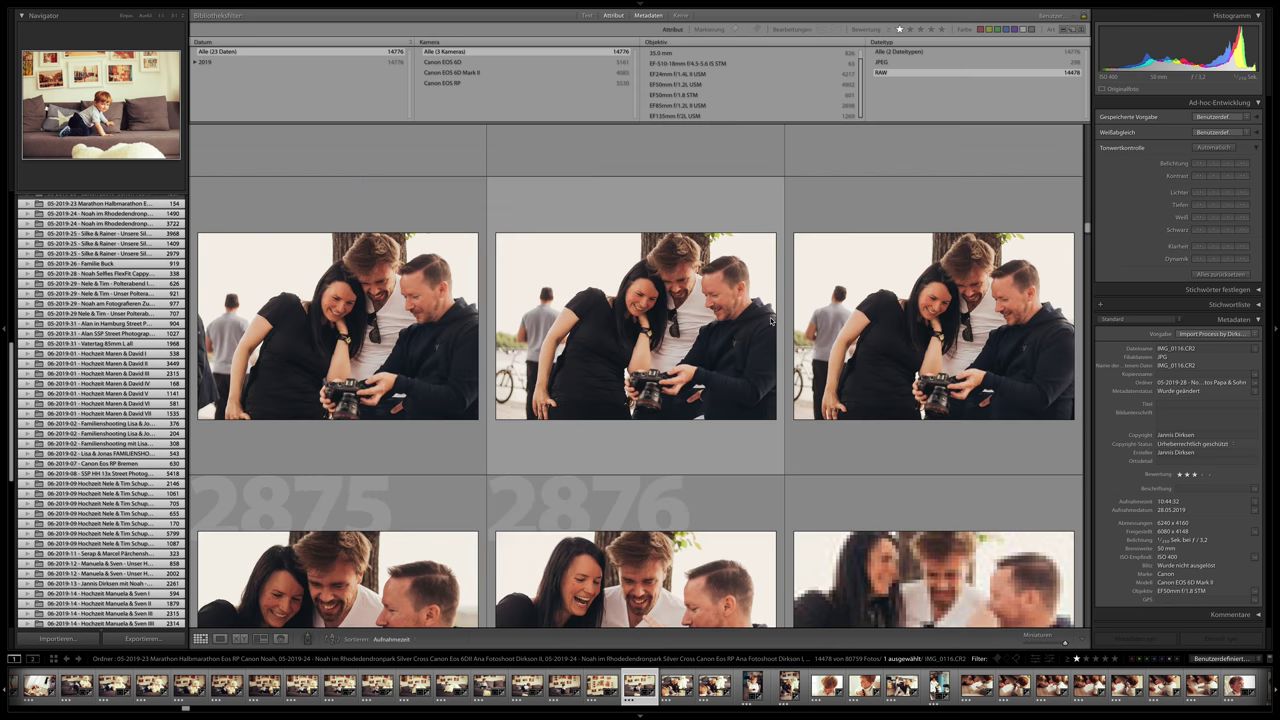
scroll(771, 321, down, 3)
scroll(771, 321, up, 5)
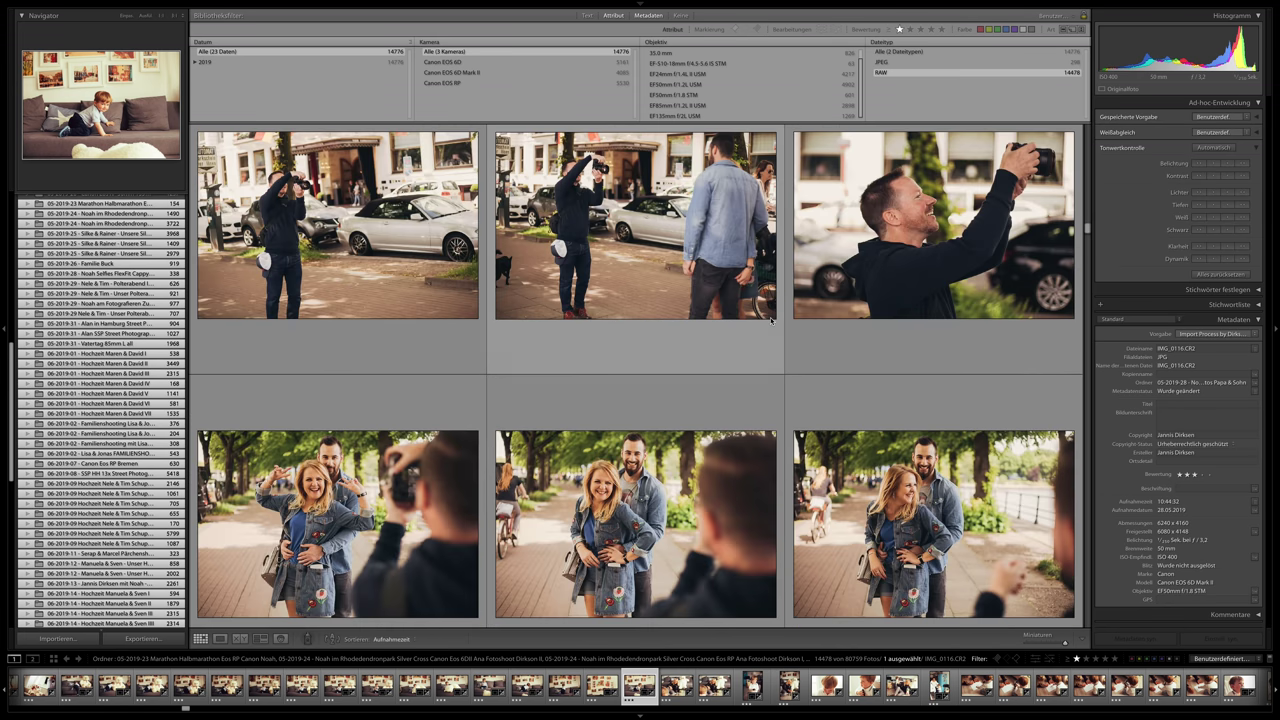
Browse the tree-lined promenade photos of couples and the mother with her baby through to the shoot at the waterfront railing.
scroll(771, 321, down, 4)
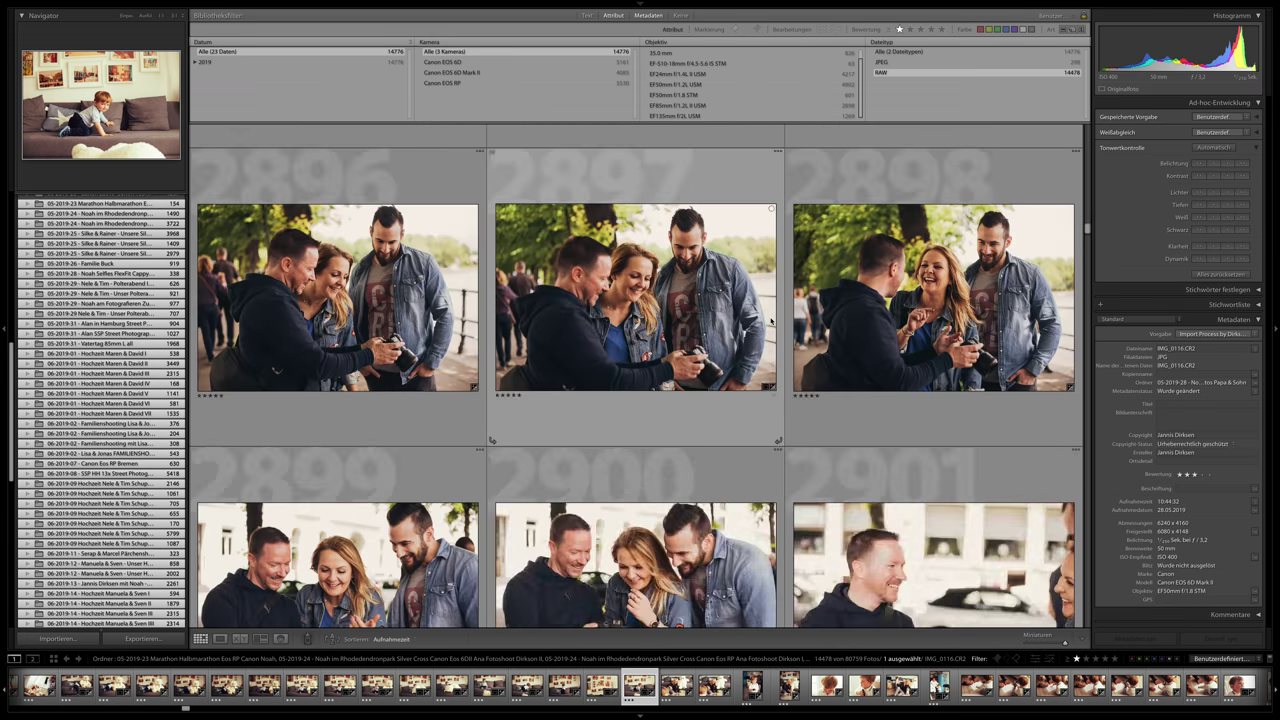
scroll(771, 321, down, 3)
scroll(771, 321, down, 5)
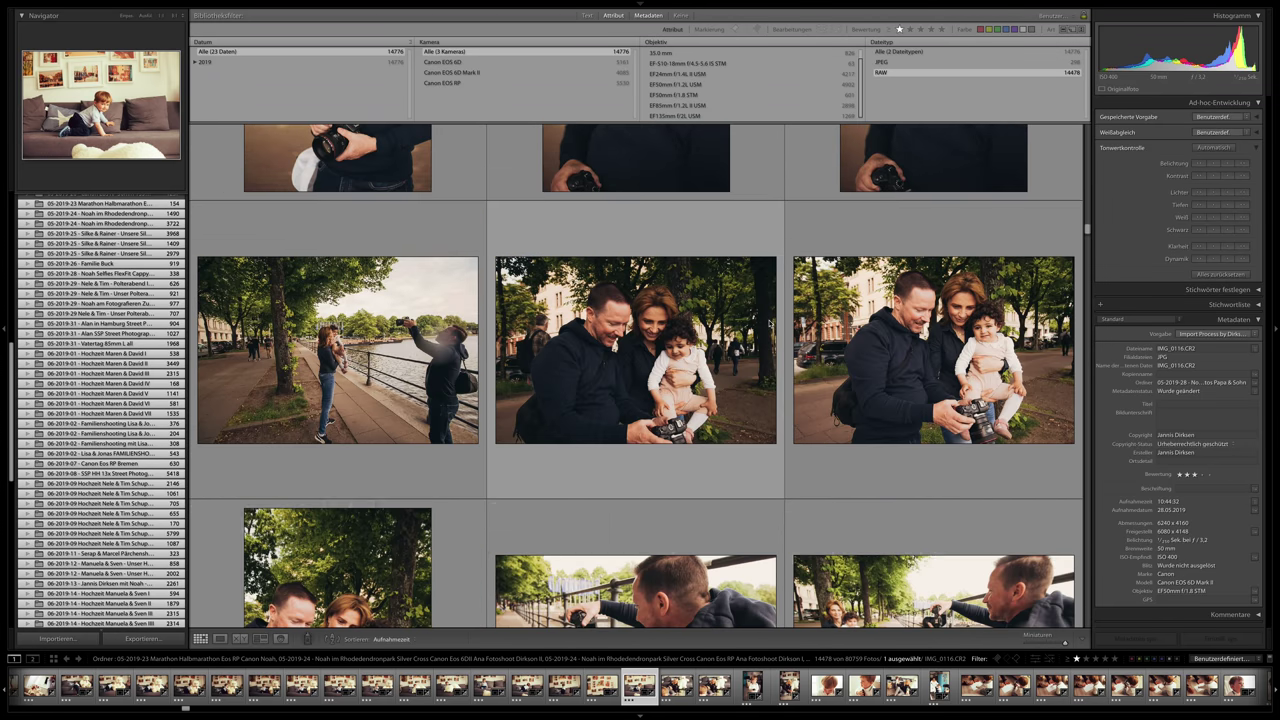
scroll(770, 322, down, 6)
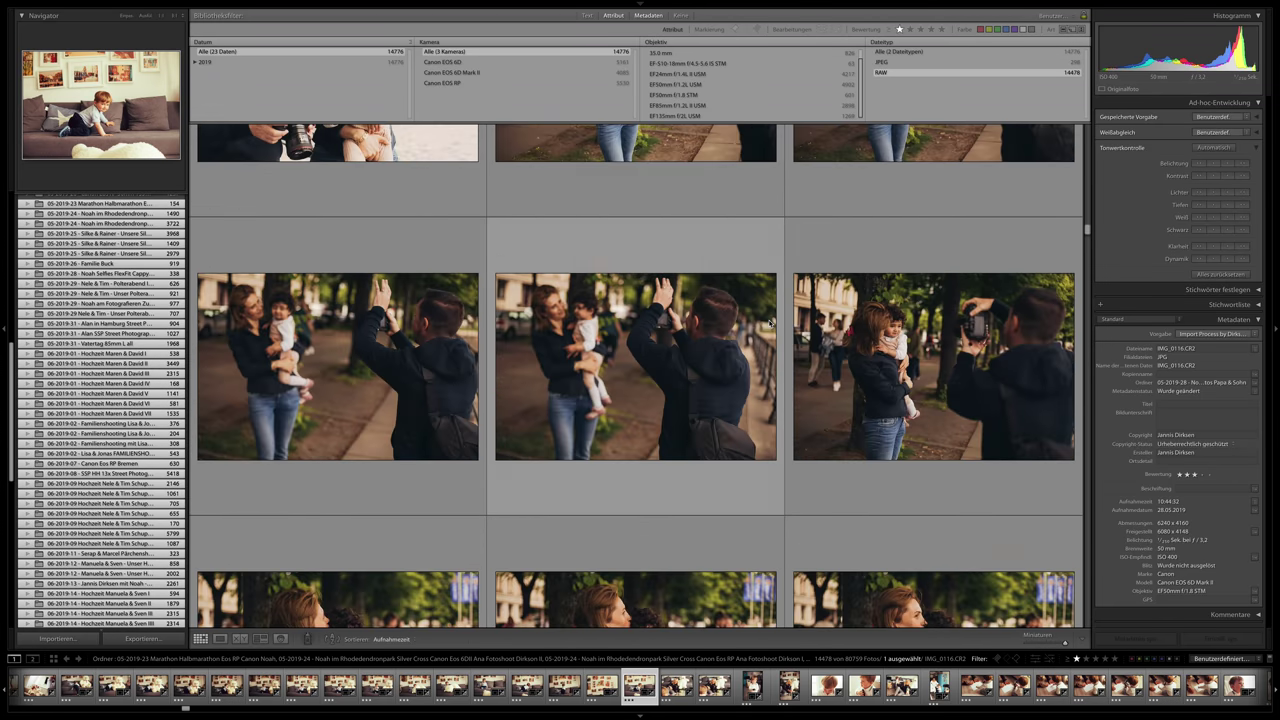
scroll(770, 322, down, 6)
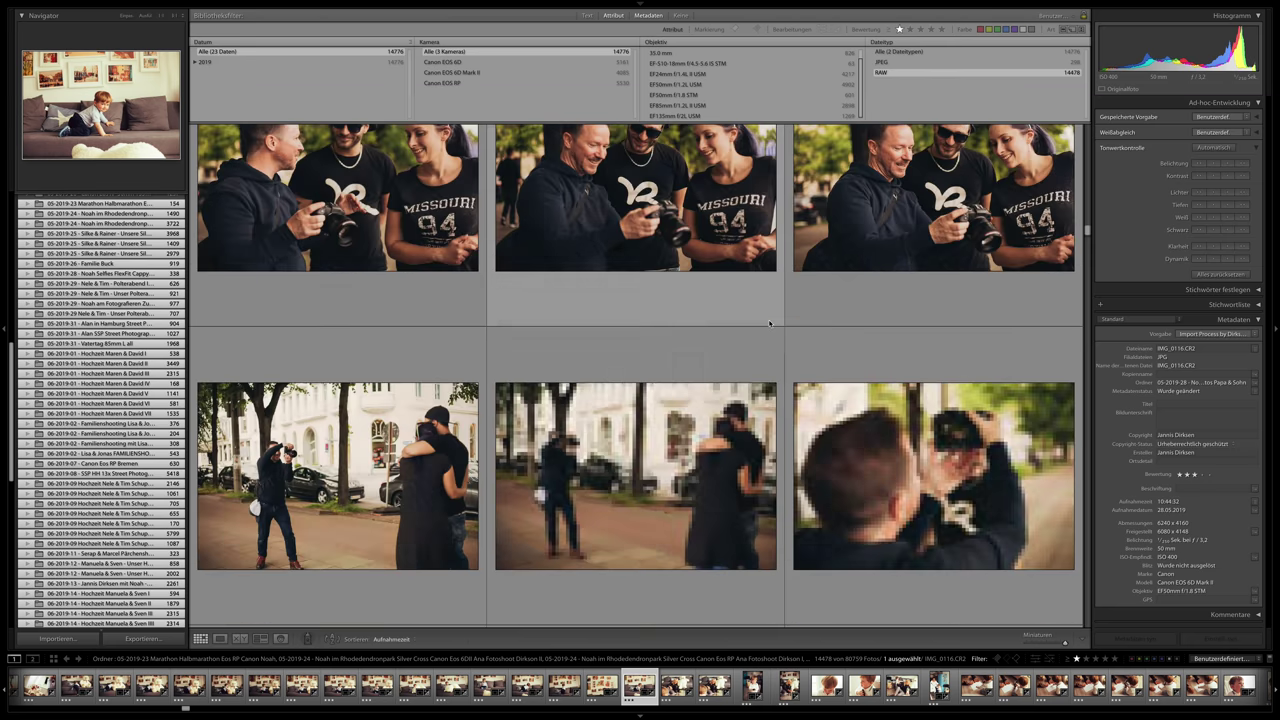
scroll(770, 322, down, 2)
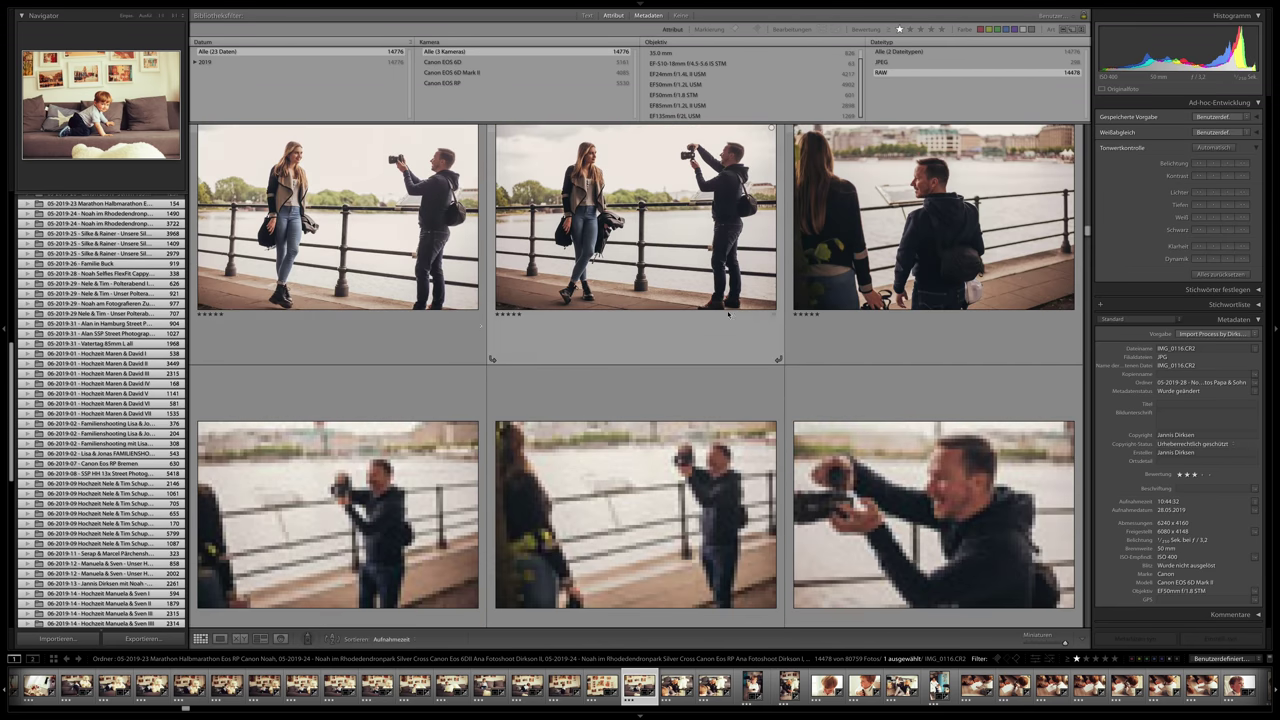
Check the mid-to-late May 2019 street photography shoots in the folder list.
scroll(57, 397, up, 3)
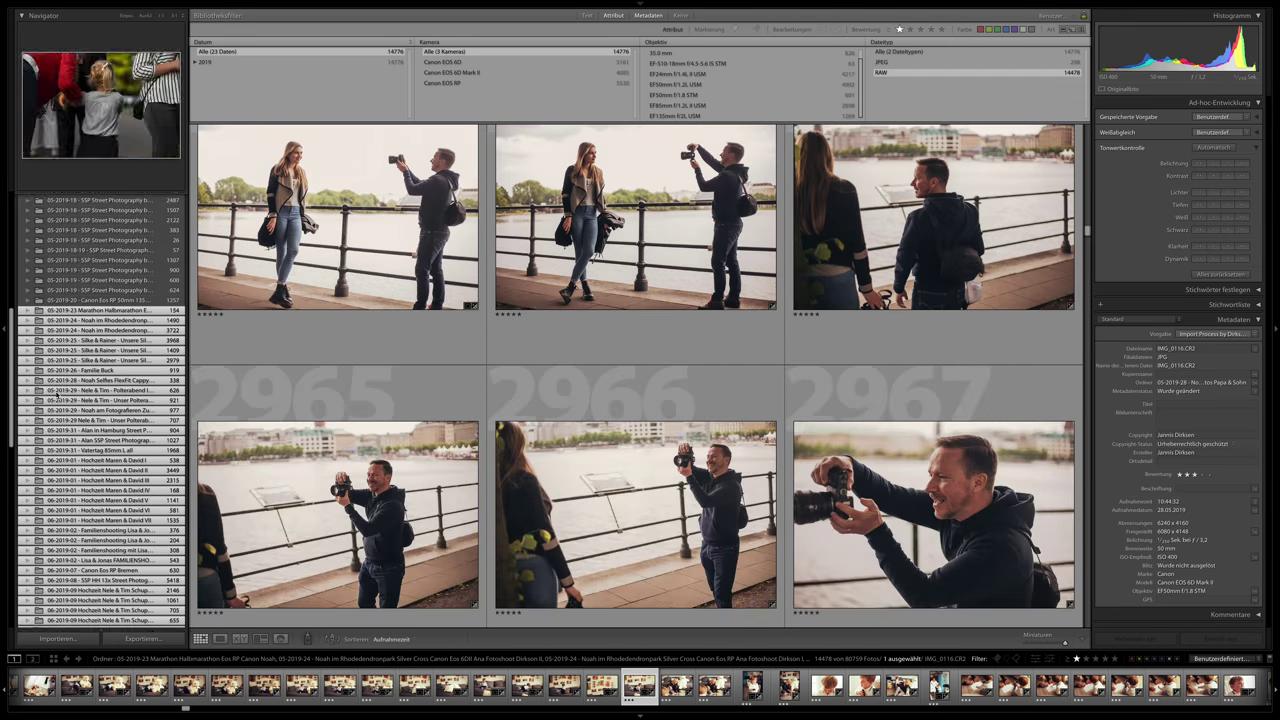
scroll(57, 396, down, 1)
scroll(57, 396, up, 3)
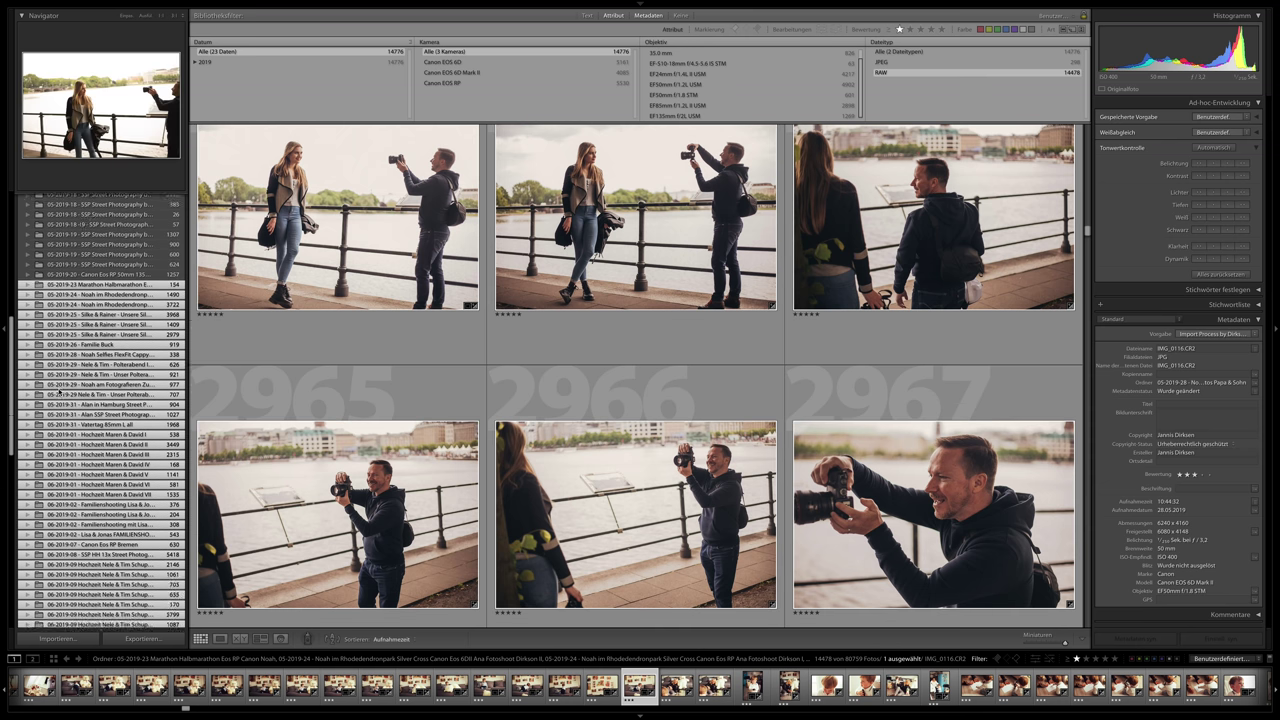
scroll(83, 370, up, 2)
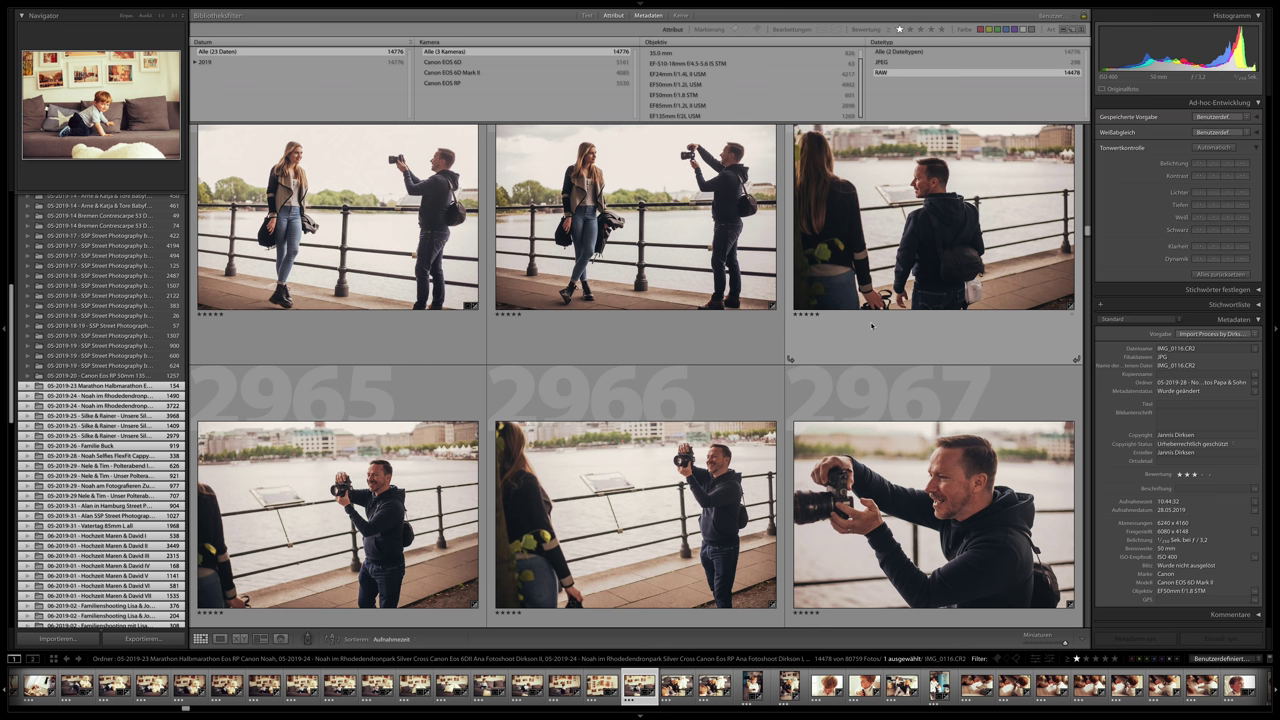
Browse from the blonde woman's portraits under the tree to the couples' group photos and the swans by the water.
scroll(770, 322, down, 3)
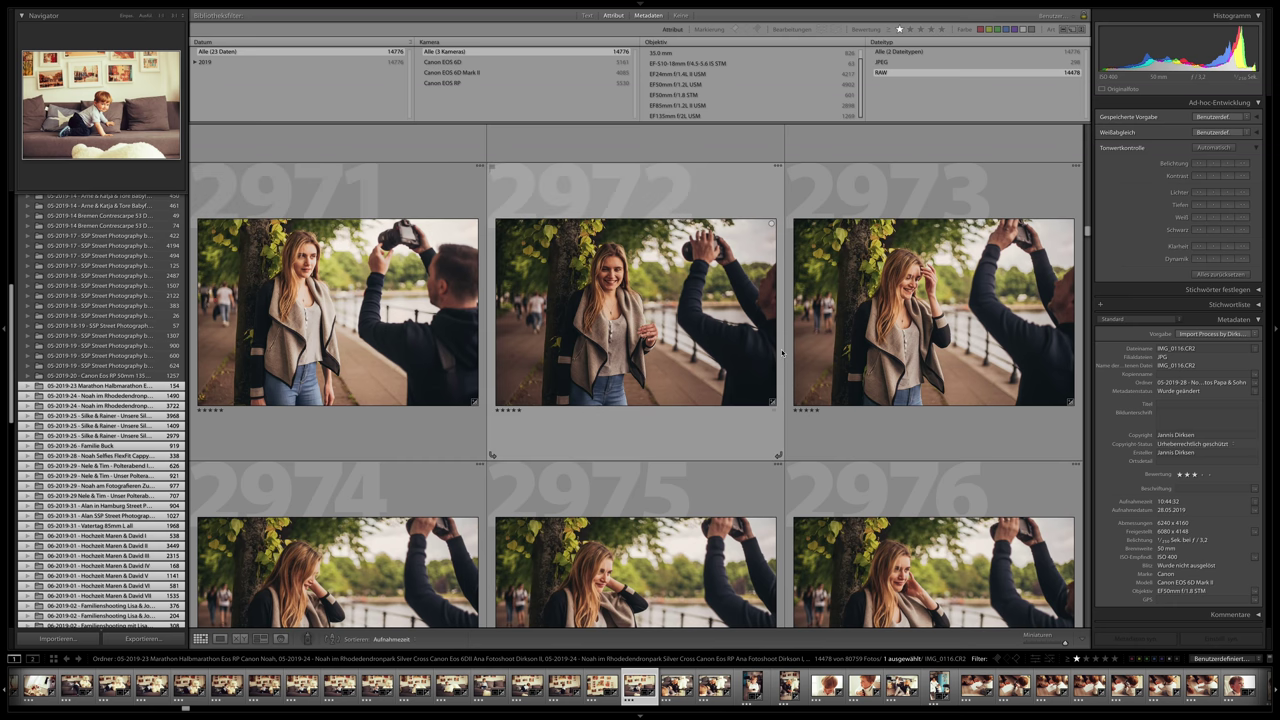
scroll(783, 350, down, 2)
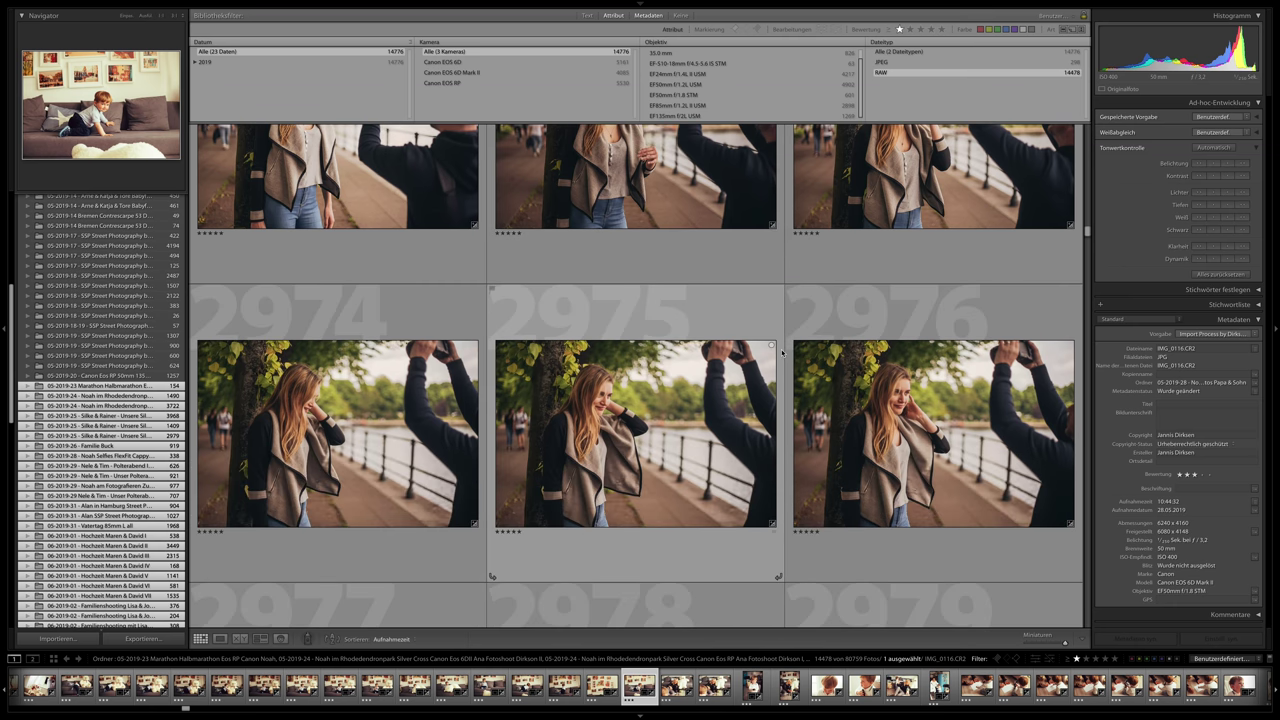
scroll(783, 352, down, 3)
scroll(783, 352, down, 4)
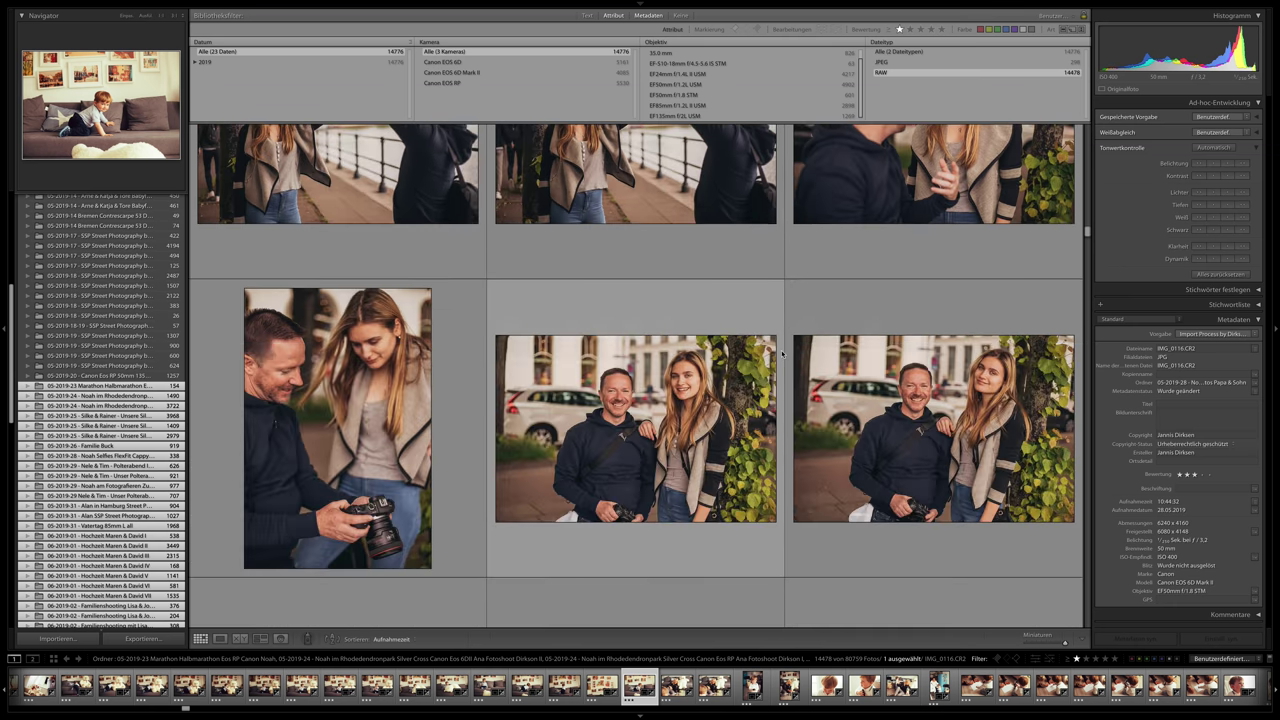
scroll(781, 354, down, 4)
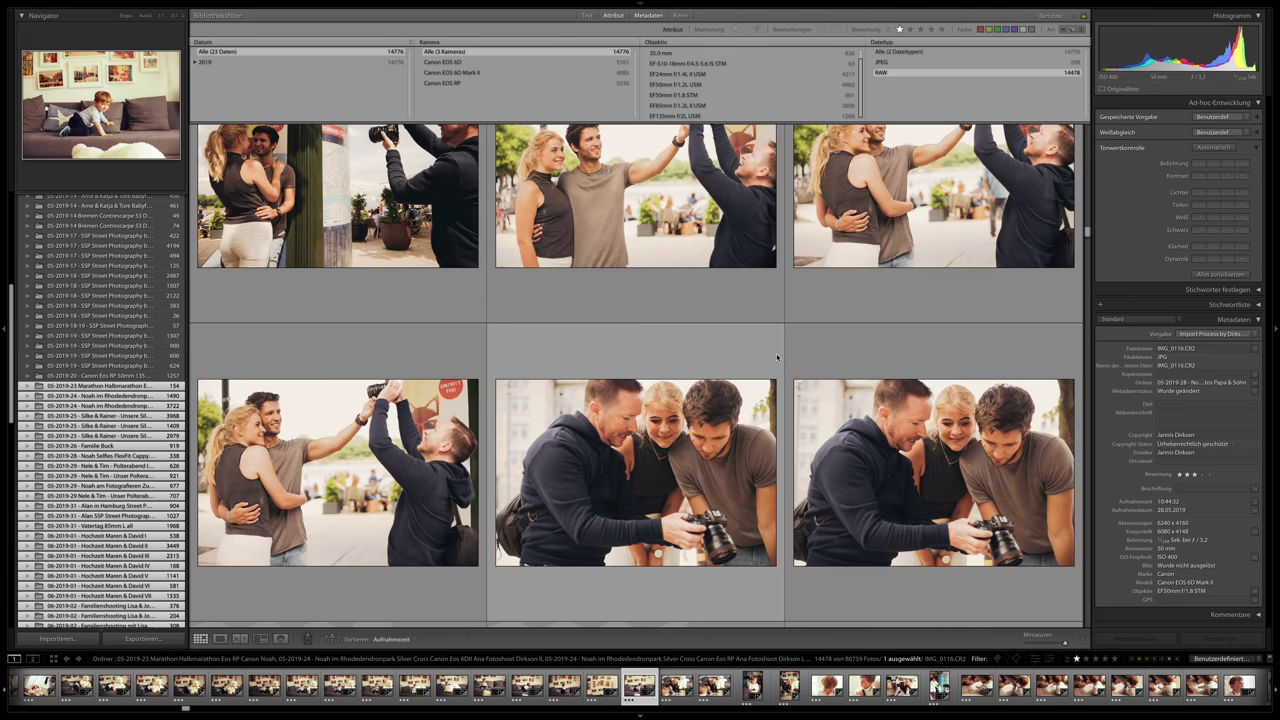
scroll(777, 357, down, 5)
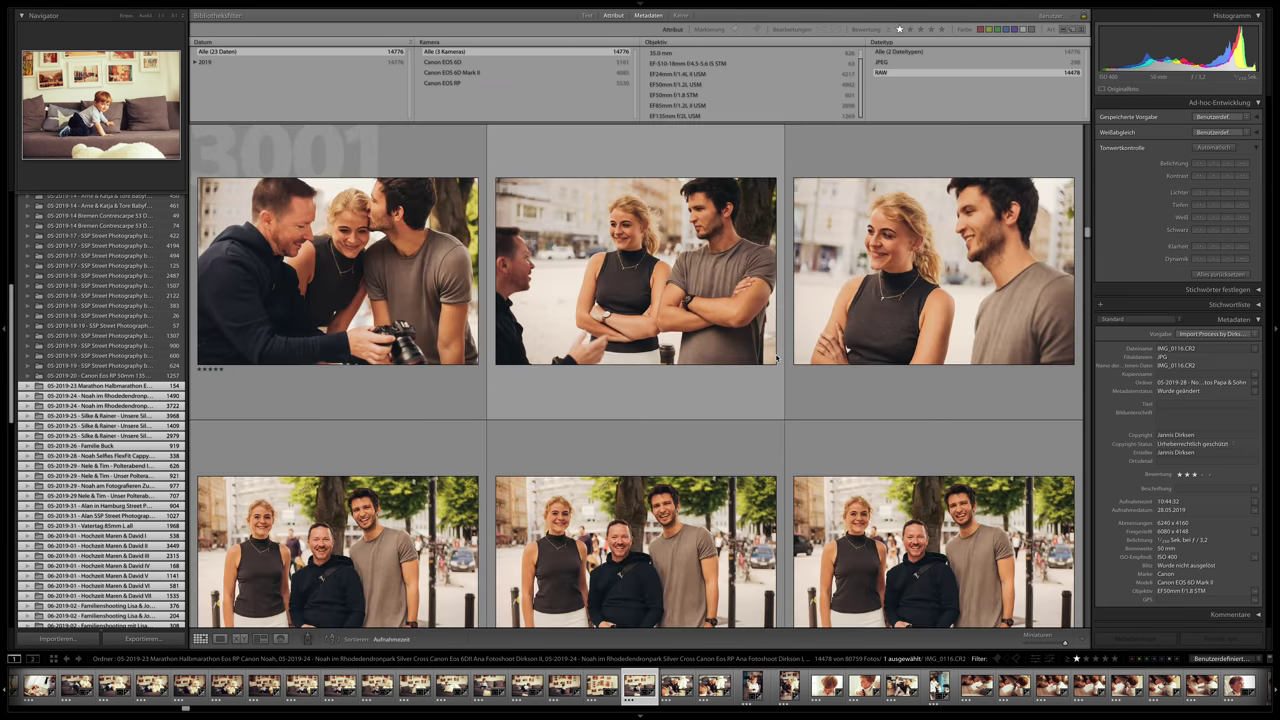
scroll(777, 357, down, 3)
scroll(776, 357, down, 2)
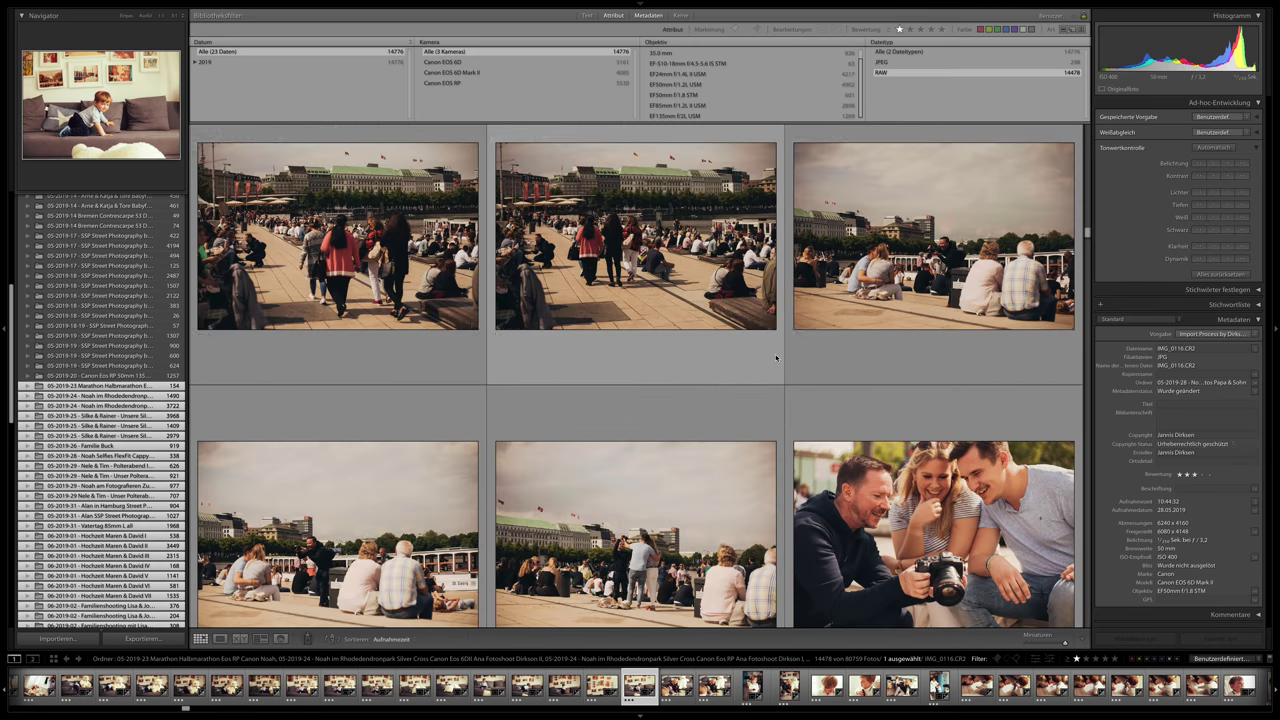
scroll(776, 357, down, 3)
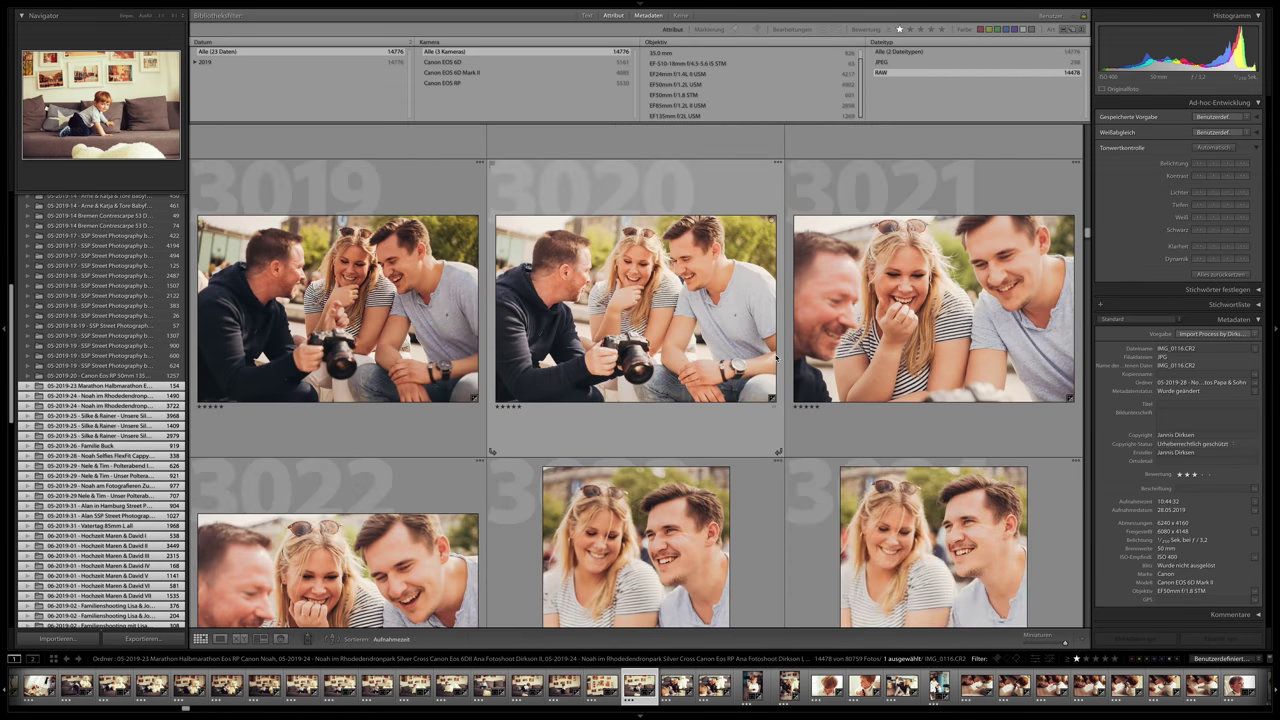
scroll(777, 357, down, 4)
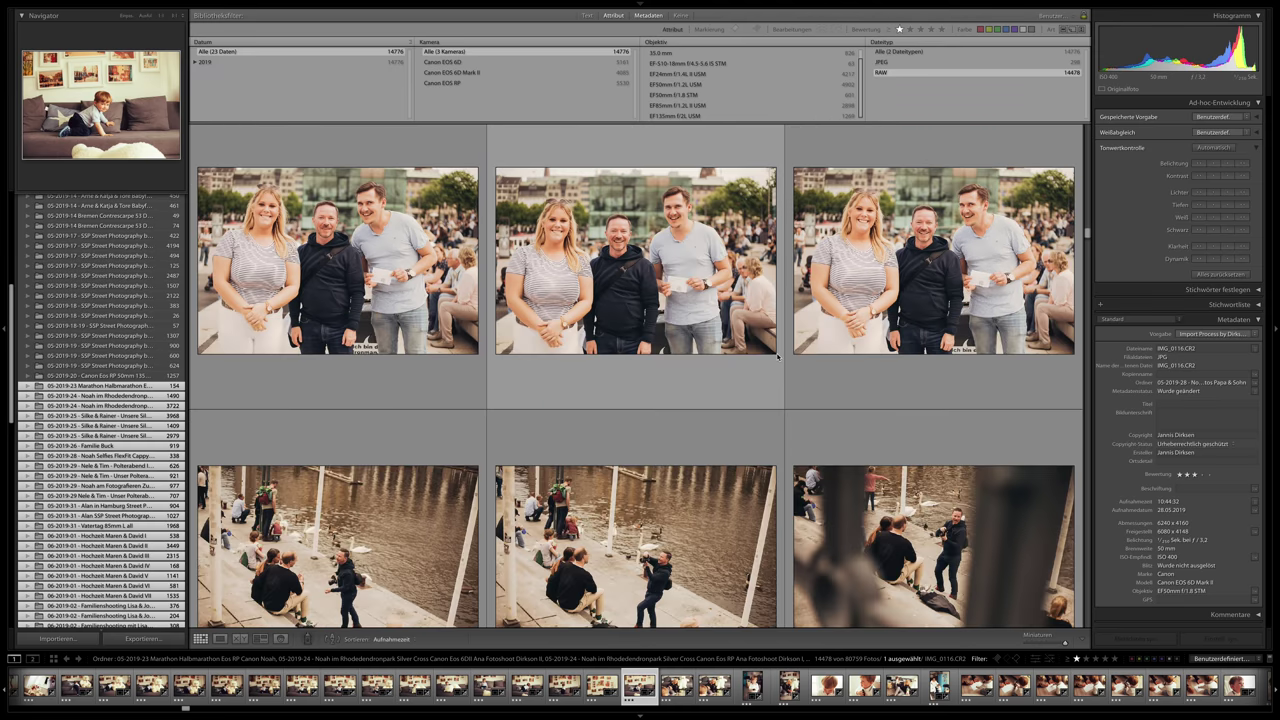
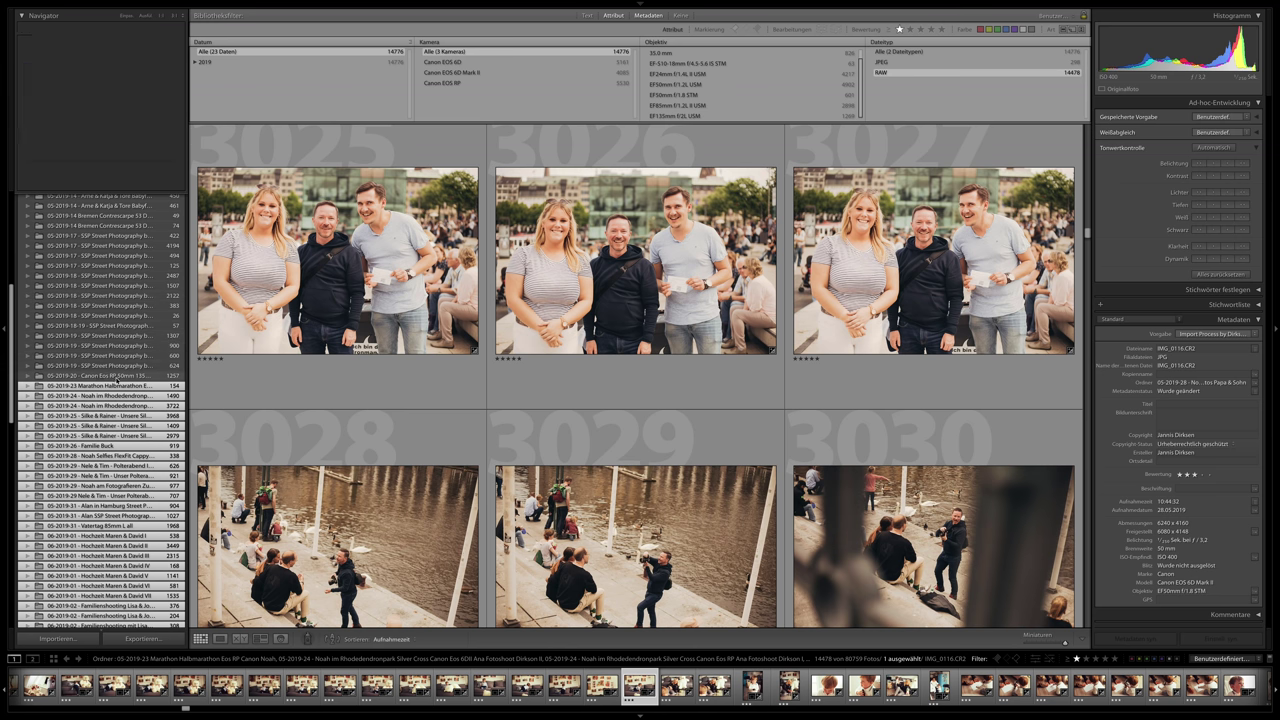
Look through the selected folders from the May 2019 street shoots to the June 2019 weddings and family shoots.
scroll(92, 388, down, 2)
scroll(90, 388, down, 6)
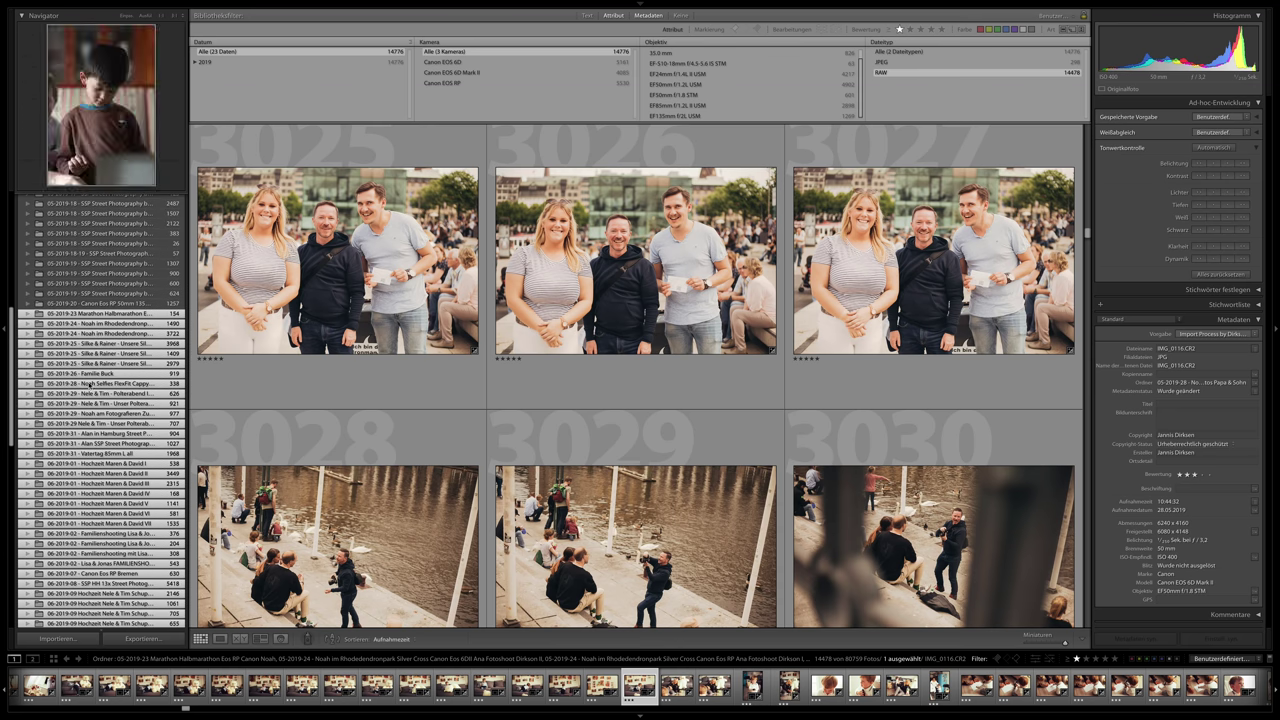
scroll(97, 418, down, 2)
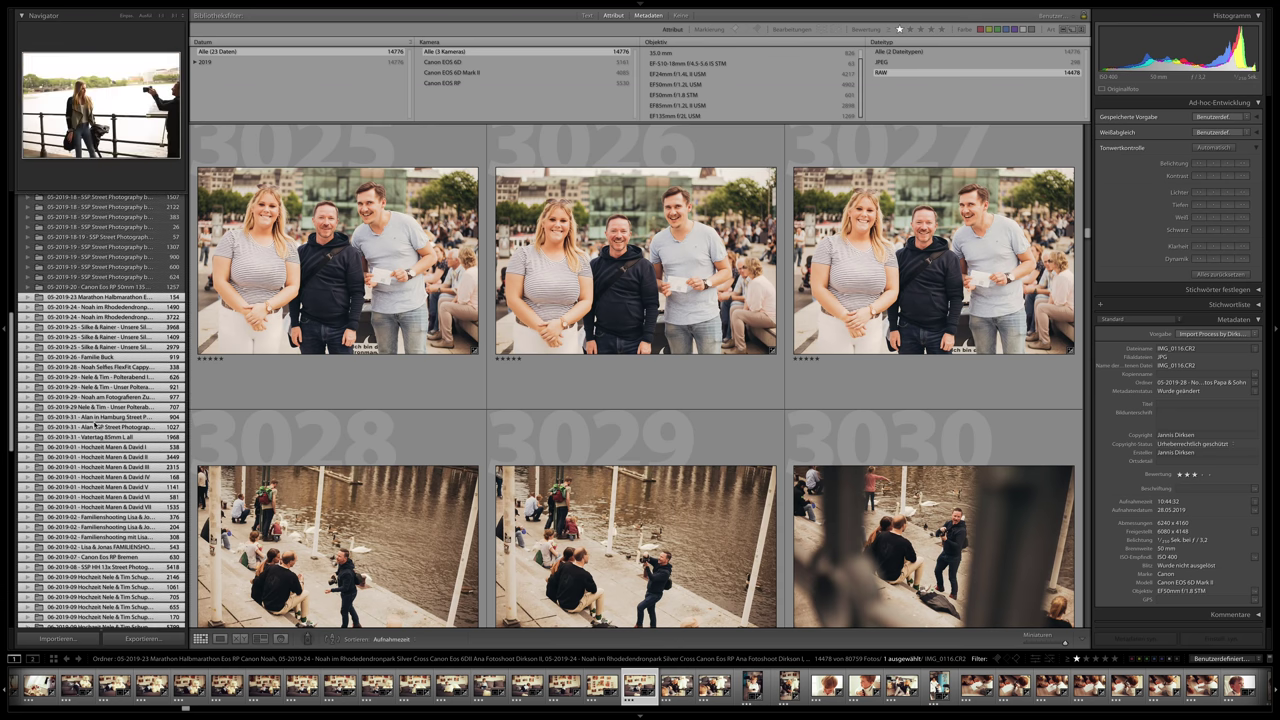
scroll(90, 427, down, 4)
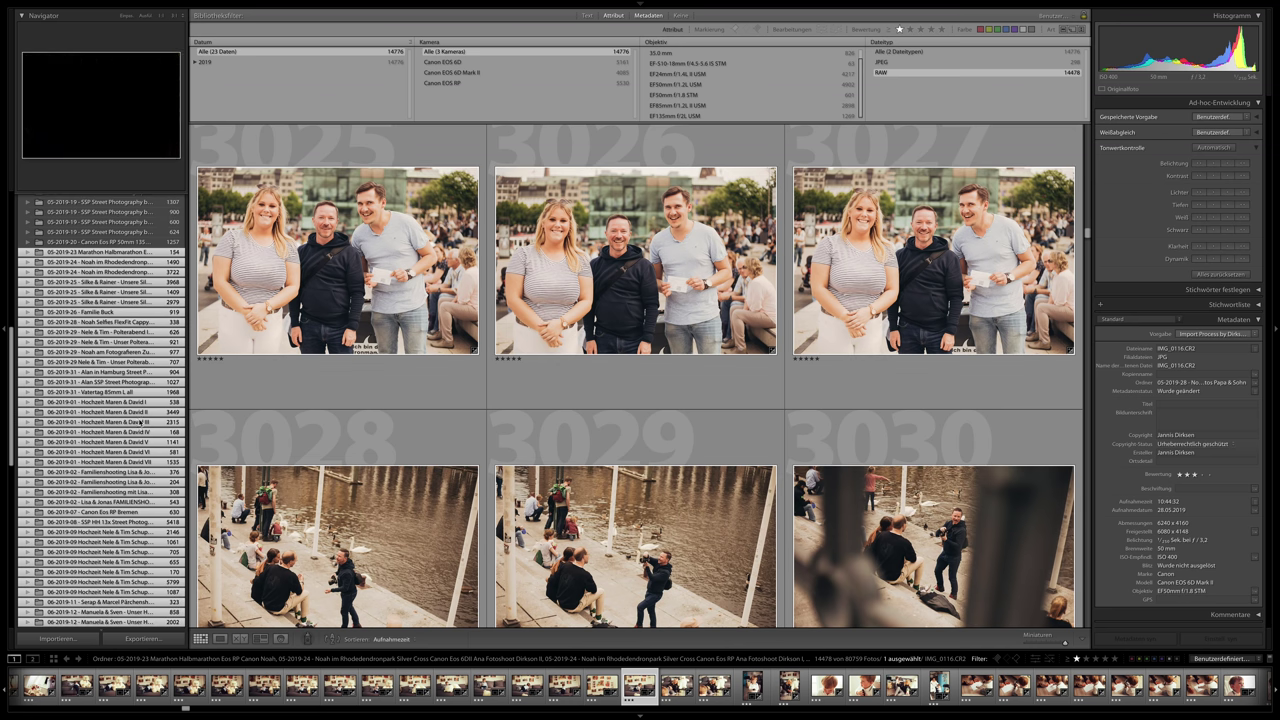
scroll(122, 466, down, 2)
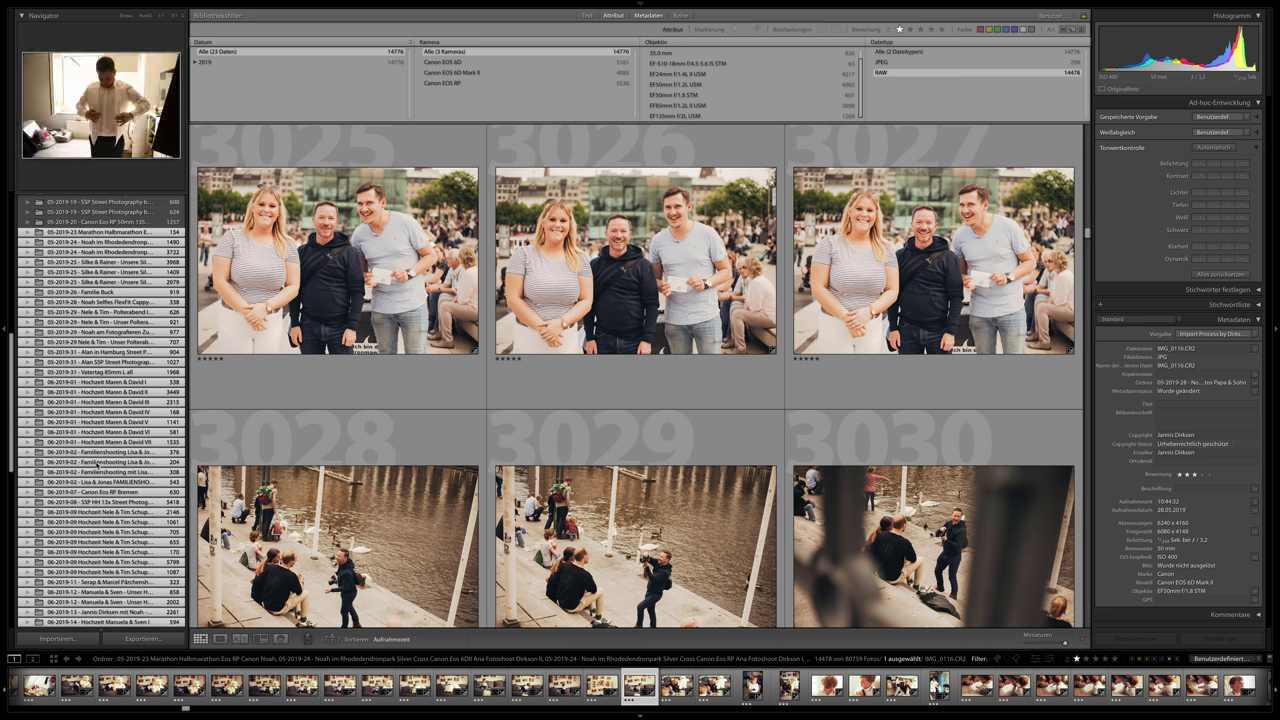
scroll(128, 466, down, 10)
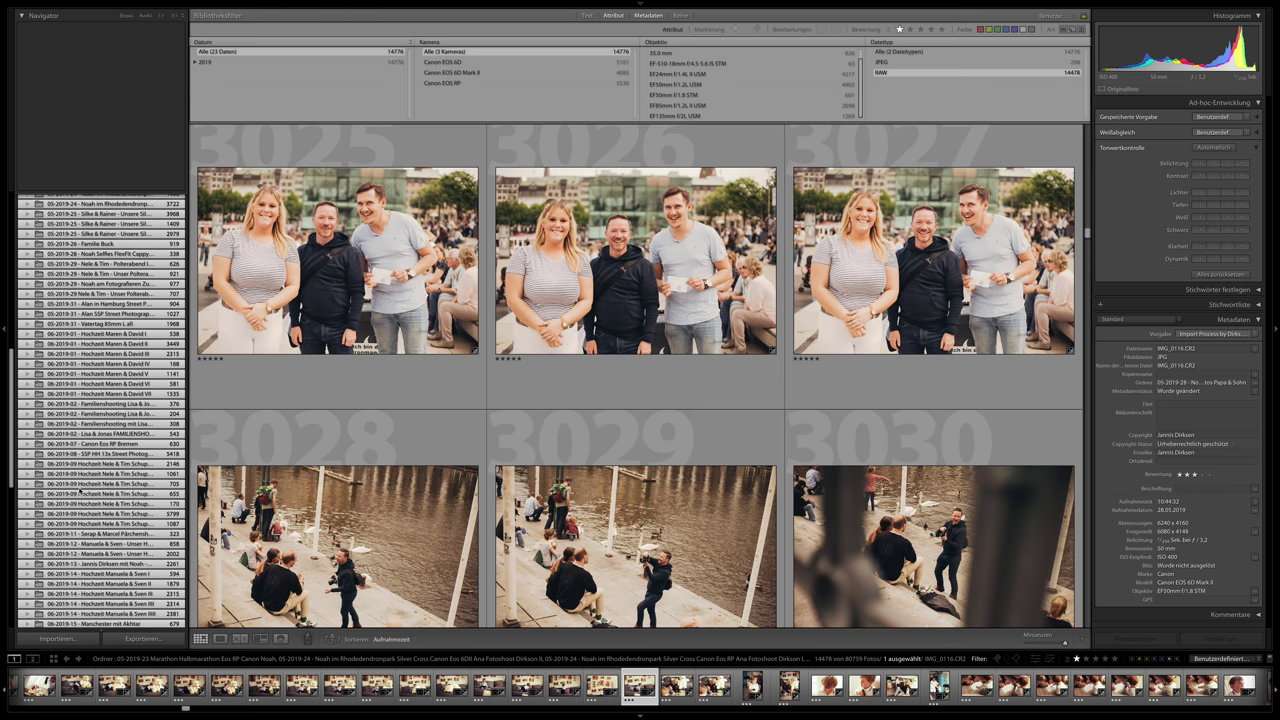
scroll(513, 369, down, 10)
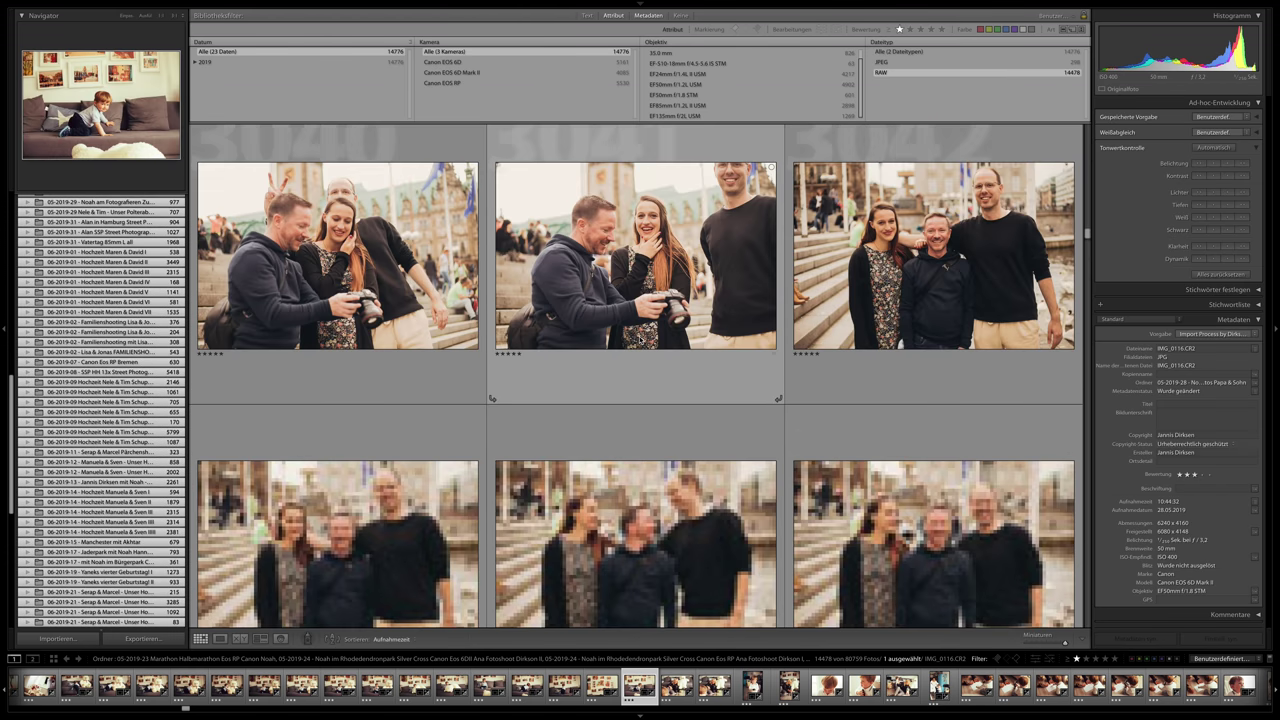
Hide the side panels and browse ahead through the wedding groups and garden guitar photos to the toddler in the straw hat.
drag(1088, 236, 1086, 259)
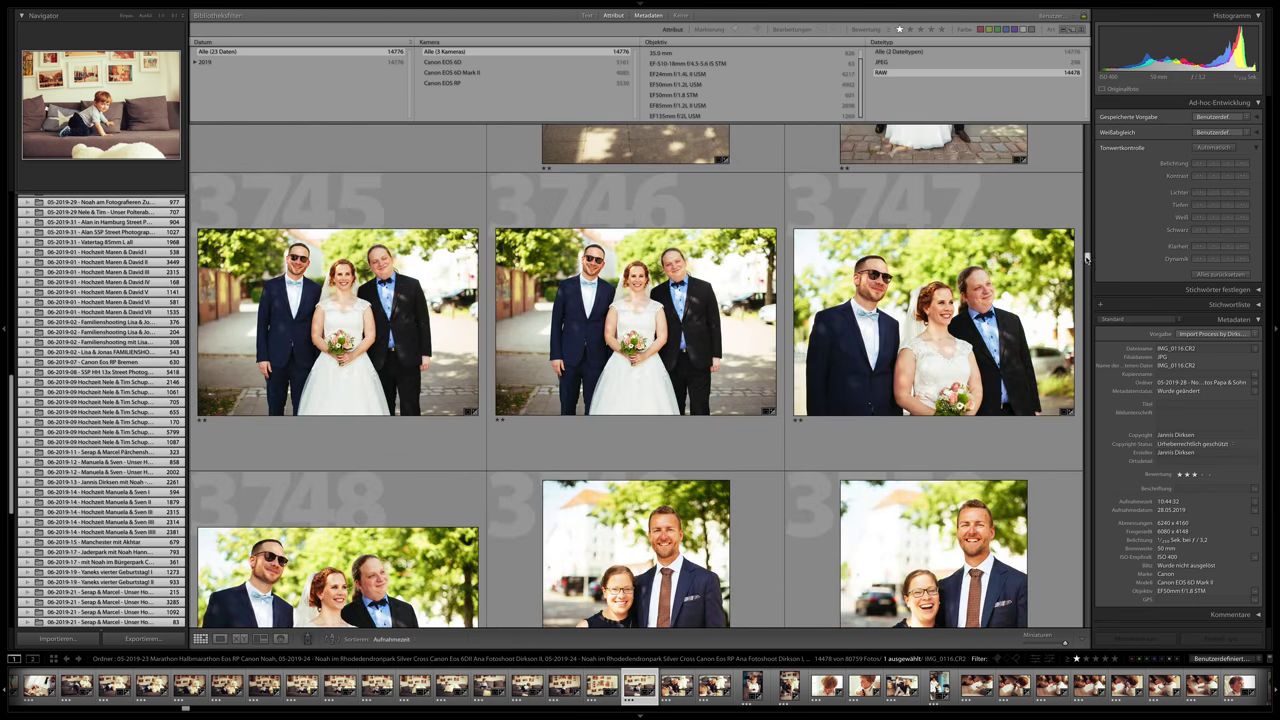
key(Tab)
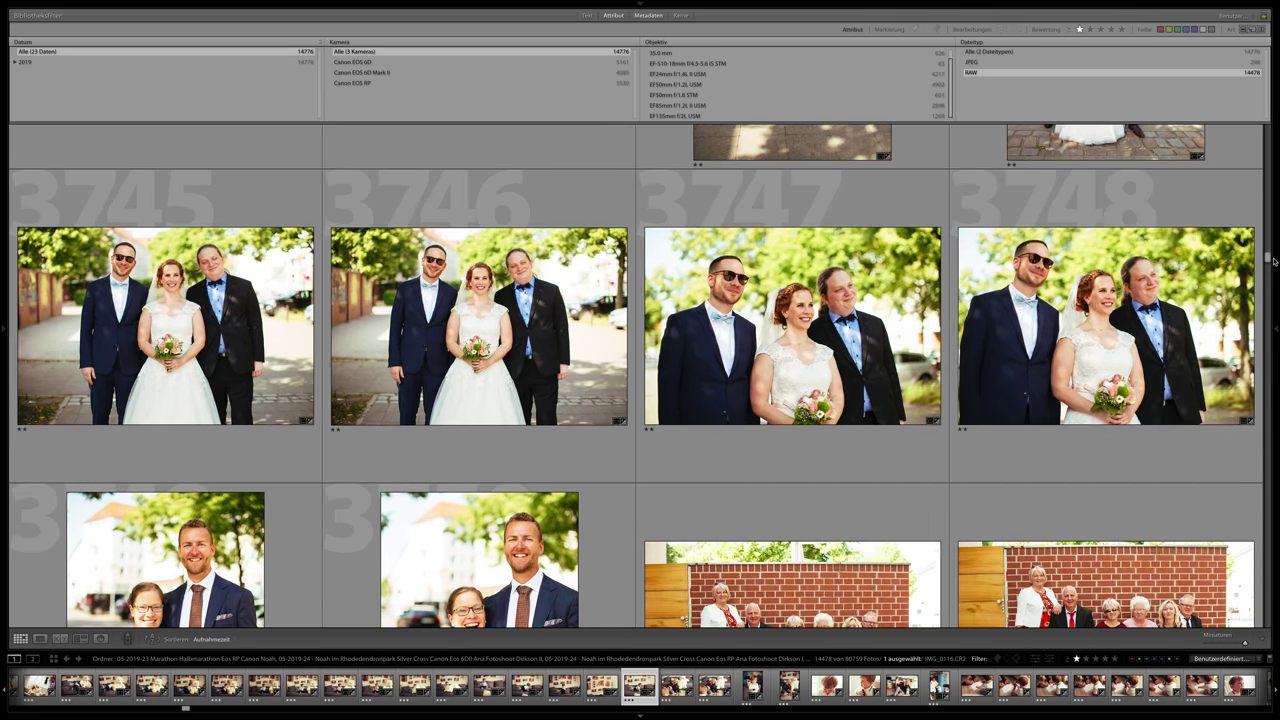
drag(1268, 258, 1267, 300)
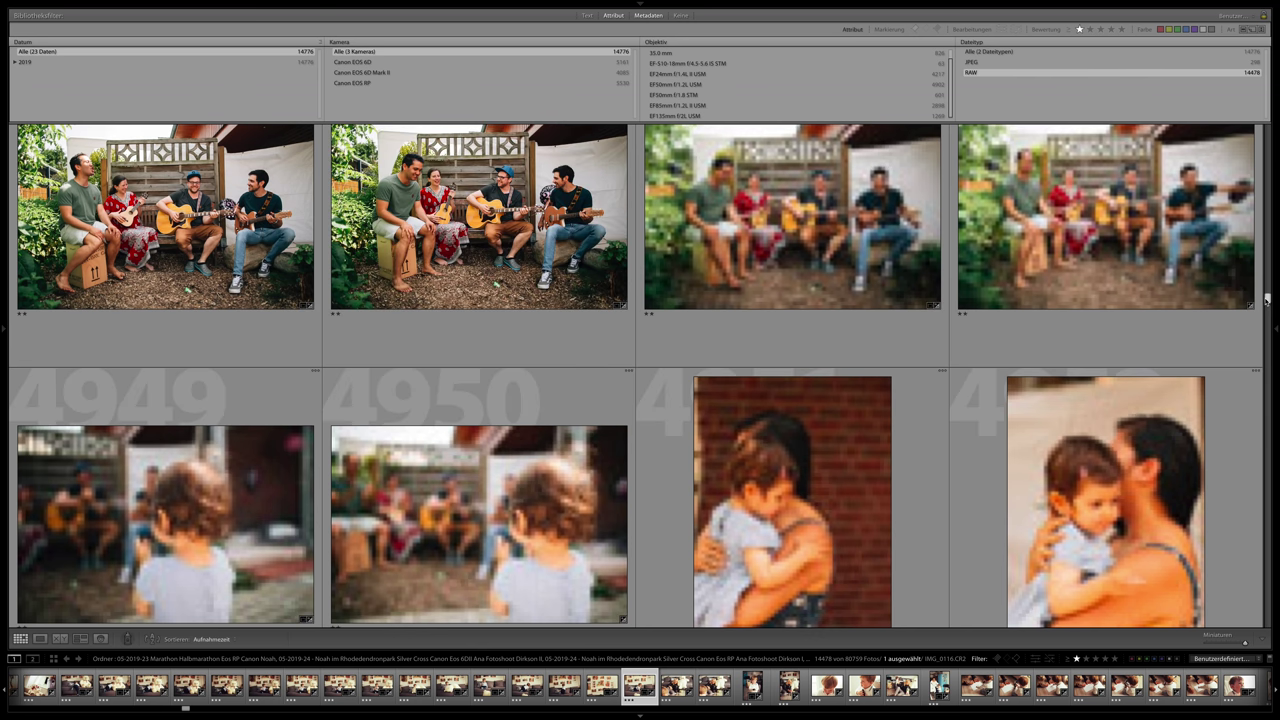
drag(1266, 303, 1266, 371)
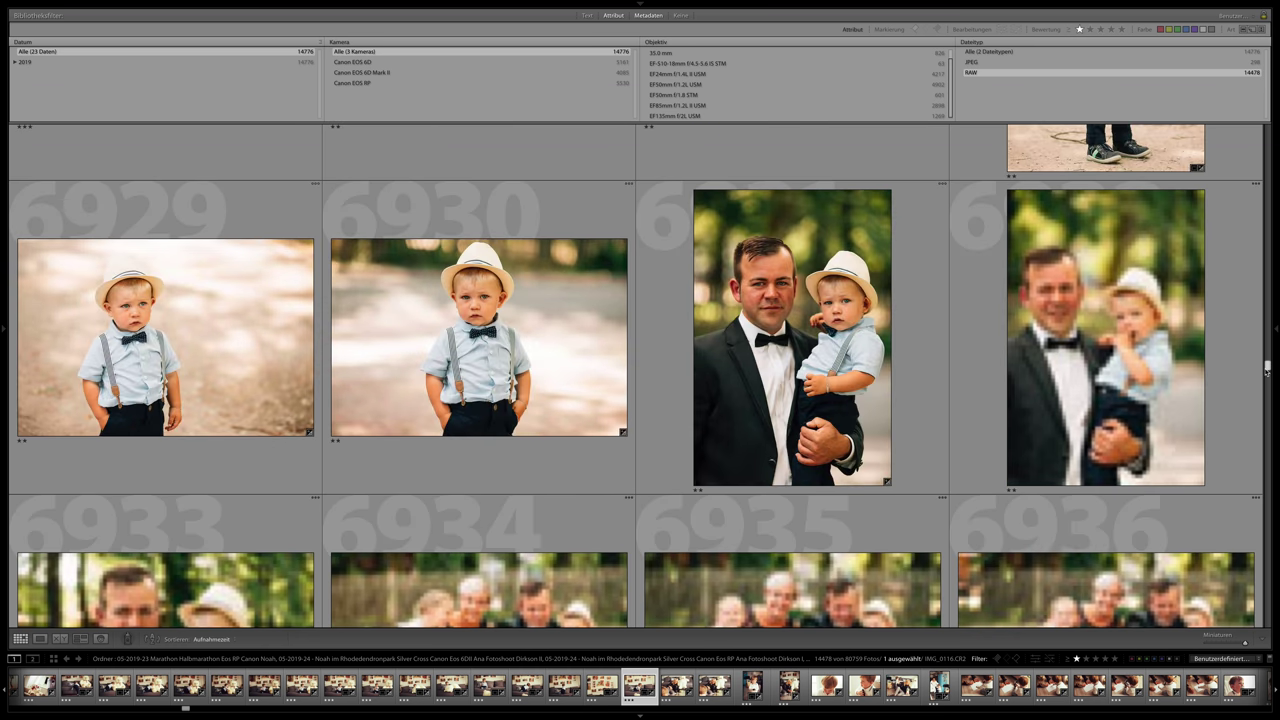
Browse ahead from the toddler in the straw hat through the wedding groups and party photos to the father-and-son portraits in baseball caps.
drag(1266, 370, 1267, 381)
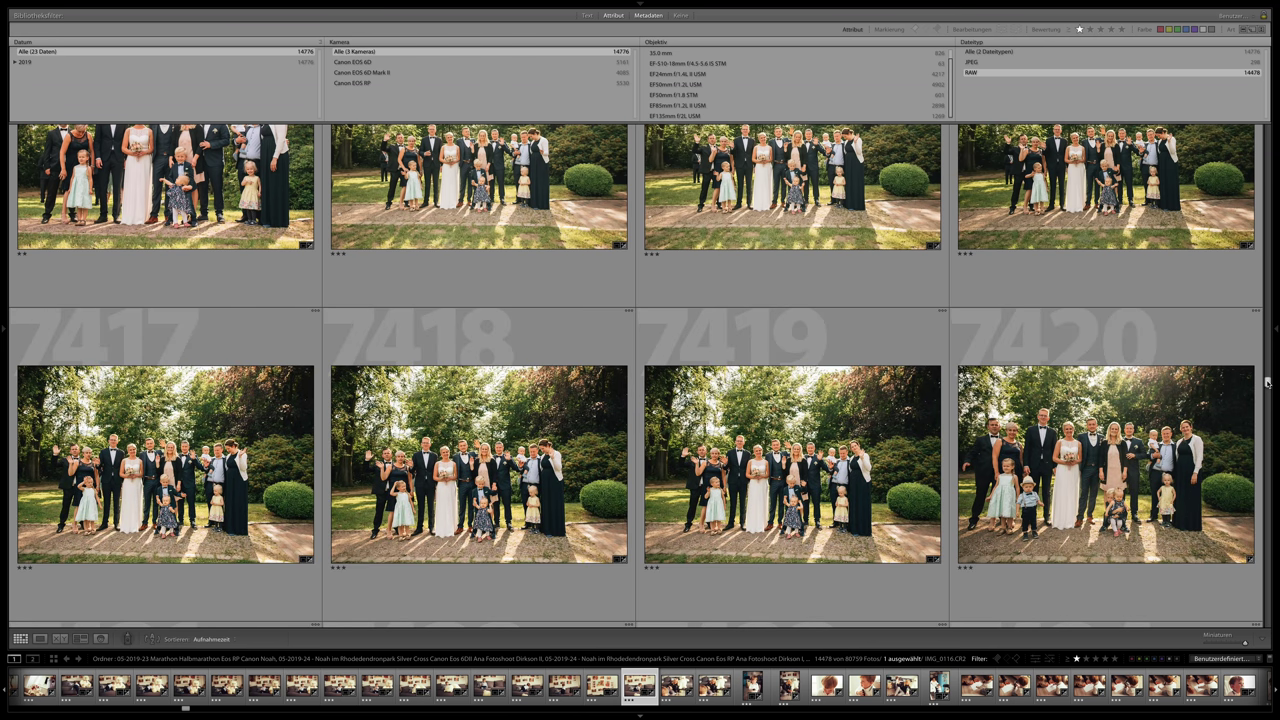
drag(1267, 383, 1268, 388)
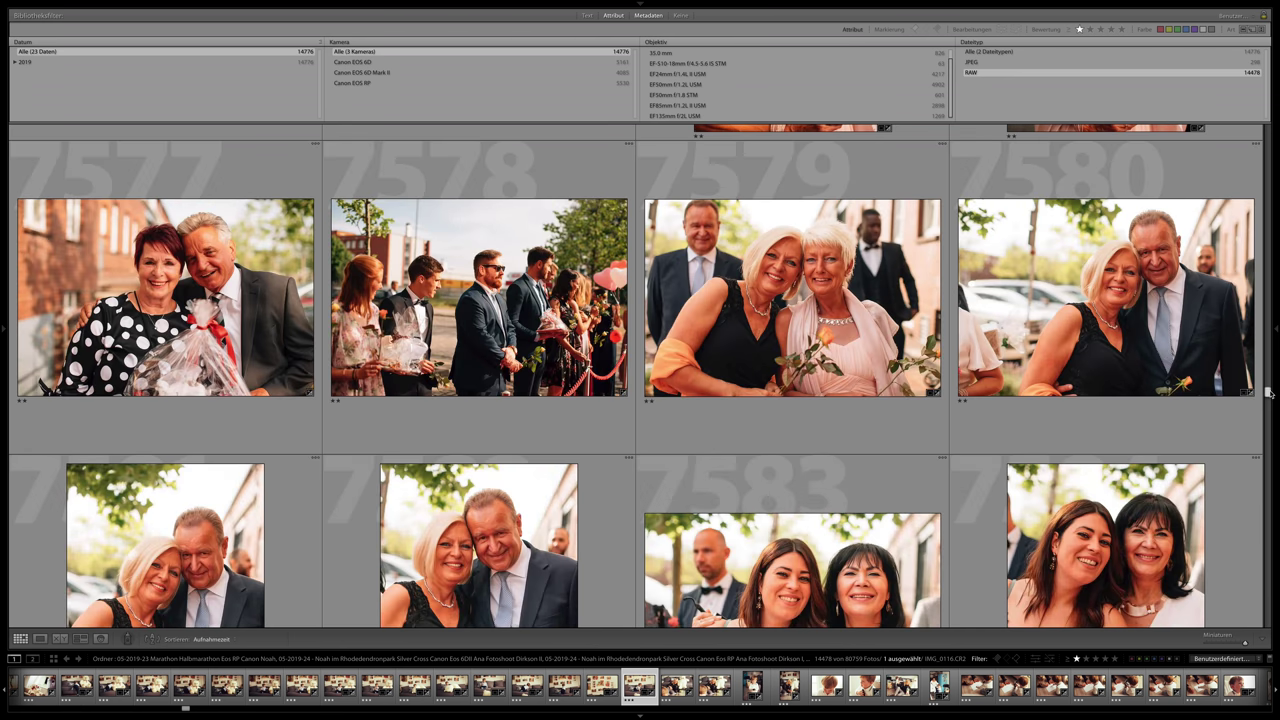
drag(1268, 392, 1267, 412)
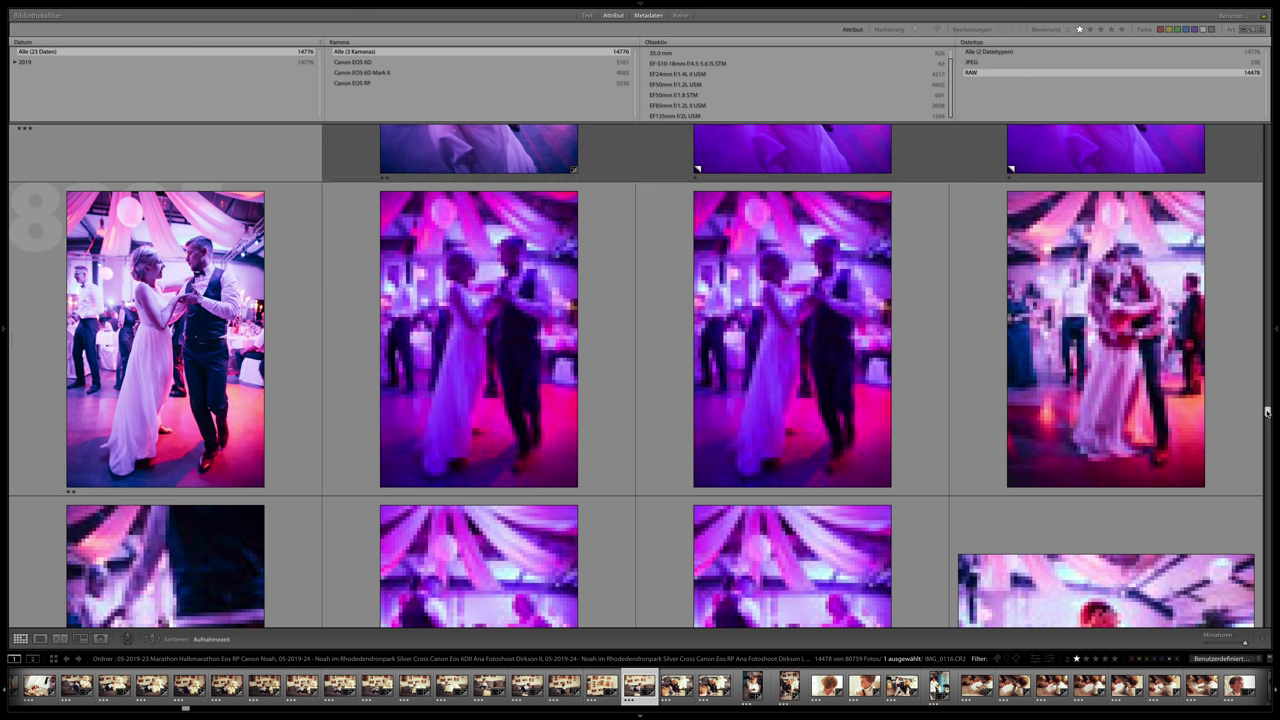
drag(1267, 415, 1267, 416)
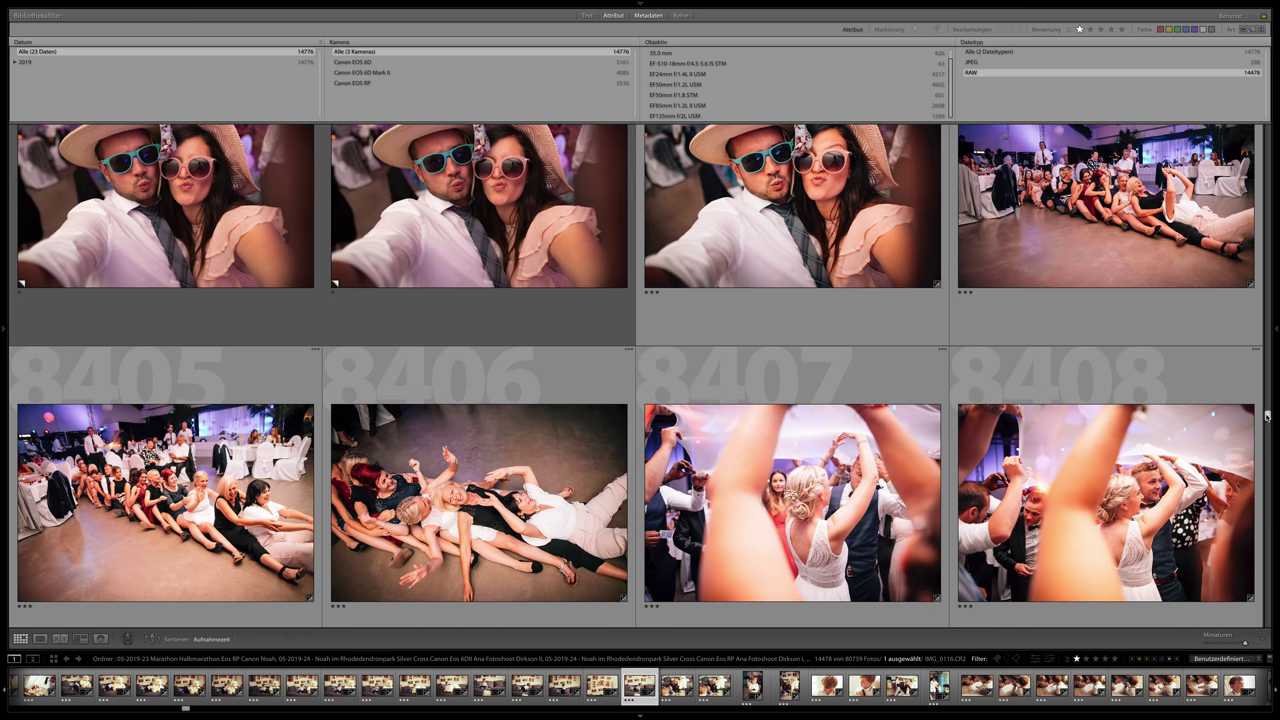
drag(1267, 418, 1267, 420)
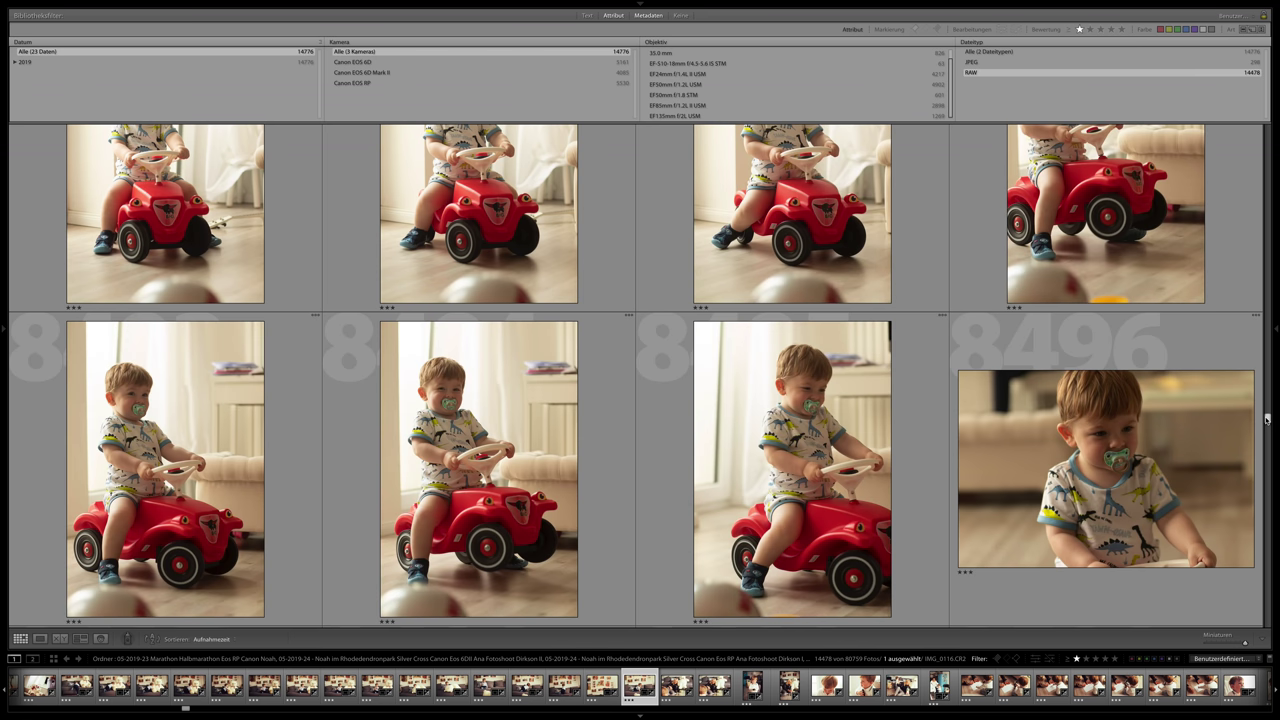
drag(1267, 422, 1270, 445)
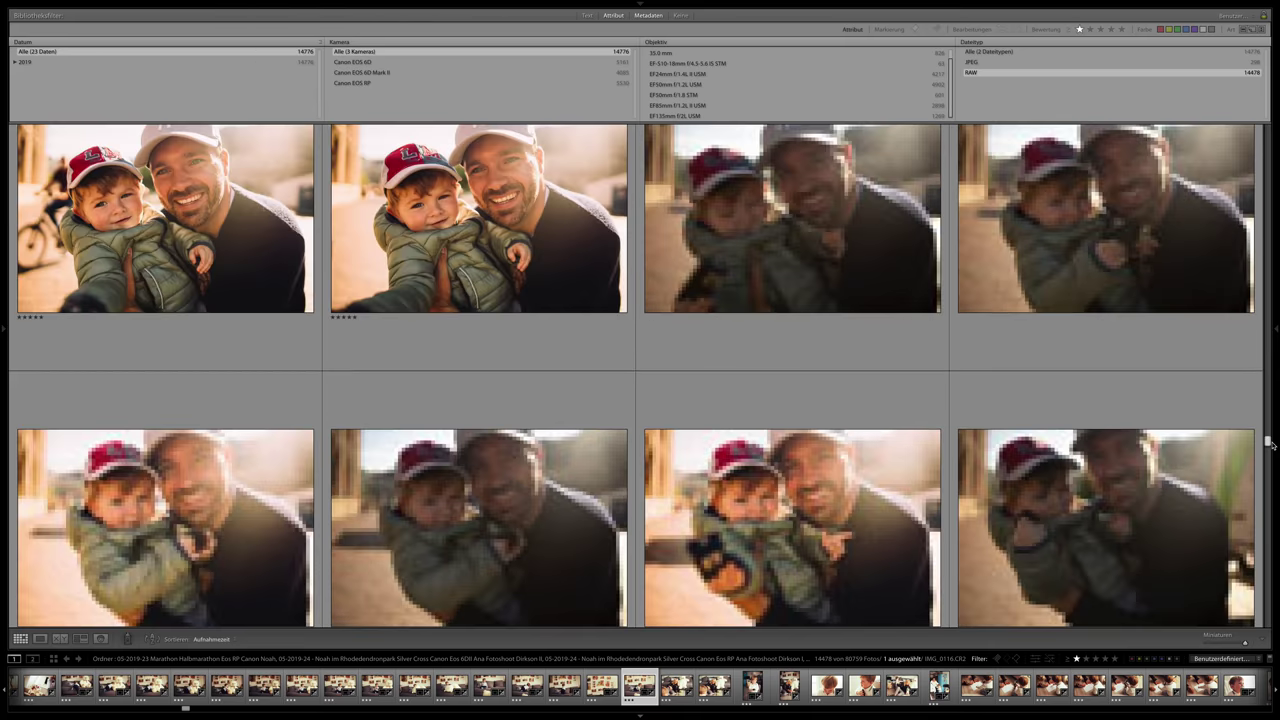
Look through the backlit father-and-son shots on the square, comparing the edited five-star picks with the neighbouring frames.
click(498, 262)
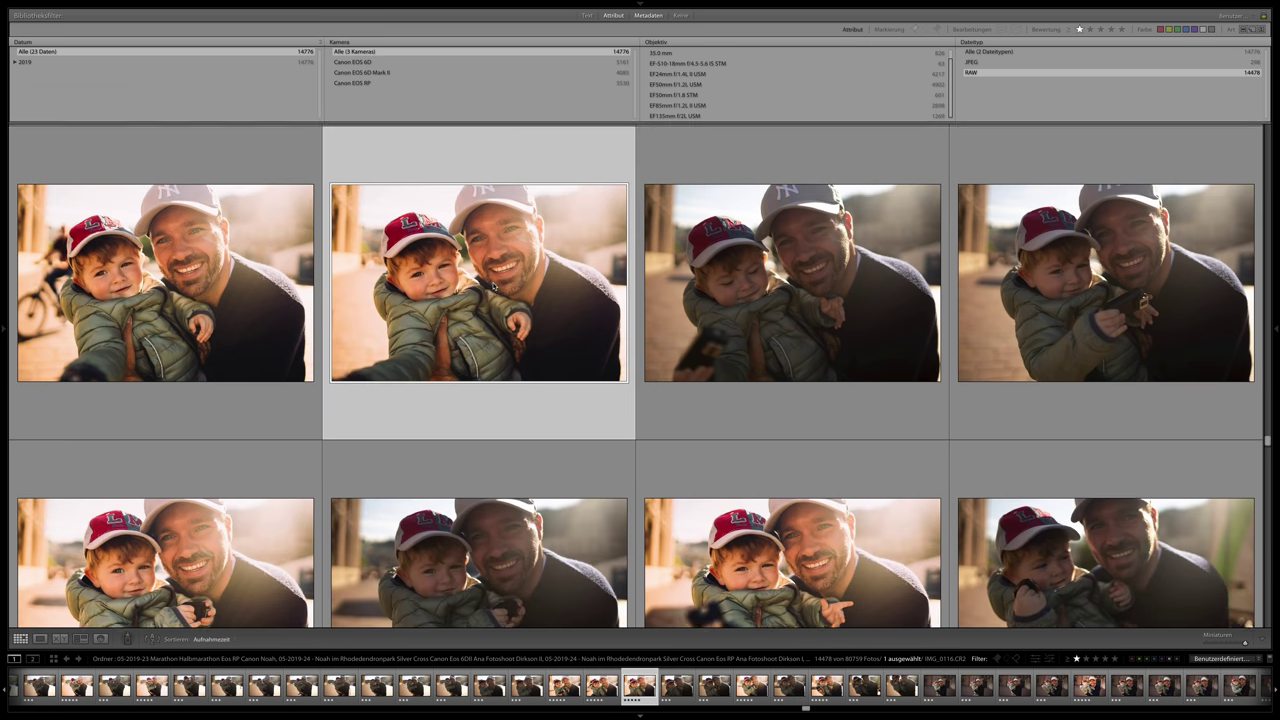
scroll(493, 285, down, 10)
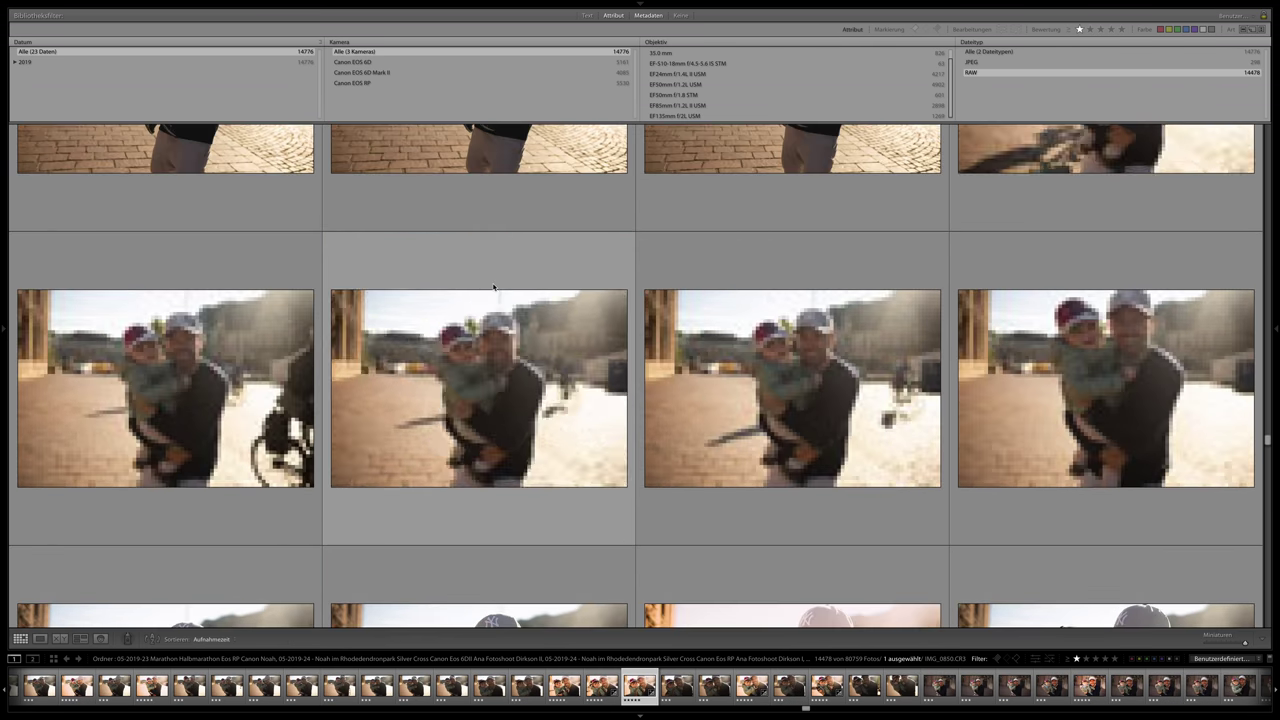
scroll(491, 290, up, 4)
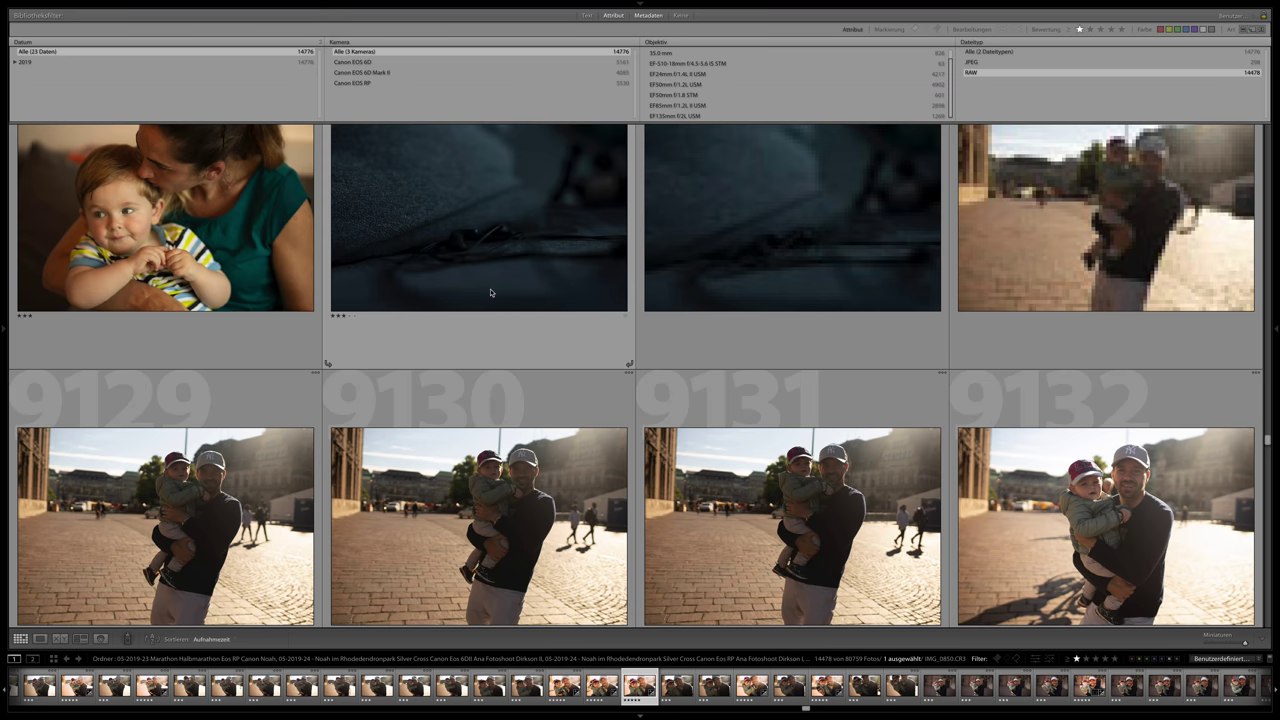
scroll(490, 292, down, 8)
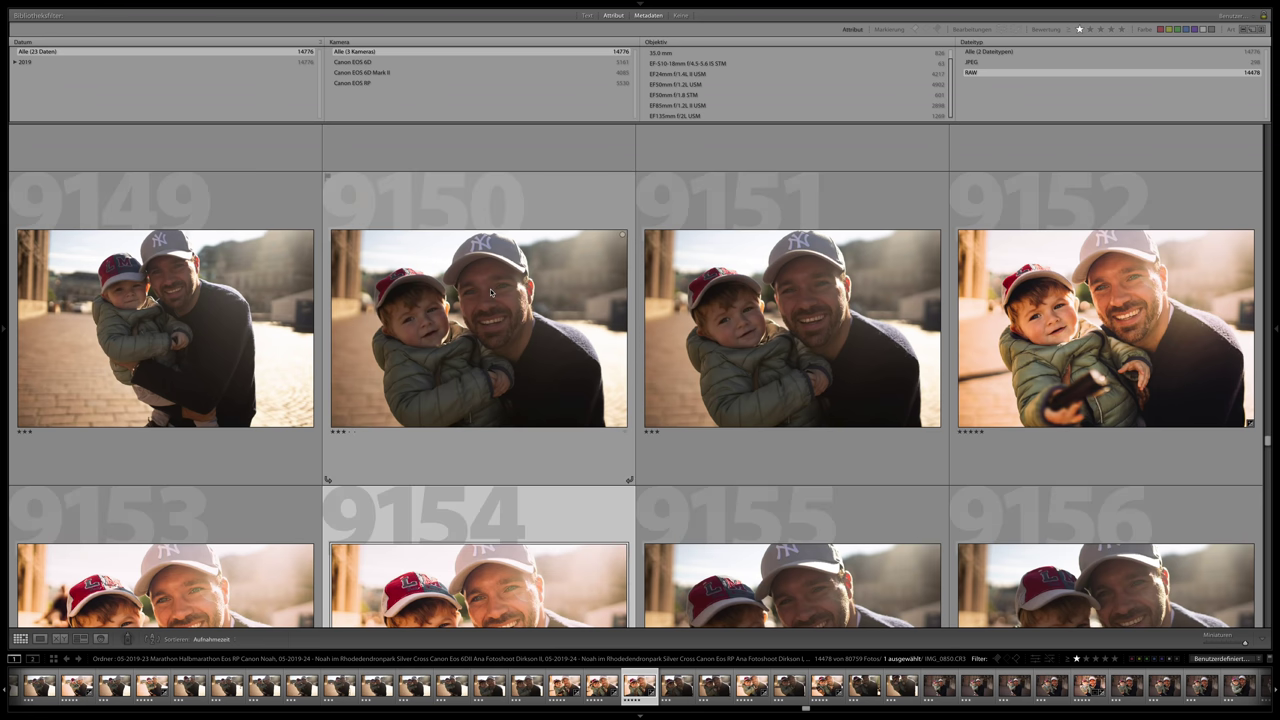
key(j)
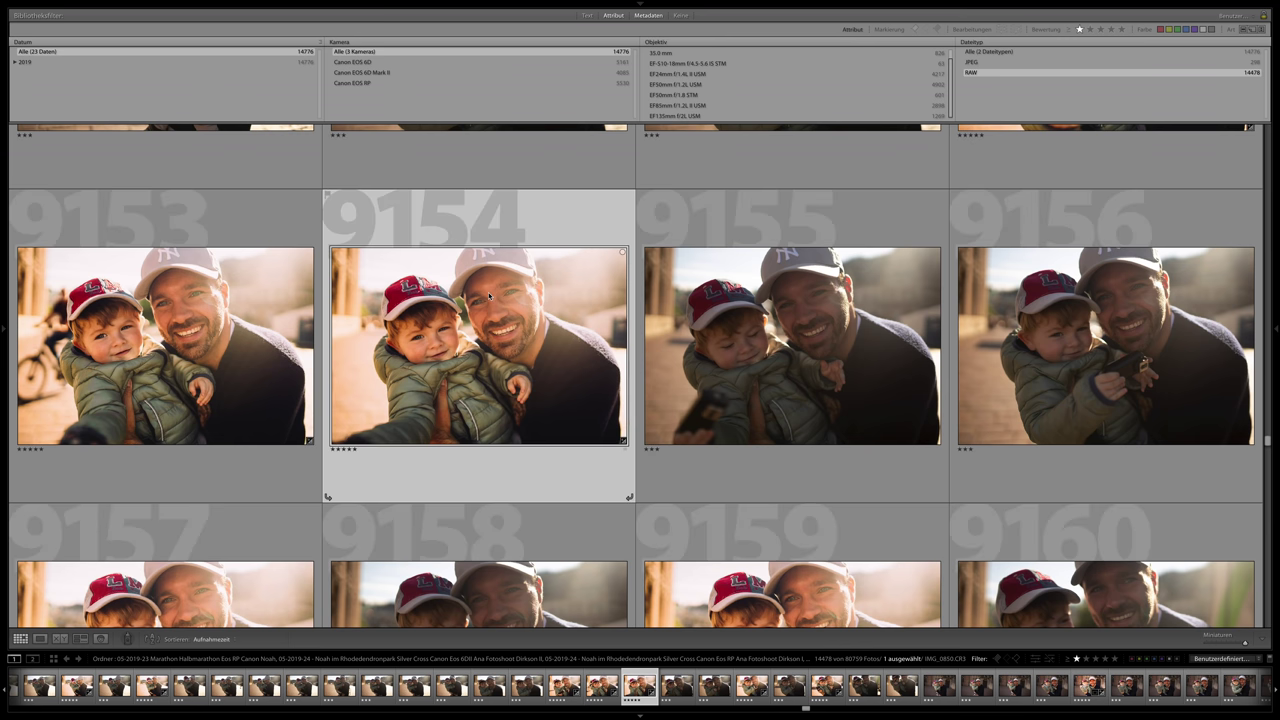
scroll(489, 300, down, 6)
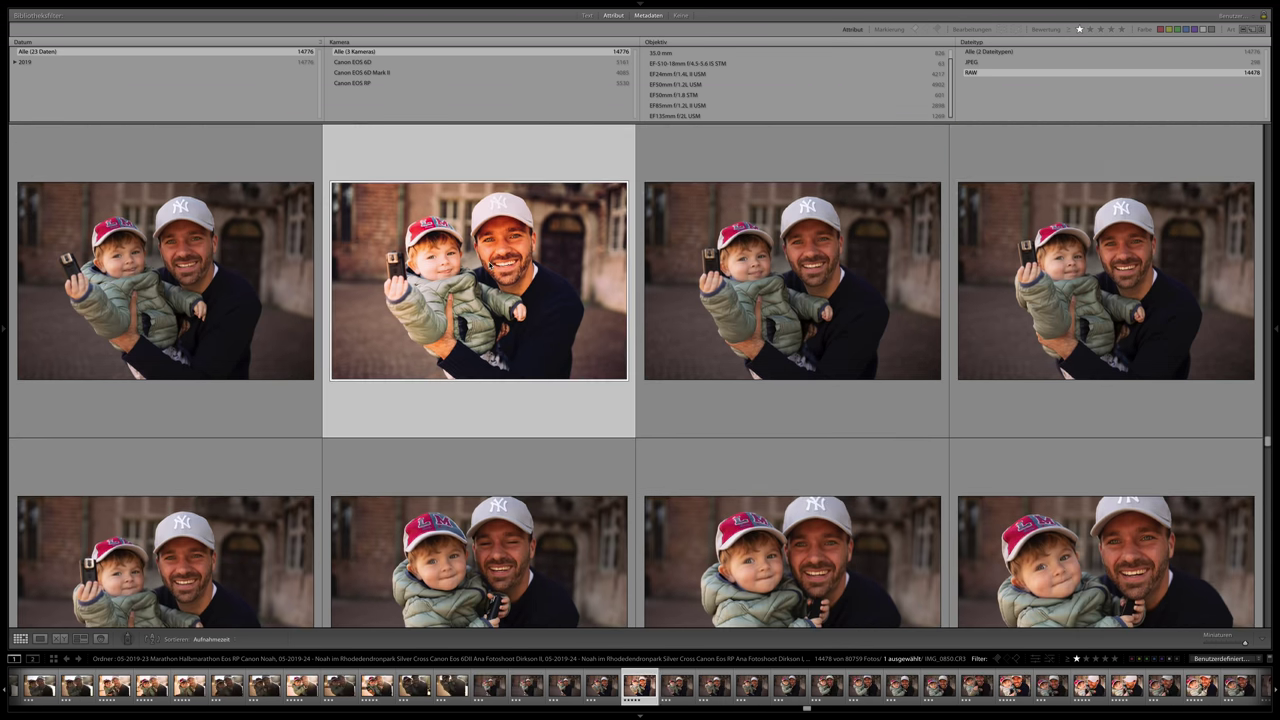
Look through the father-and-son close-ups by the brick building and the toddler photos on the stone steps.
scroll(489, 265, down, 3)
scroll(489, 265, down, 5)
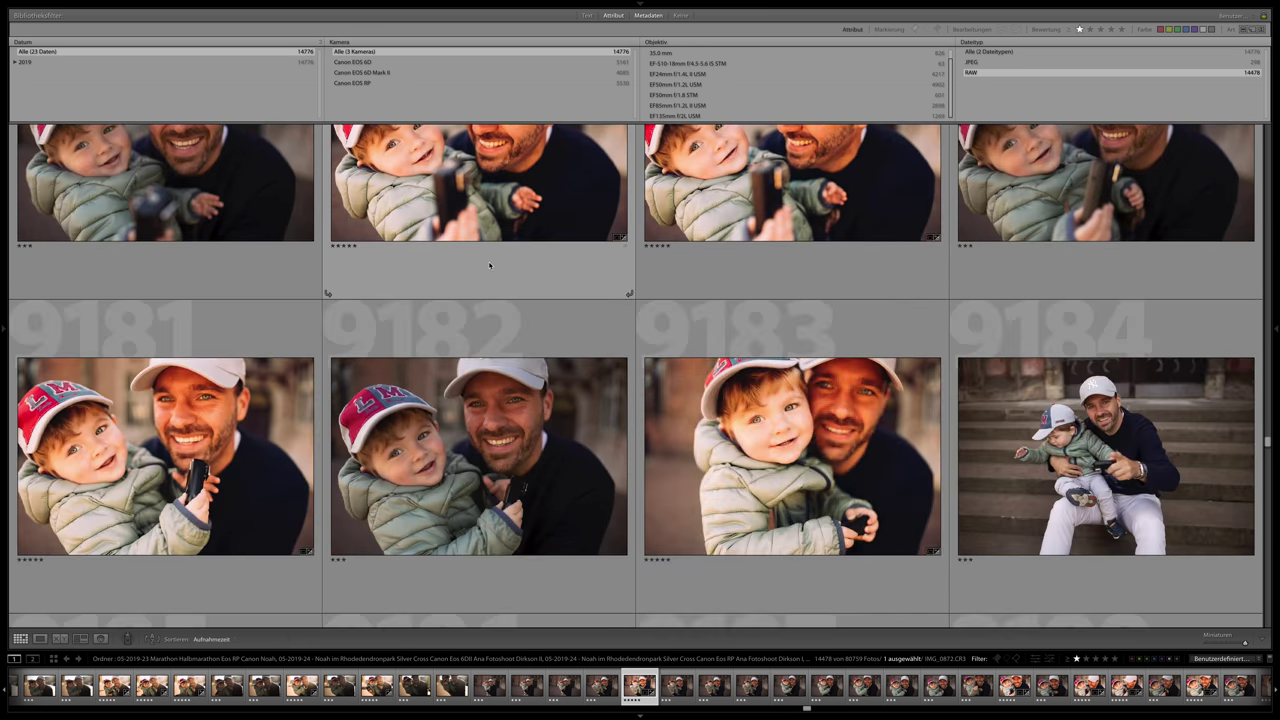
scroll(489, 265, down, 3)
scroll(491, 265, up, 2)
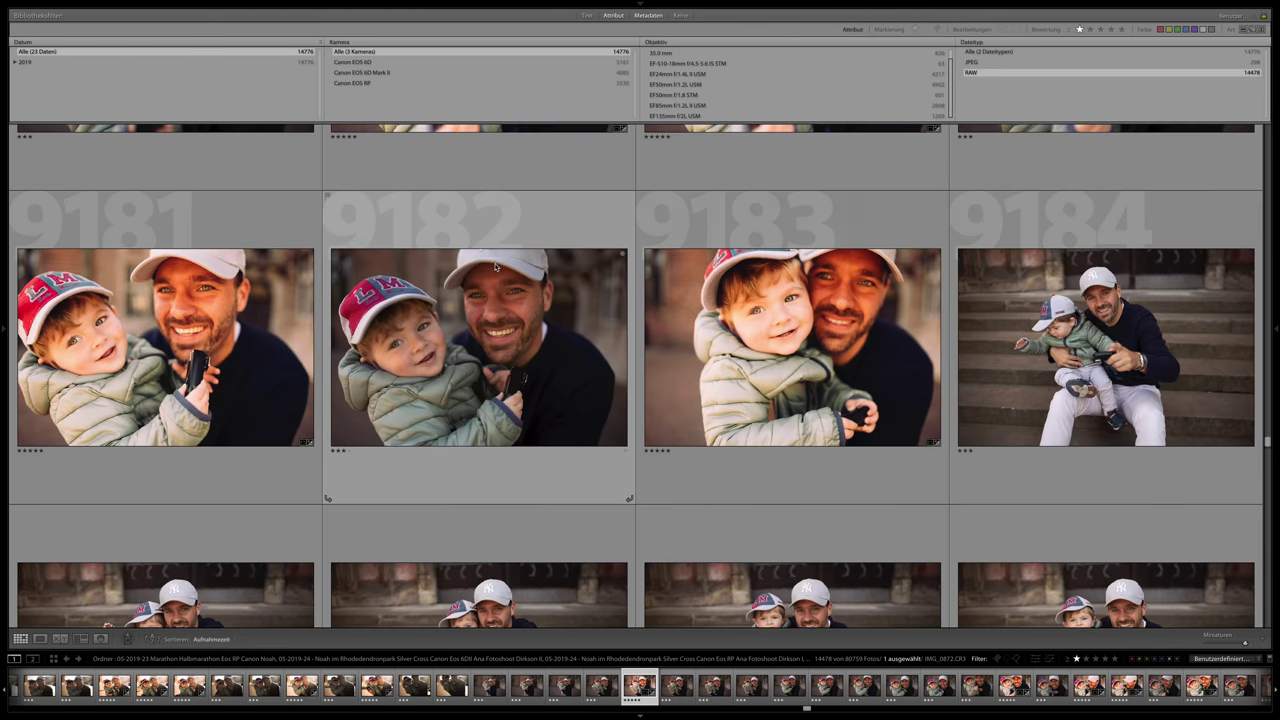
scroll(841, 286, up, 3)
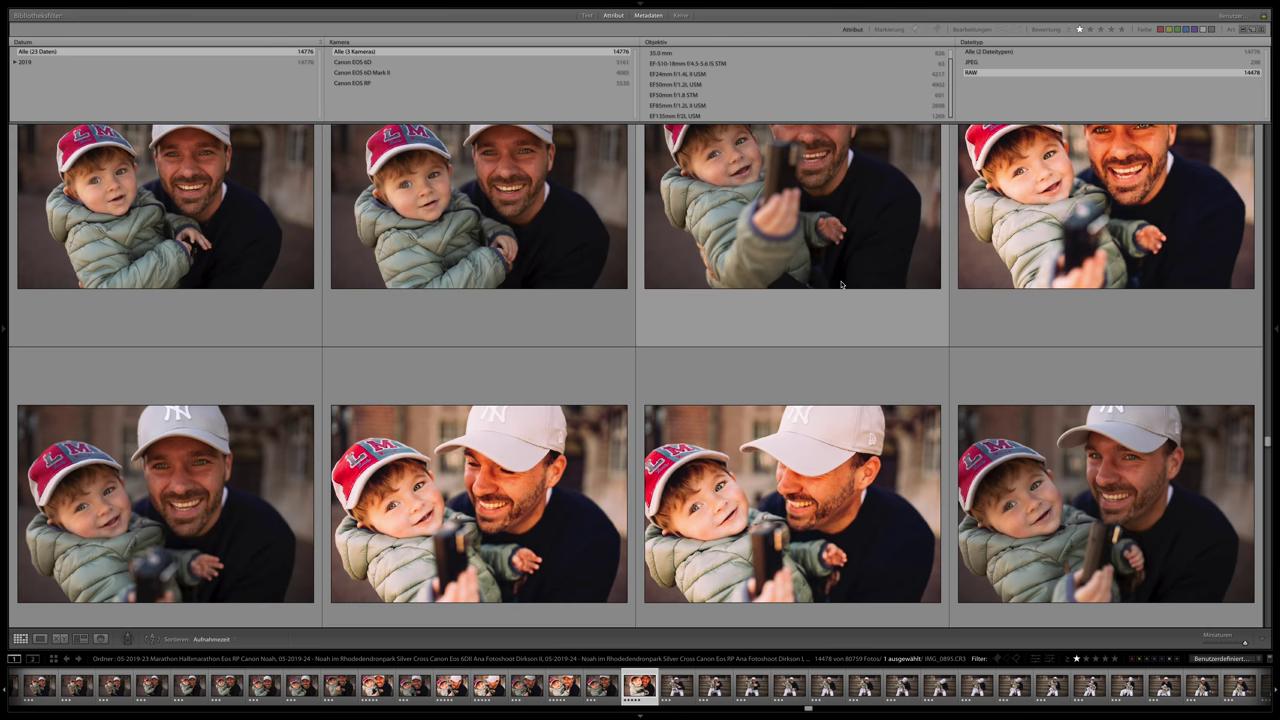
scroll(816, 365, down, 9)
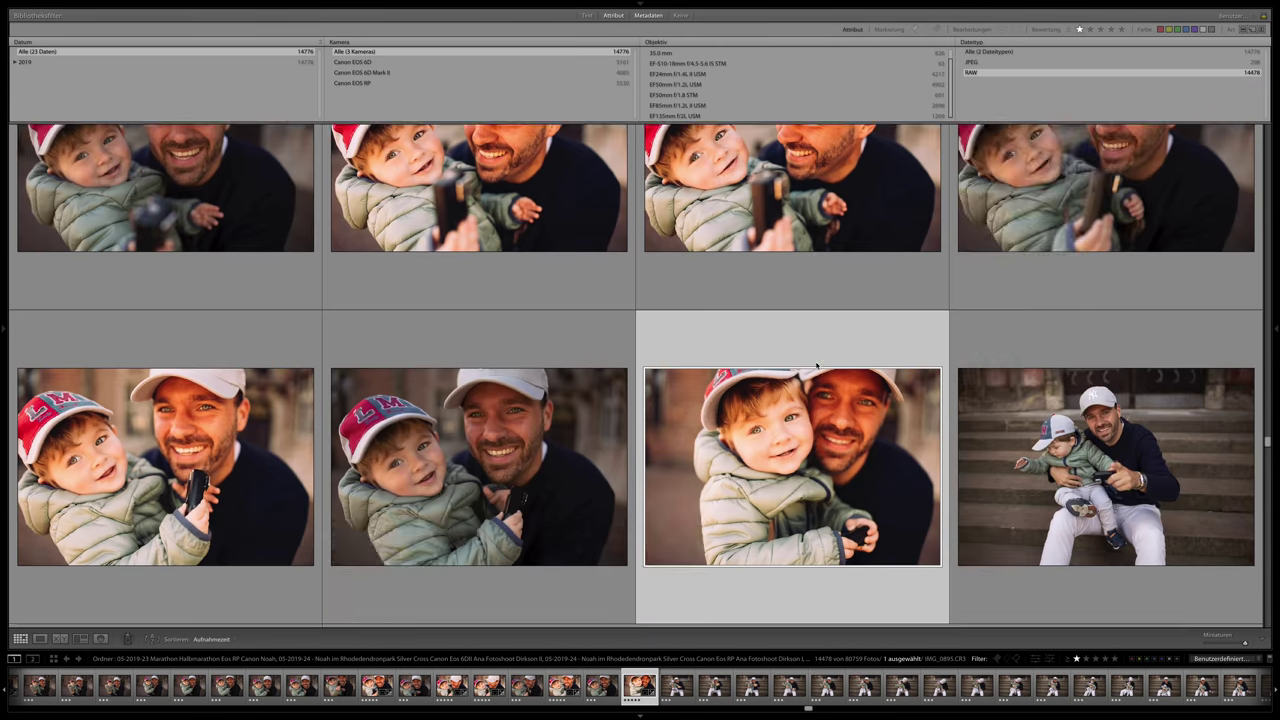
scroll(816, 365, down, 10)
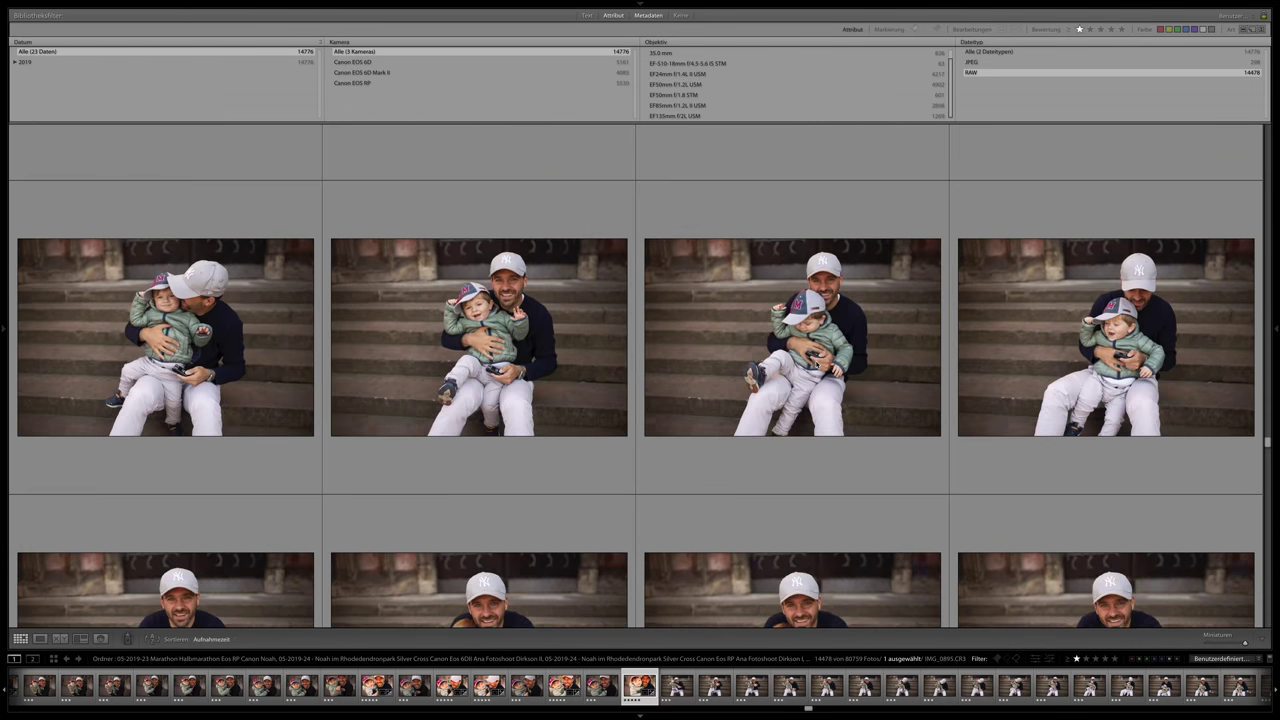
scroll(816, 365, down, 8)
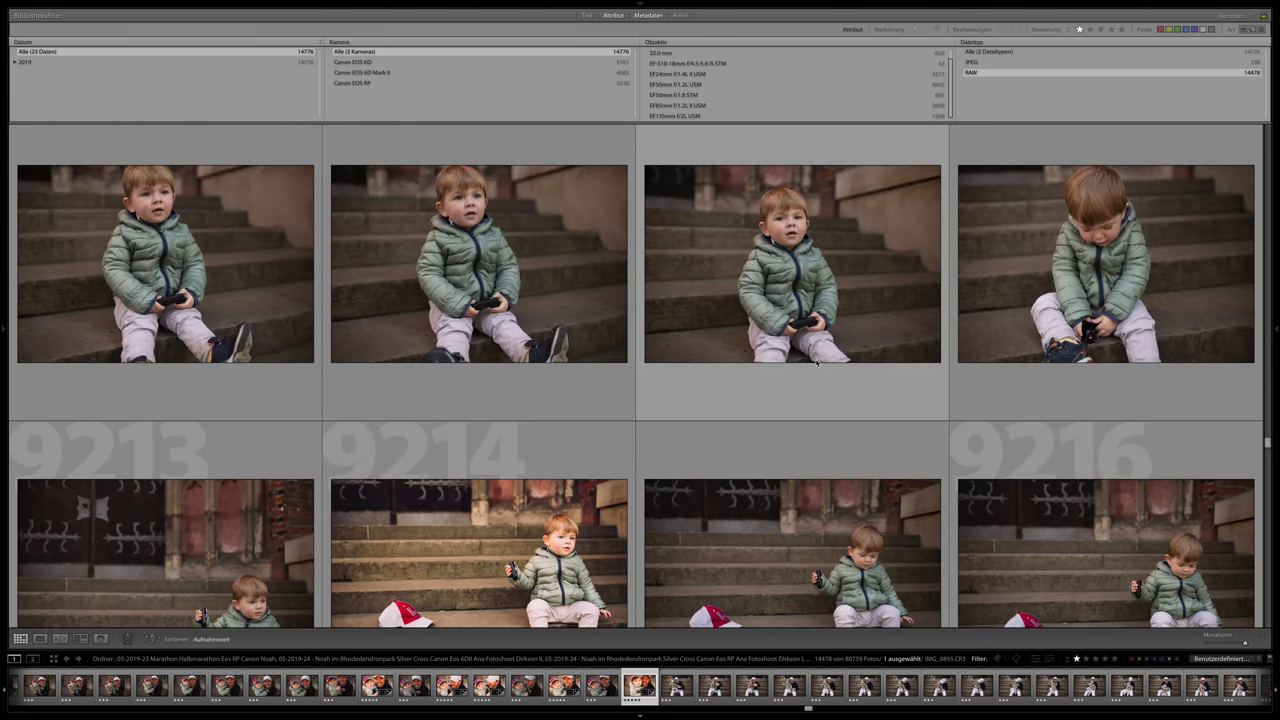
scroll(817, 365, up, 15)
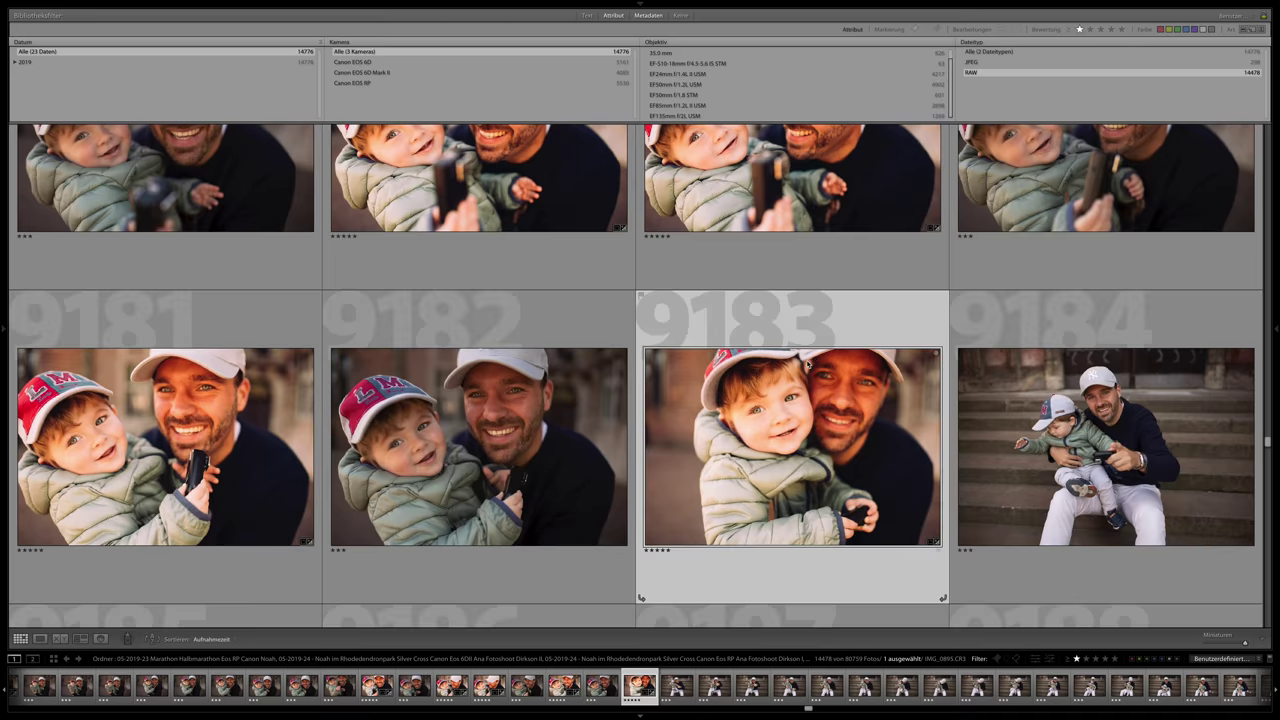
Select the edited five-star father-and-son close-up IMG_0884.CR3 and view it in full screen.
scroll(807, 366, up, 4)
click(998, 357)
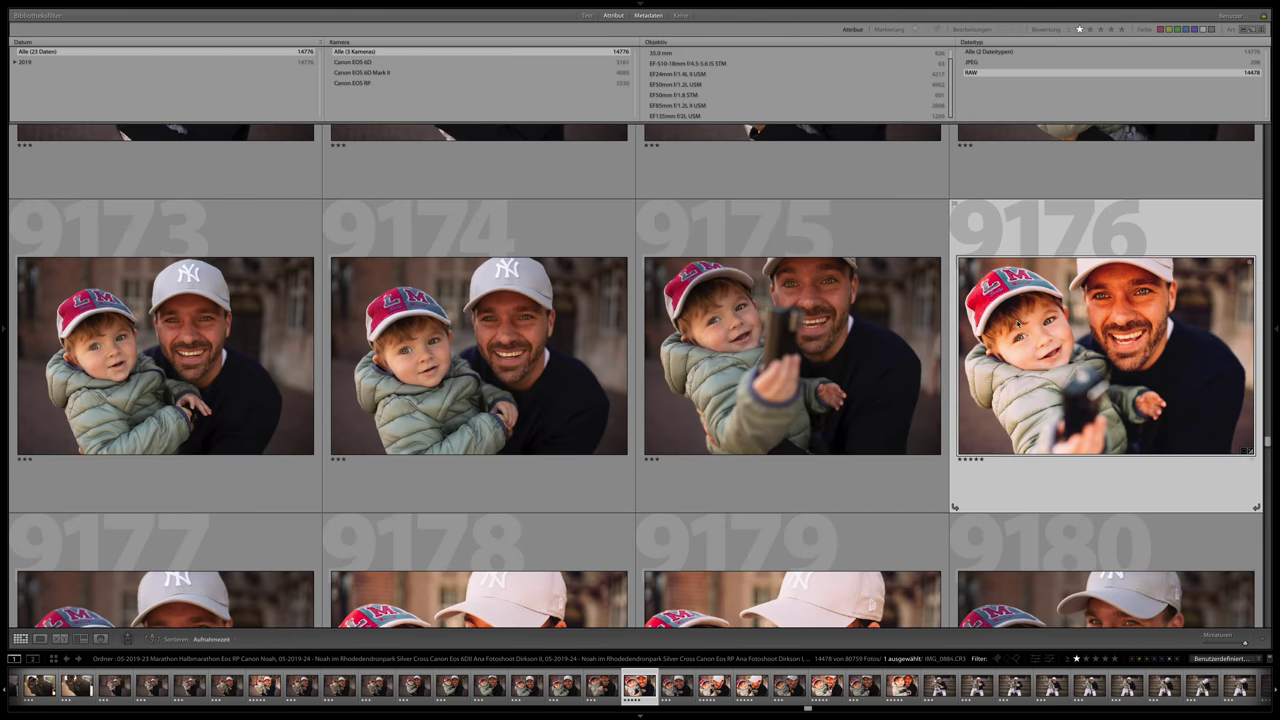
key(f)
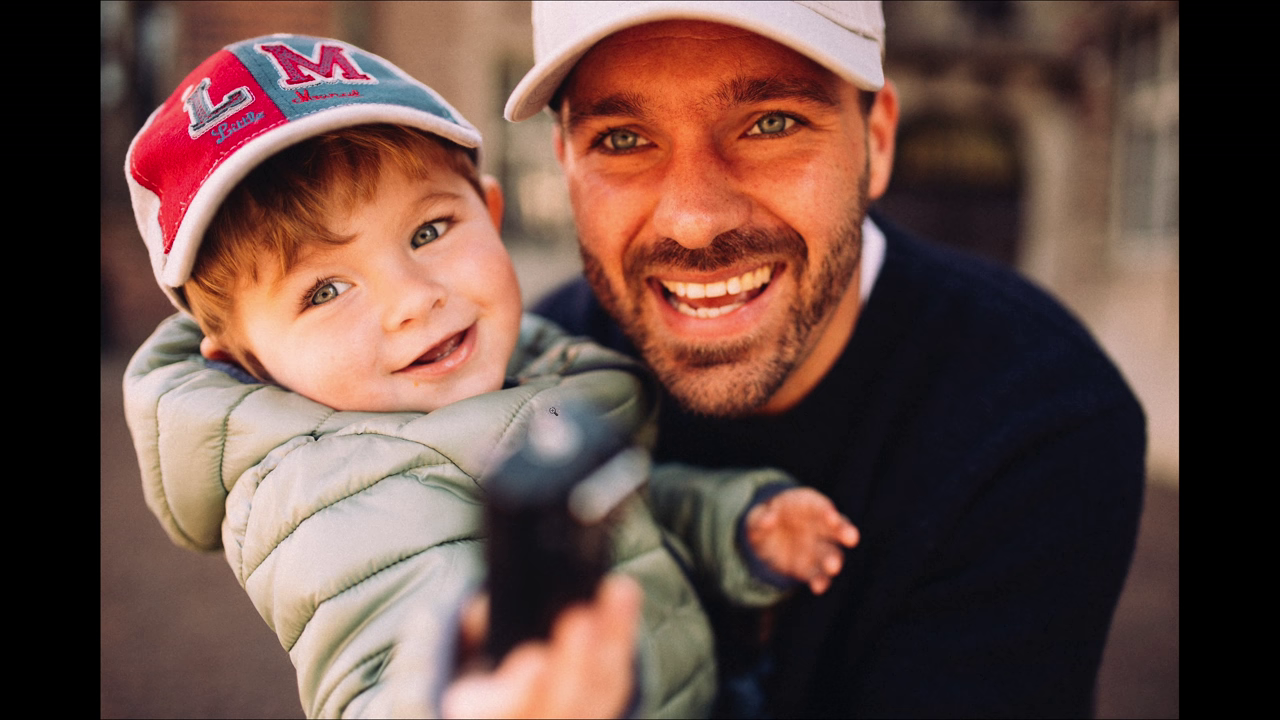
key(f)
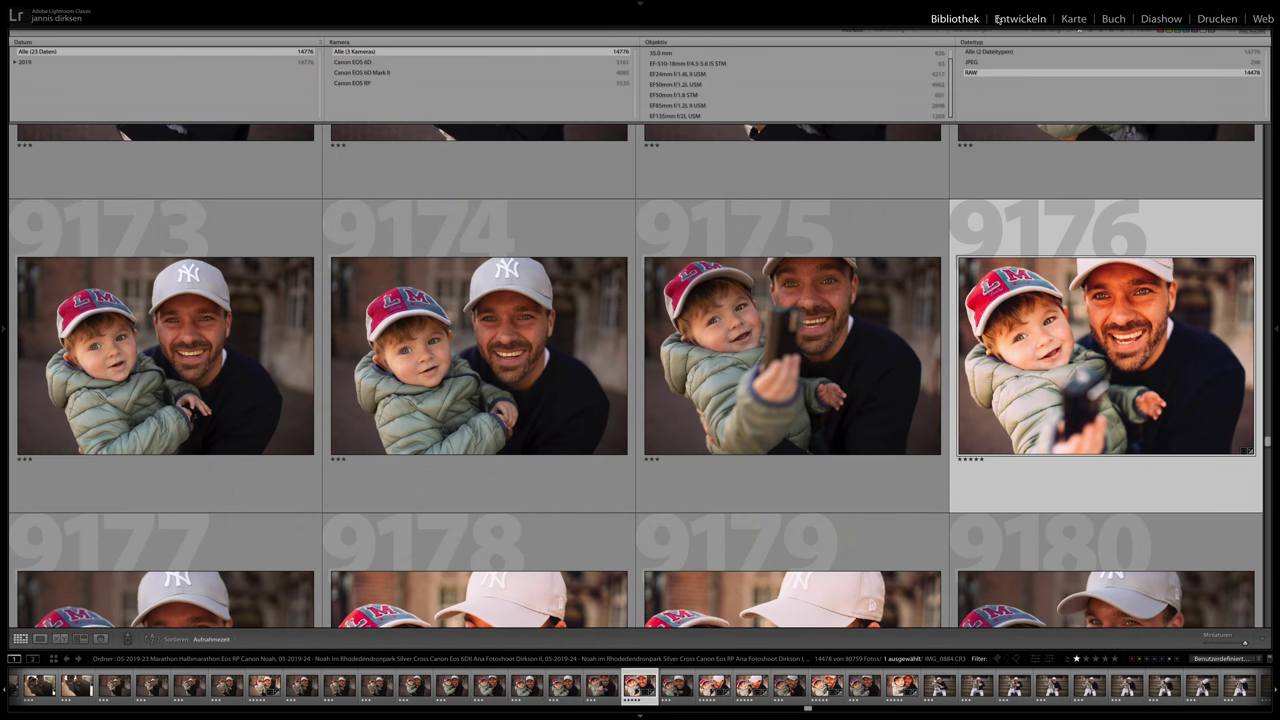
Open IMG_0884.CR3 in the Develop module and review the edited picks IMG_0889, IMG_0967 and IMG_0979.
click(1018, 19)
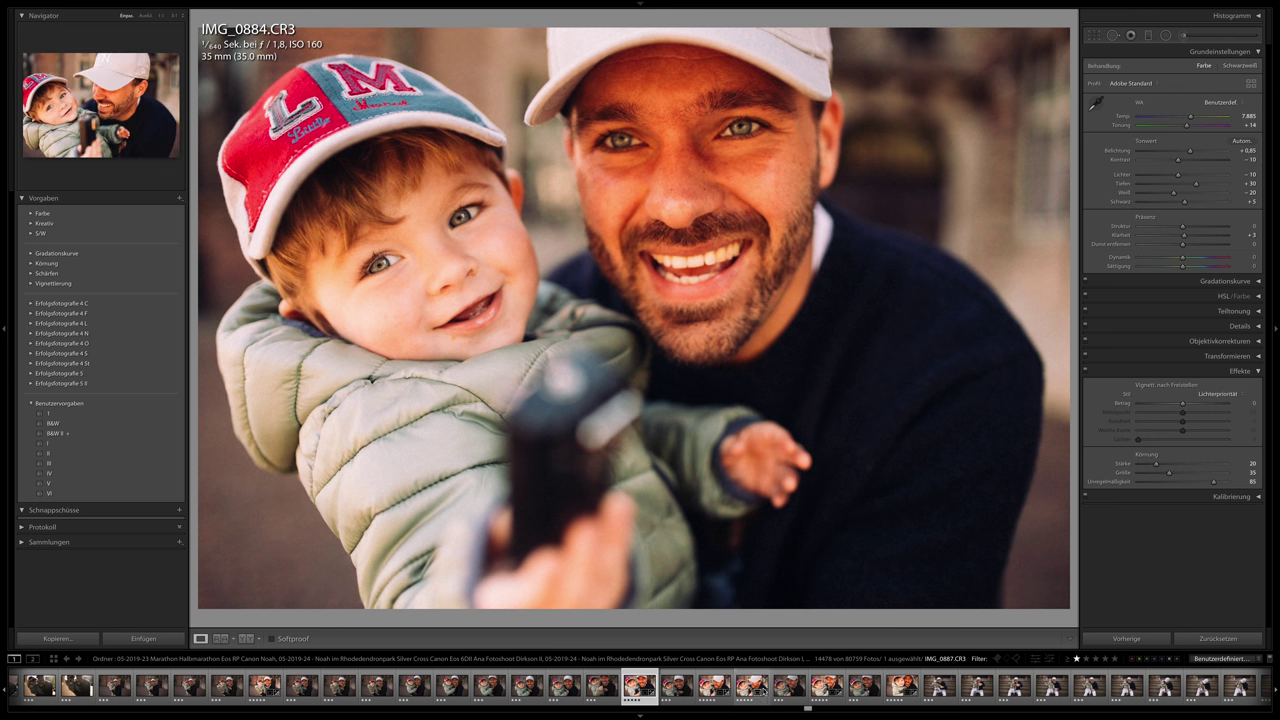
click(830, 684)
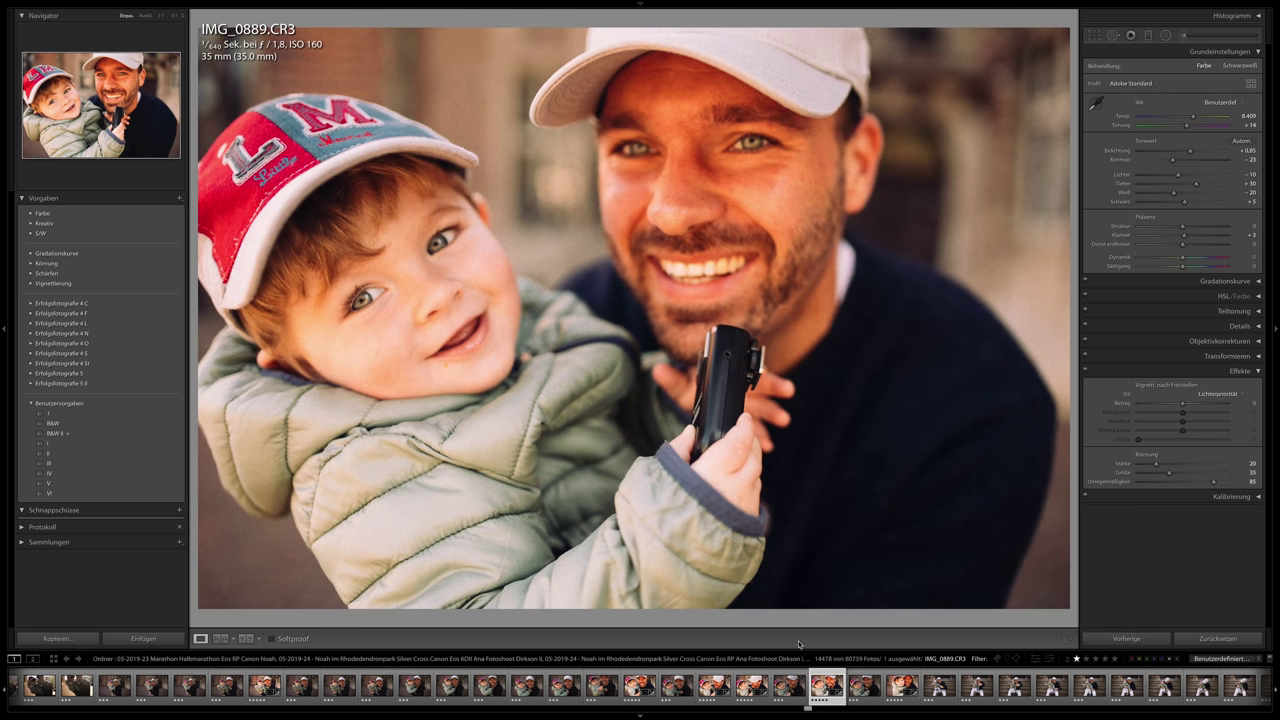
scroll(828, 706, down, 10)
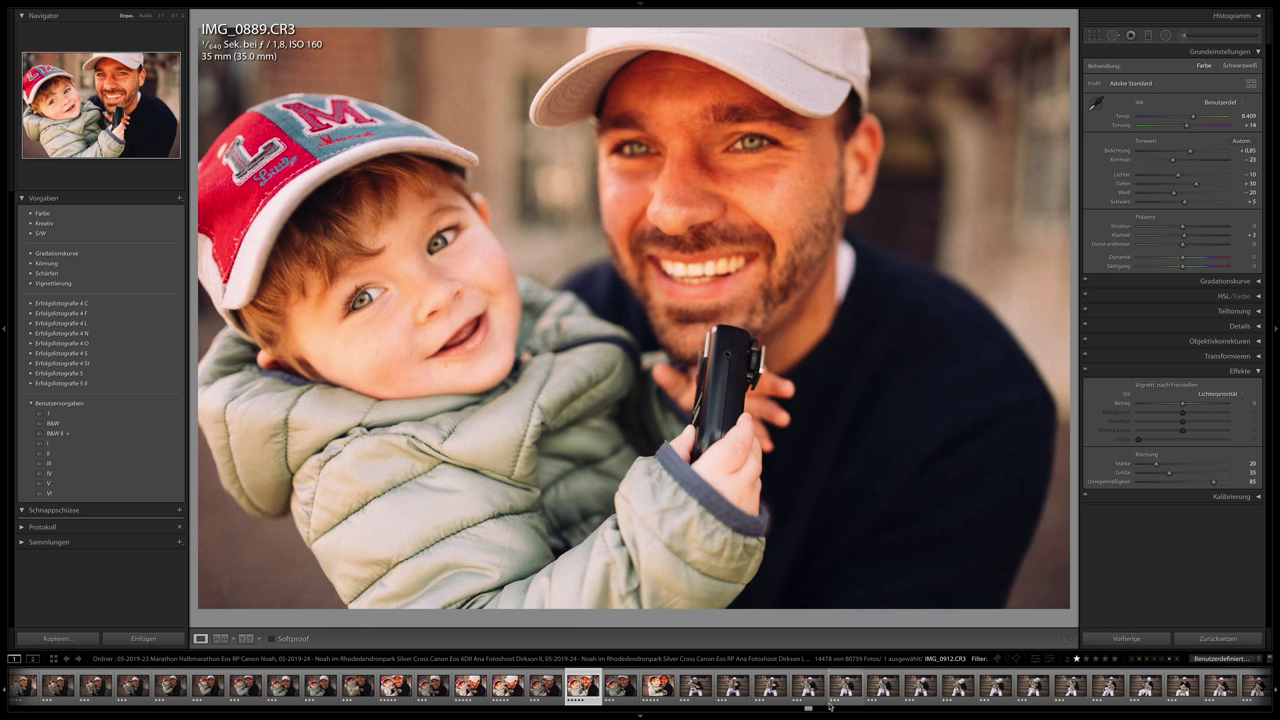
scroll(831, 701, down, 8)
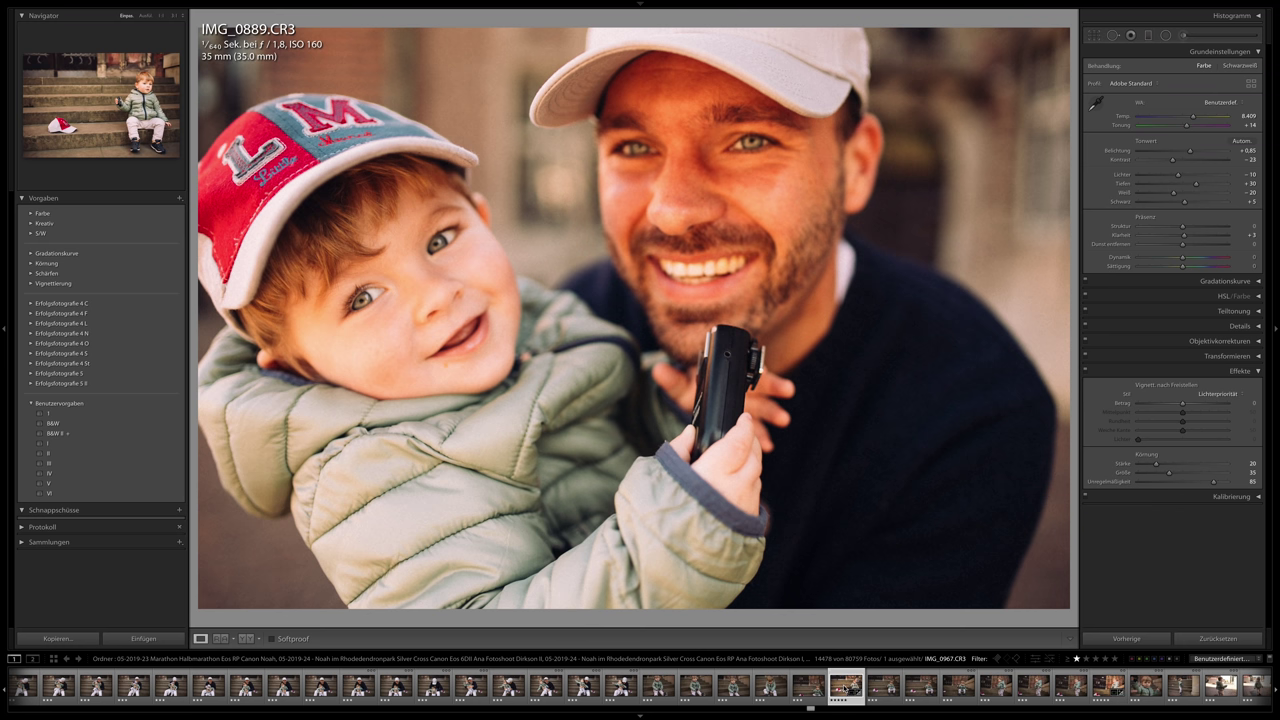
click(843, 687)
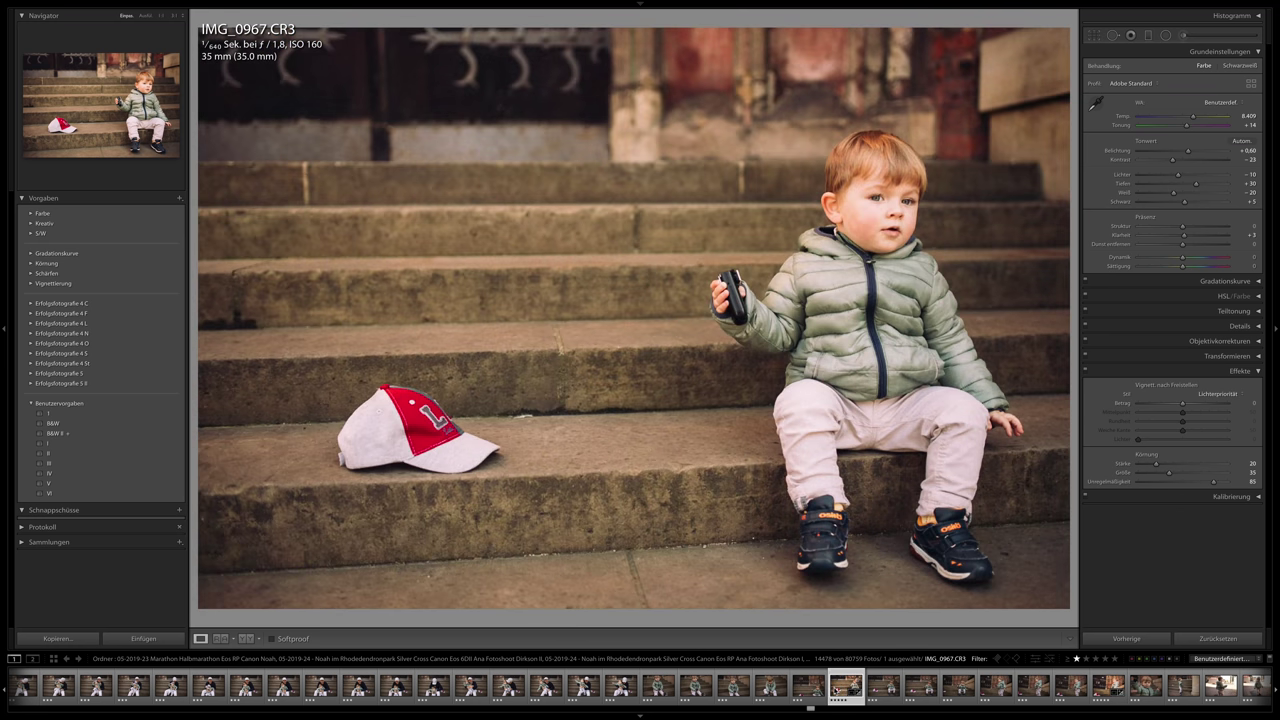
scroll(830, 690, down, 5)
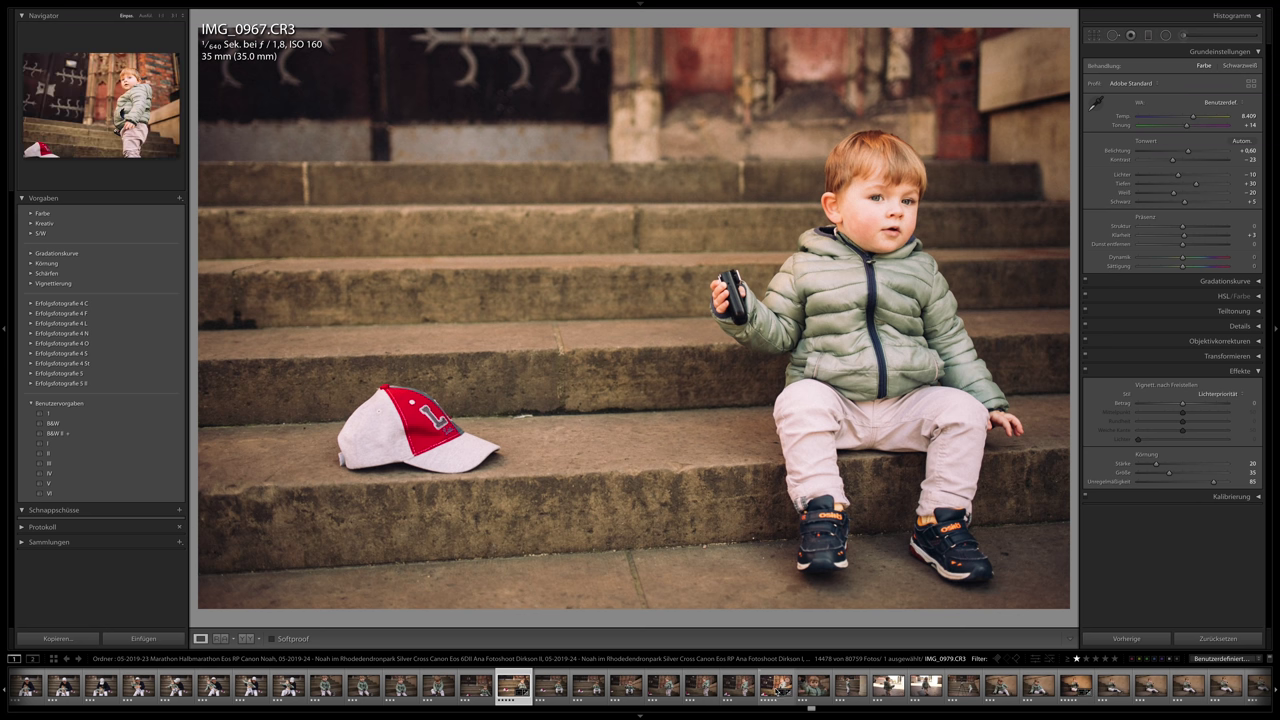
click(779, 689)
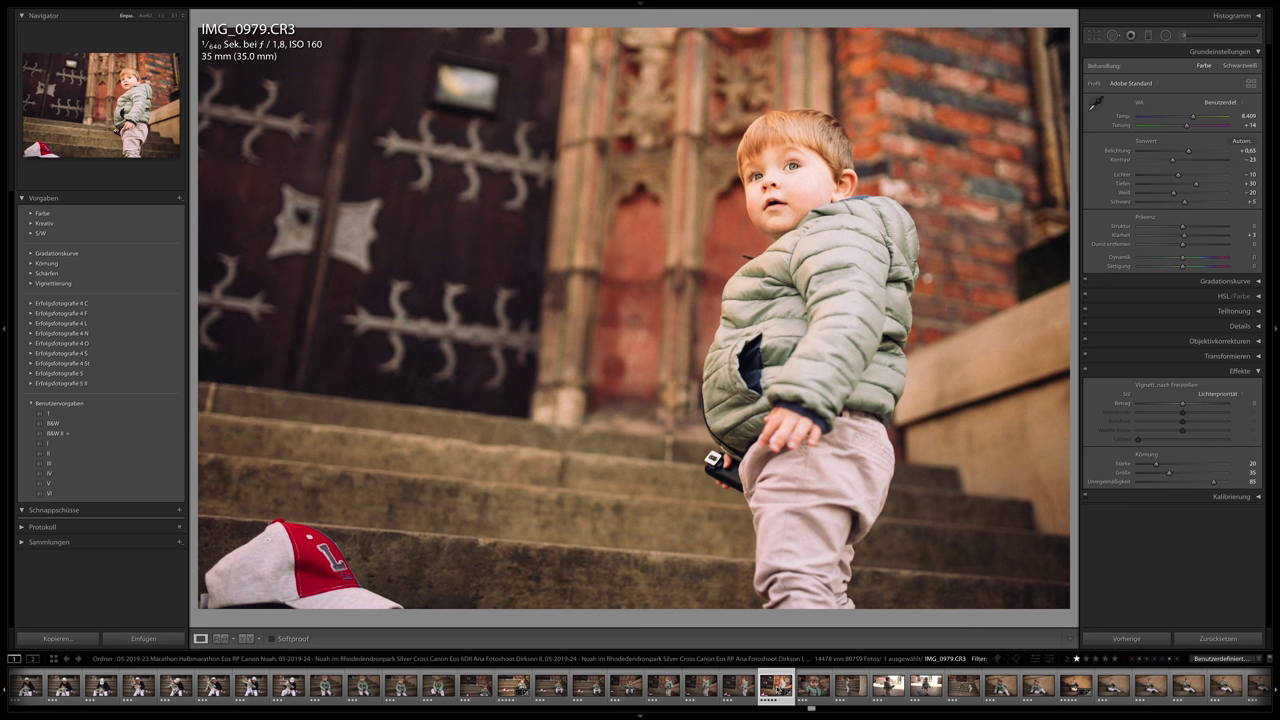
Review the edited five-star picks IMG_1032, IMG_1068 and IMG_1075 from the same family shoot.
scroll(779, 689, down, 6)
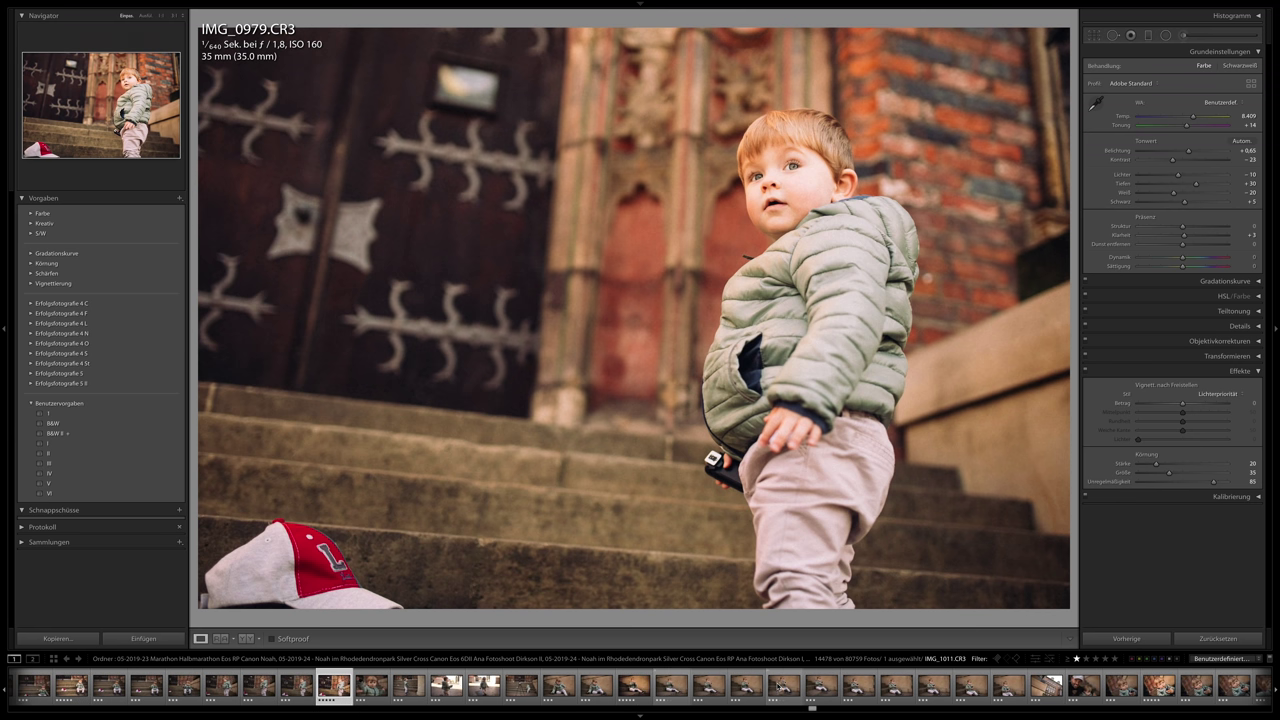
scroll(773, 687, down, 5)
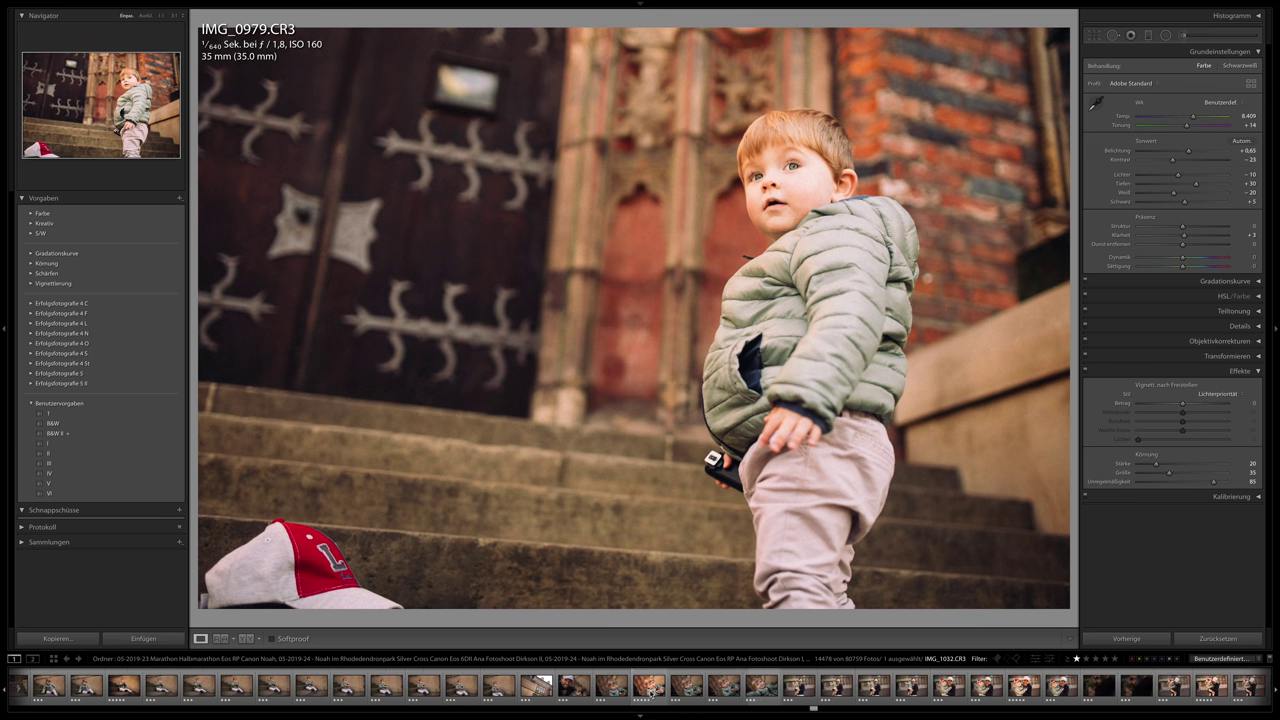
click(648, 689)
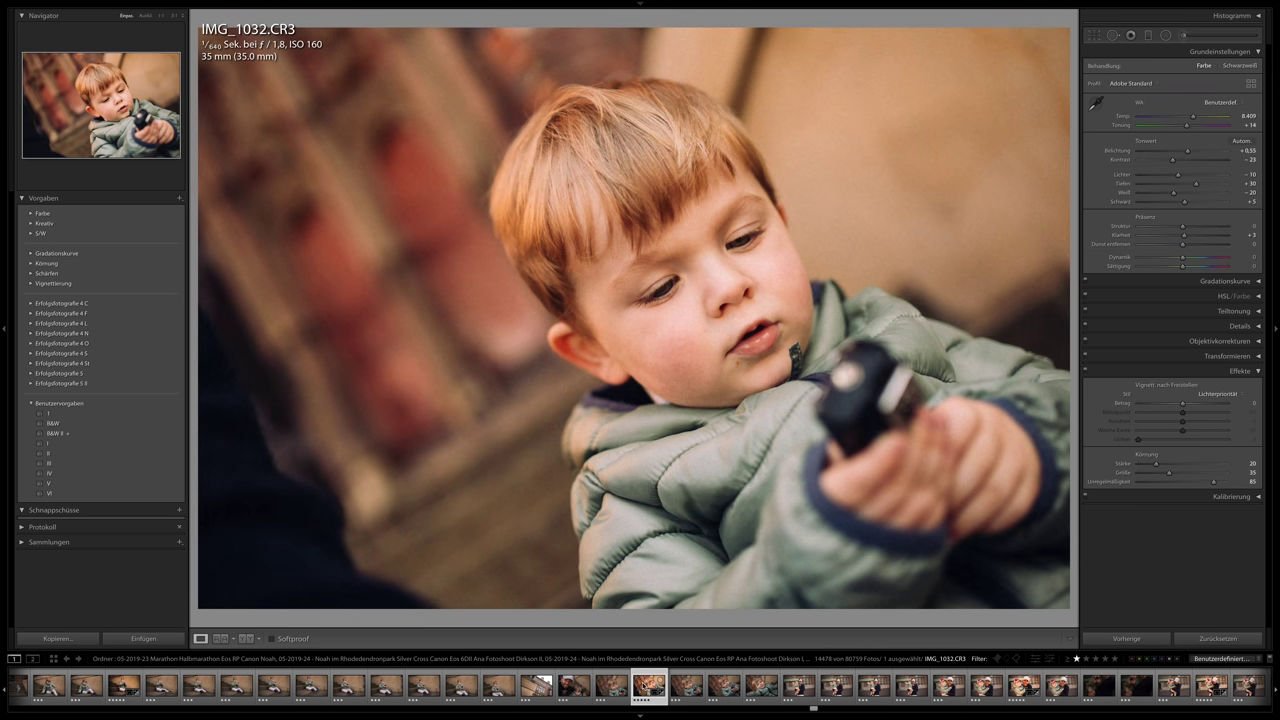
scroll(648, 686, down, 5)
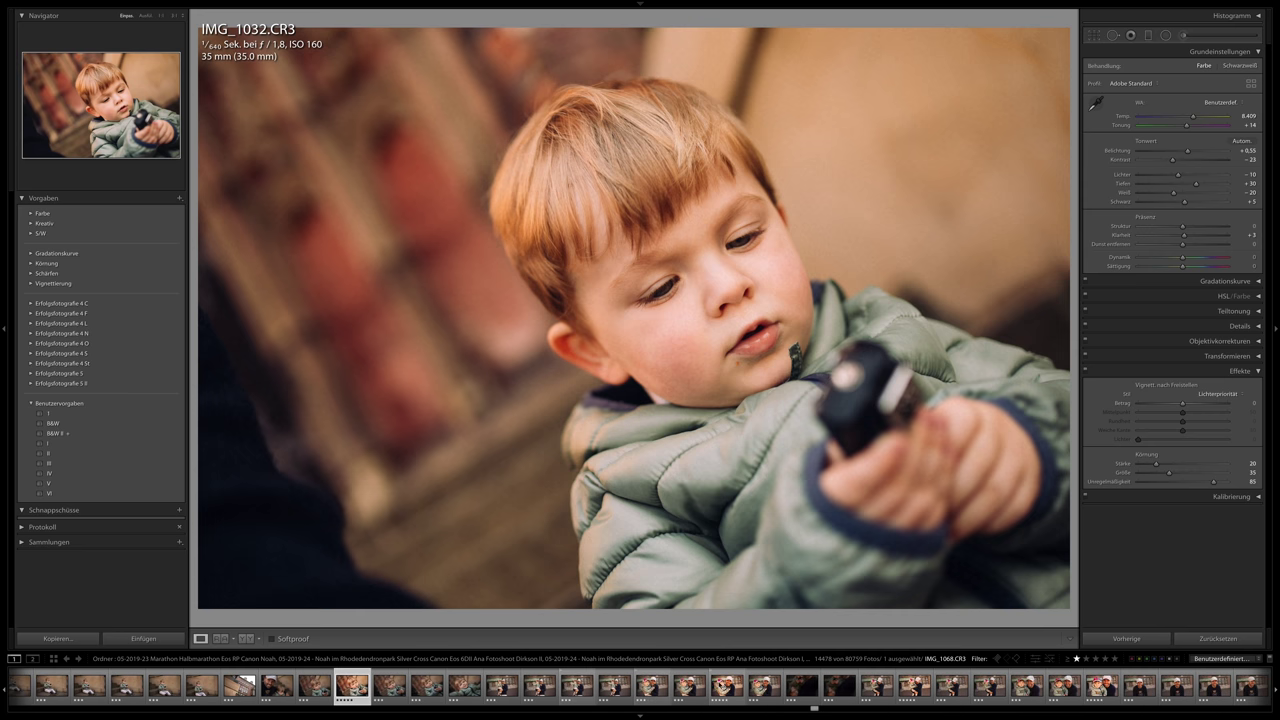
click(727, 686)
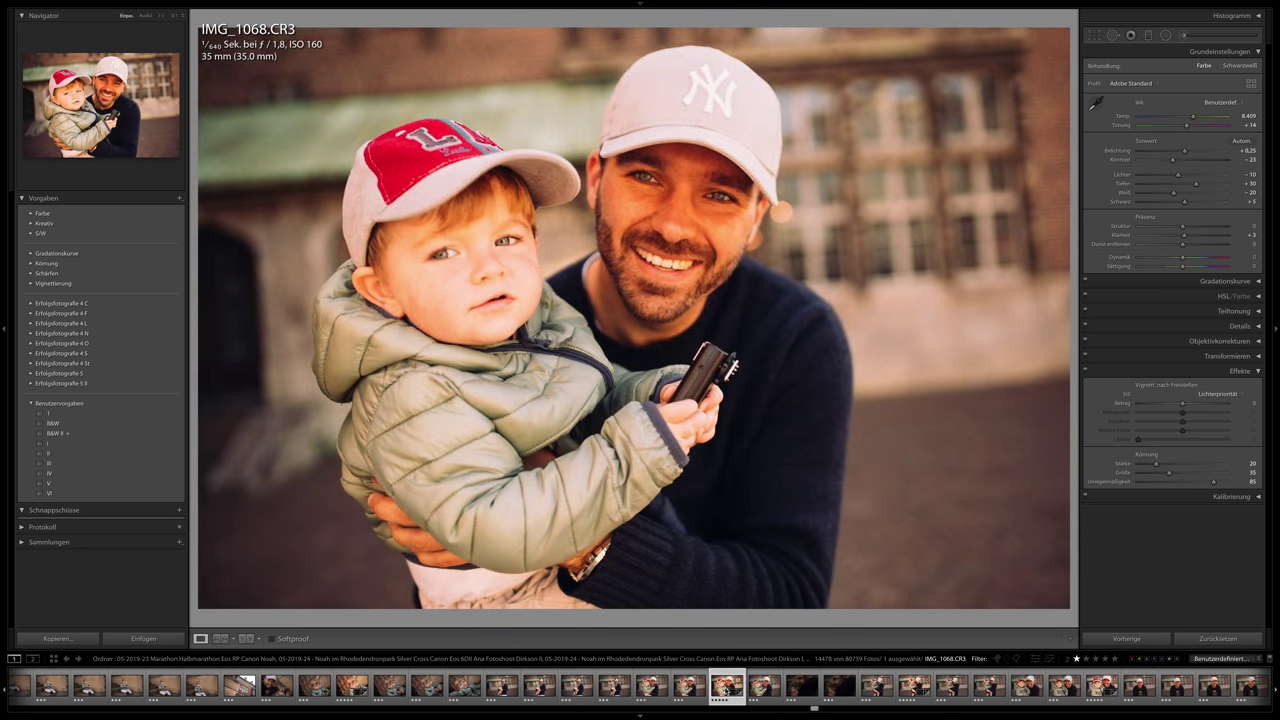
click(913, 690)
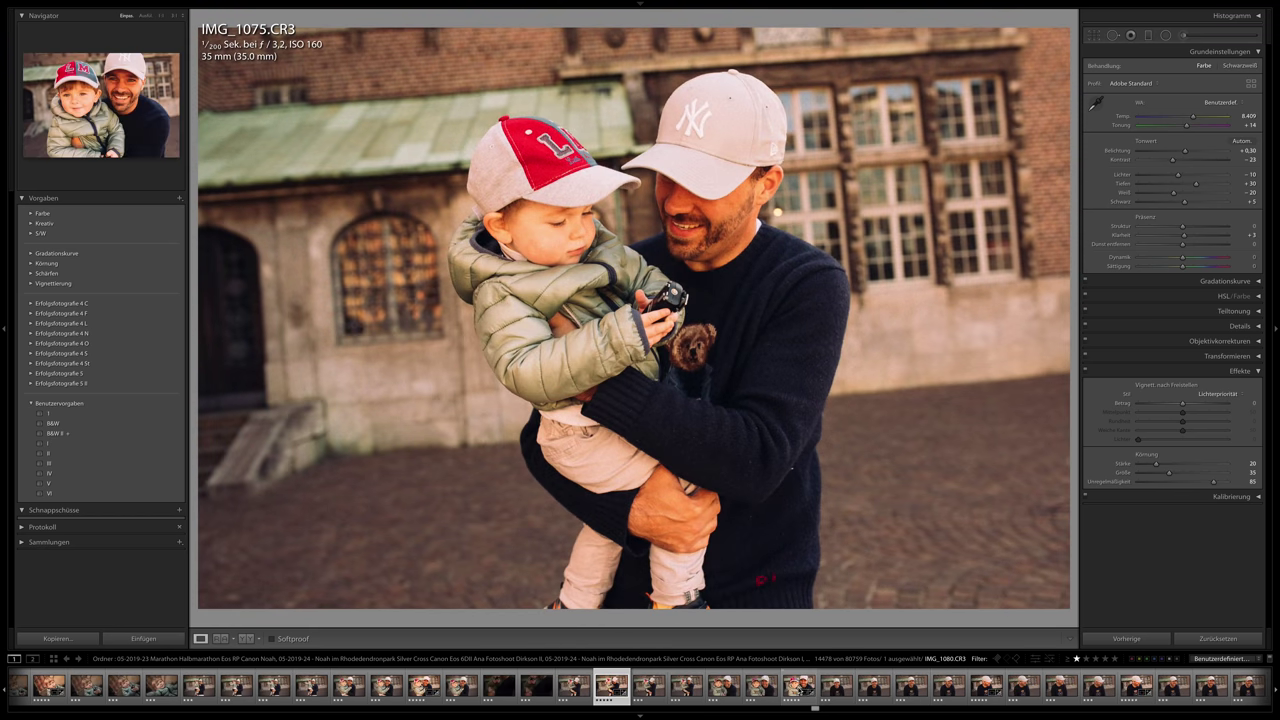
Review the edited five-star picks IMG_1080, the father-and-son close-up, and IMG_1167, the toddler on the church steps.
click(800, 692)
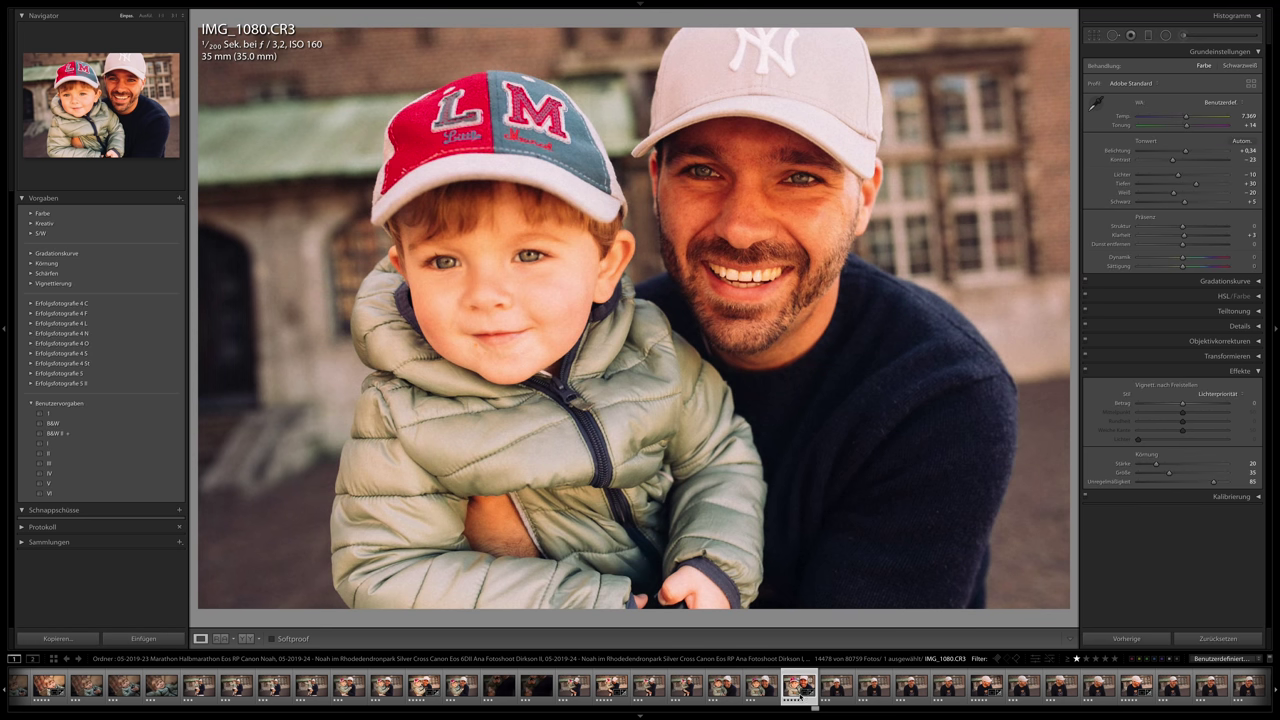
scroll(800, 697, down, 10)
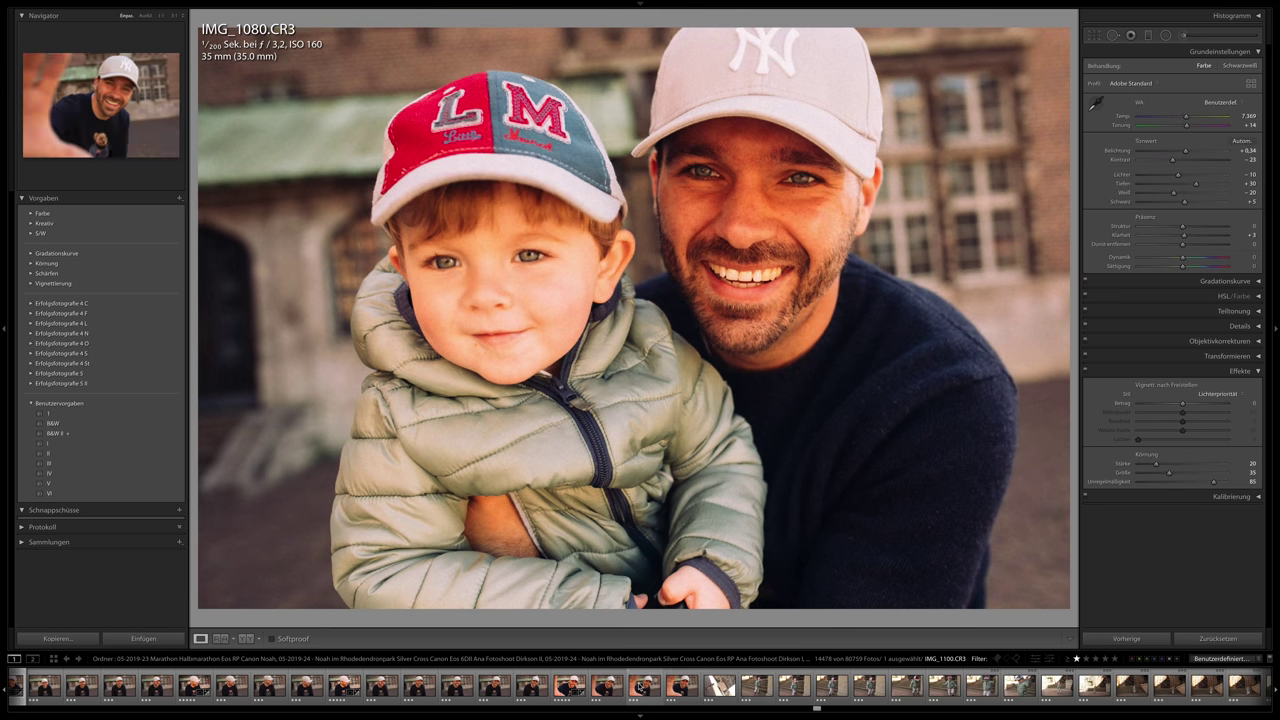
scroll(645, 690, down, 20)
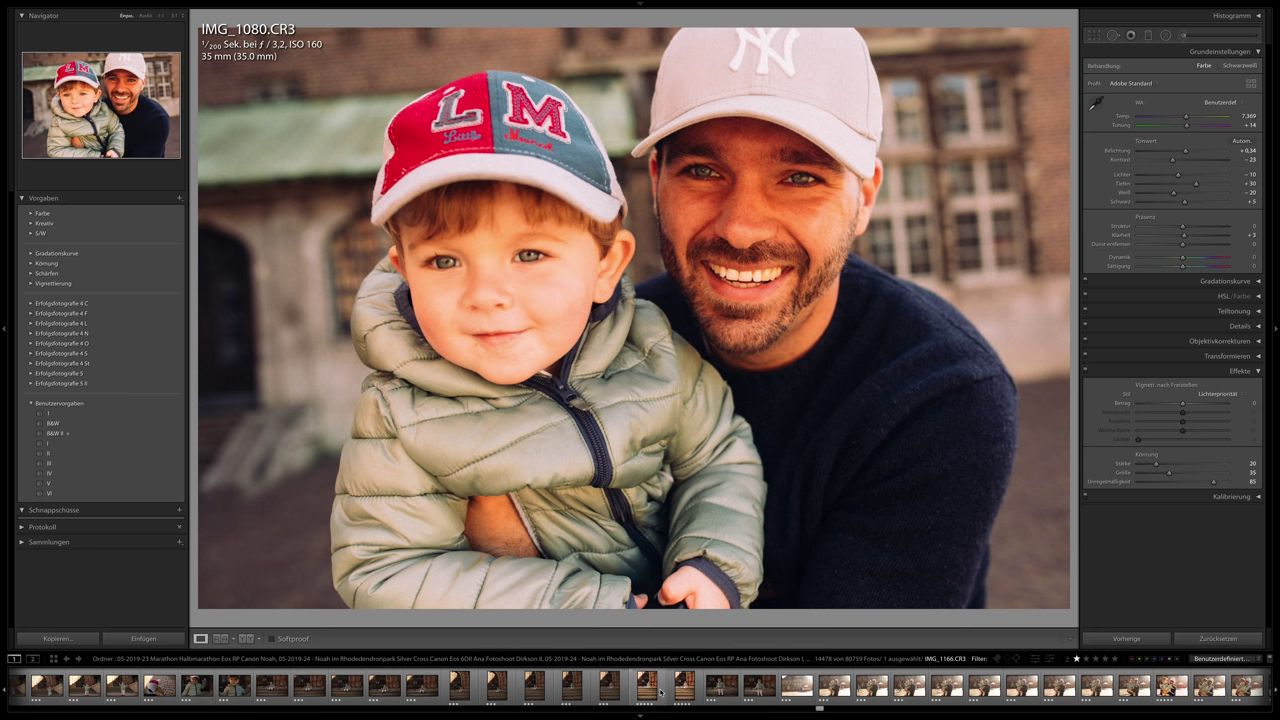
scroll(660, 692, up, 3)
click(885, 686)
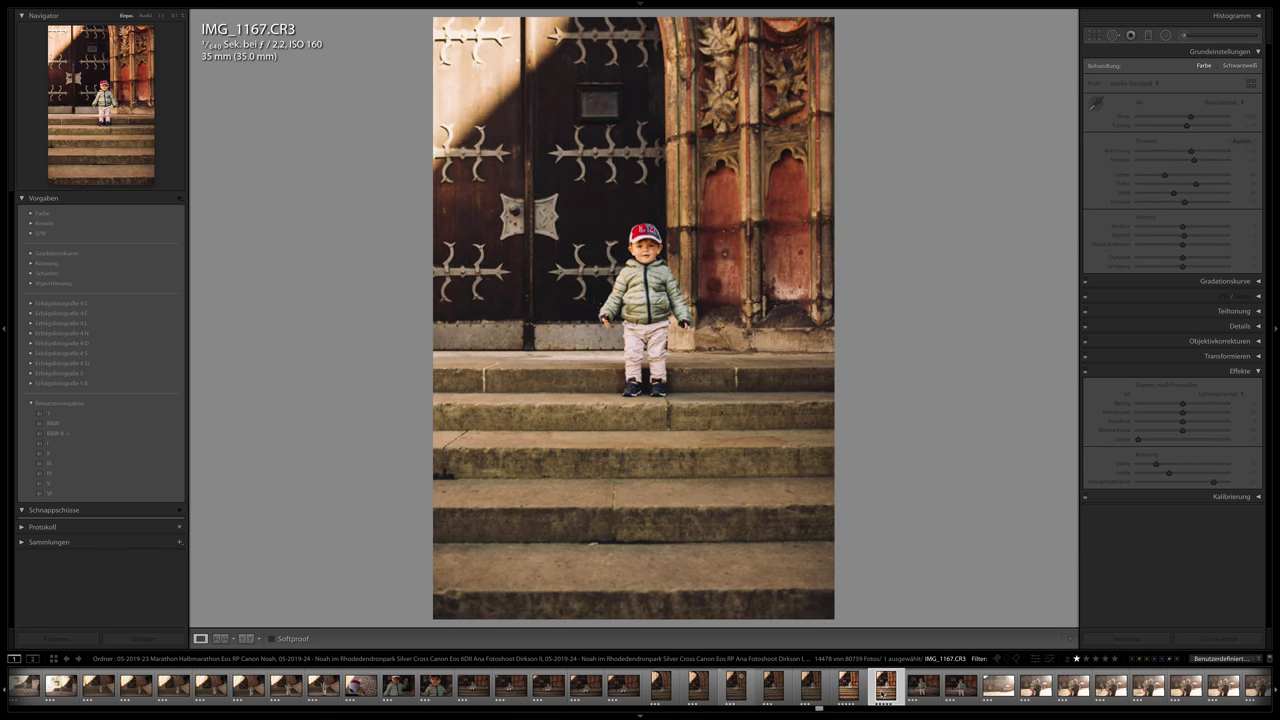
Review the backlit father-and-son pick IMG_1194 and IMG_1308, the boy sitting on the steps by the market square.
scroll(600, 690, down, 10)
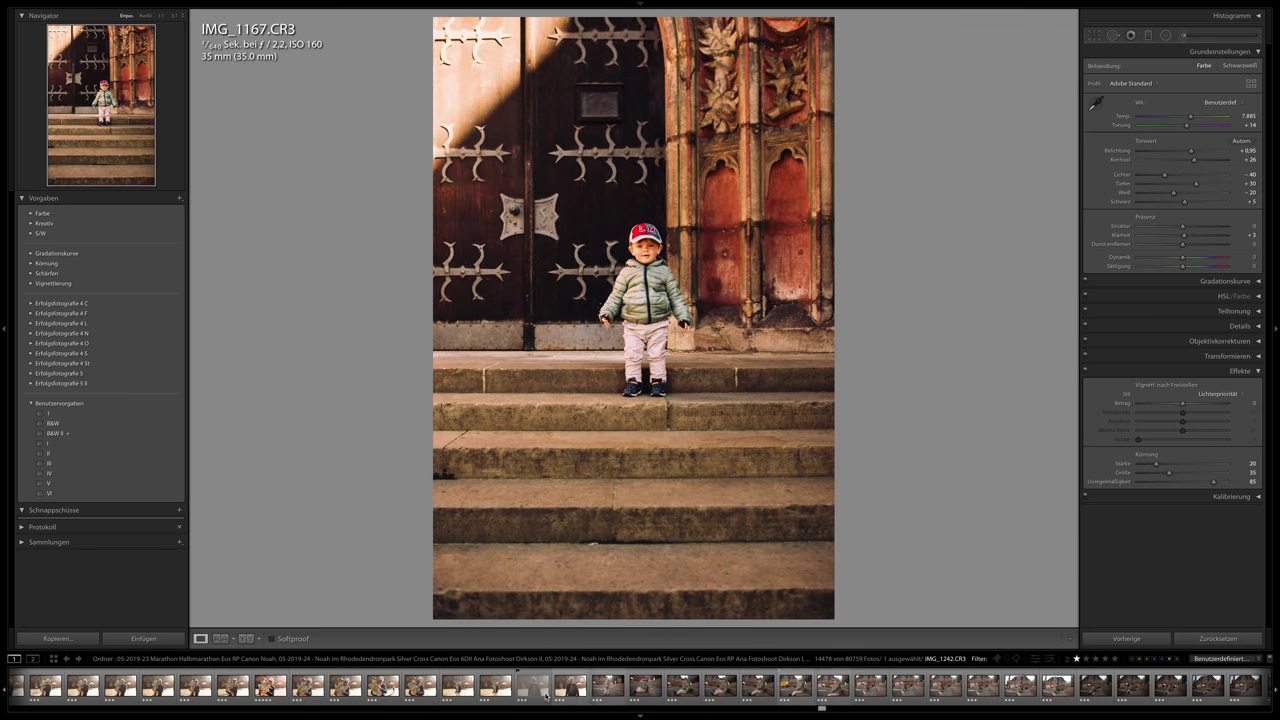
scroll(546, 690, up, 3)
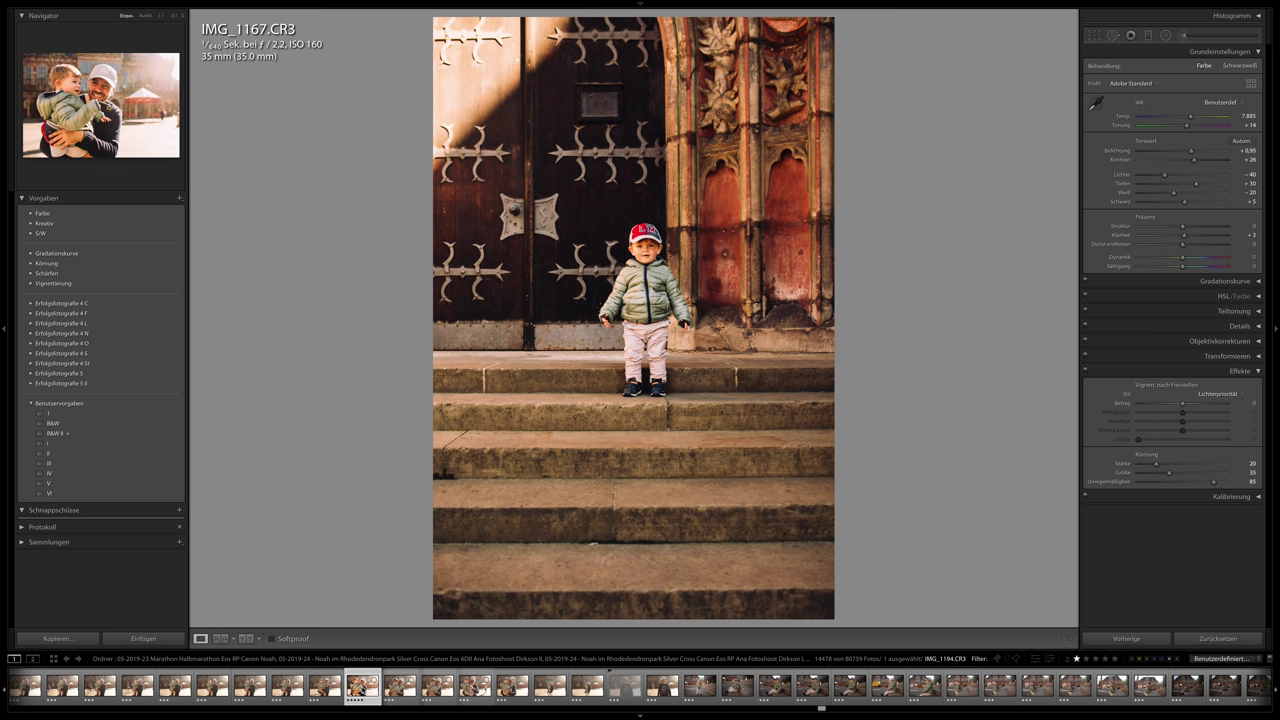
click(358, 688)
scroll(491, 690, down, 10)
scroll(491, 697, down, 10)
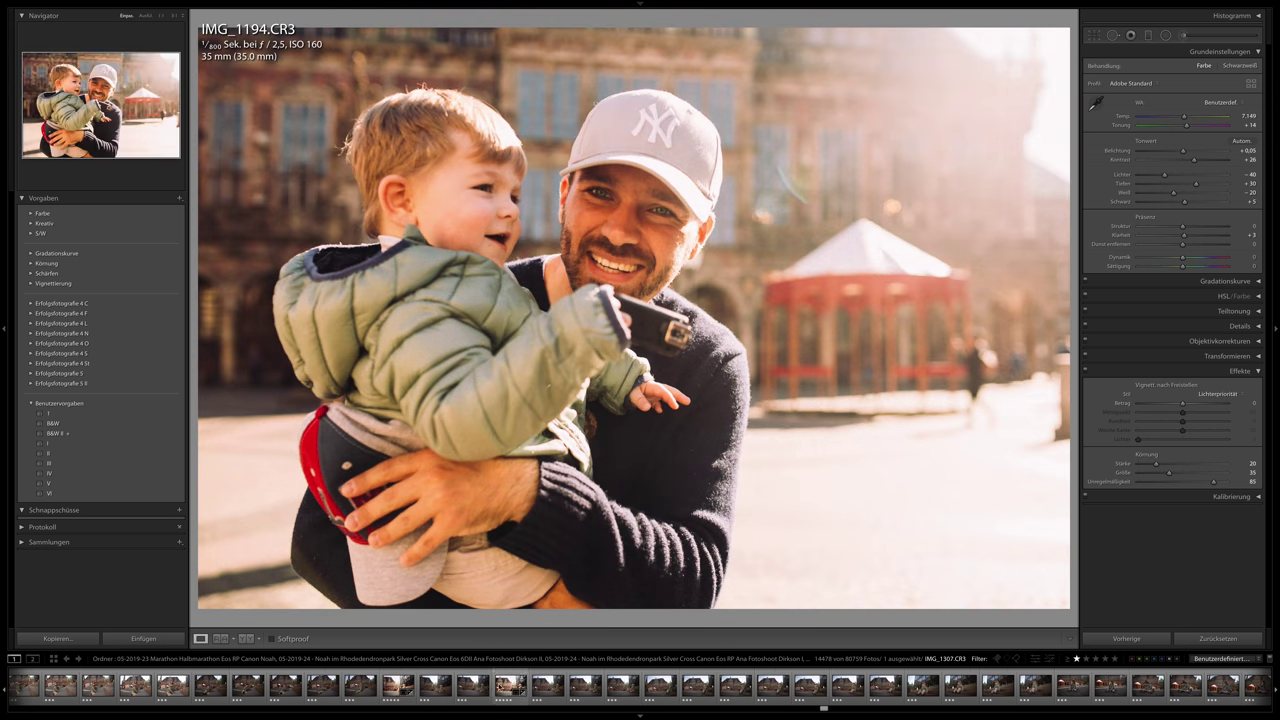
click(507, 688)
Review the edited five-star picks IMG_1399 and IMG_1403 of the toddler sitting on the cobblestones.
scroll(535, 697, down, 20)
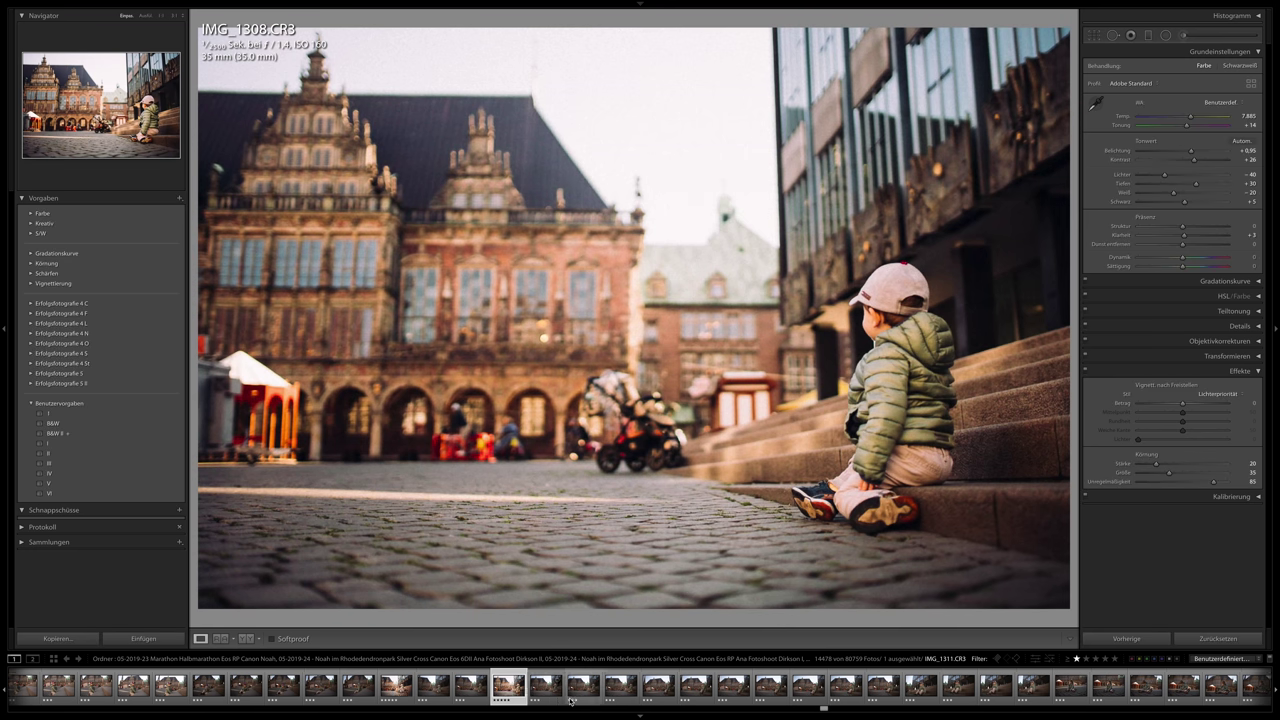
scroll(578, 695, down, 10)
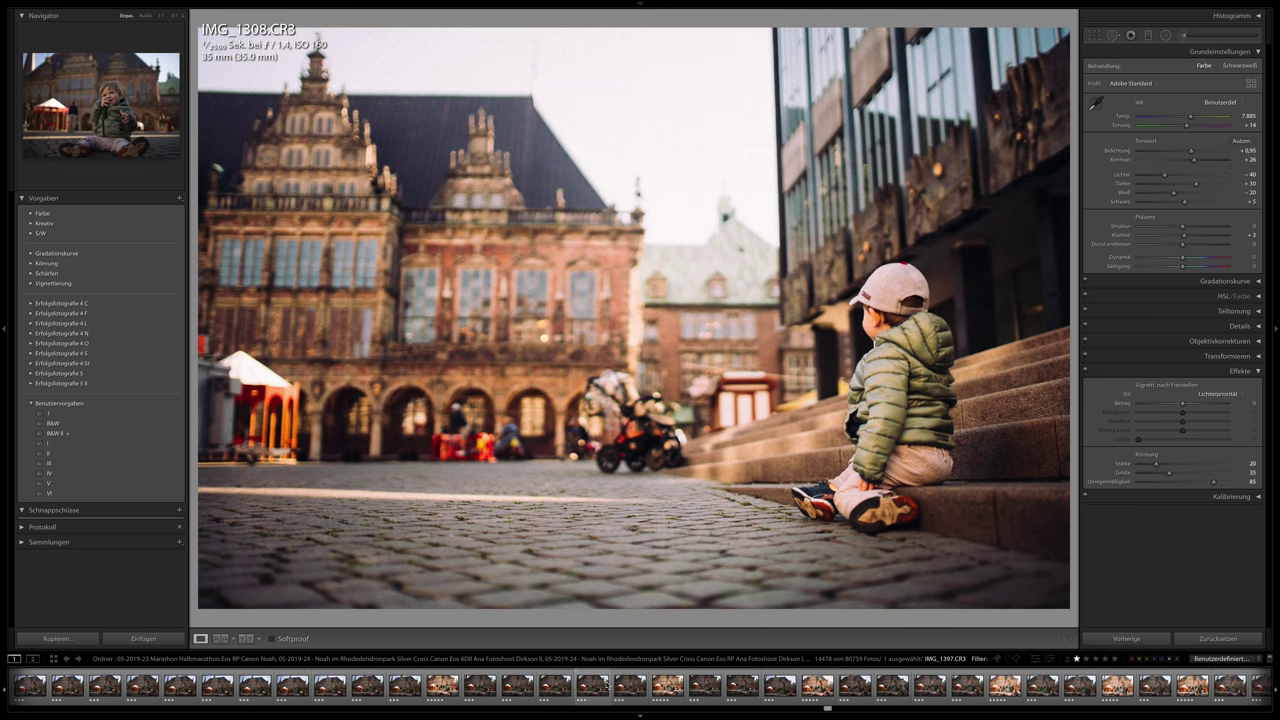
click(667, 688)
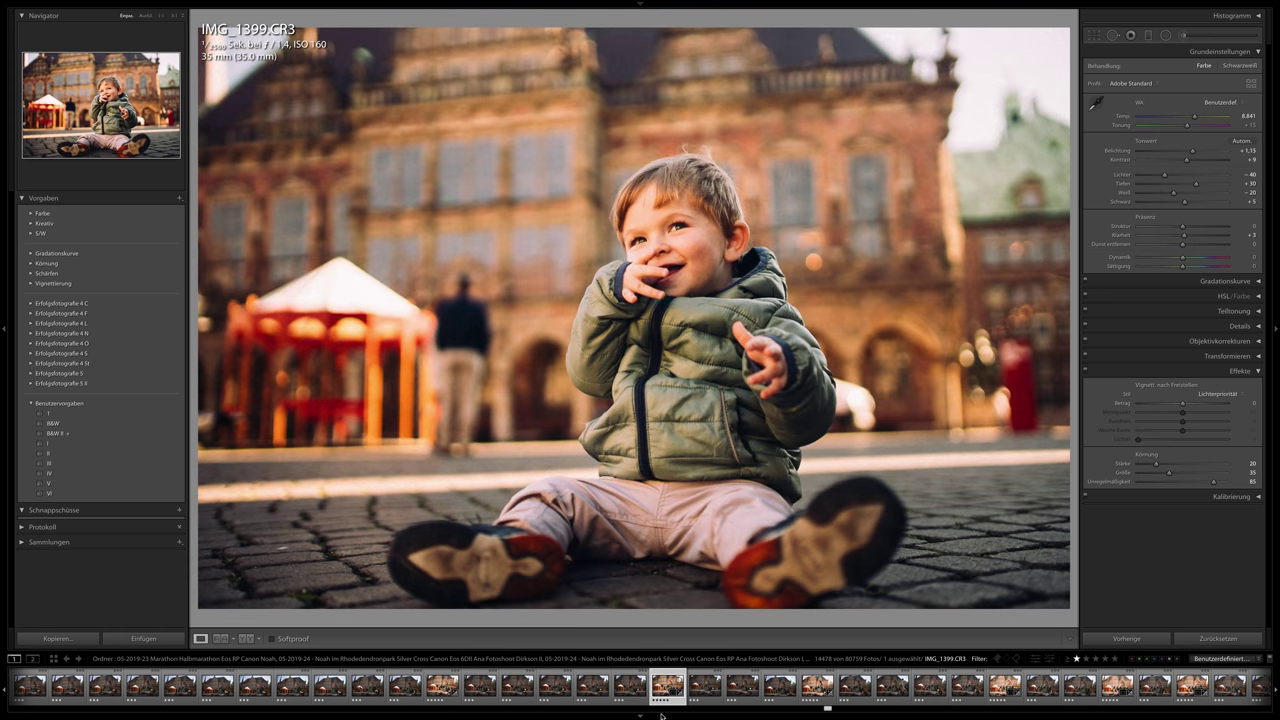
mouse_move(661, 716)
click(817, 686)
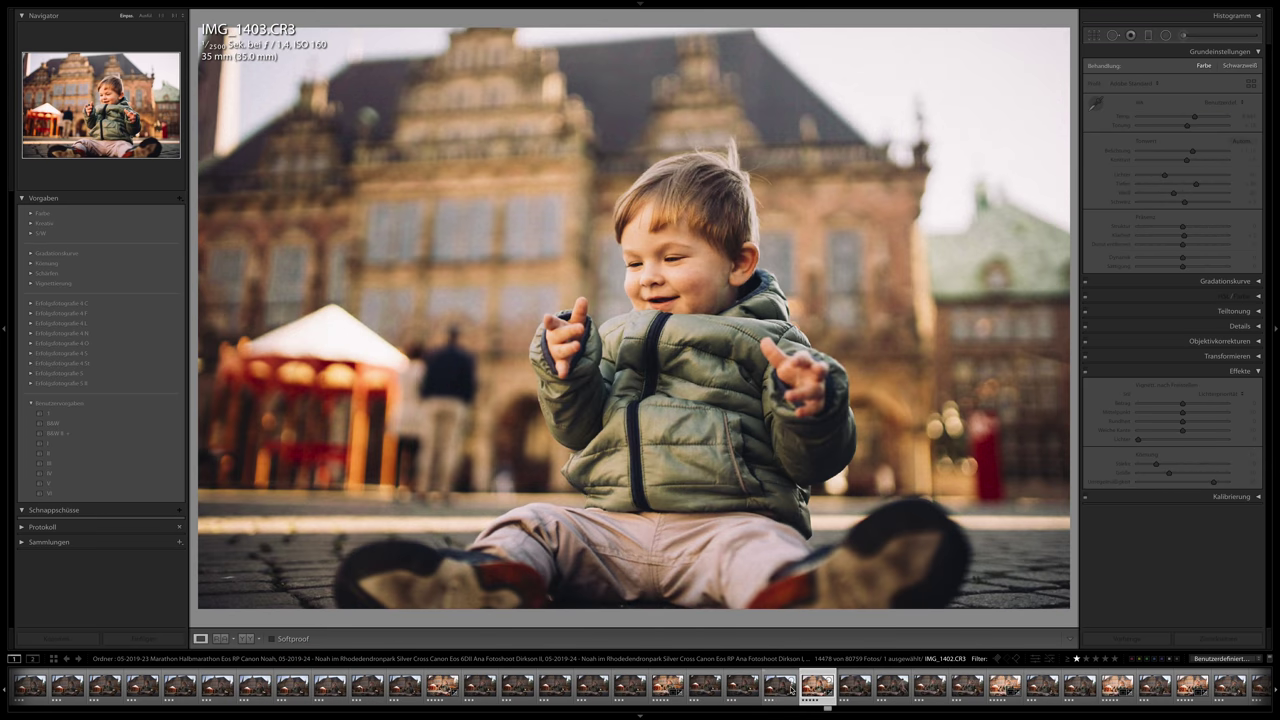
Compare the edited picks IMG_1411, IMG_1414, IMG_1416 and IMG_1441 of the laughing toddler in front of the historic building.
click(806, 690)
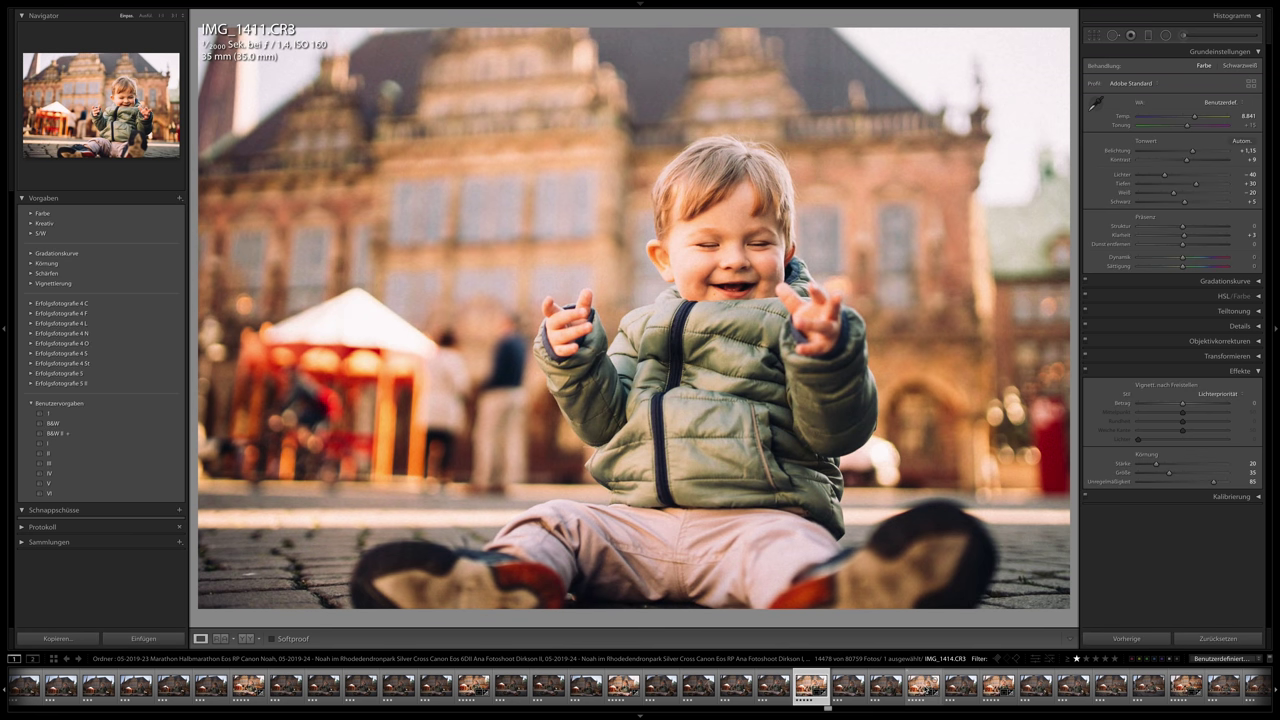
click(923, 686)
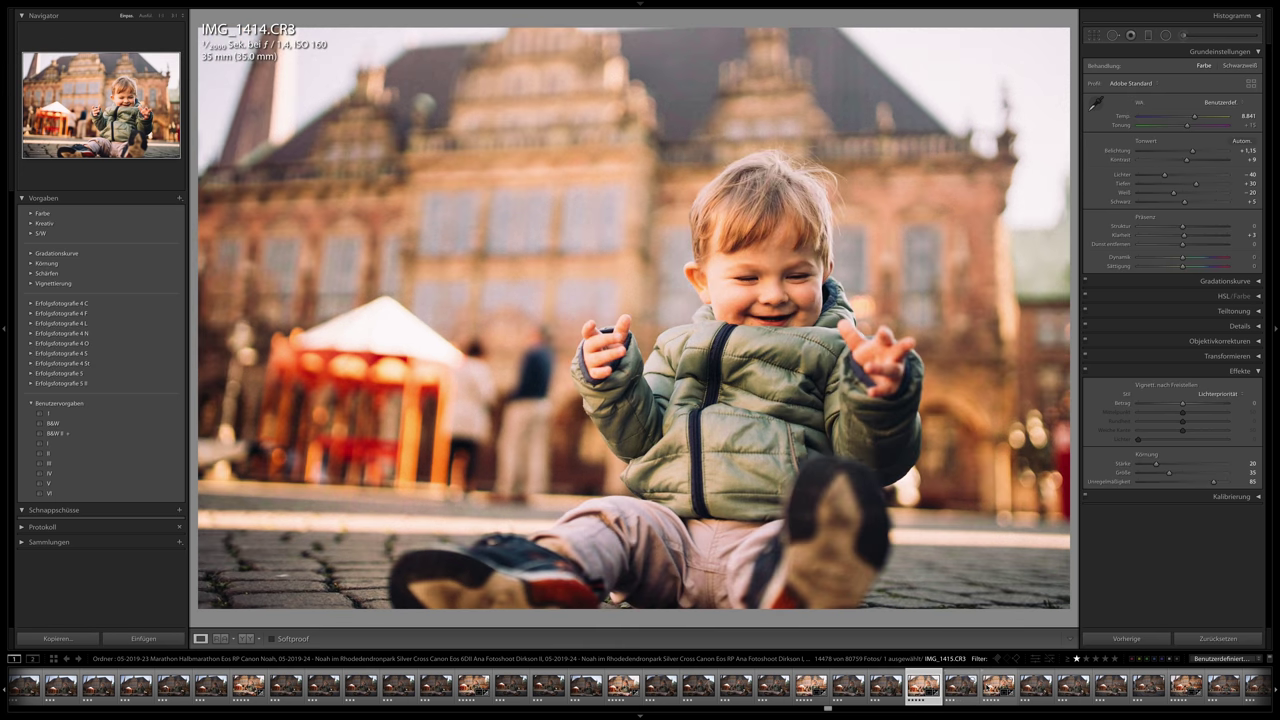
click(995, 688)
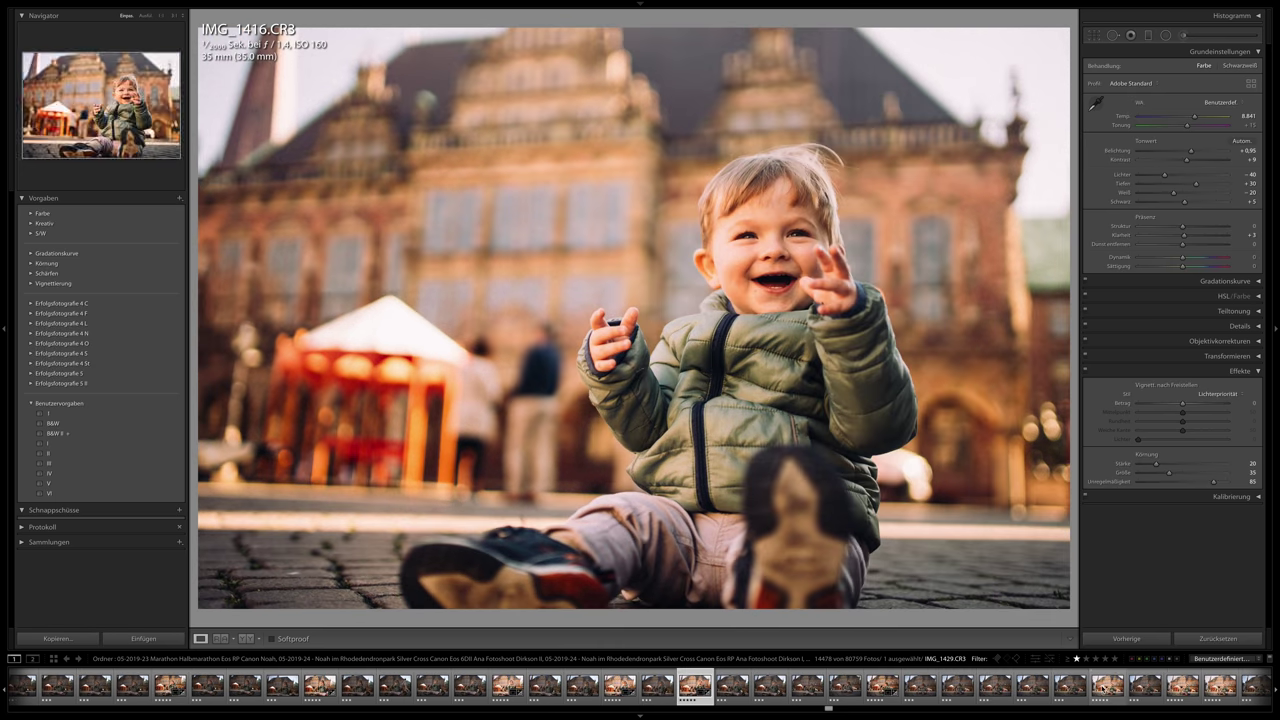
click(1106, 686)
click(1014, 688)
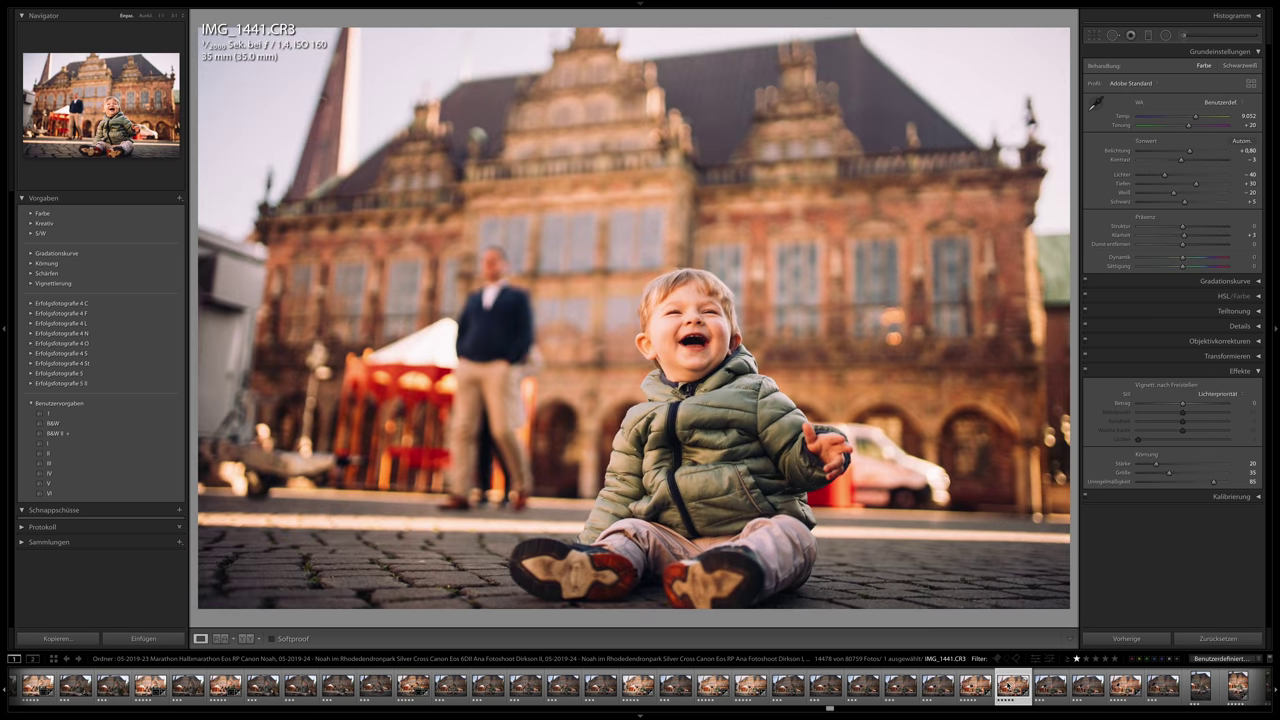
Review the last edited picks of the toddler on the square, IMG_1444 and the portrait-format IMG_1450.
click(919, 688)
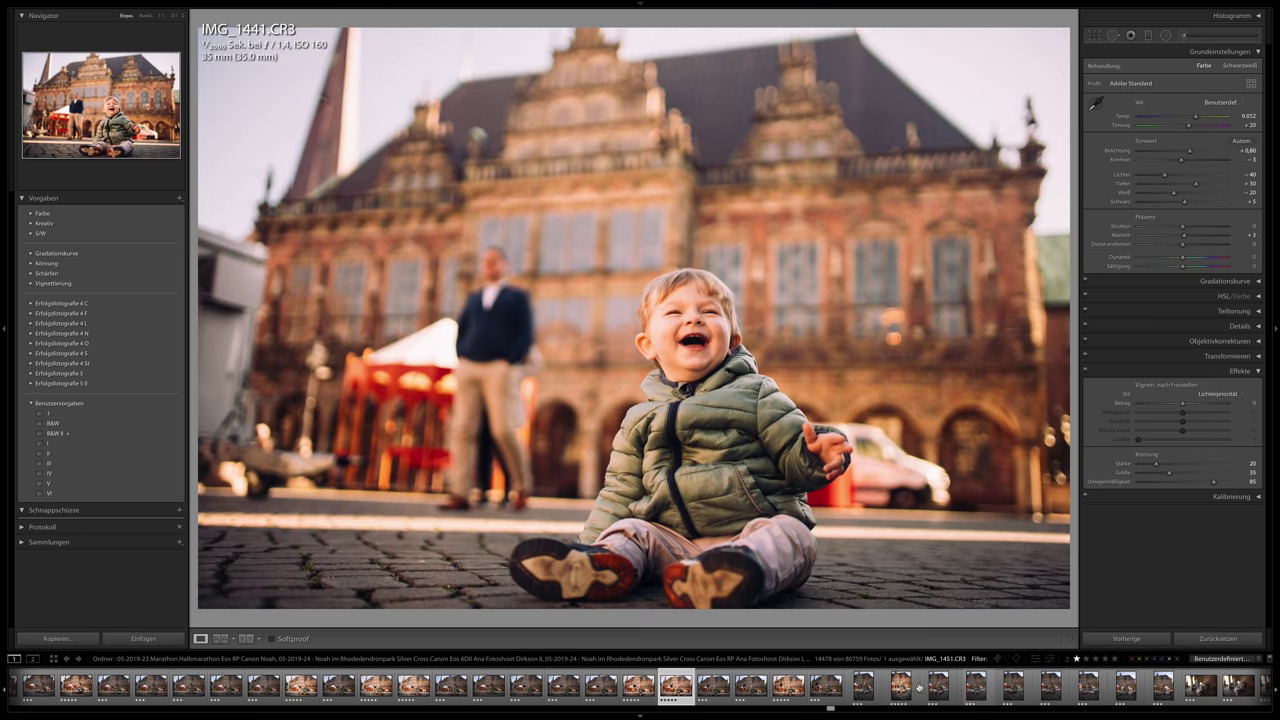
click(789, 687)
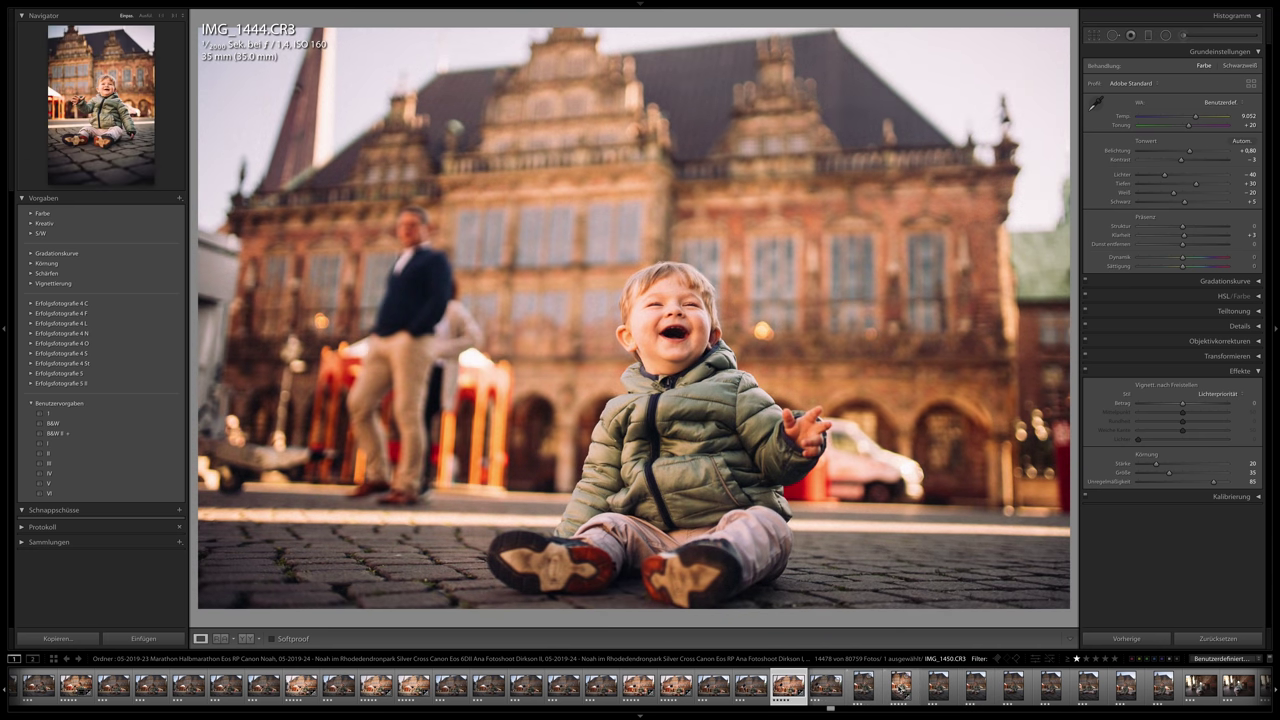
click(901, 687)
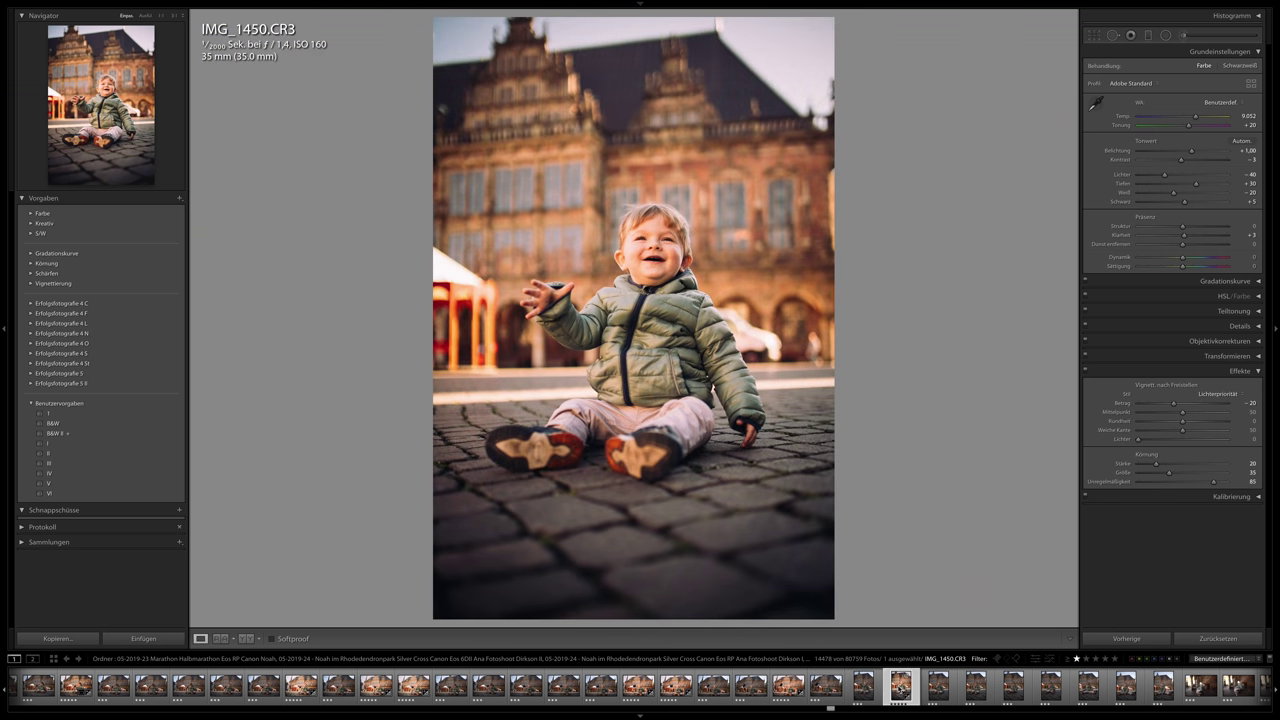
Review the edited arcade picks IMG_1475 and IMG_1509 of the toddler beside the brick wall.
scroll(901, 687, down, 5)
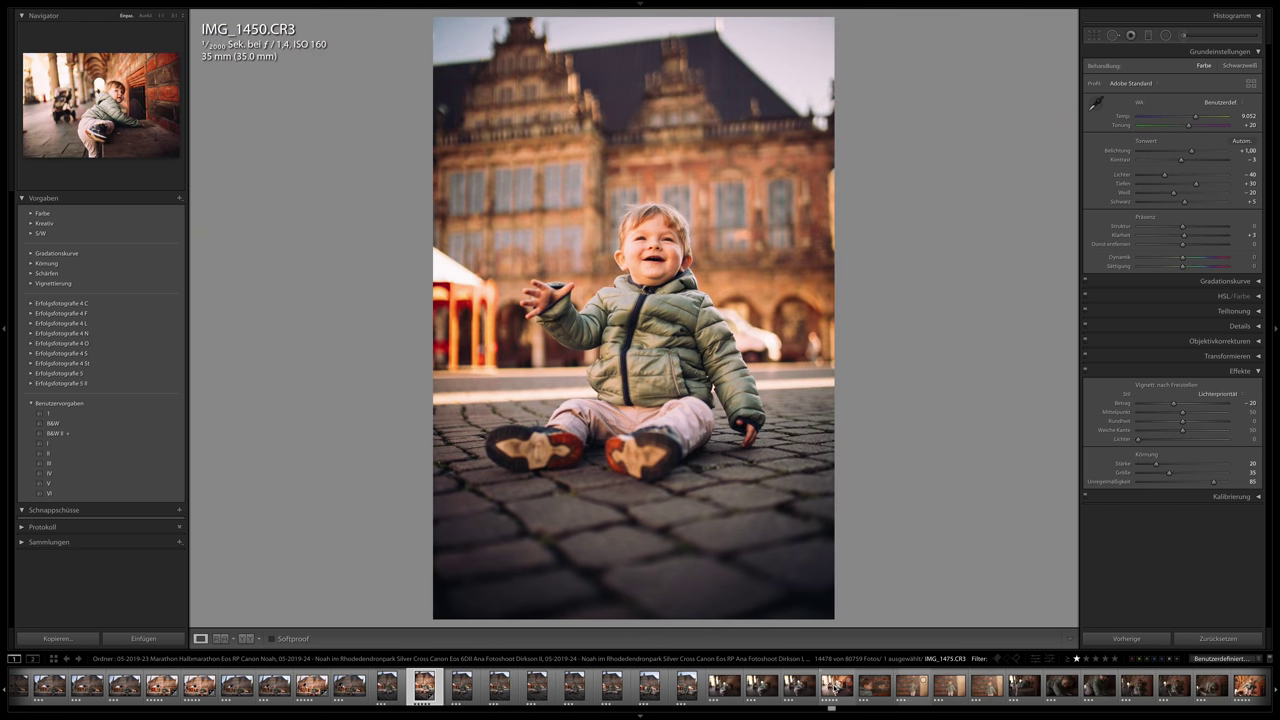
click(836, 687)
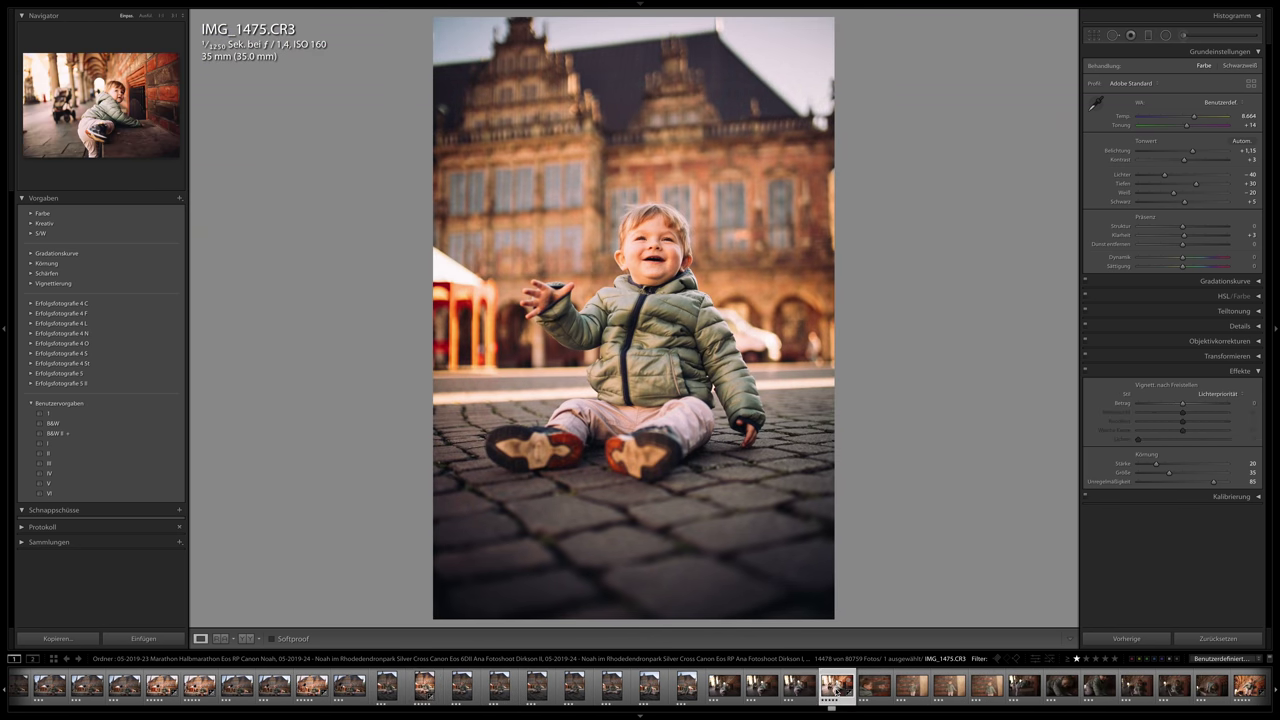
scroll(850, 688, down, 3)
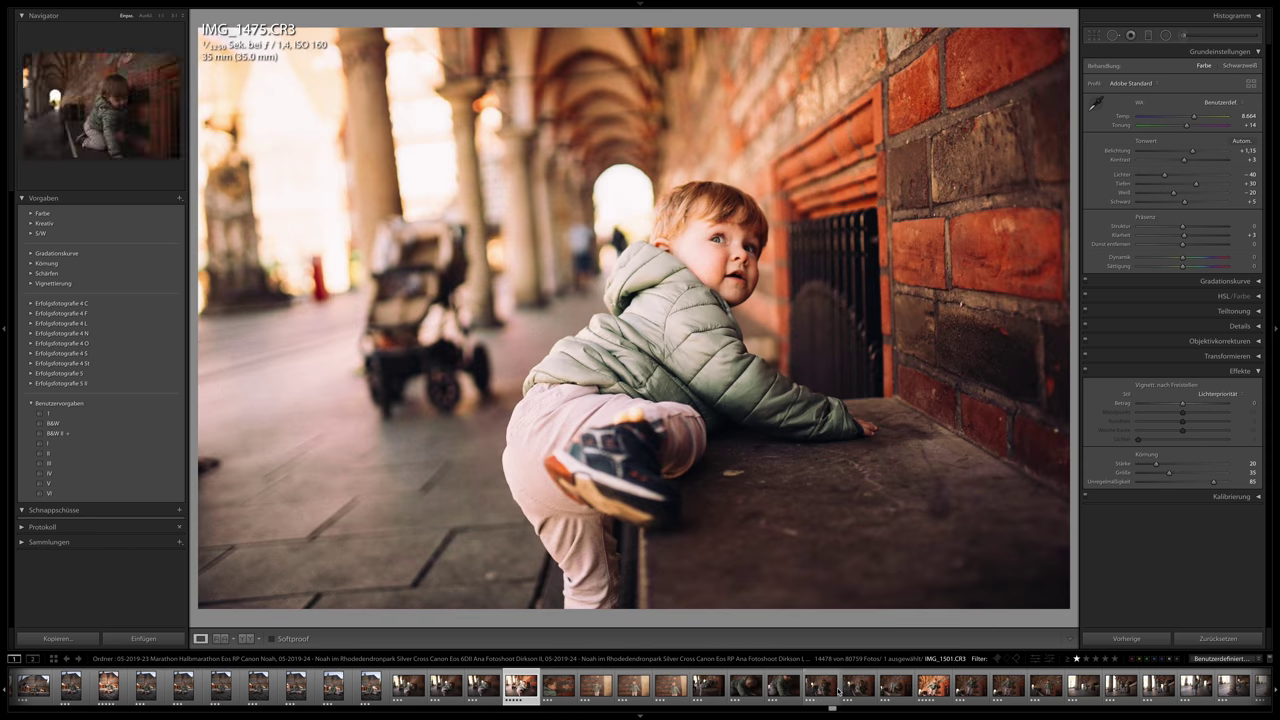
click(933, 687)
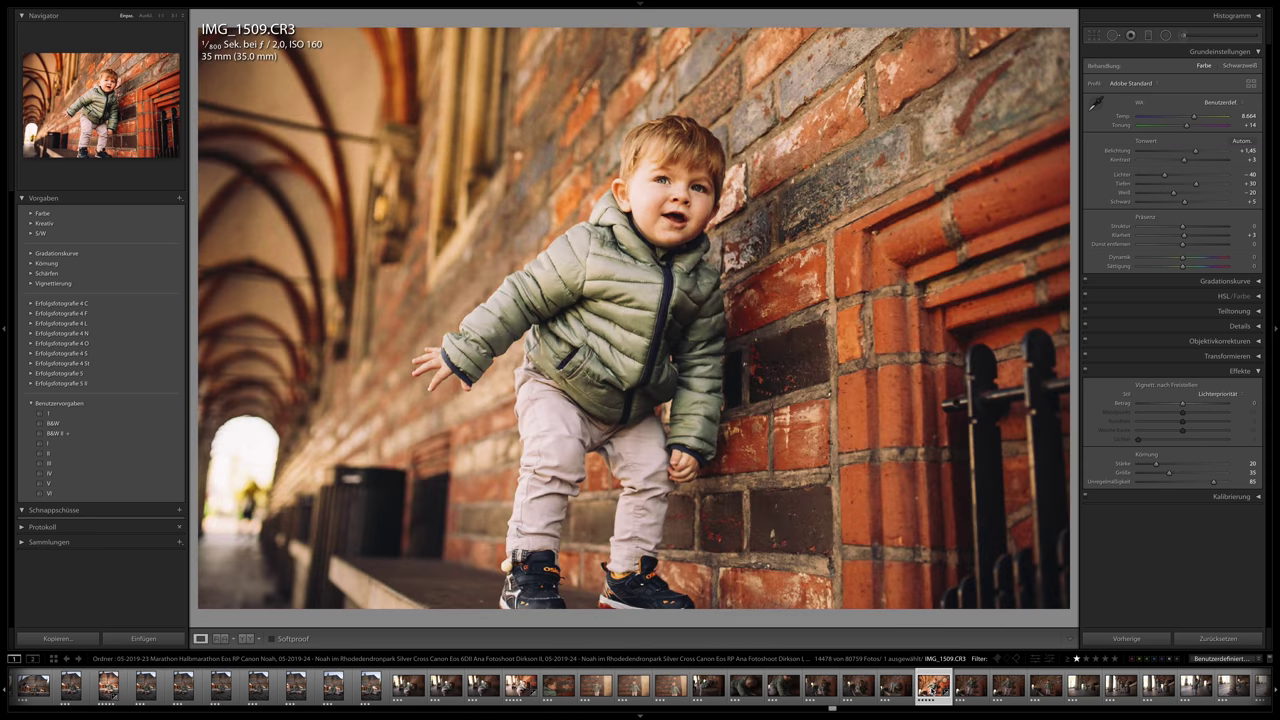
Review IMG_1632, father and son at the bronze animal statue, and IMG_1716, the toddler with the tripod.
scroll(931, 692, down, 6)
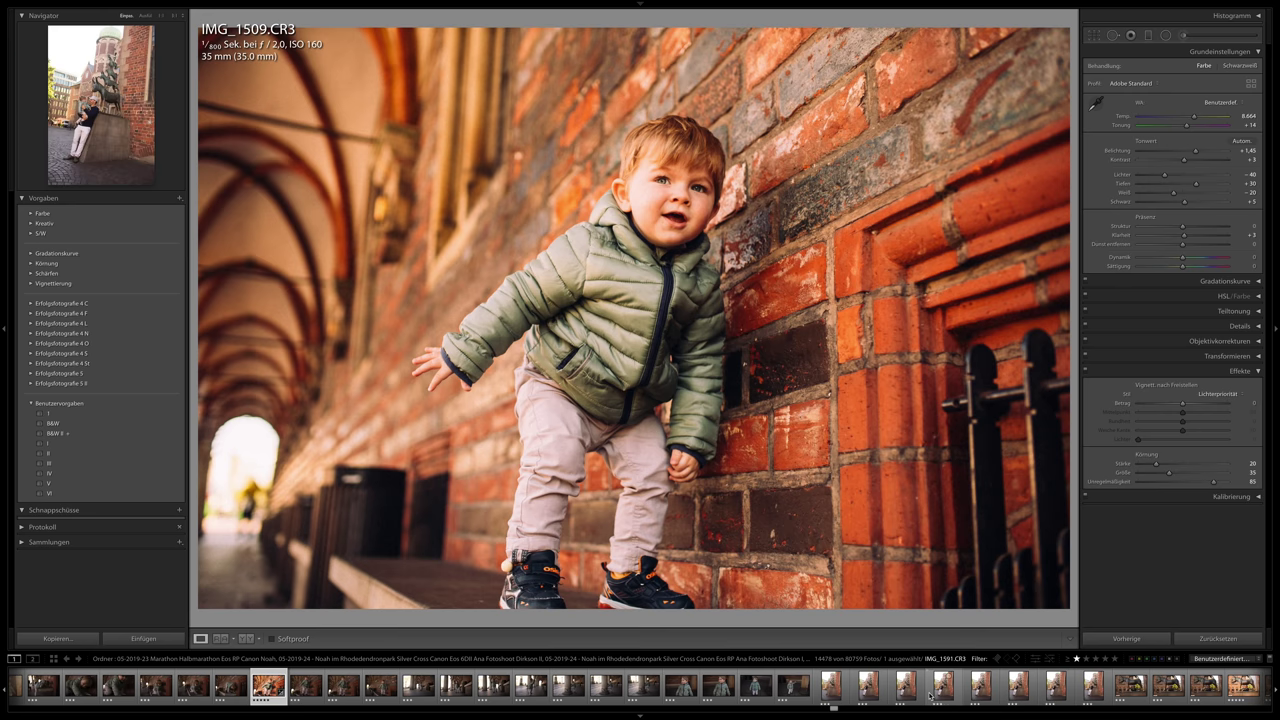
scroll(931, 692, down, 4)
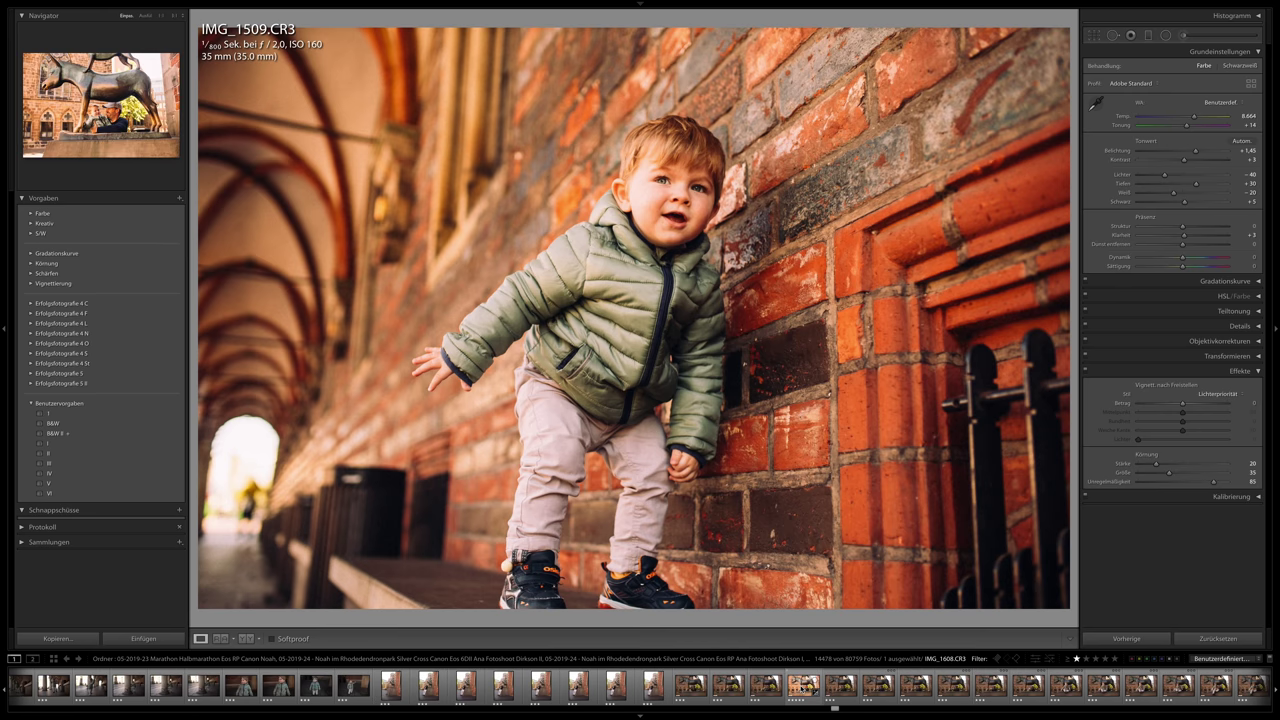
scroll(803, 688, down, 3)
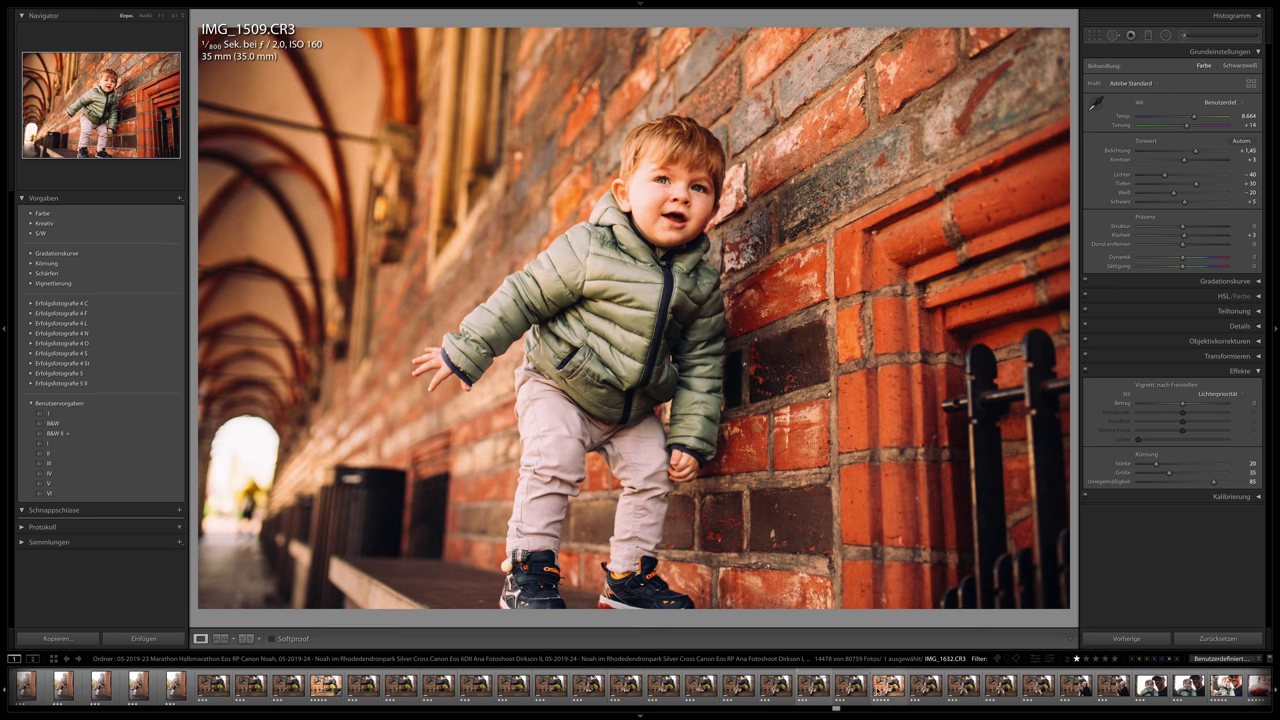
click(888, 686)
scroll(877, 690, down, 3)
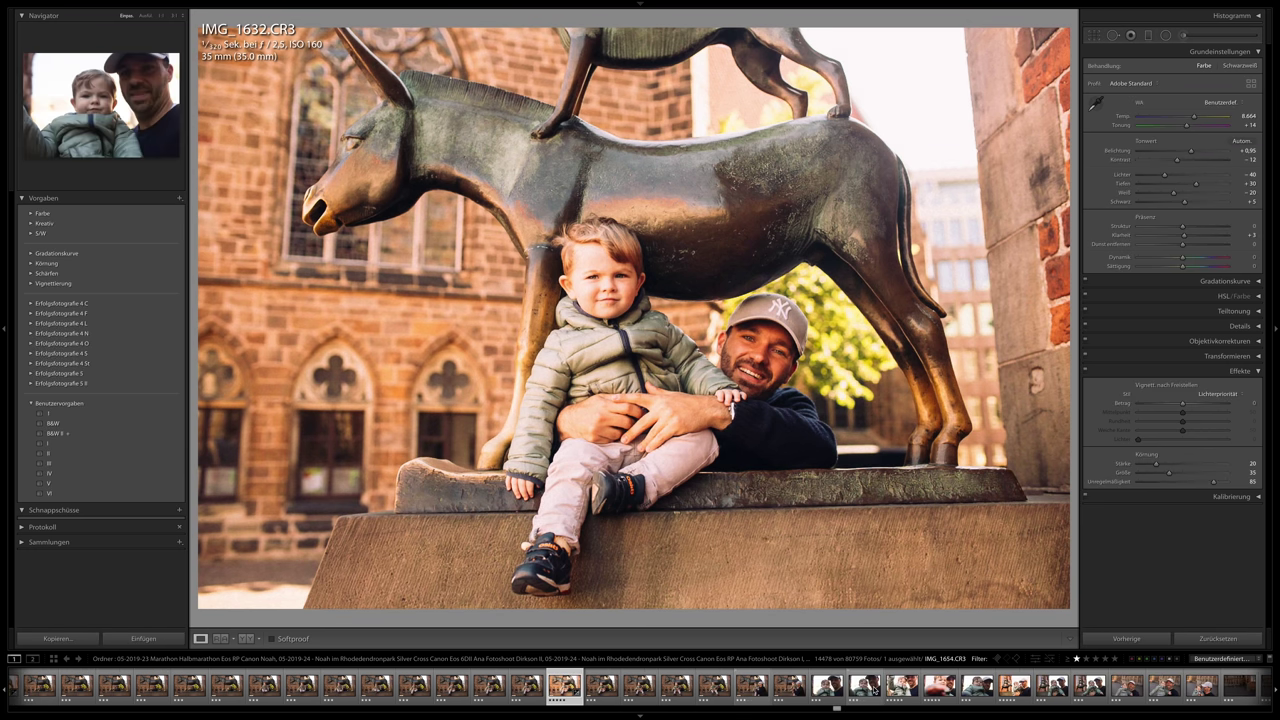
scroll(930, 688, down, 6)
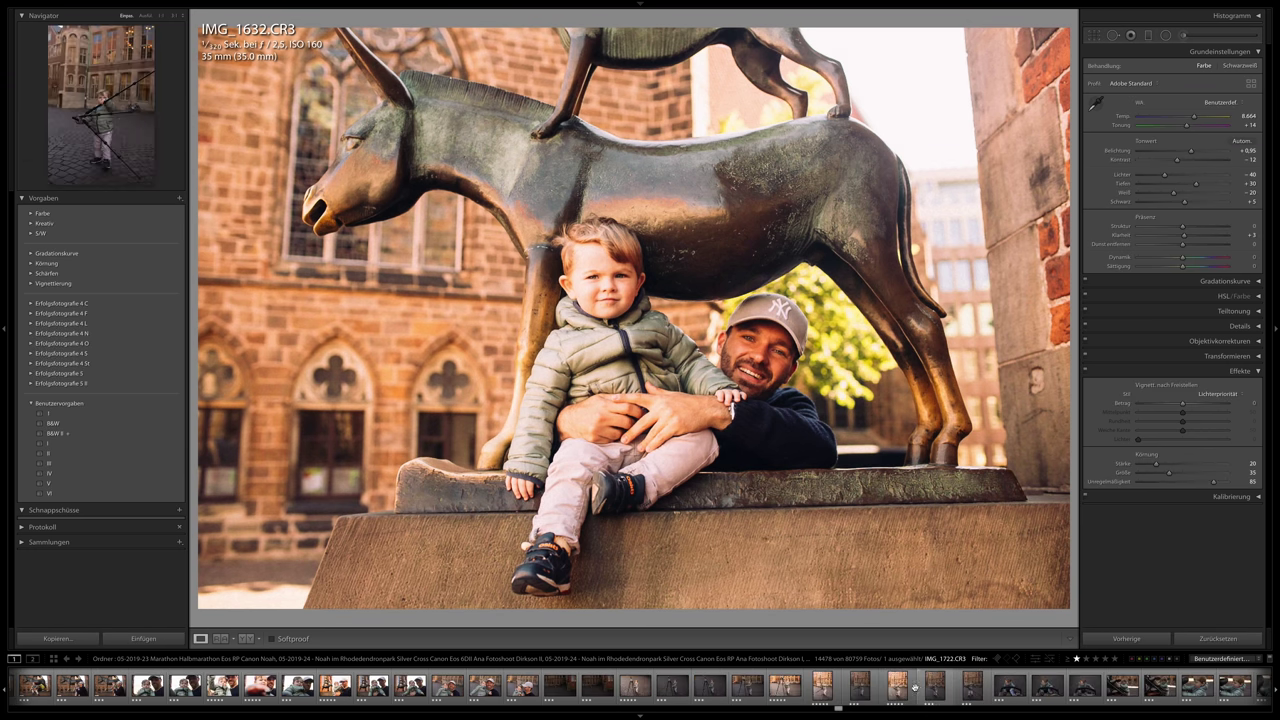
click(782, 688)
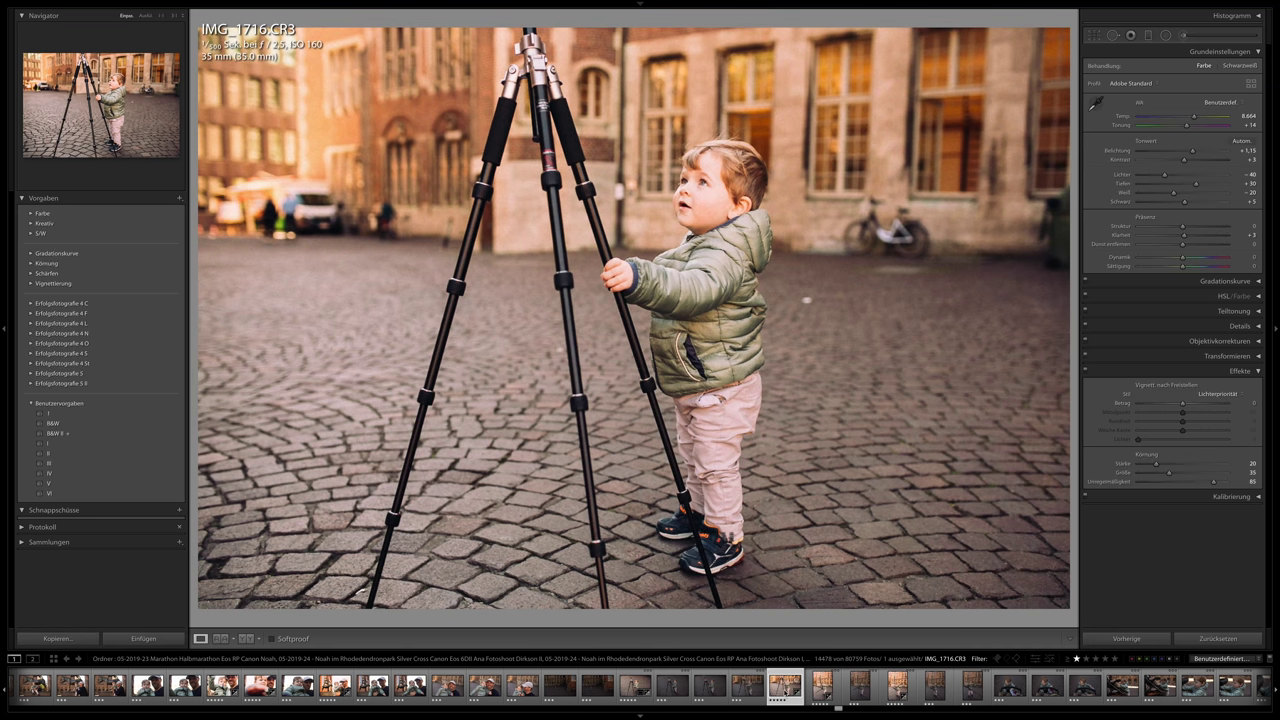
Review the edited five-star toddler picks IMG_1782 and IMG_1842 by the stone columns and IMG_1879 beside the arched facade.
scroll(785, 688, down, 10)
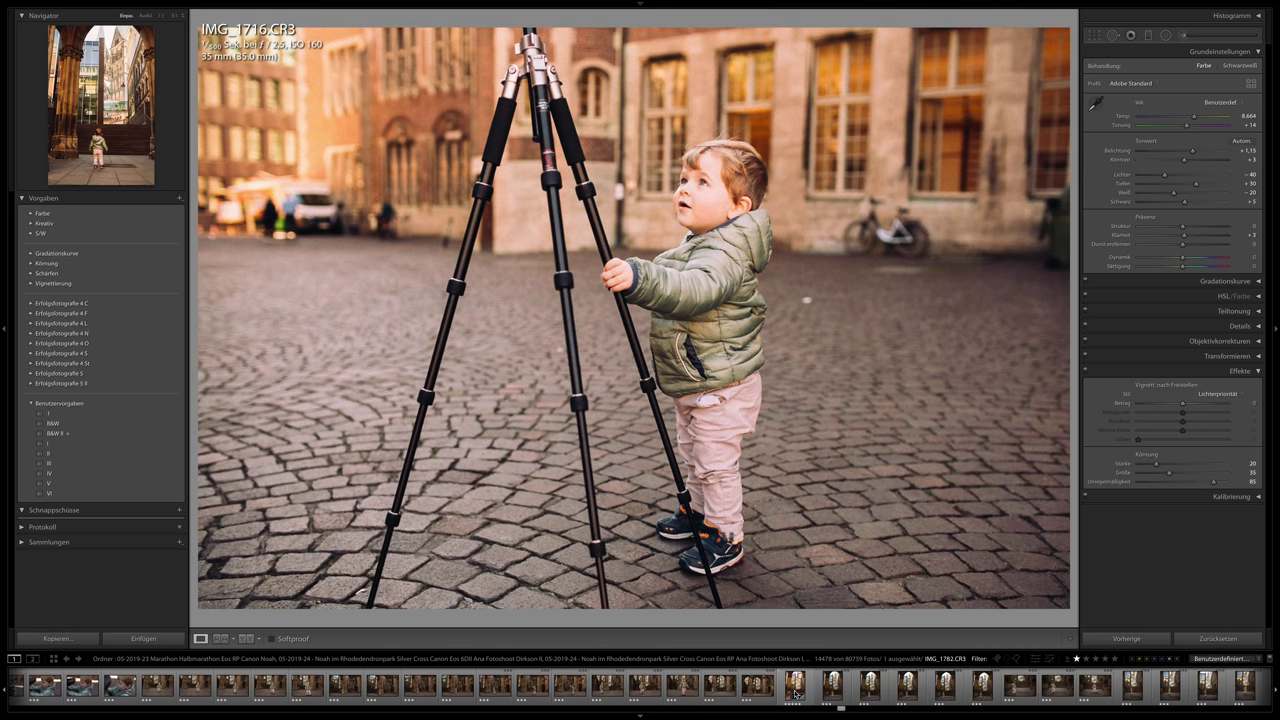
click(796, 690)
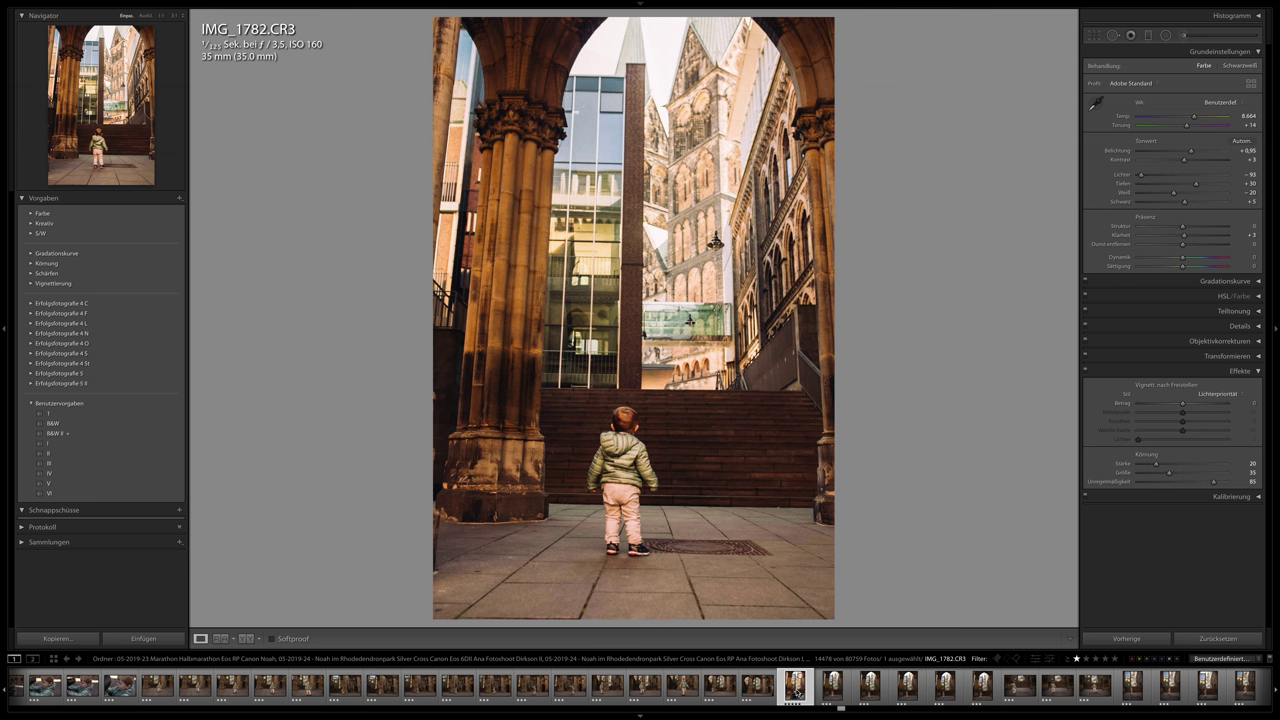
scroll(796, 690, down, 10)
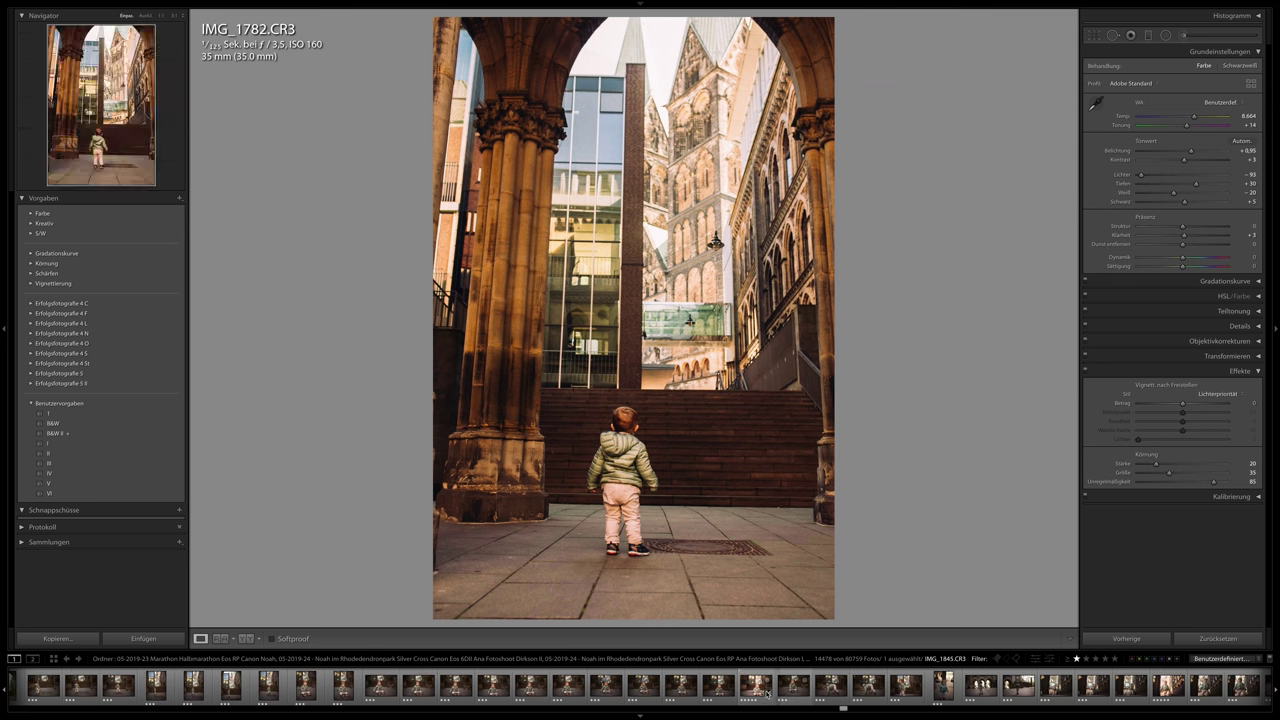
click(757, 690)
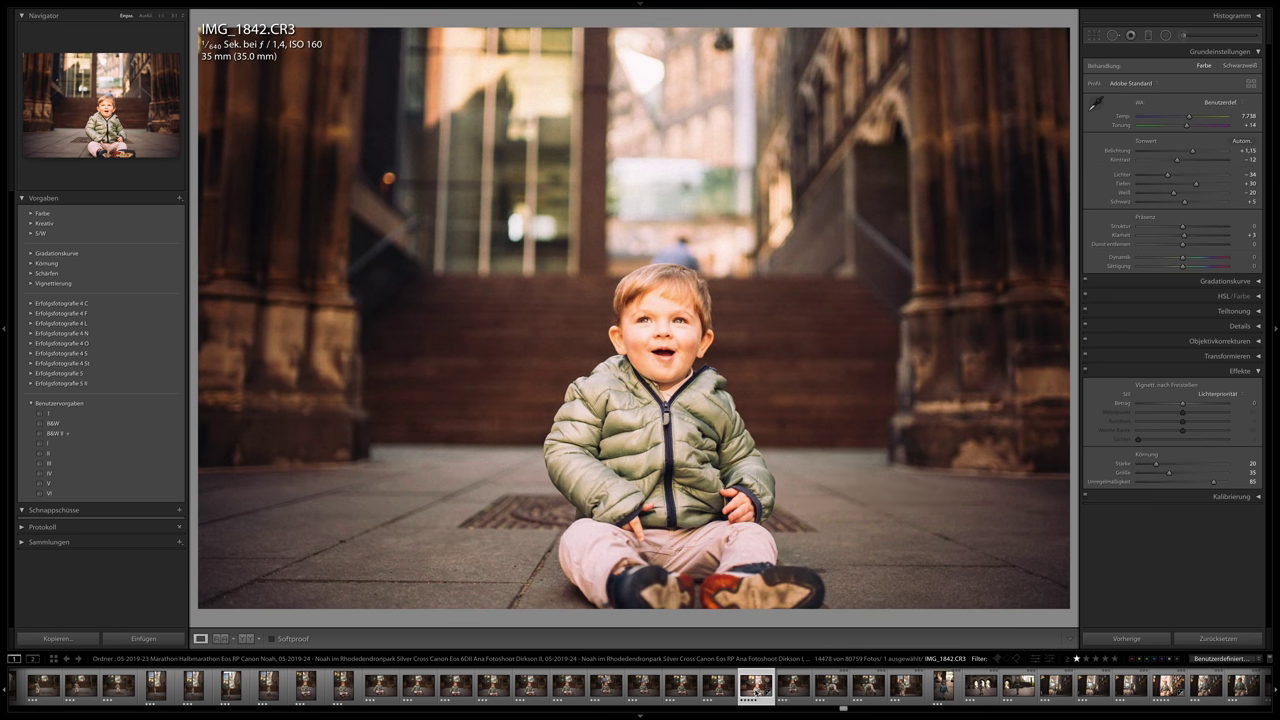
scroll(757, 690, down, 5)
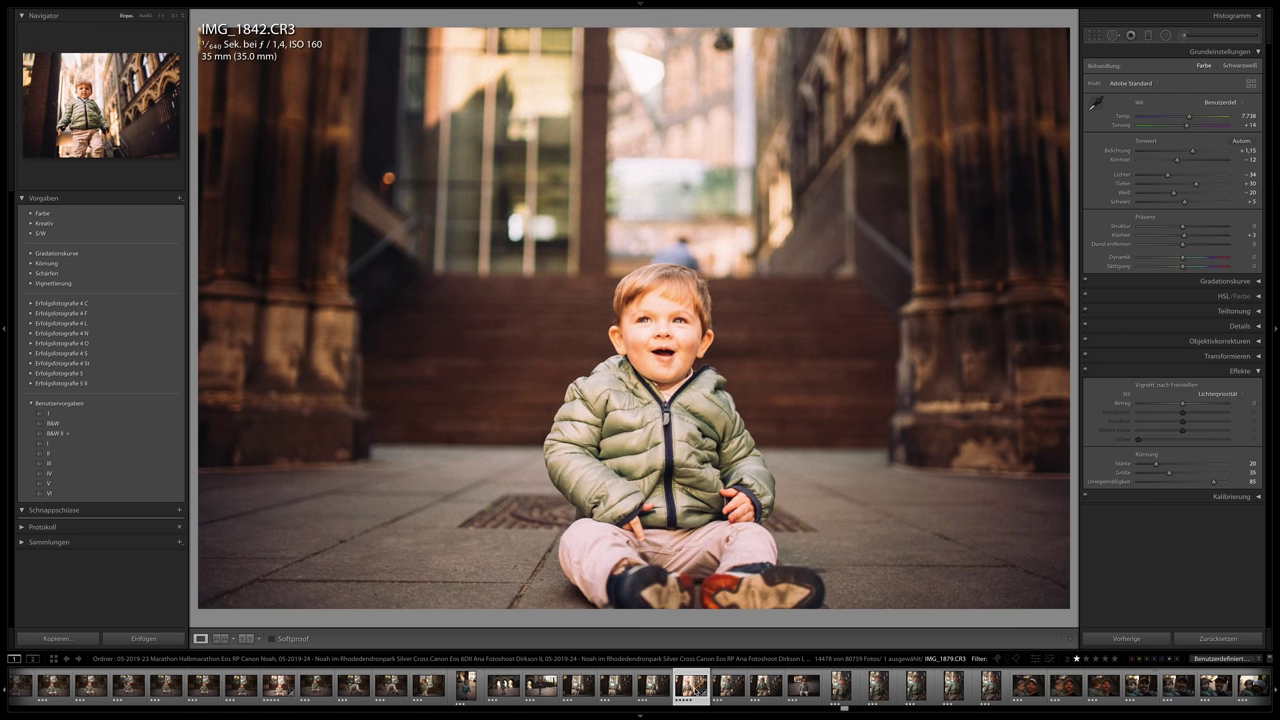
click(691, 687)
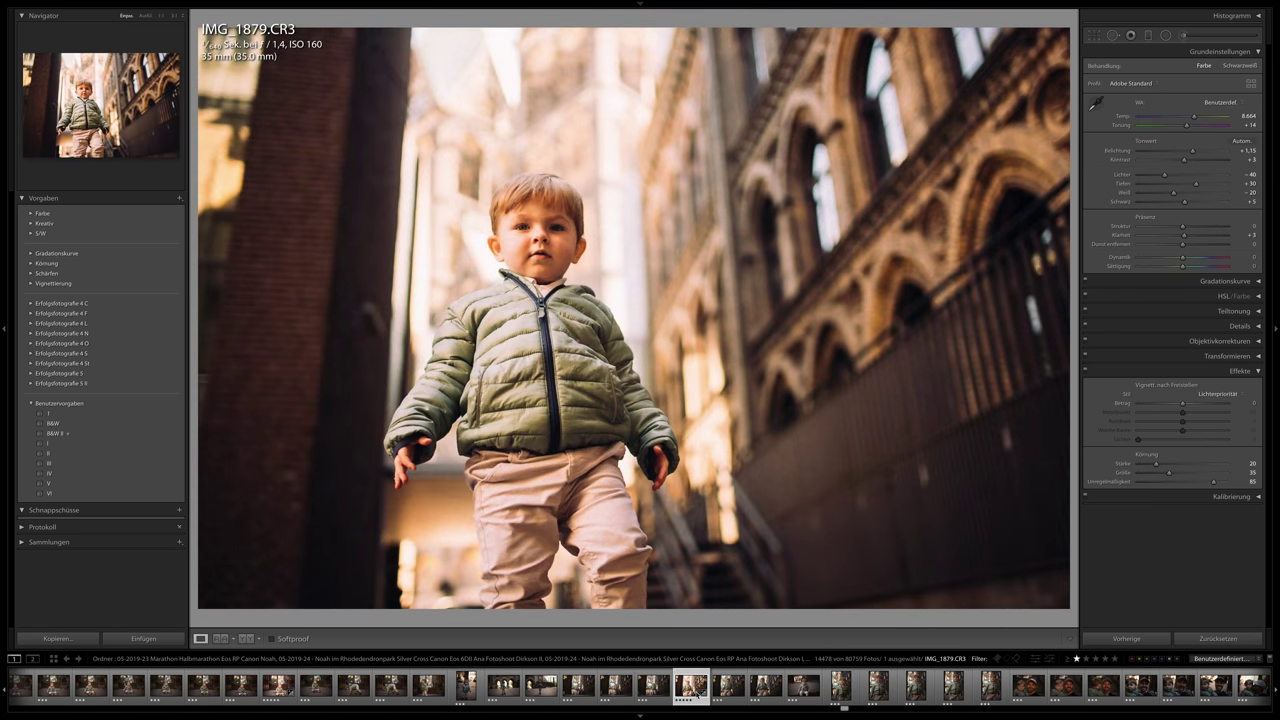
scroll(730, 690, down, 5)
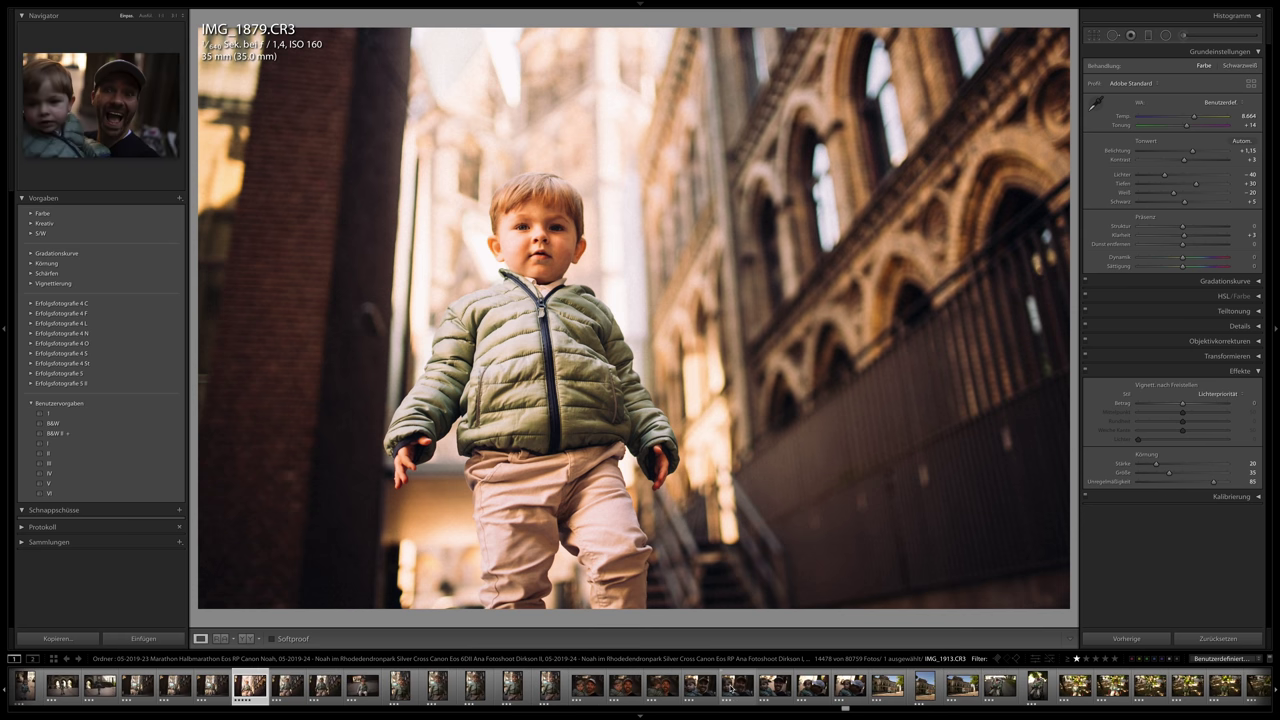
Review the edited park picks of the toddler sitting on the grass, IMG_2155, IMG_2177 and IMG_2173.
scroll(745, 687, down, 5)
scroll(745, 688, down, 8)
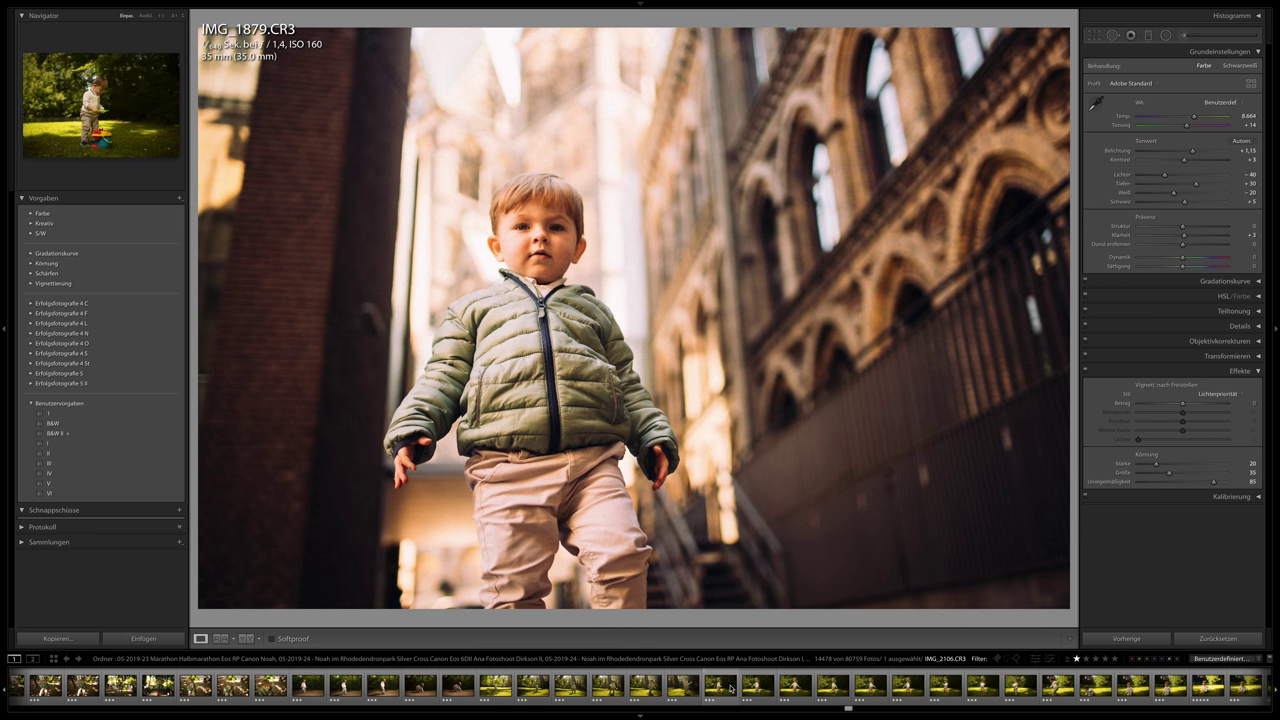
click(983, 686)
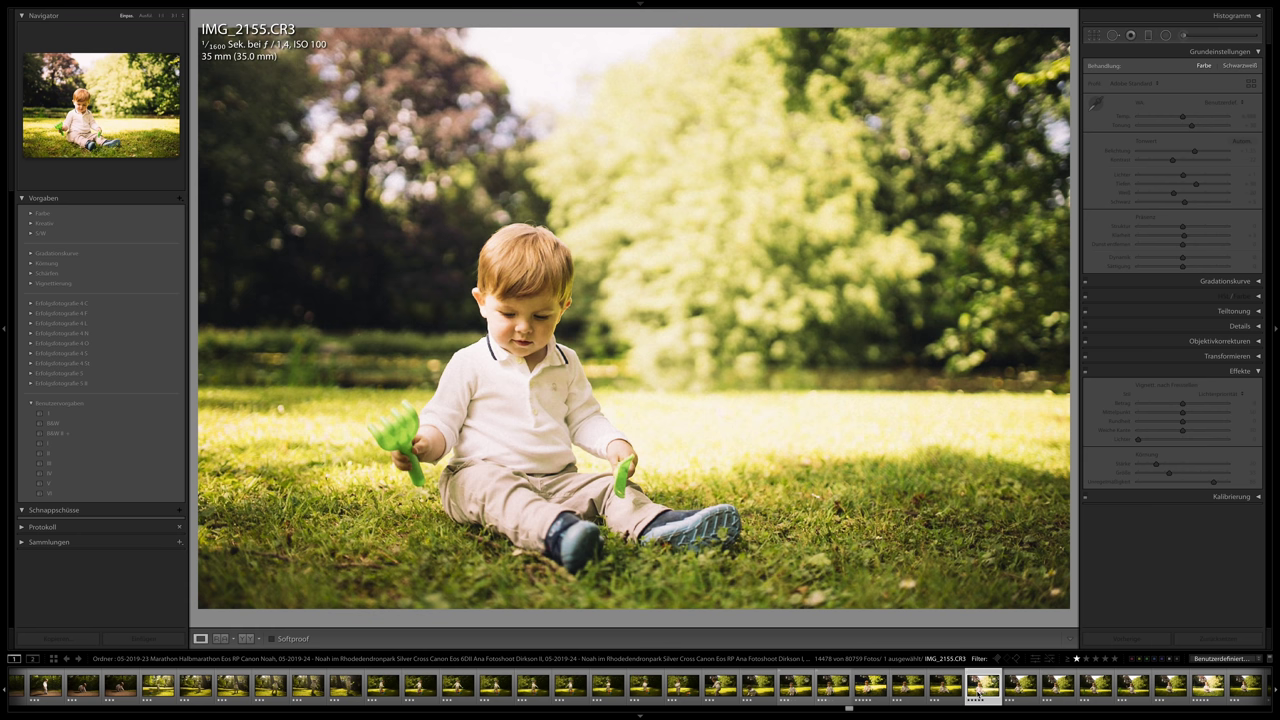
scroll(930, 688, down, 5)
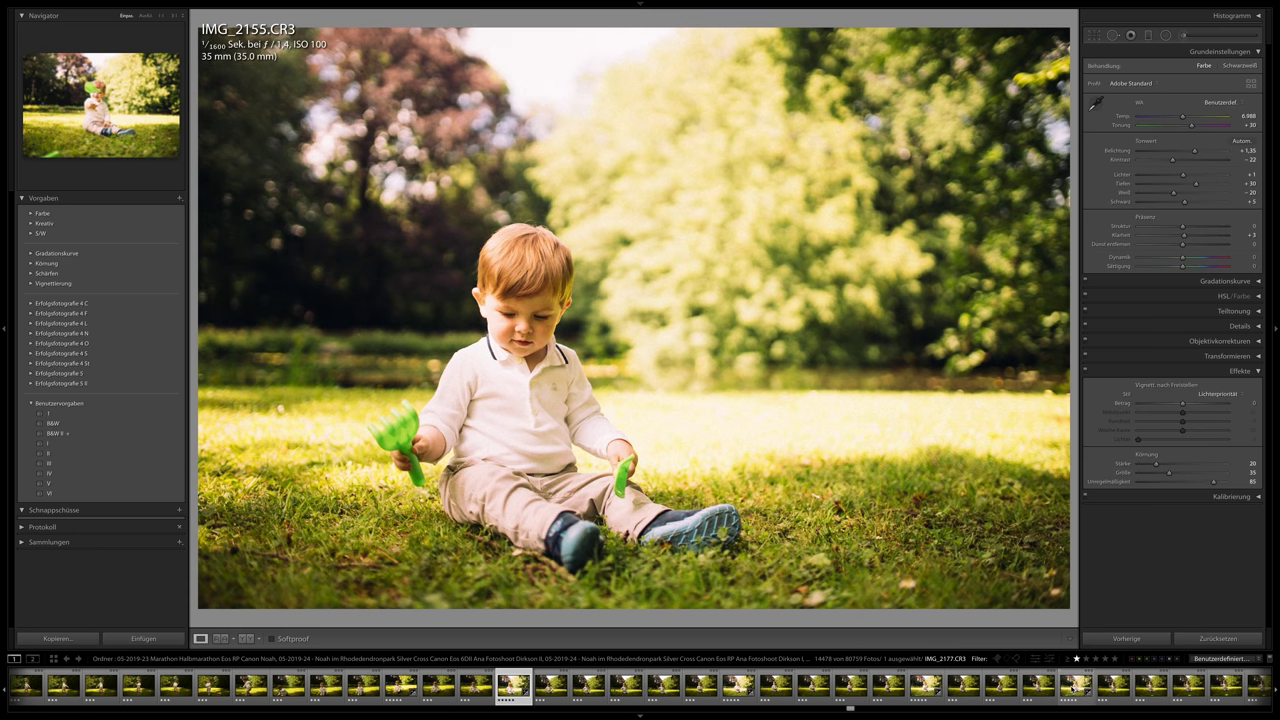
click(1073, 686)
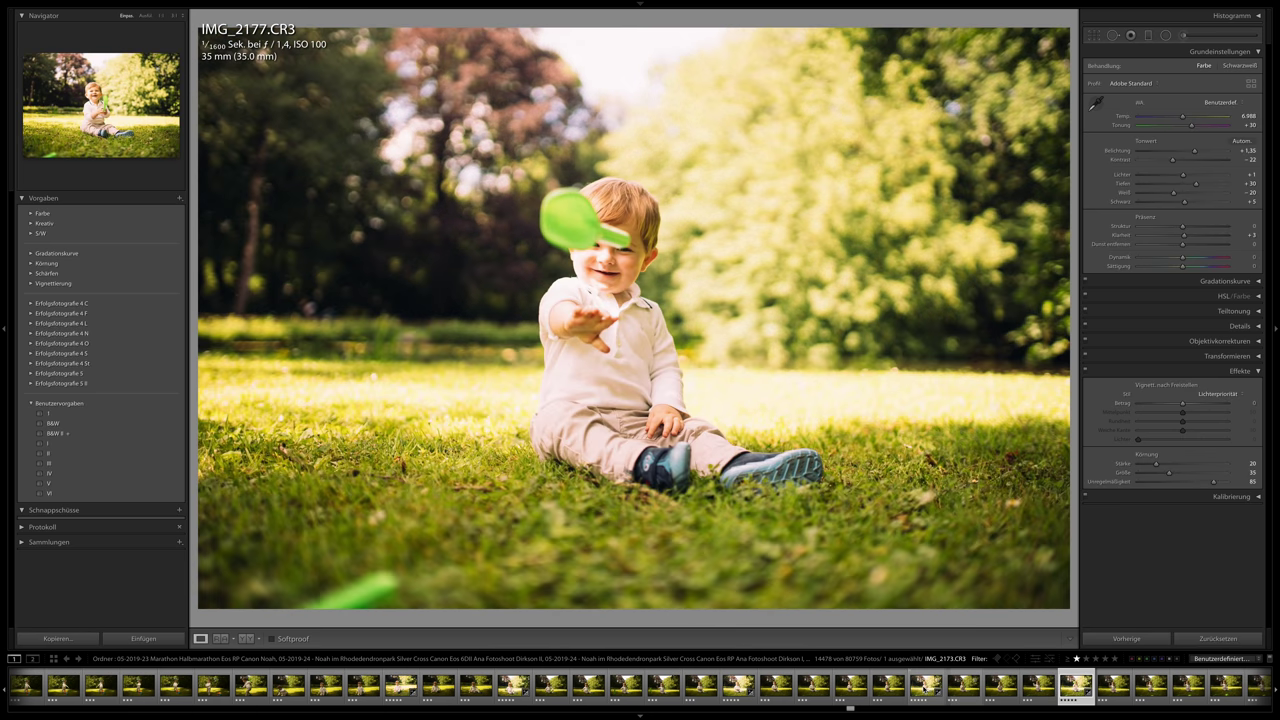
click(925, 688)
Open IMG_2344, the unedited shot of the toddler sitting in the playground sand.
scroll(925, 688, down, 5)
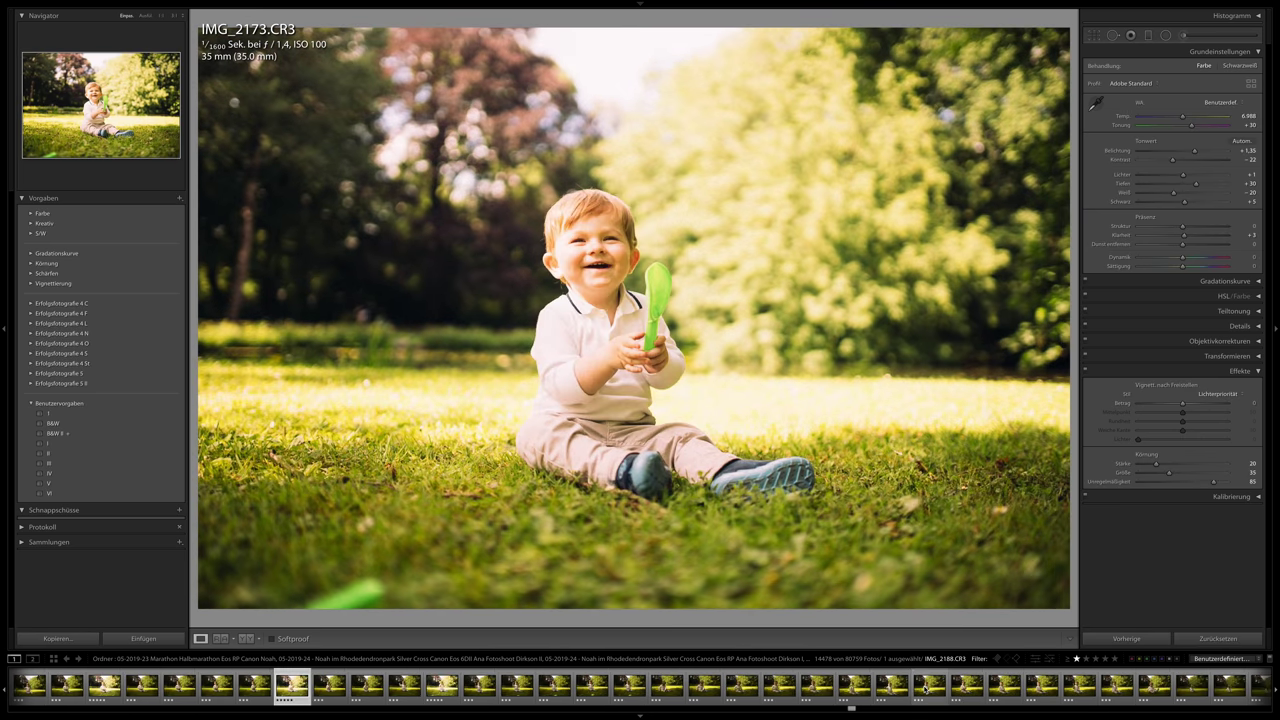
scroll(925, 690, down, 8)
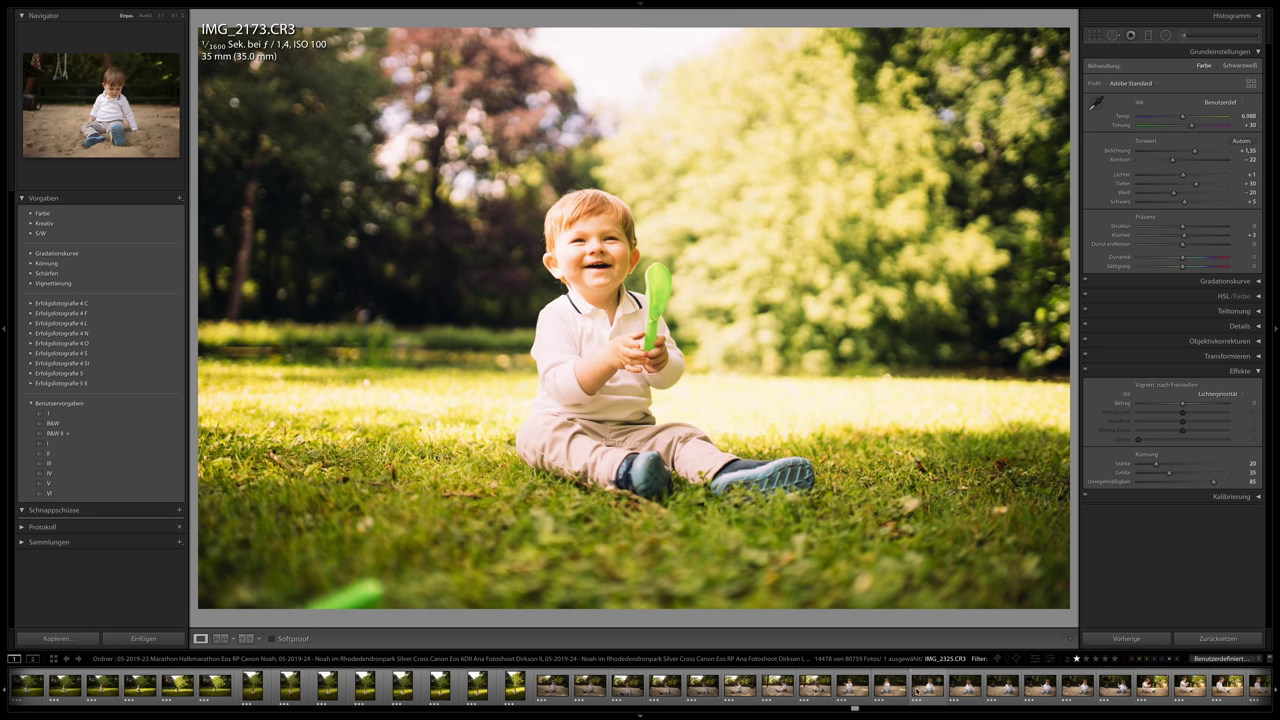
scroll(900, 692, down, 3)
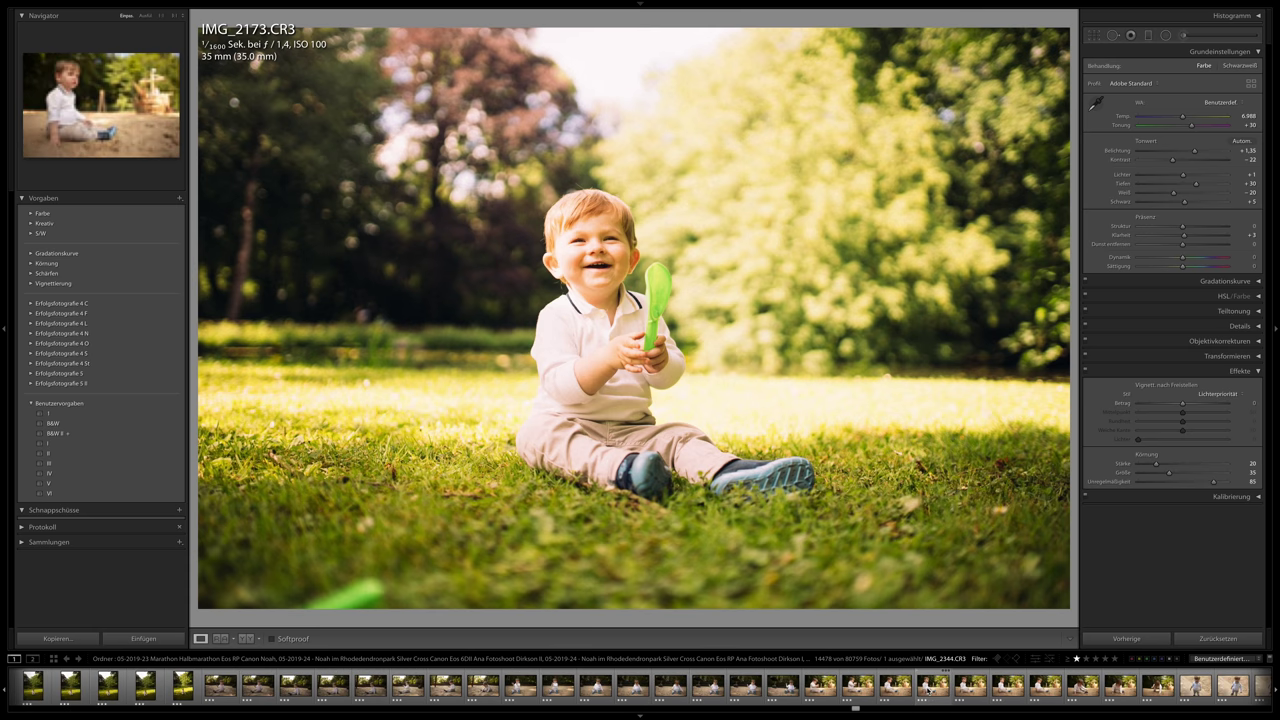
click(932, 686)
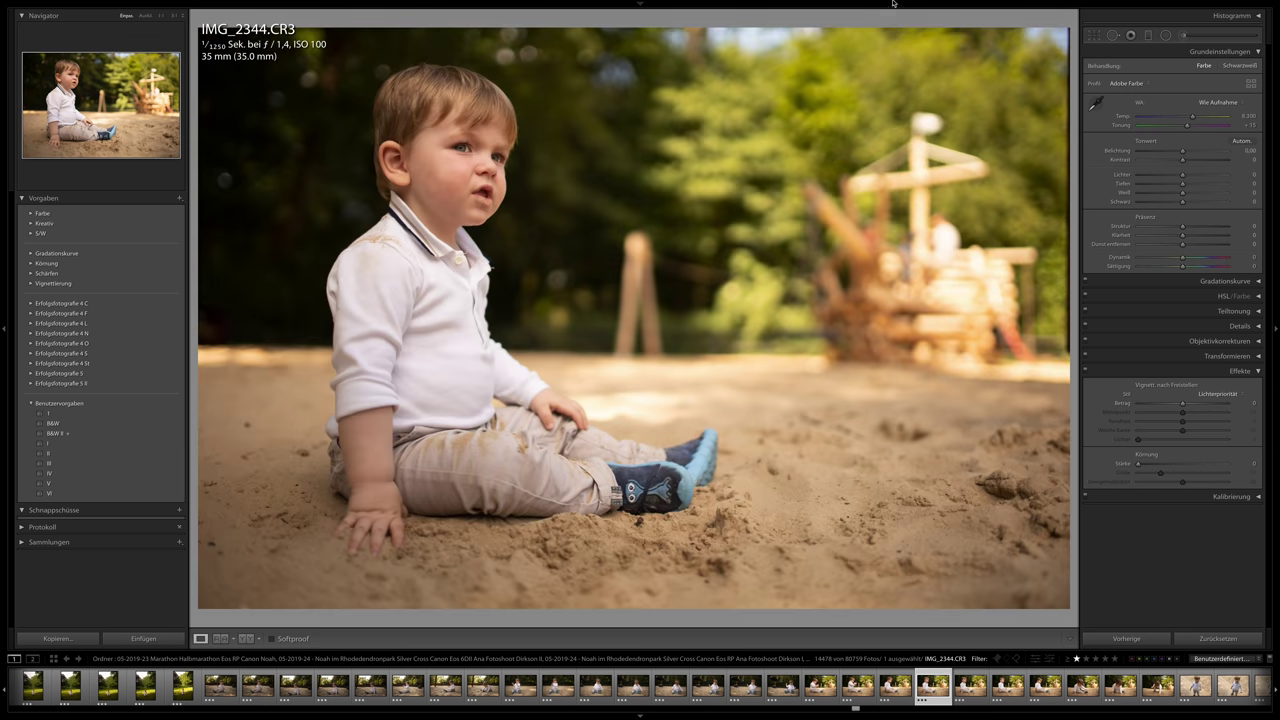
Switch to the Library grid and browse the playground photos of the toddler with the man in the checked shirt and the blonde woman.
mouse_move(899, 18)
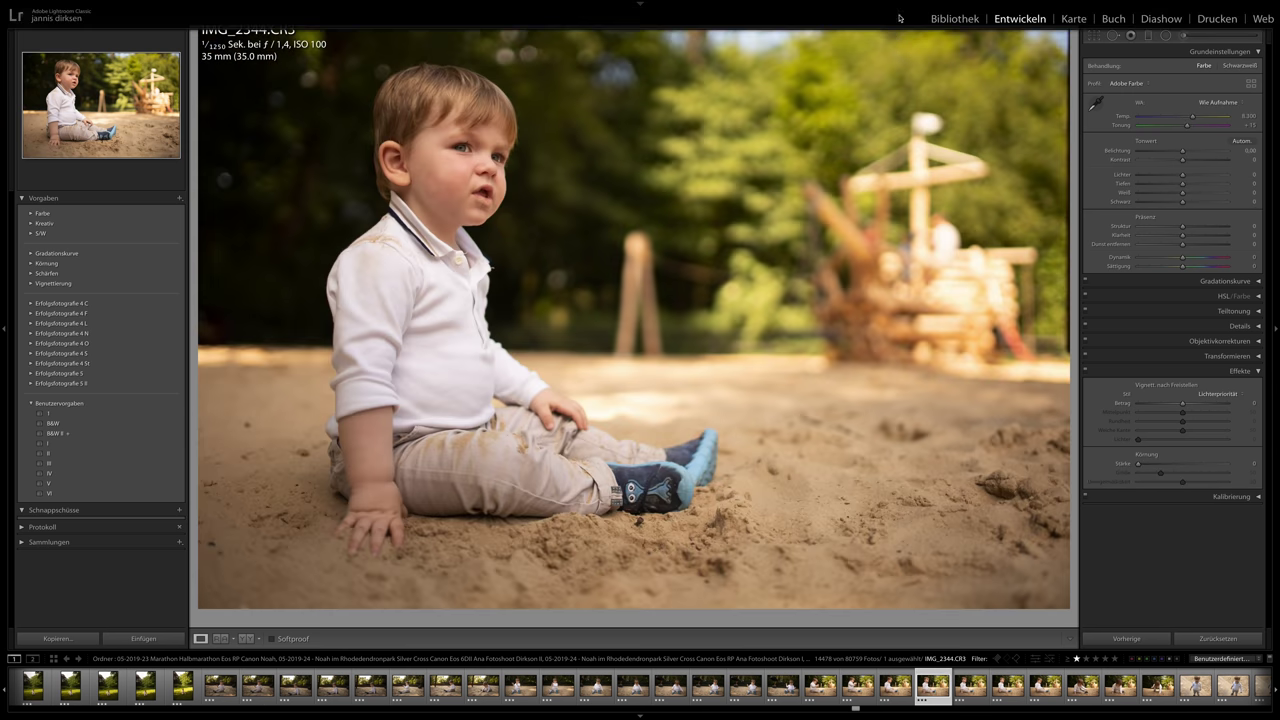
click(946, 20)
scroll(841, 336, down, 5)
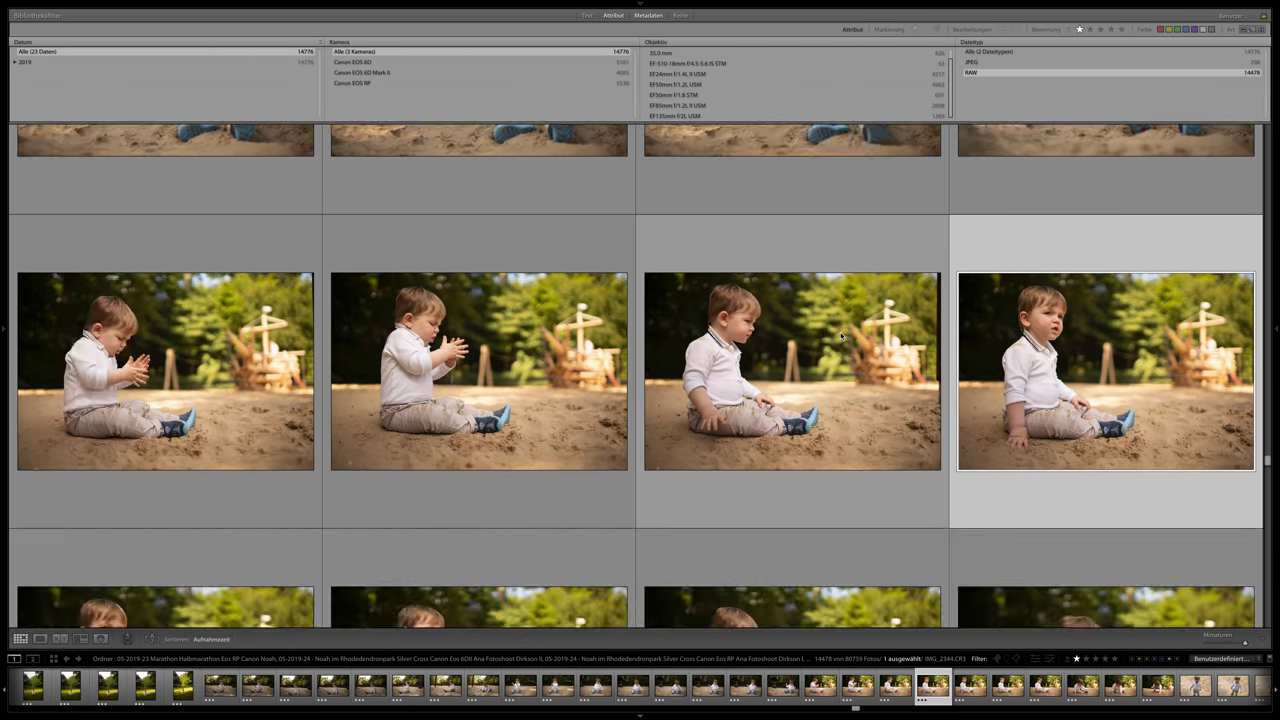
scroll(841, 336, down, 8)
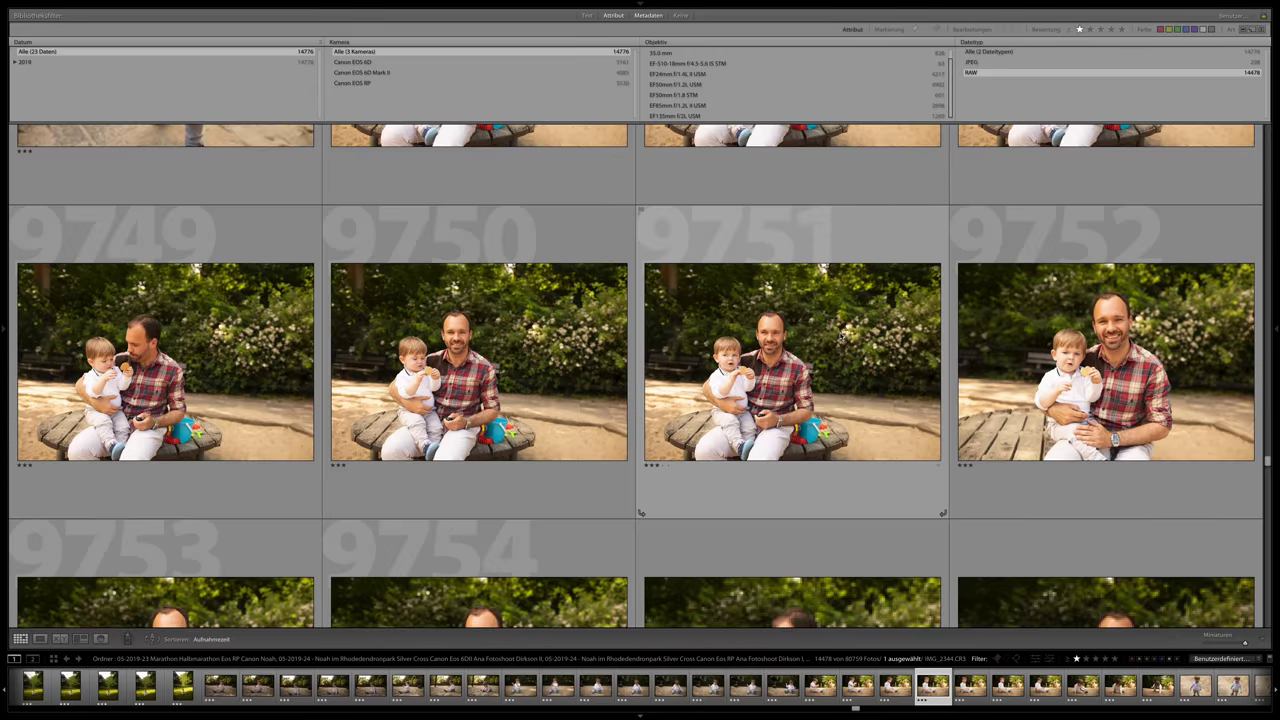
scroll(840, 336, down, 8)
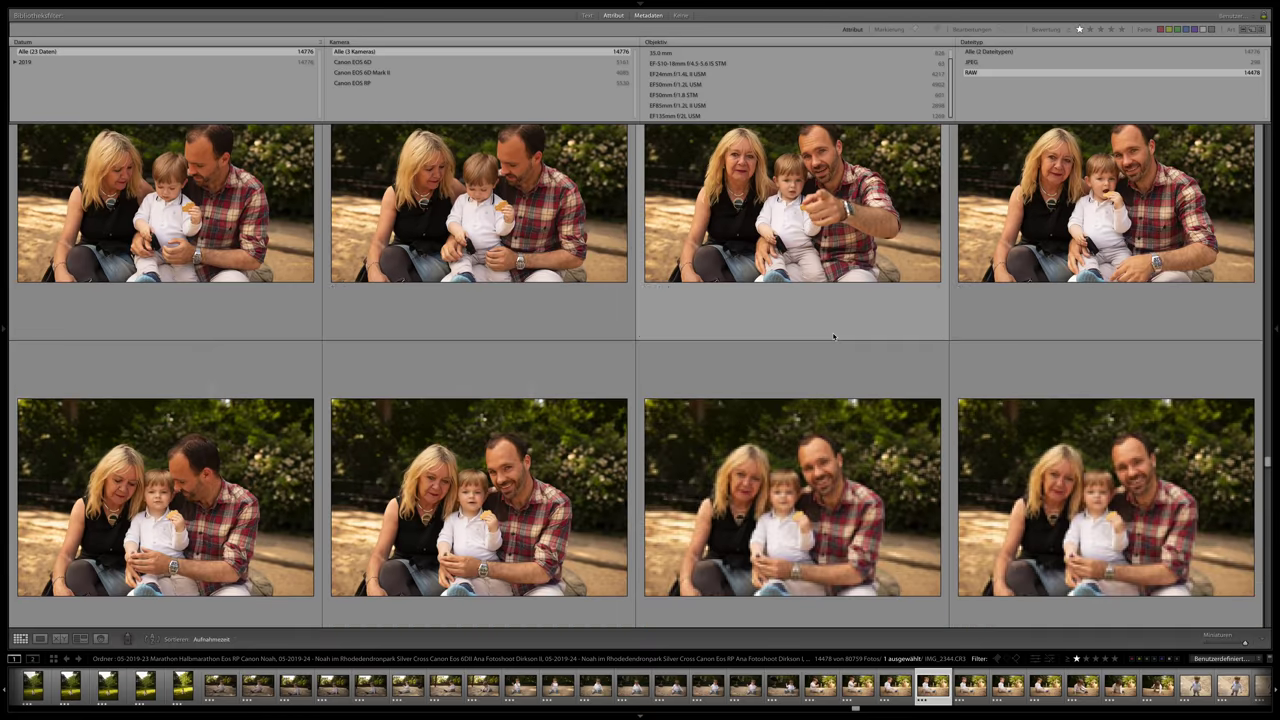
scroll(833, 337, down, 8)
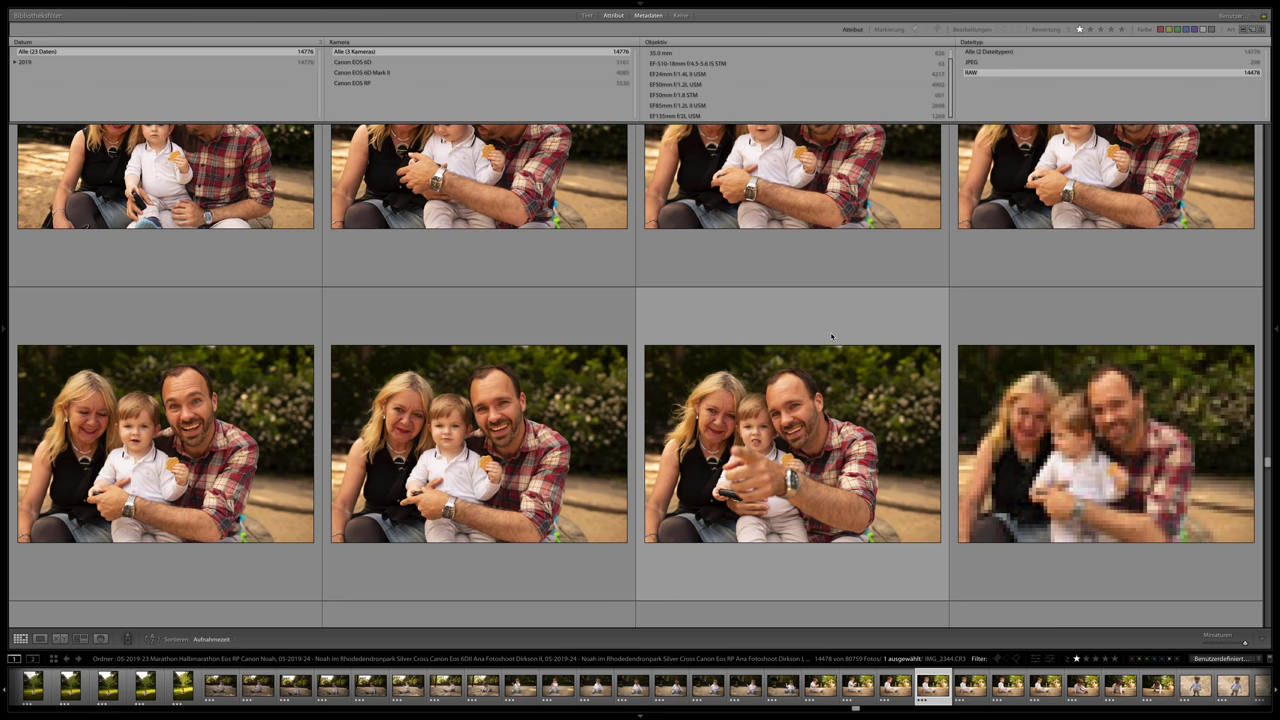
scroll(829, 337, down, 8)
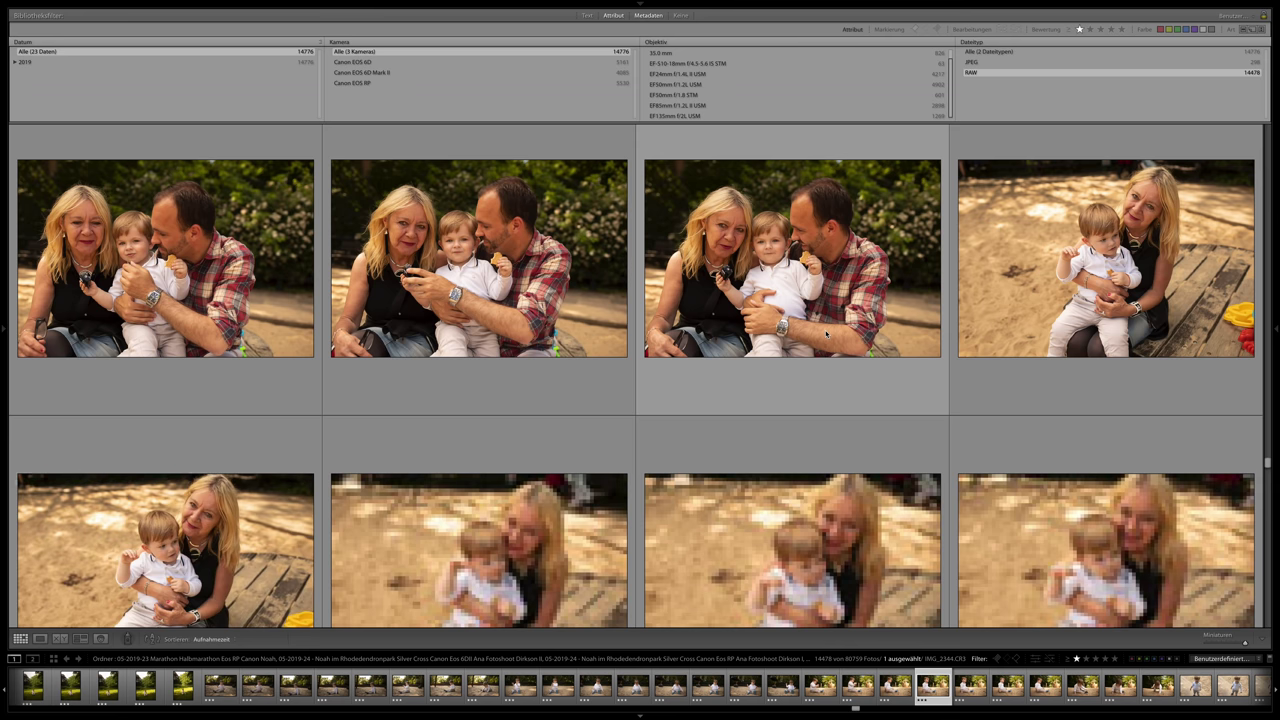
Examine the close-up family portraits of the toddler, continuing to the vertical sandbox shots with the blue bucket.
scroll(826, 335, down, 3)
scroll(823, 333, down, 3)
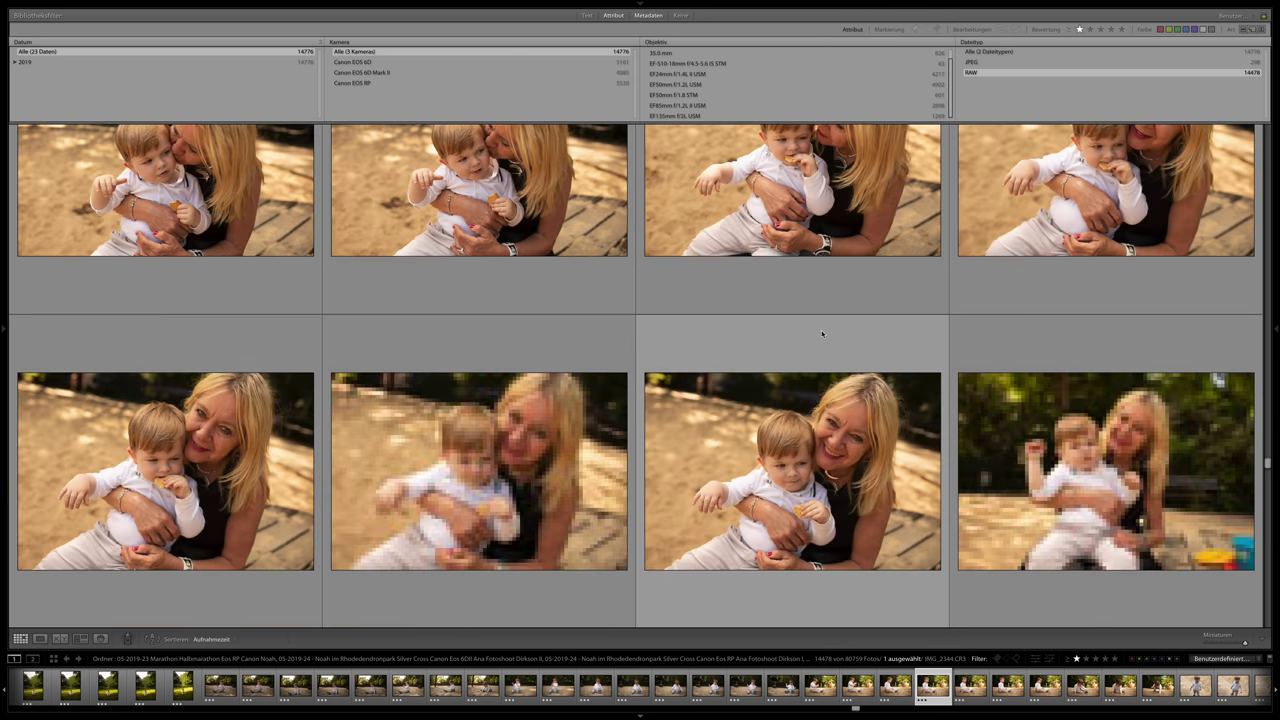
scroll(822, 334, down, 2)
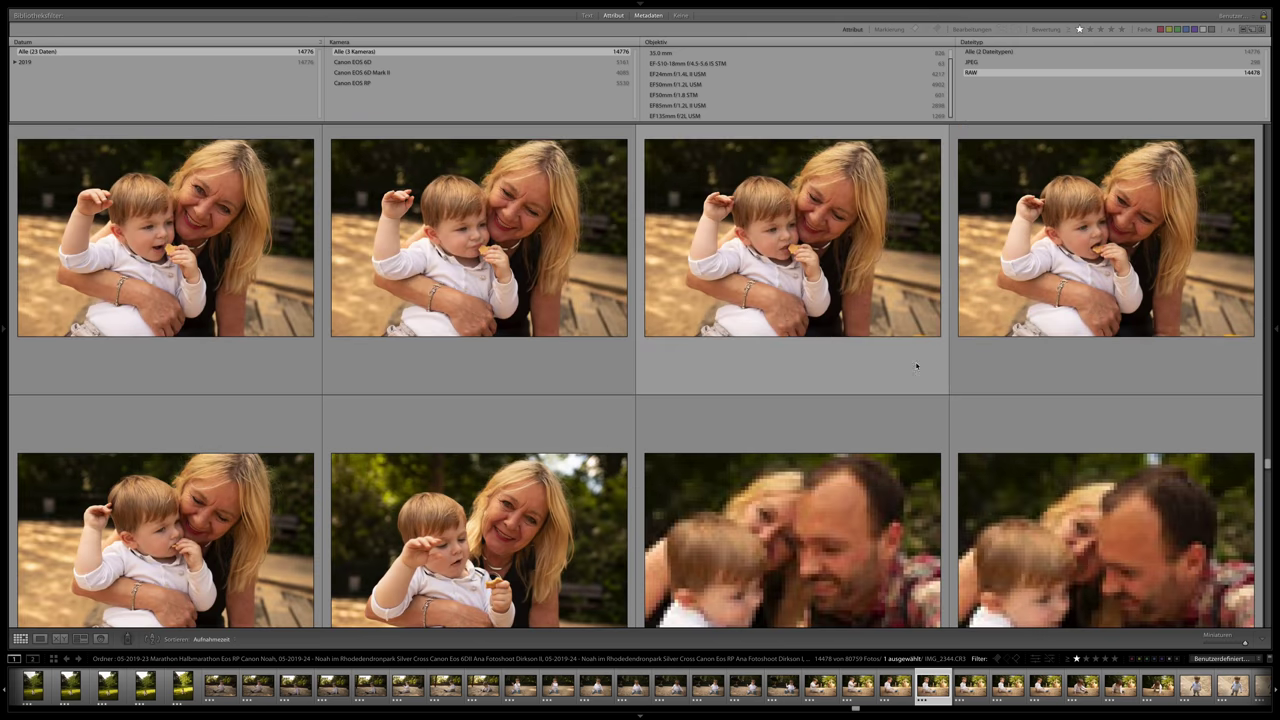
scroll(1000, 375, down, 4)
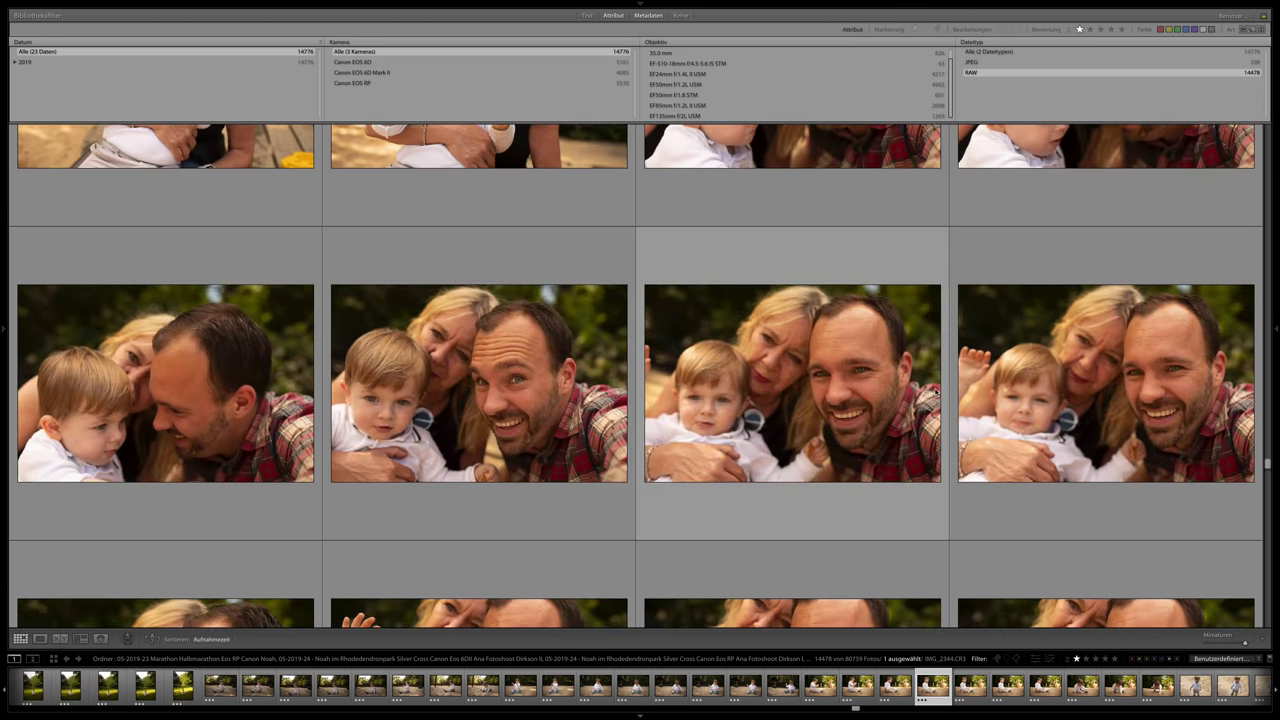
scroll(935, 392, down, 3)
scroll(935, 392, down, 3)
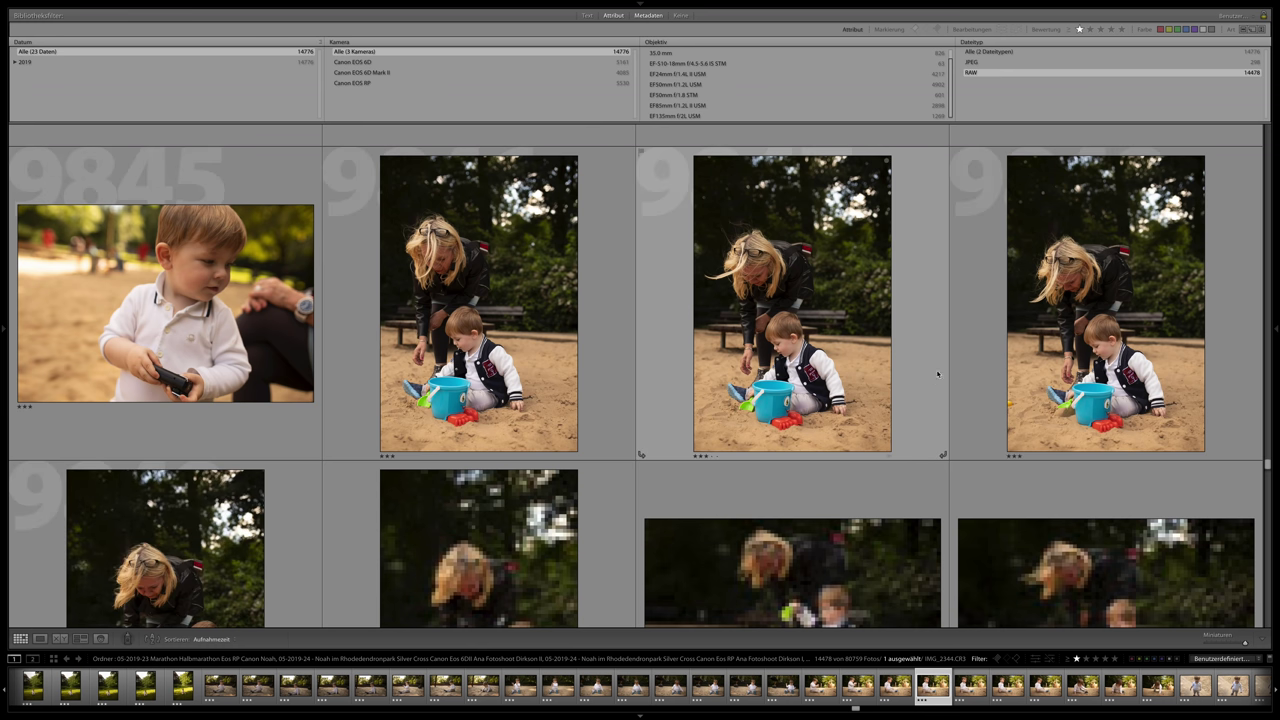
Jump ahead to the church wedding, select the wide altar shot IMG_7176 and compare the surrounding ceremony photos.
drag(1267, 465, 1269, 472)
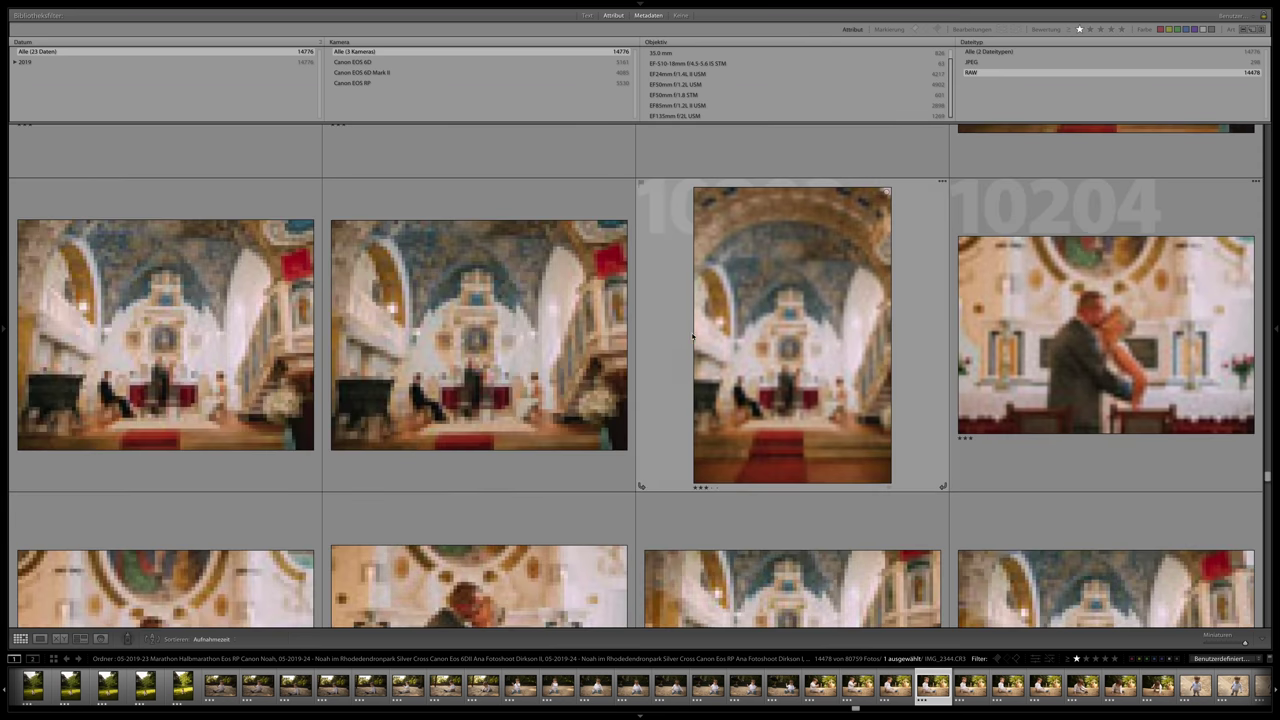
click(556, 372)
scroll(556, 372, up, 3)
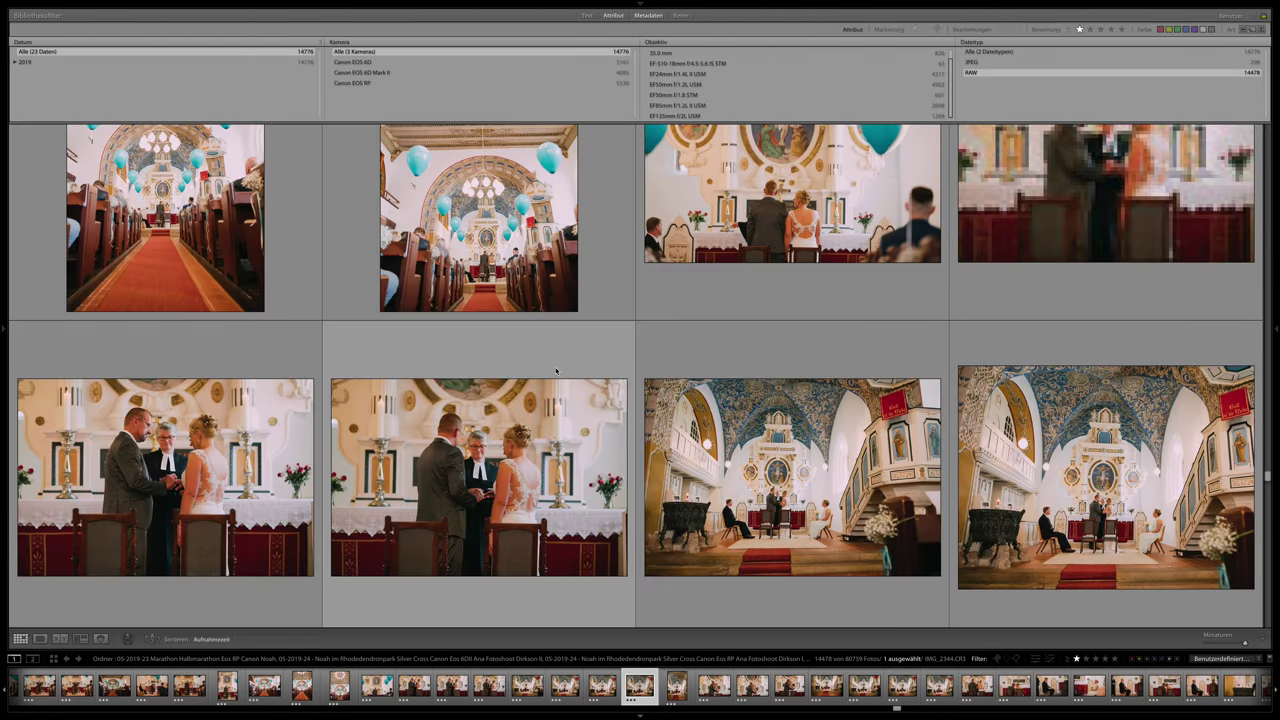
scroll(556, 372, down, 2)
scroll(556, 372, down, 2)
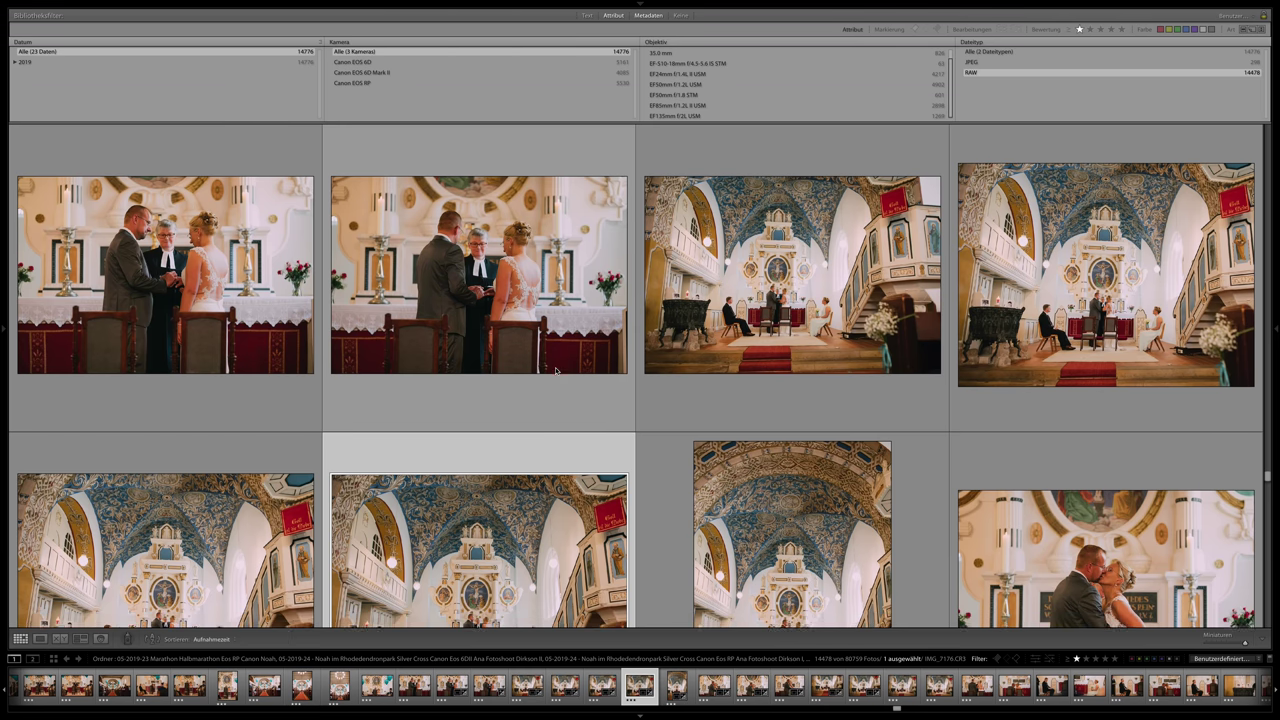
Browse the wedding photos from the kissing couple through the backlit sunset portraits to the dance-floor party shots.
scroll(556, 372, down, 15)
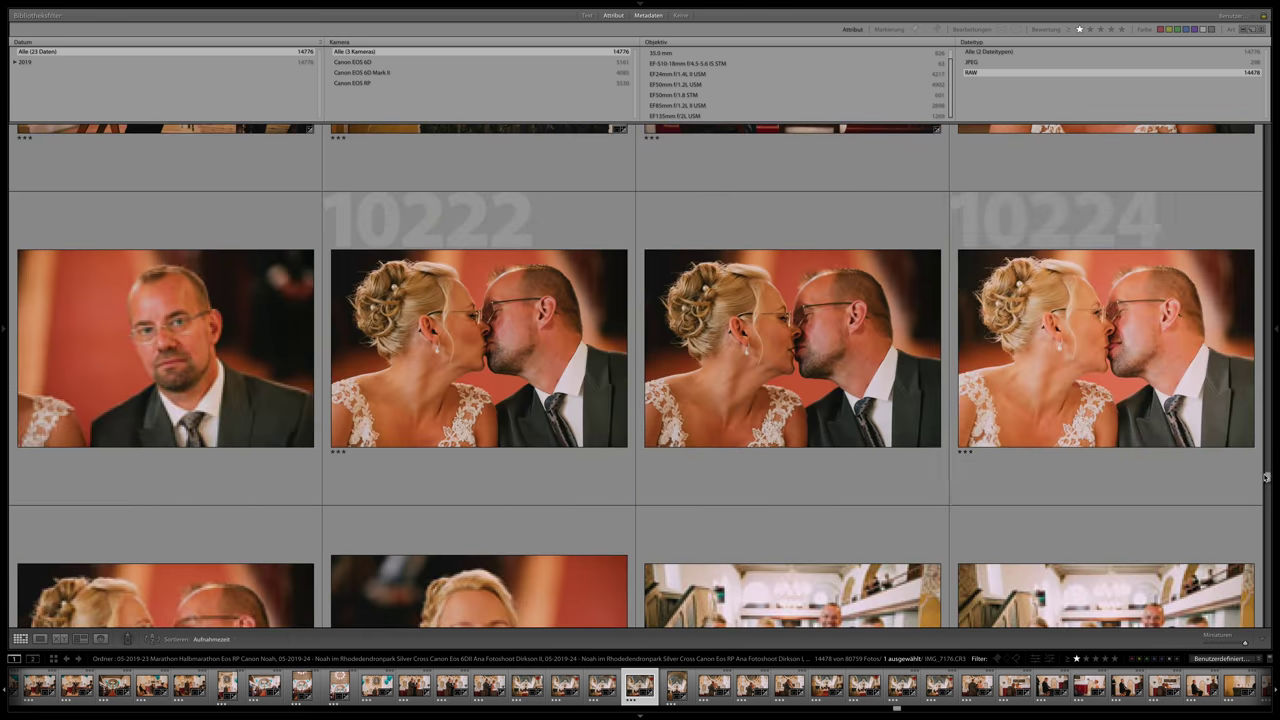
drag(1266, 477, 1274, 505)
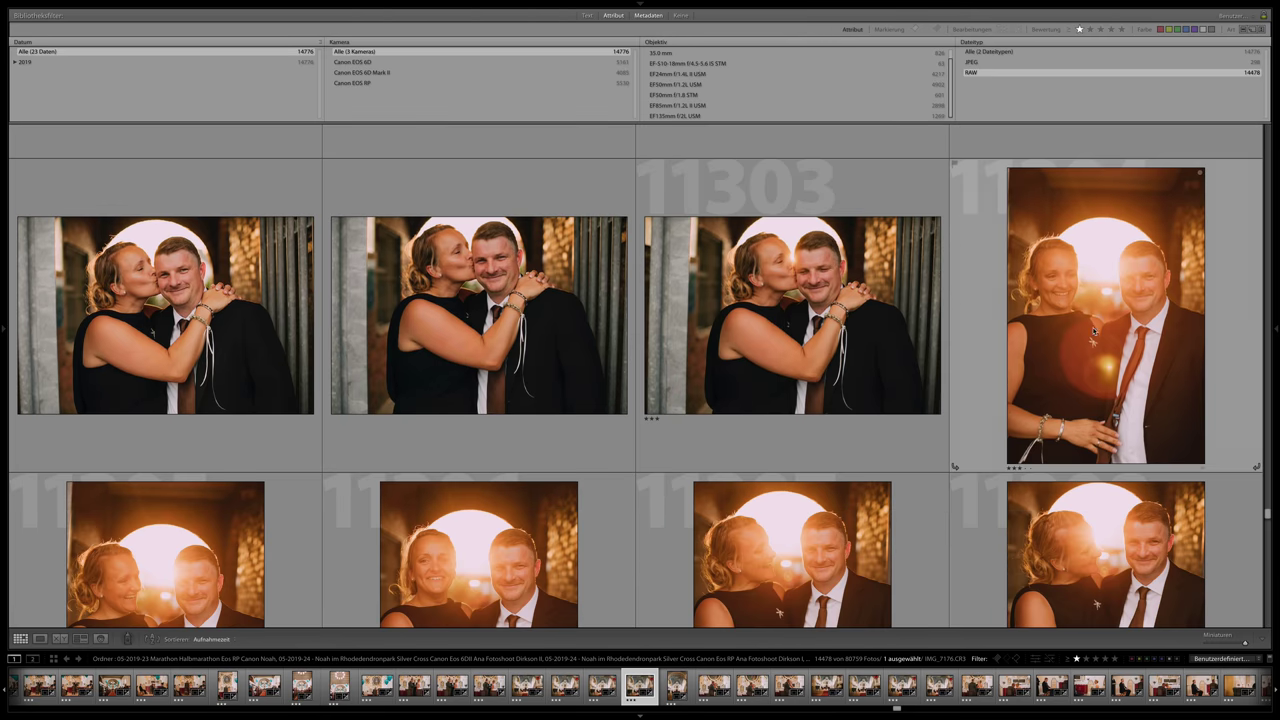
drag(1267, 515, 1267, 531)
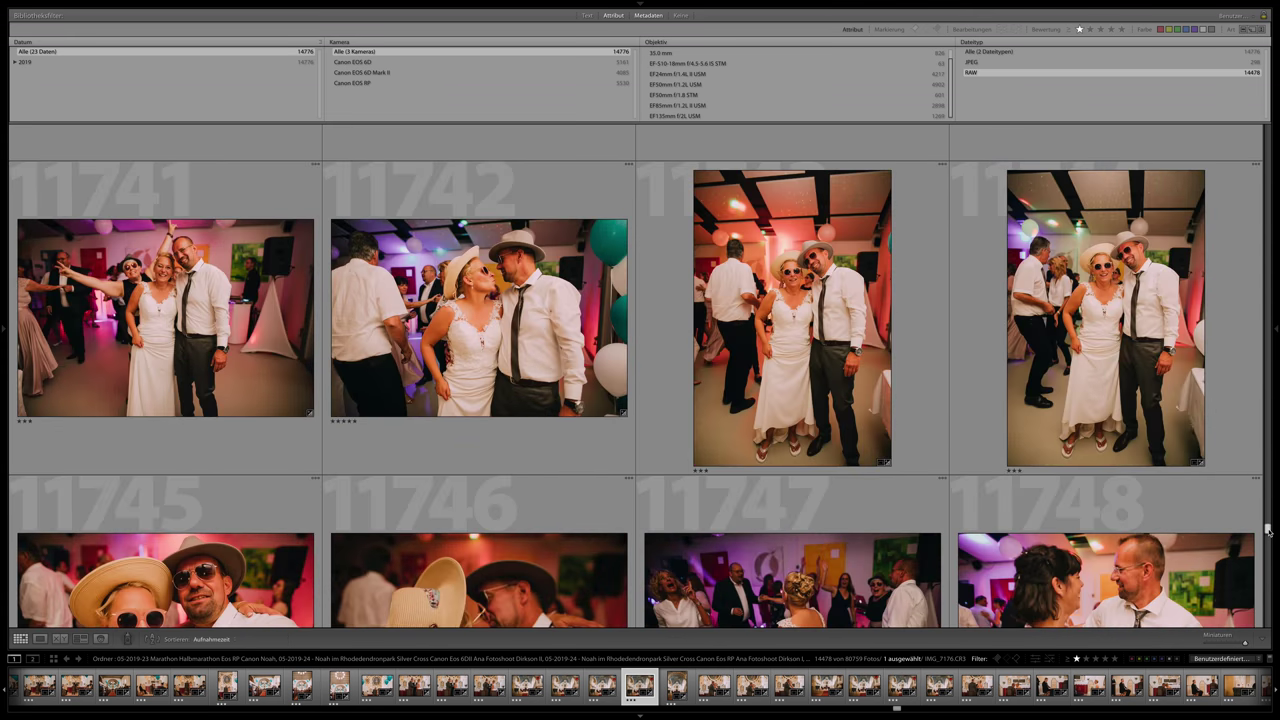
Review the street shoot of the young women on the steps, comparing the group shots with the individual portraits.
drag(1267, 533, 1267, 535)
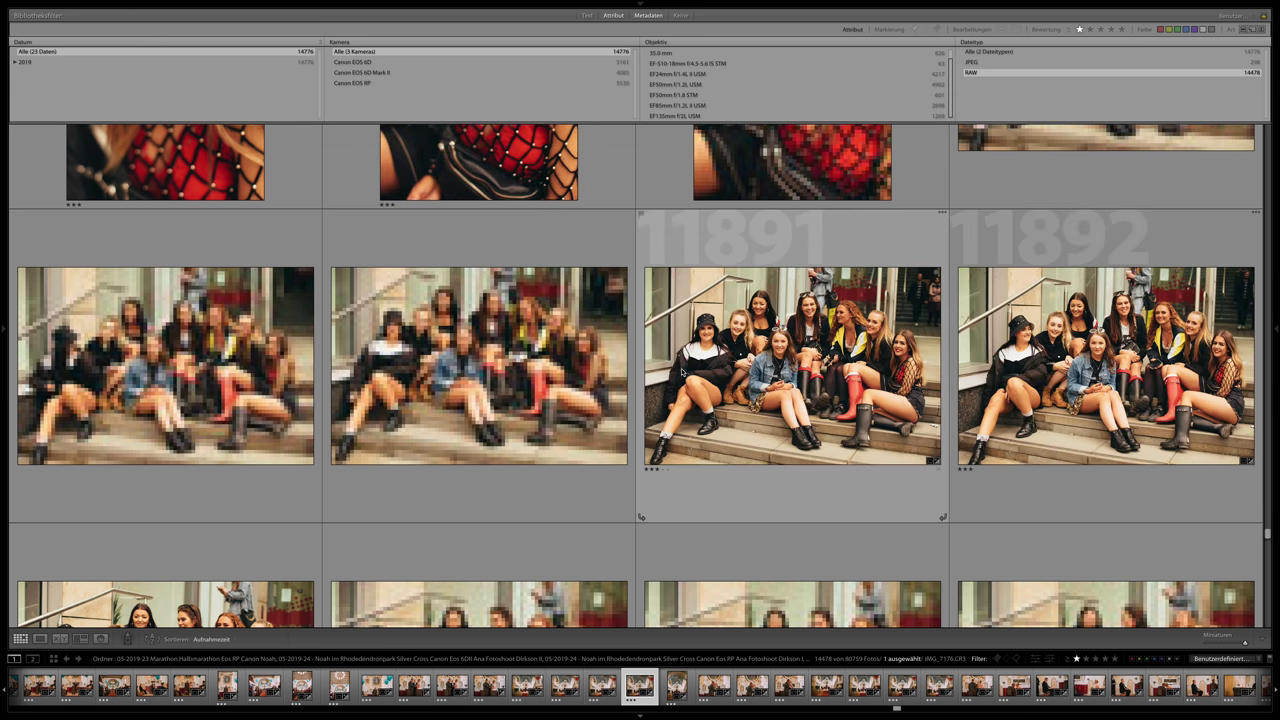
scroll(680, 372, up, 5)
scroll(680, 375, up, 5)
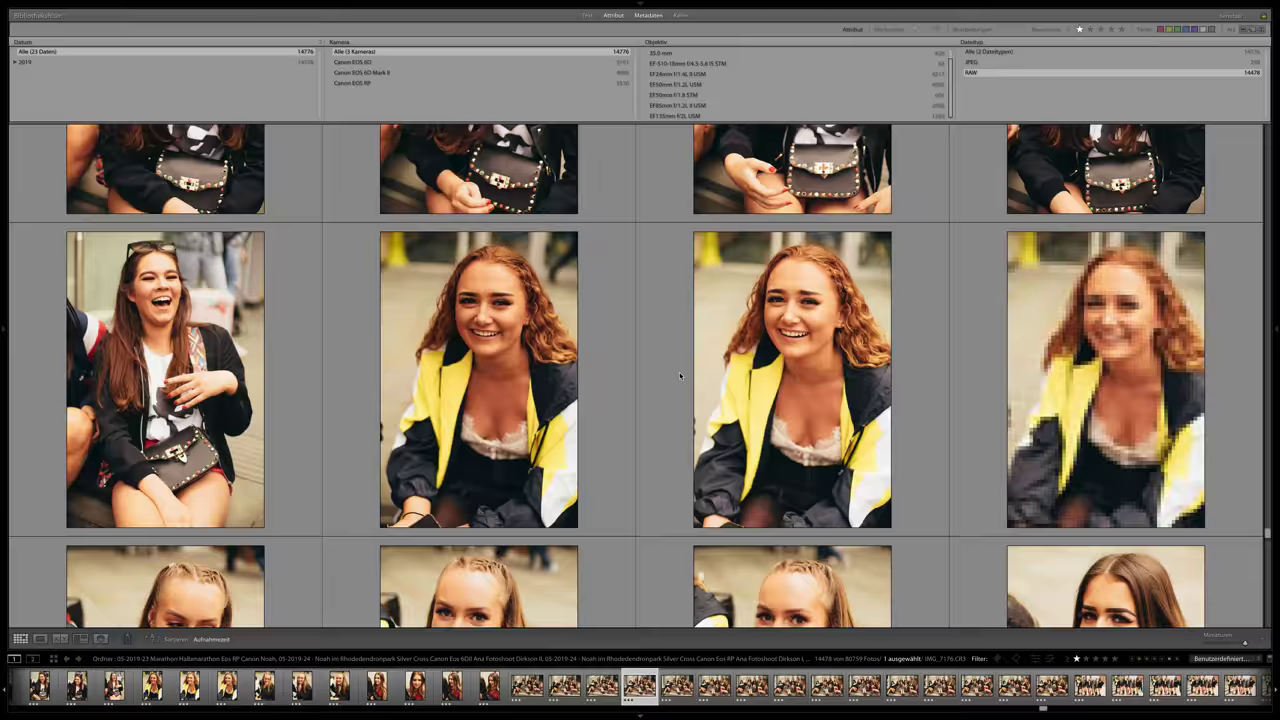
scroll(679, 375, up, 5)
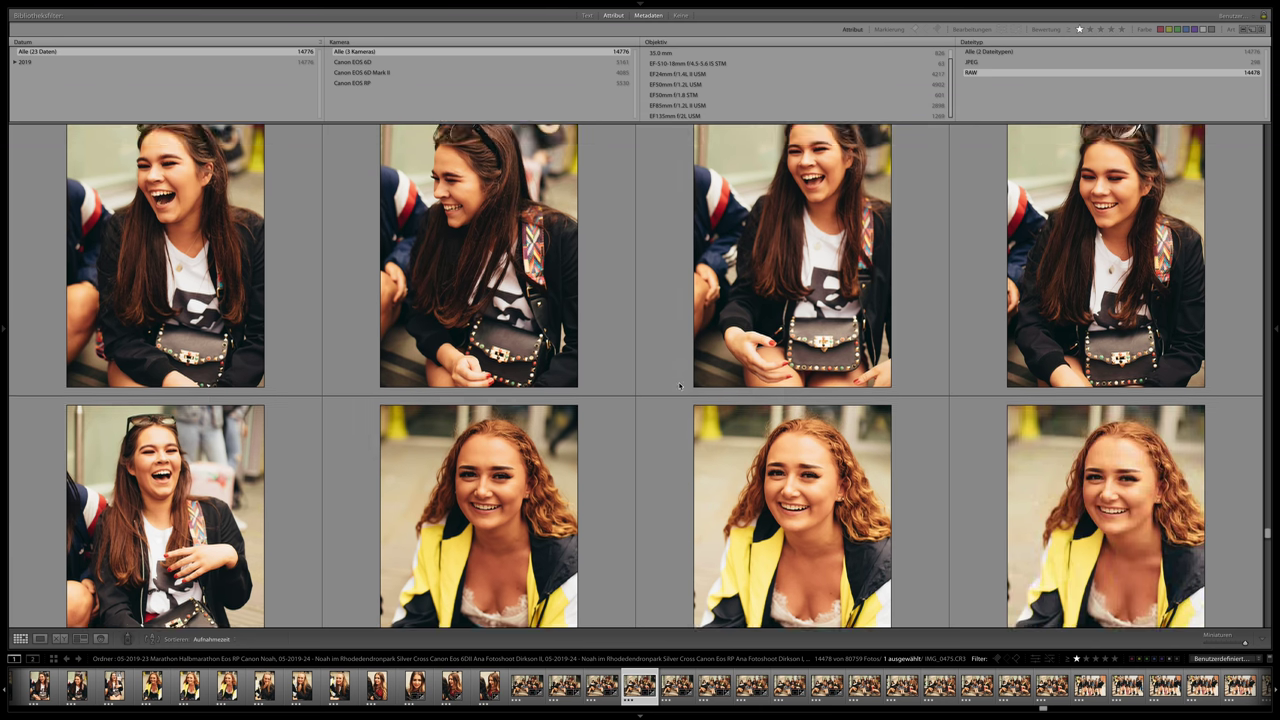
scroll(680, 387, down, 10)
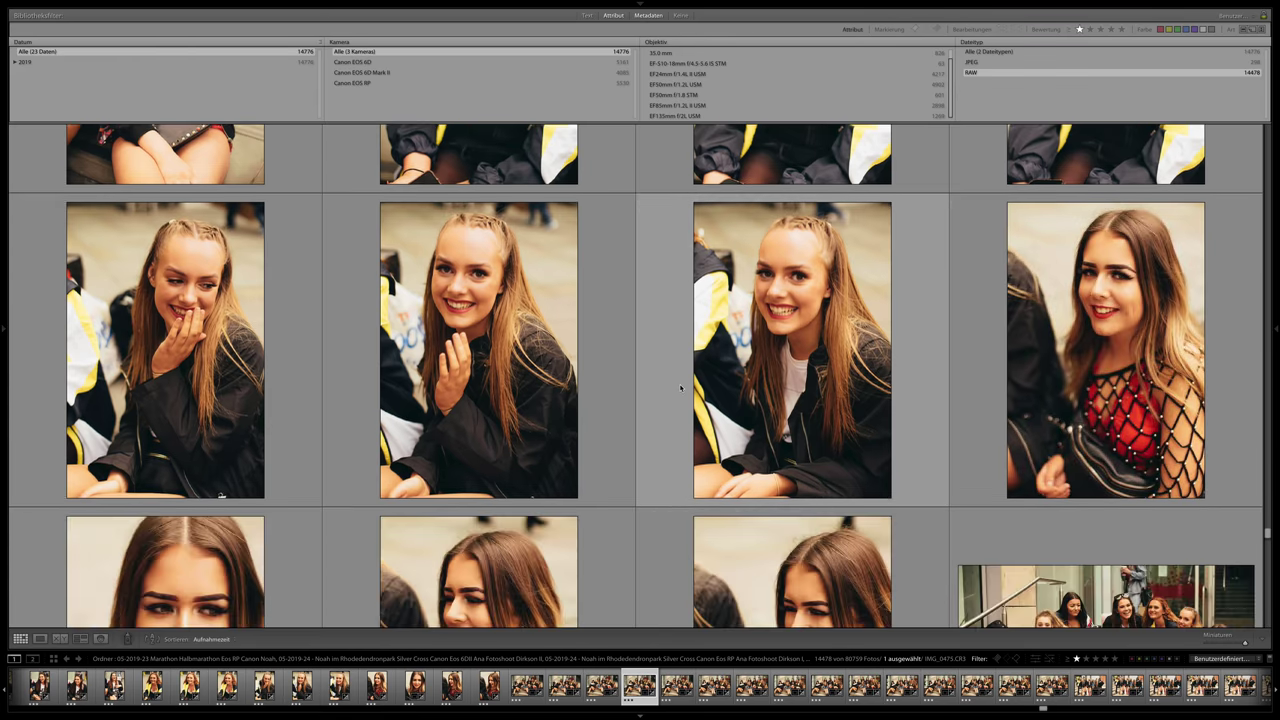
scroll(679, 390, up, 3)
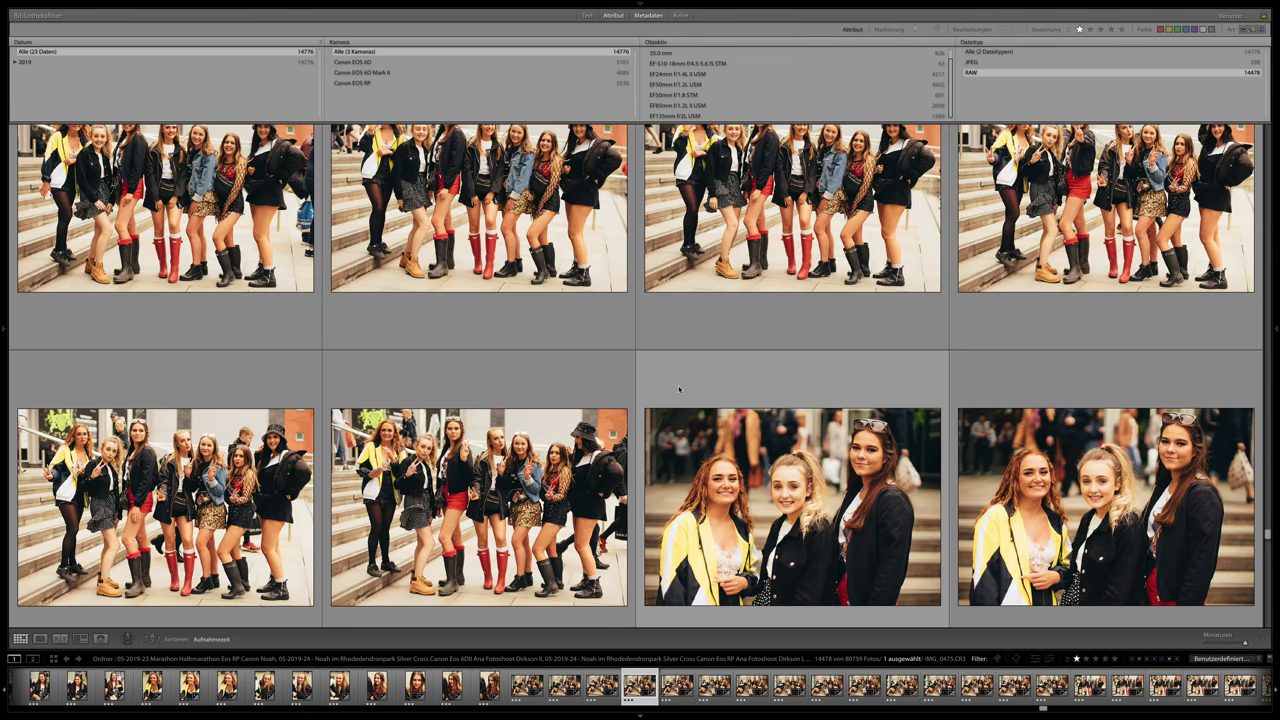
scroll(691, 393, down, 6)
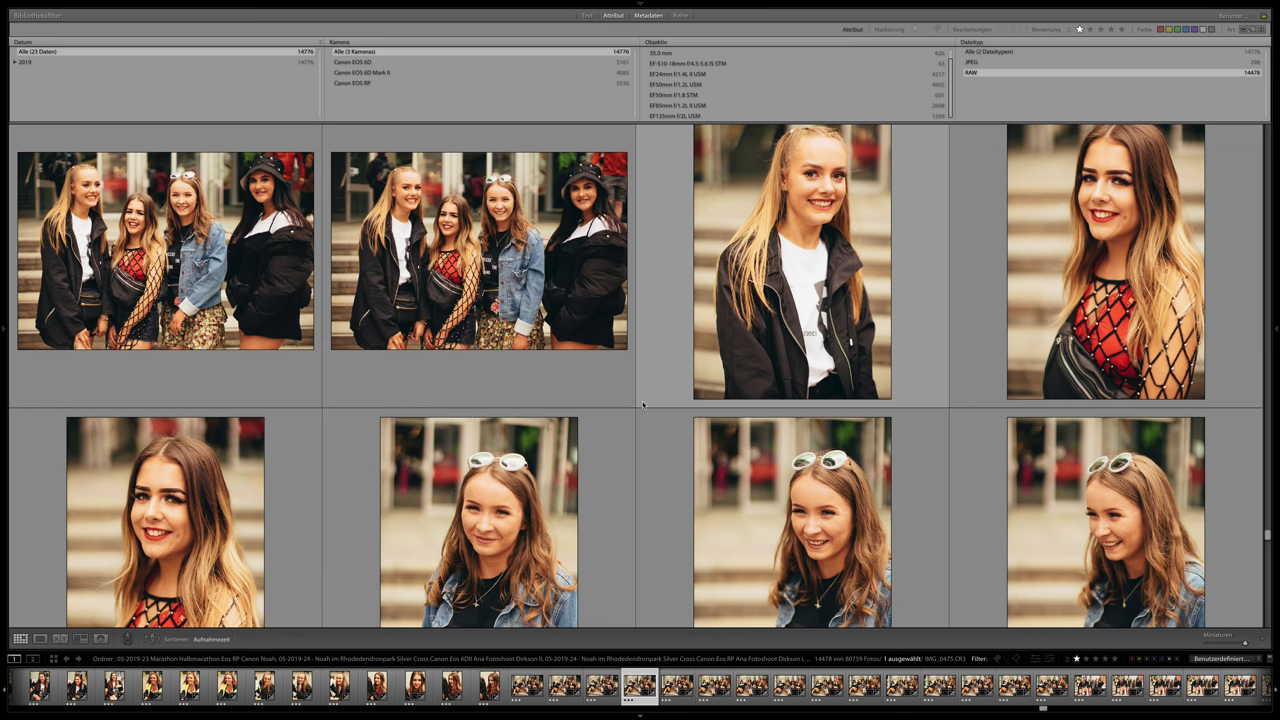
scroll(641, 404, down, 1)
Review the five-star street picks of the couple with the photographer, the pink-haired woman's family and the little girl in red.
scroll(640, 401, down, 3)
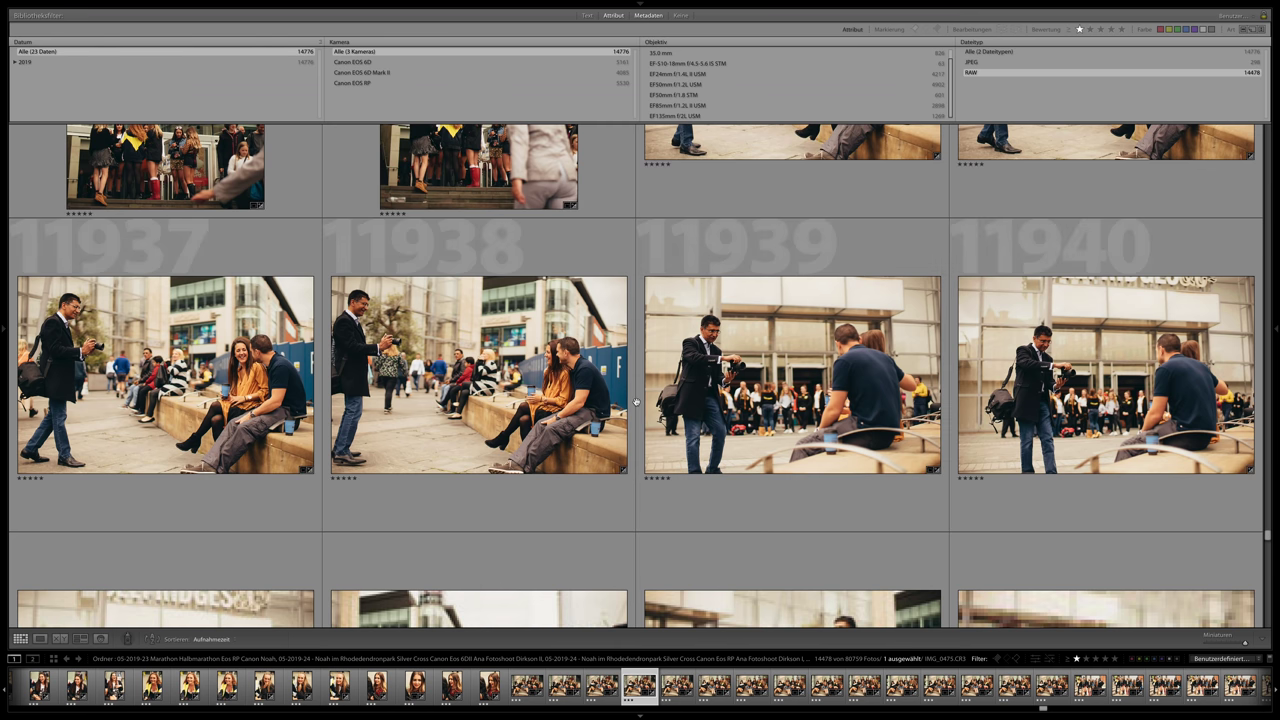
scroll(636, 402, down, 3)
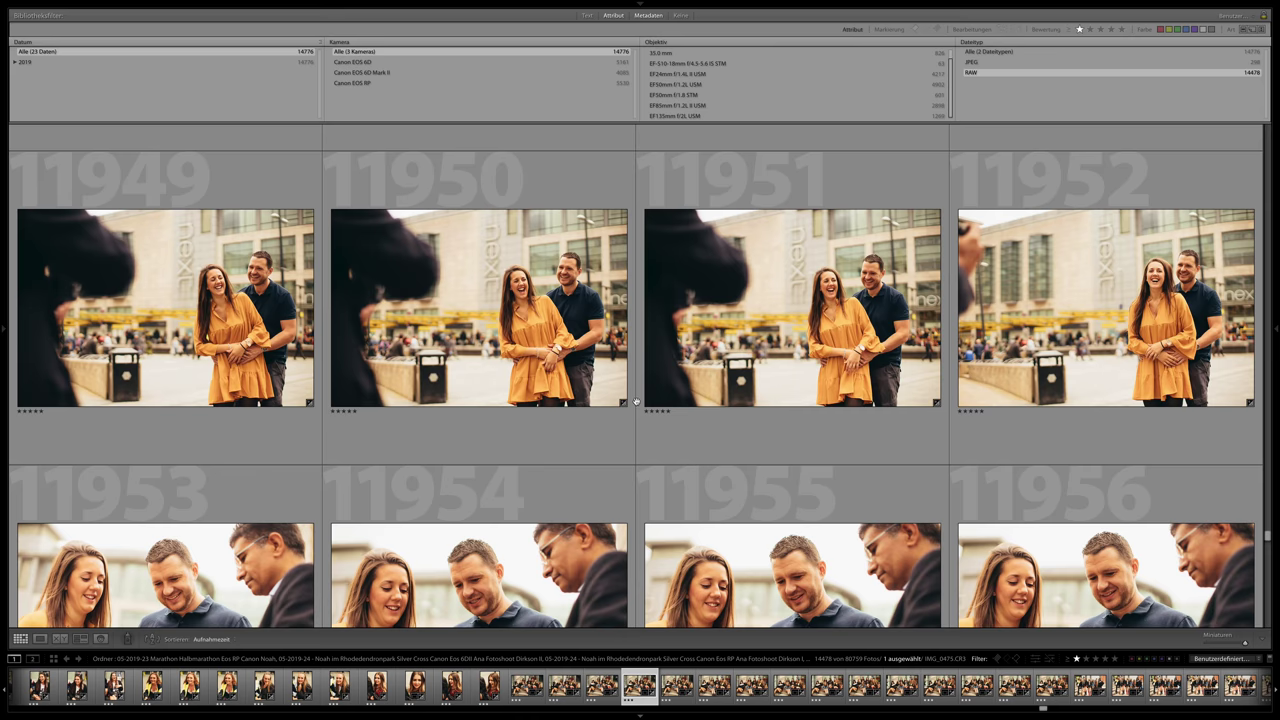
scroll(636, 401, down, 3)
scroll(636, 401, down, 10)
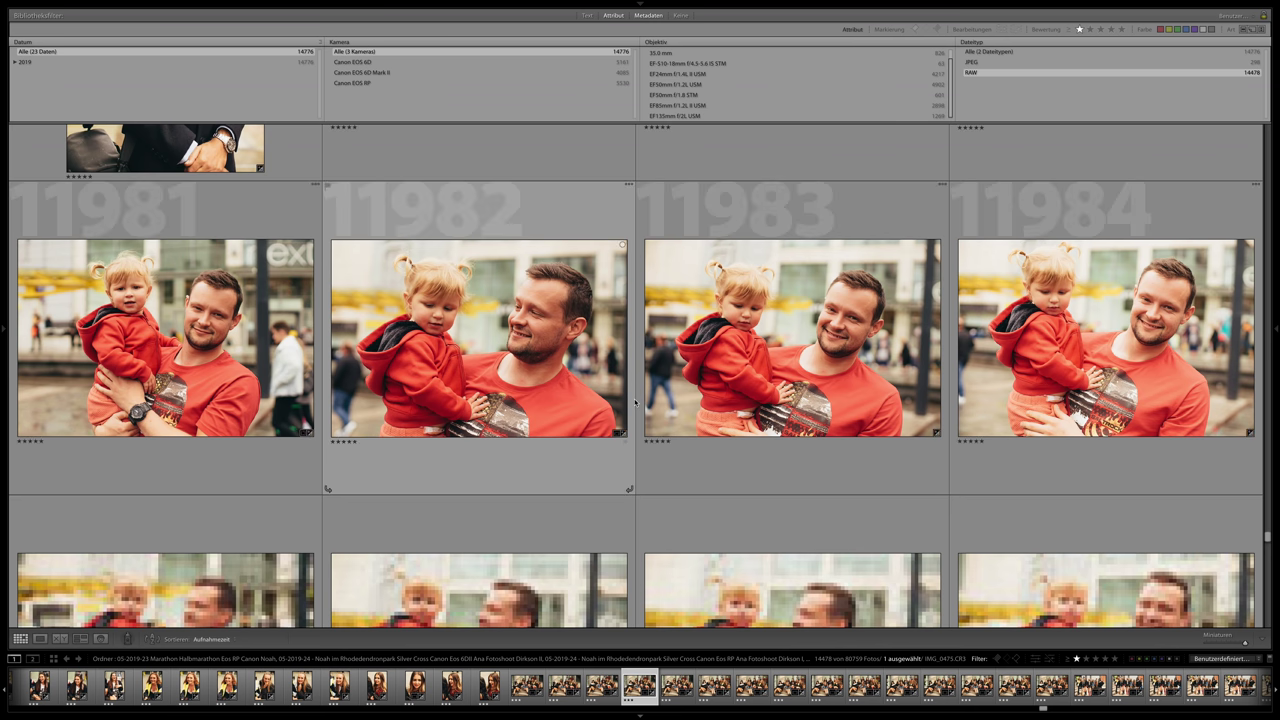
scroll(635, 401, down, 8)
scroll(635, 401, down, 5)
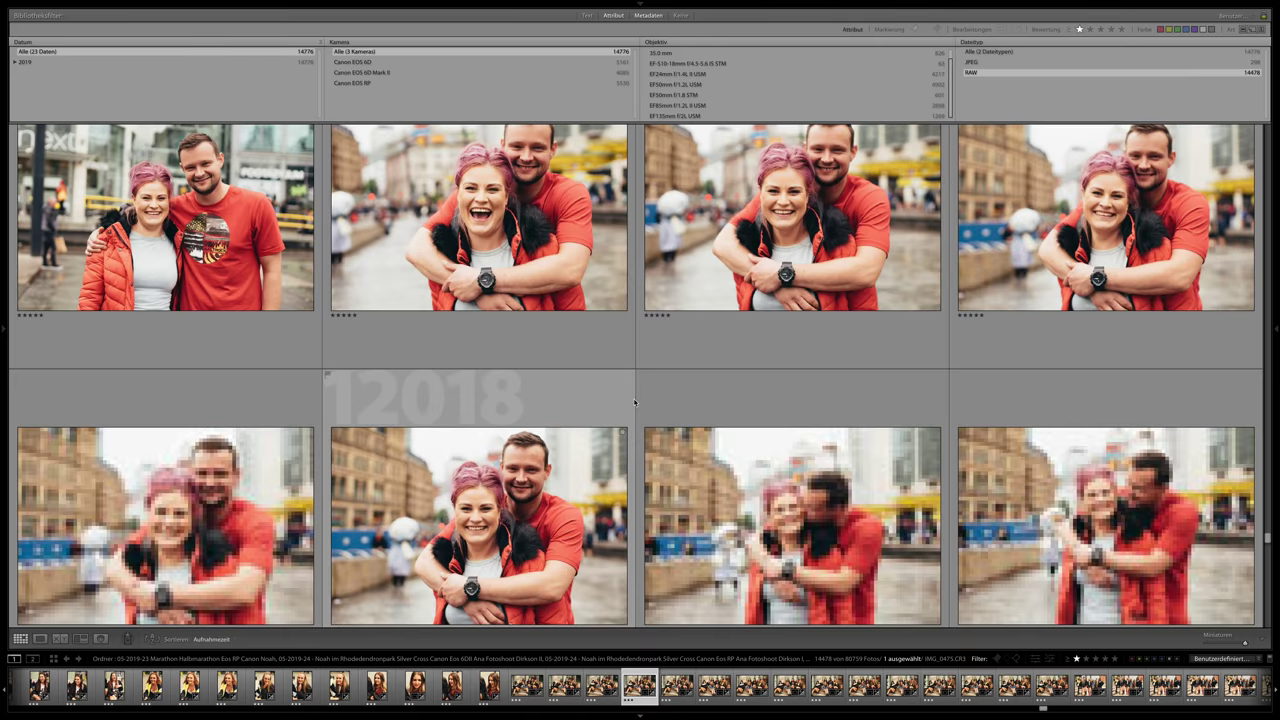
scroll(635, 401, down, 5)
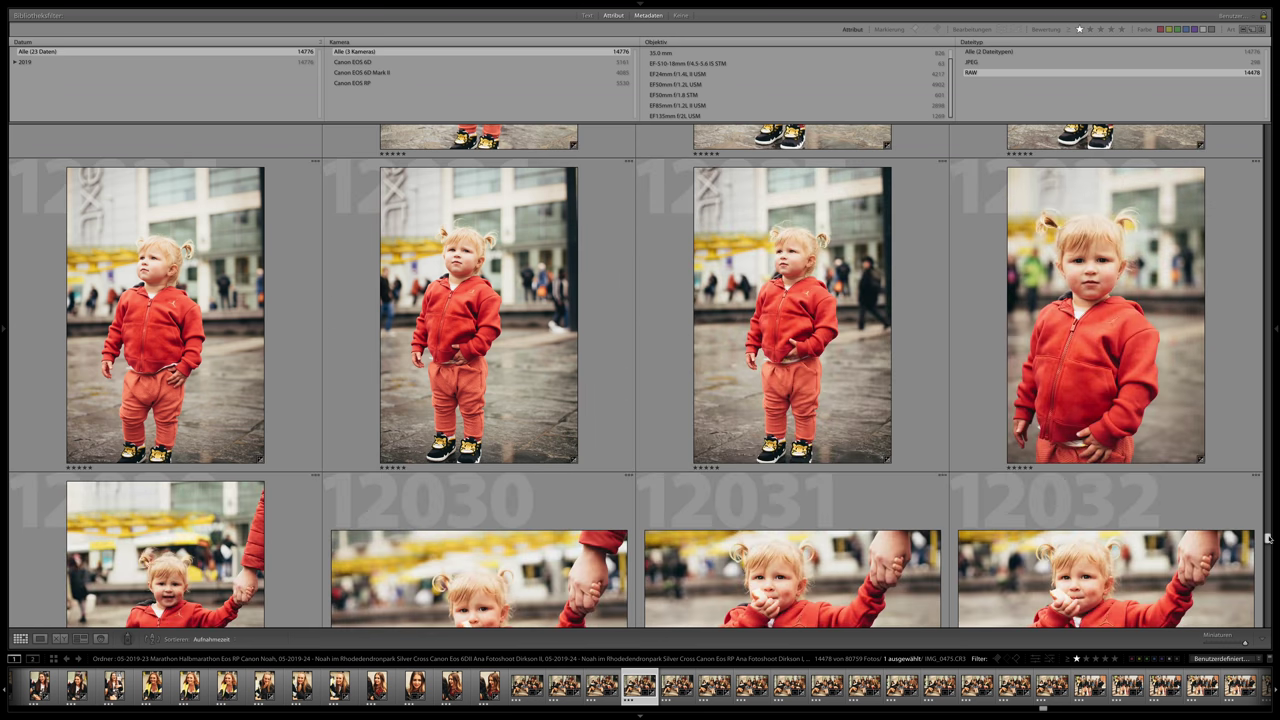
Browse from the girl in red through the airport apron shots, the birthday cake series and the garden couple portraits to the zoo visit.
scroll(1268, 540, down, 5)
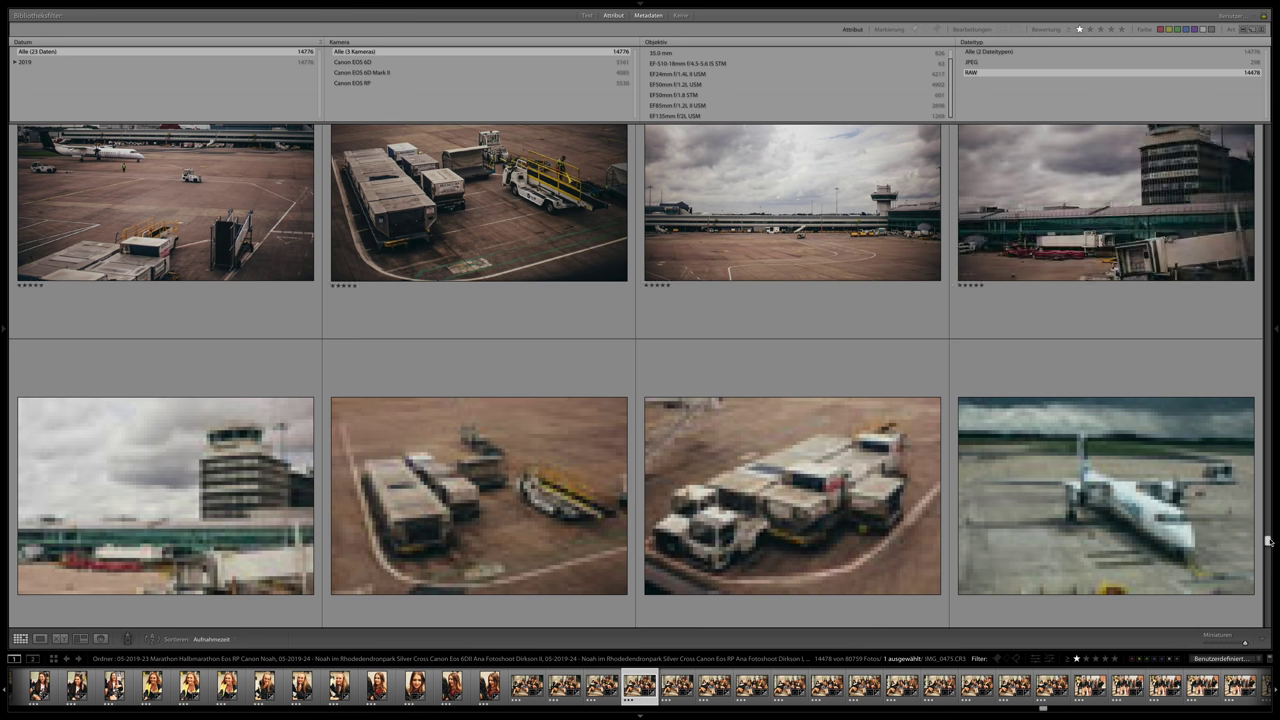
scroll(1268, 540, up, 5)
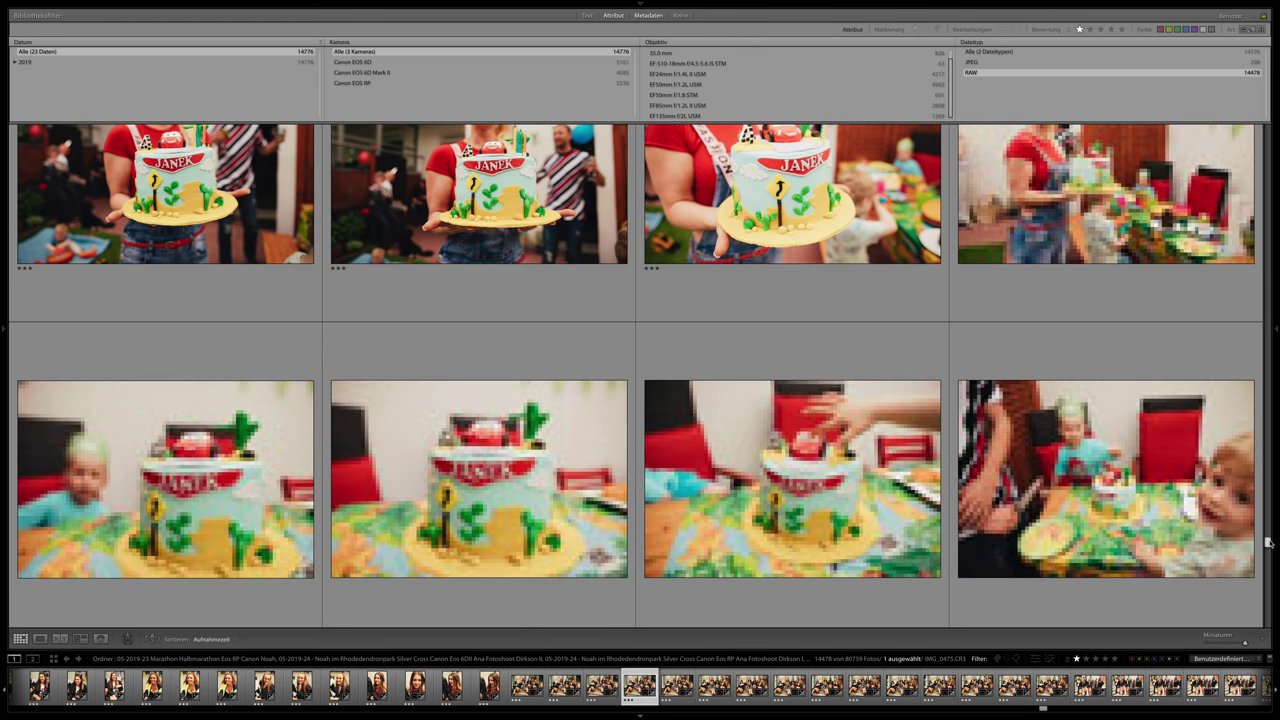
scroll(1268, 542, up, 20)
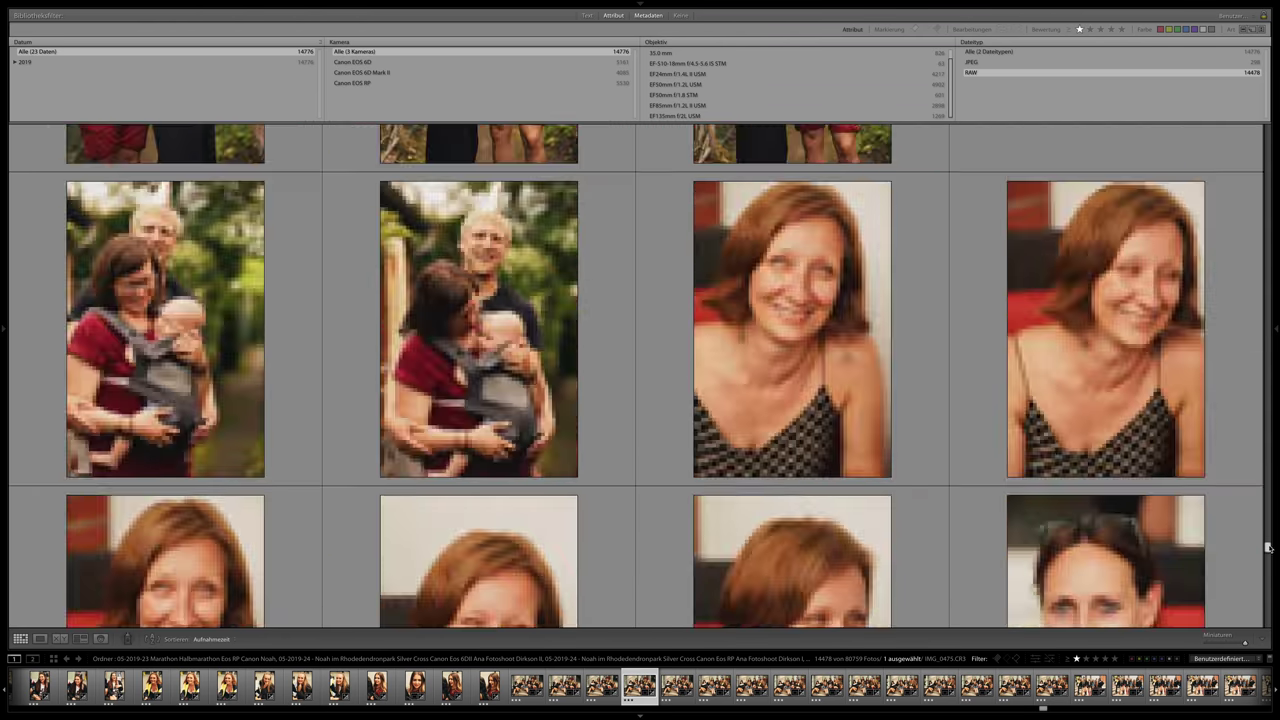
scroll(1268, 548, up, 15)
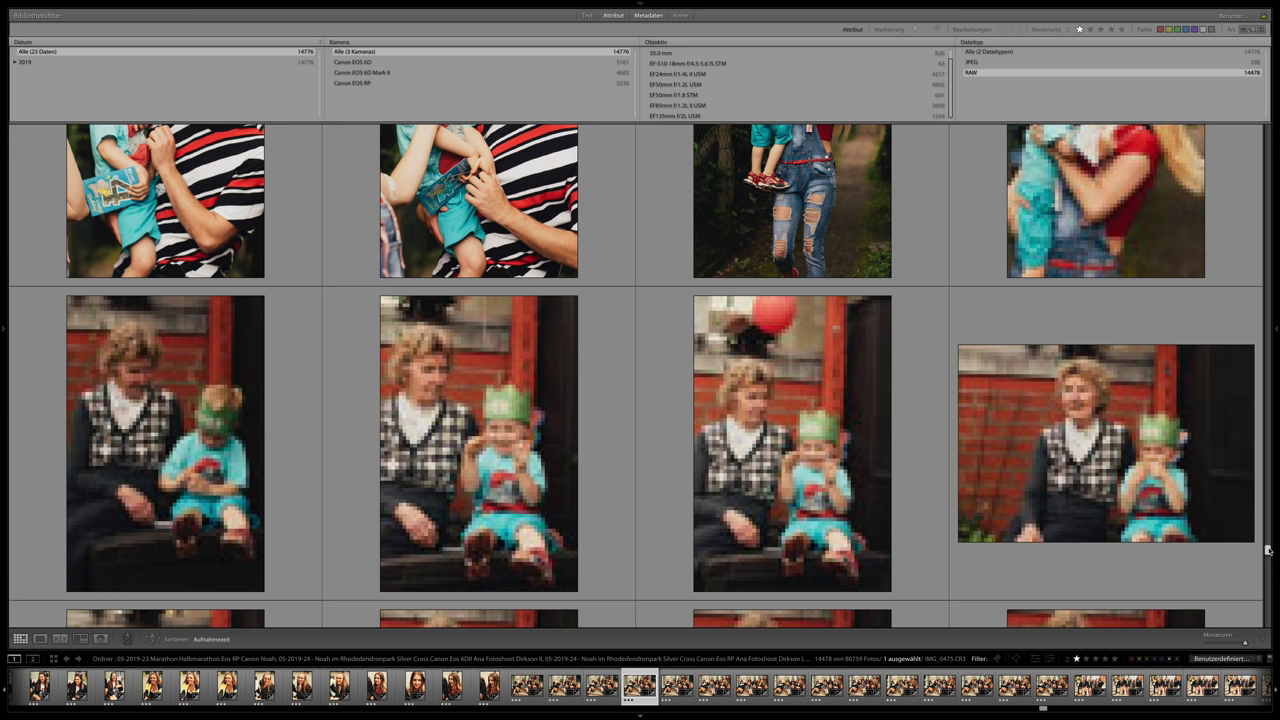
scroll(1268, 550, up, 15)
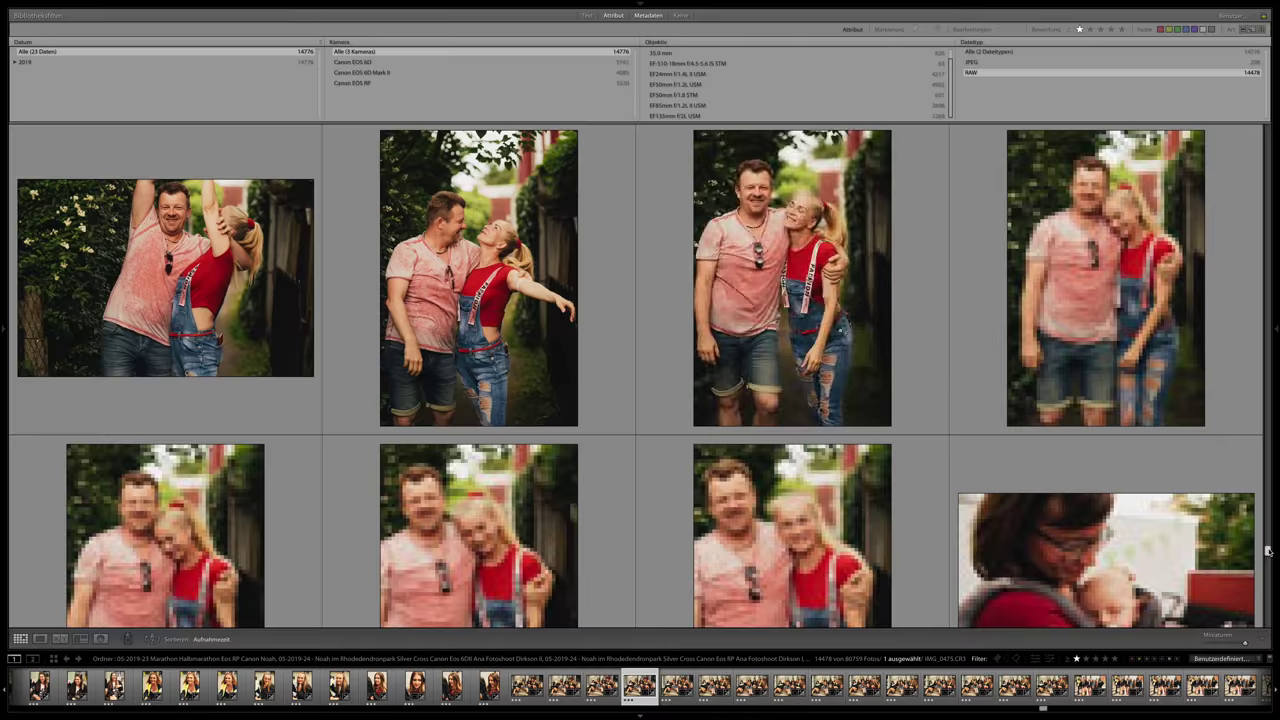
scroll(1268, 550, up, 10)
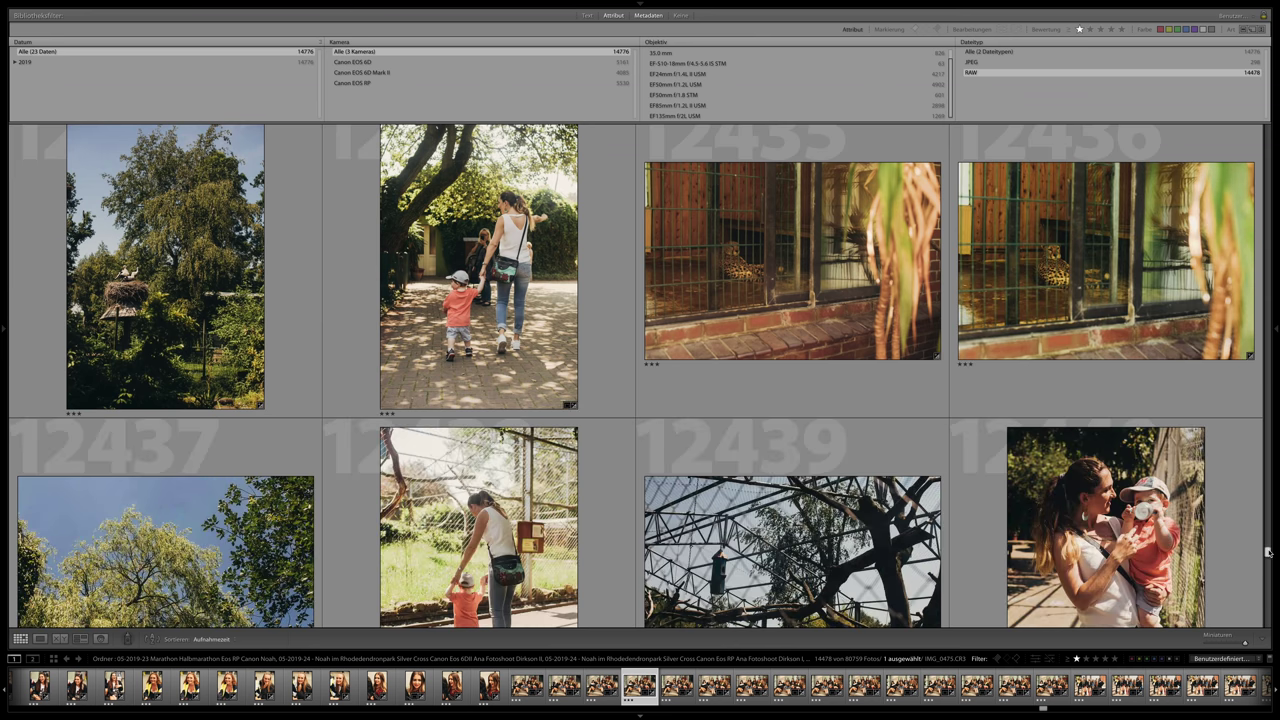
Review the zoo shoot from the mother holding her child to the playground portraits of the woman in white, selecting IMG_2155.
scroll(1268, 552, up, 5)
scroll(1268, 552, down, 8)
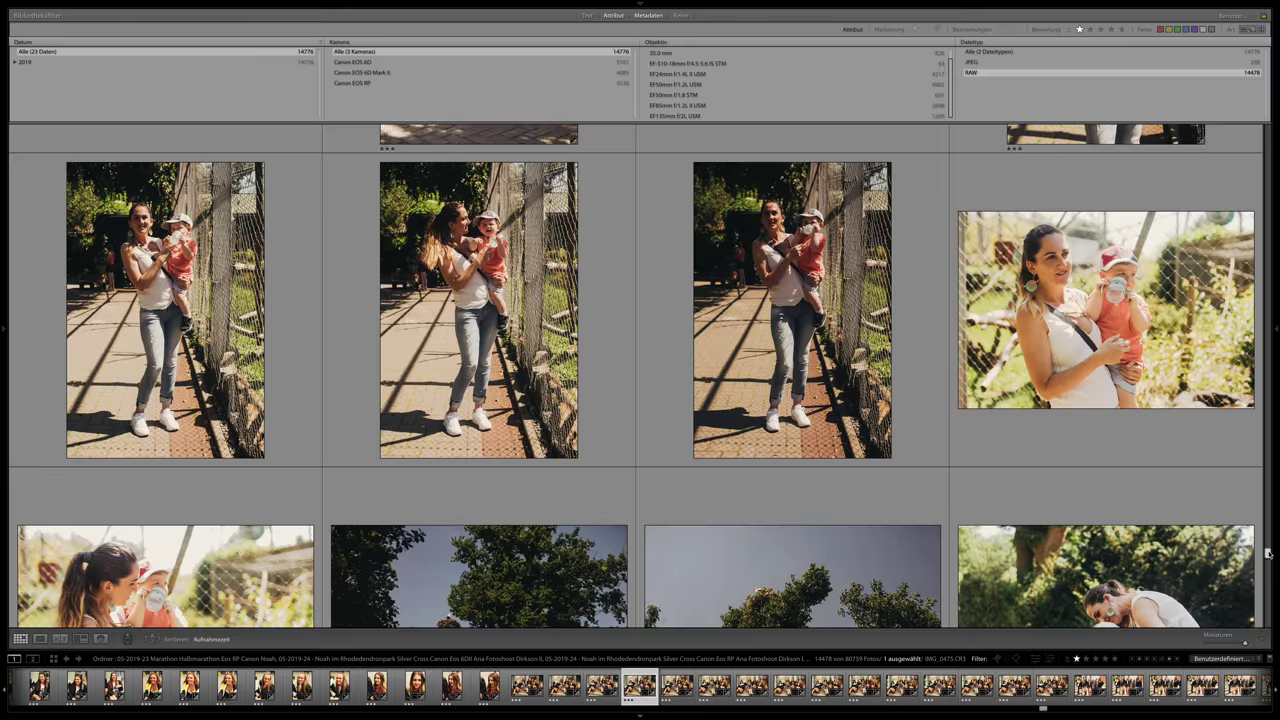
scroll(1268, 552, down, 5)
scroll(1268, 552, down, 5)
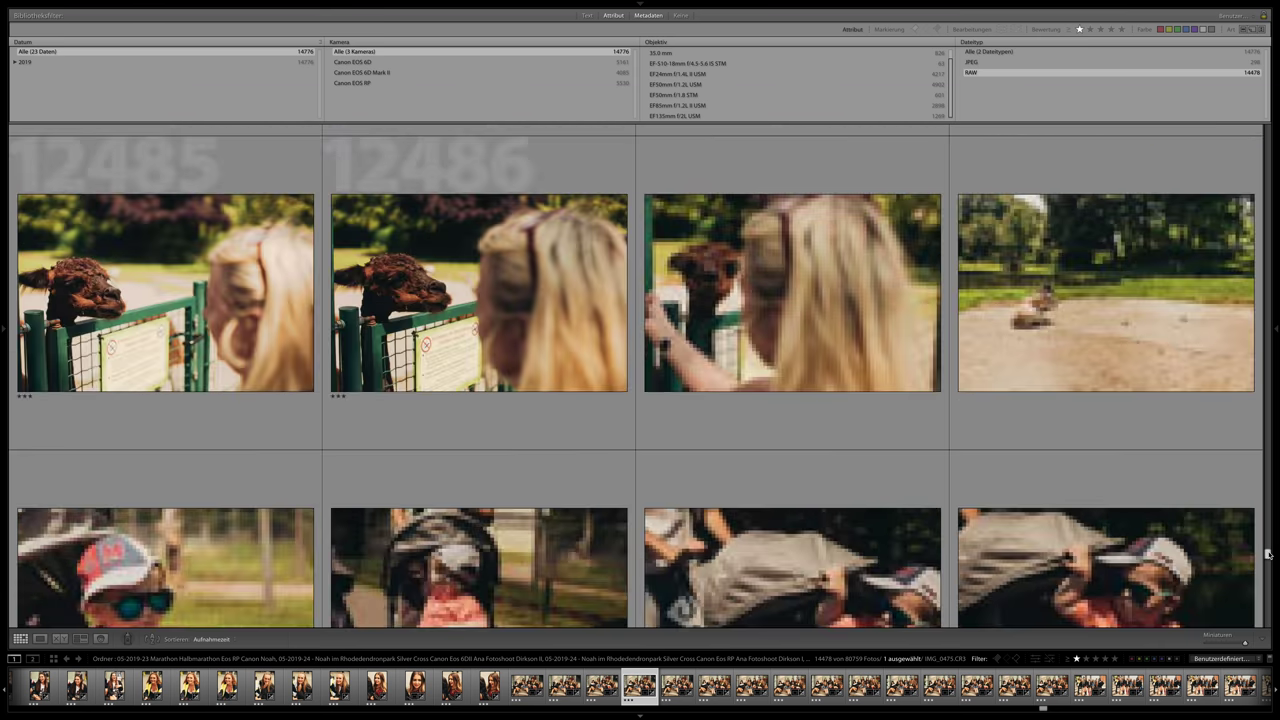
scroll(1268, 552, down, 8)
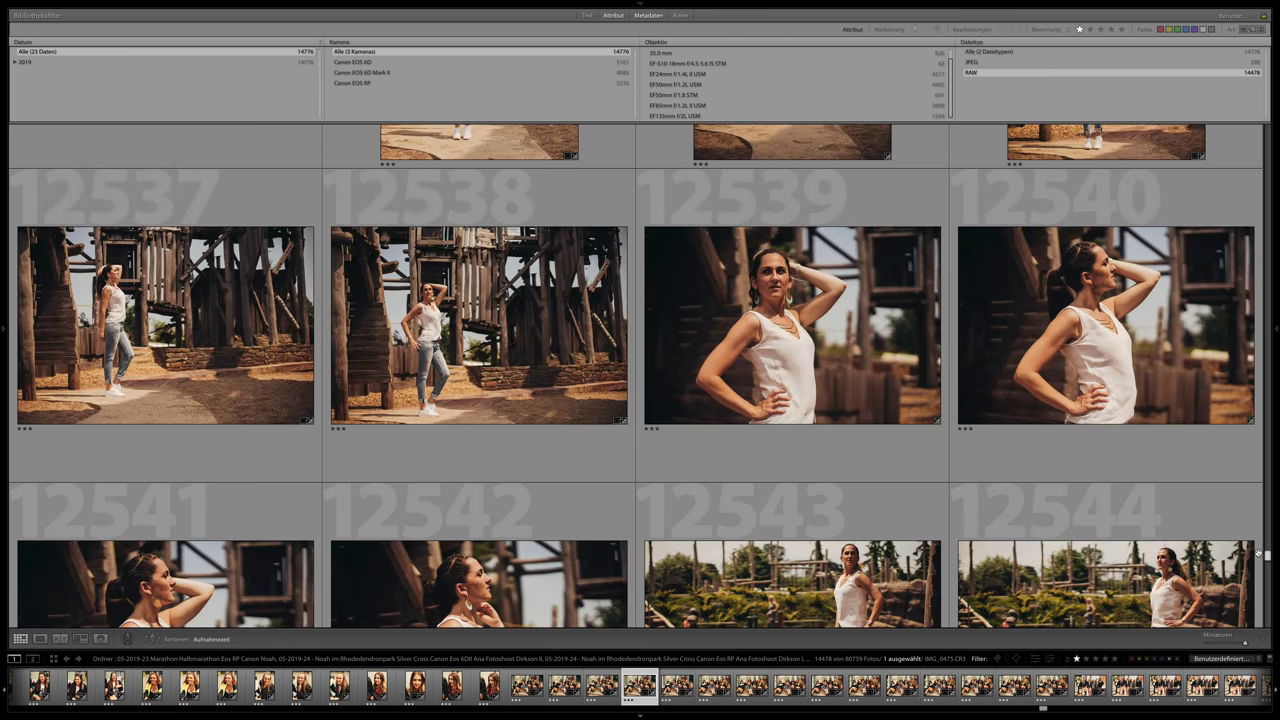
scroll(830, 566, down, 6)
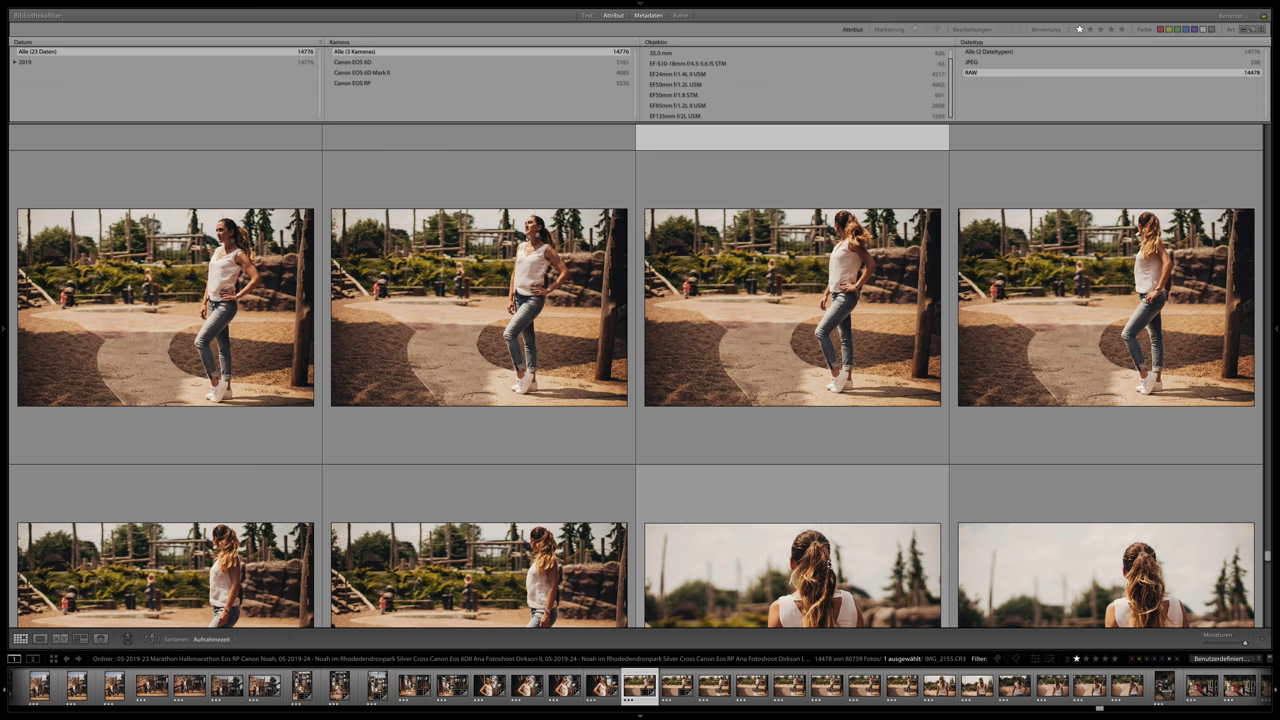
scroll(828, 563, down, 1)
scroll(828, 563, down, 3)
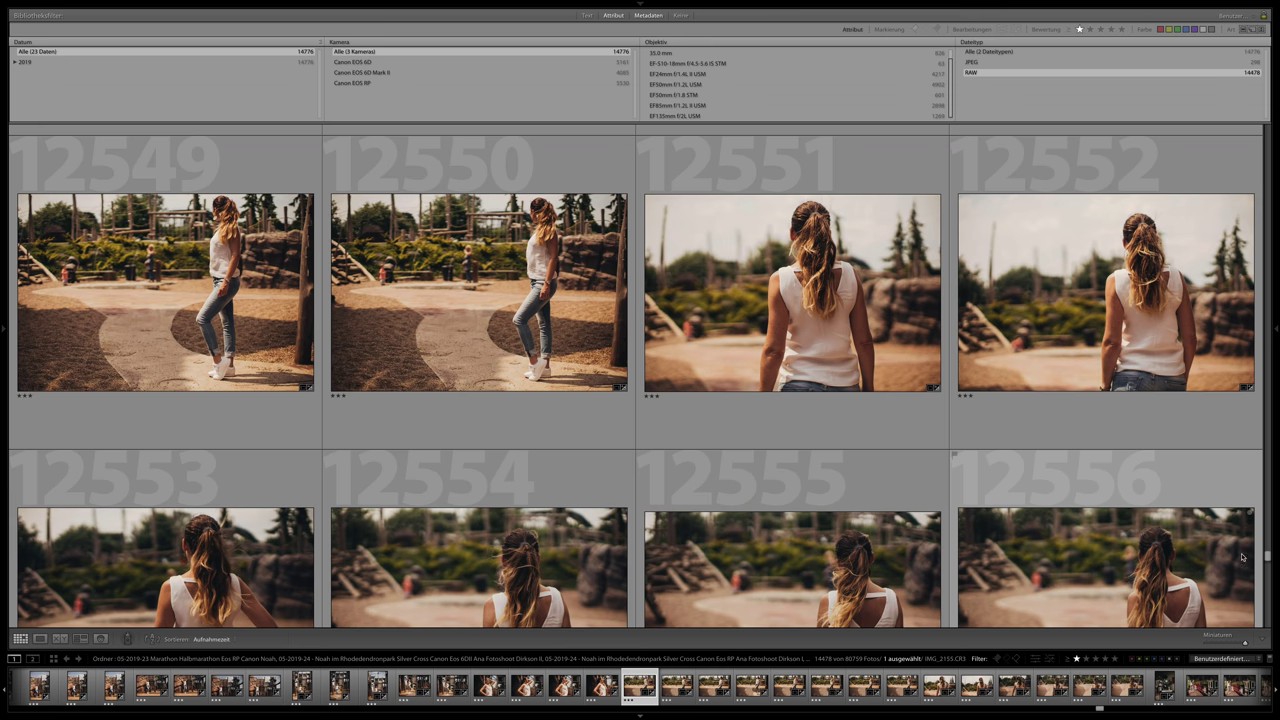
Jump ahead past the outdoor wedding group photos and compare the mirror self-portraits with balloons against the reception shots, selecting IMG_8782.
drag(1267, 558, 1267, 576)
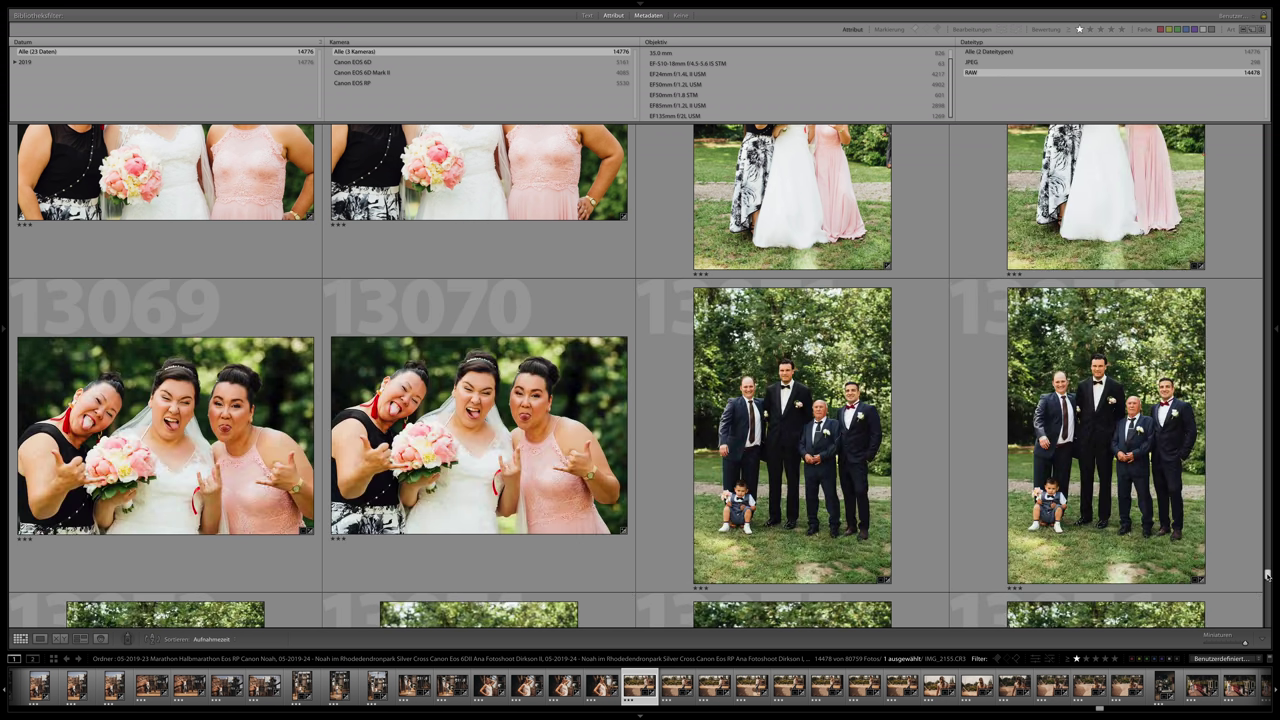
drag(1267, 576, 1268, 601)
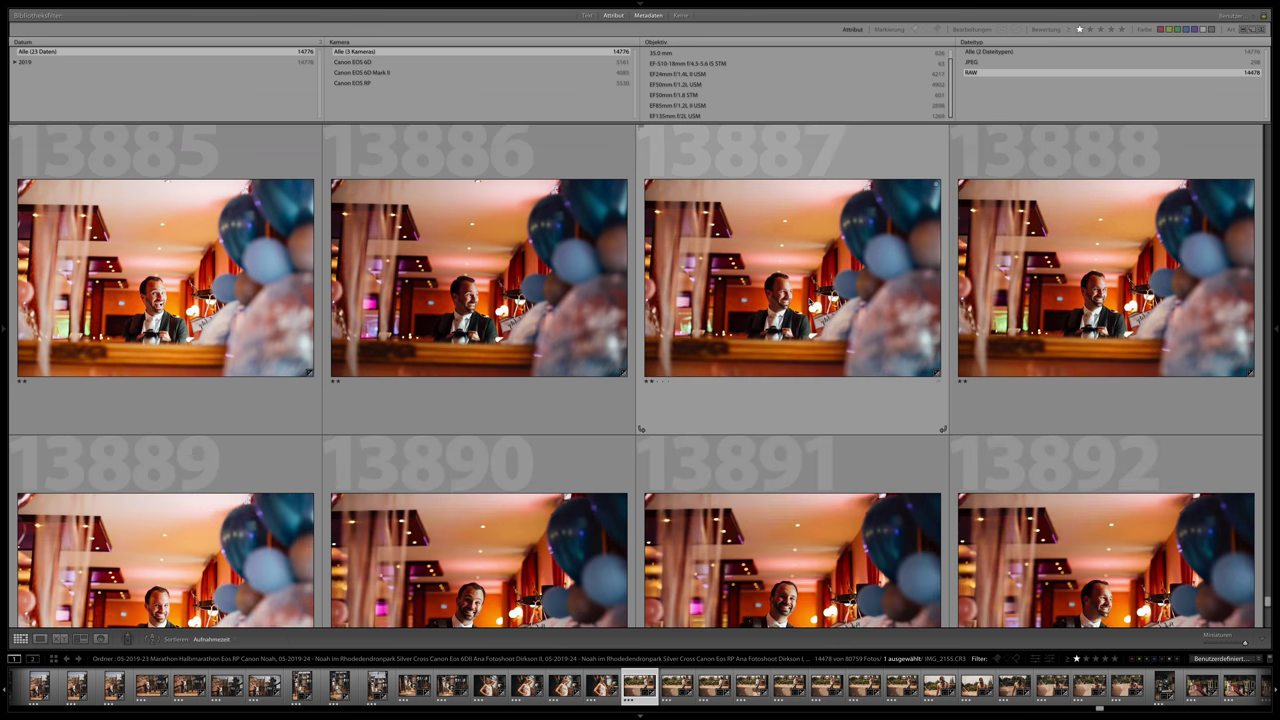
scroll(803, 327, down, 5)
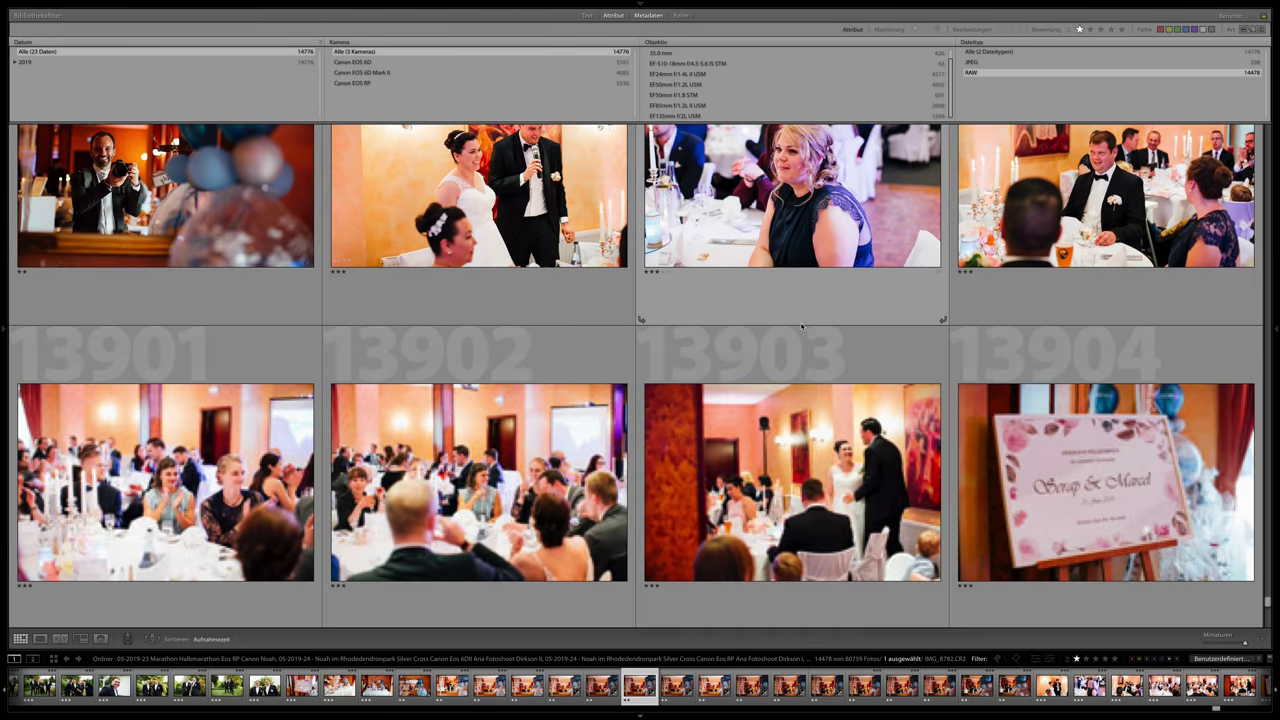
scroll(801, 327, up, 6)
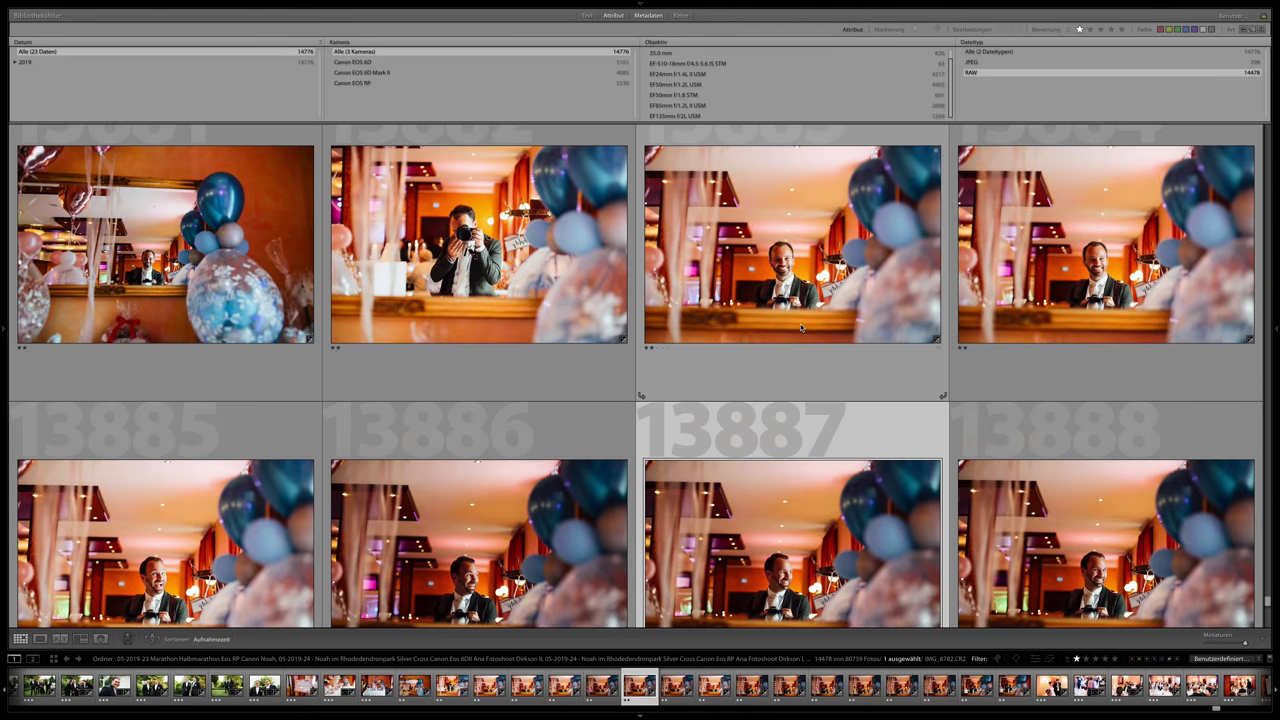
scroll(801, 327, down, 10)
scroll(908, 354, up, 10)
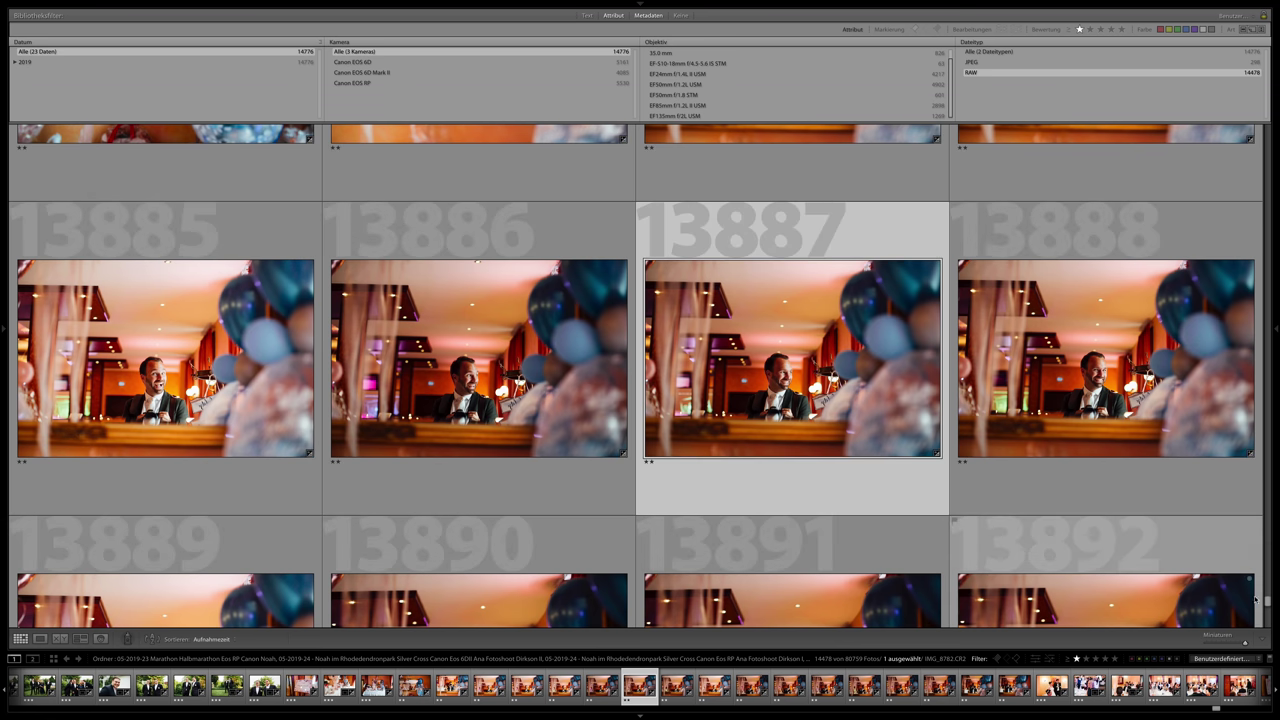
Jump to the beach shoot at the end of the library and review the mother and toddler running through the water.
drag(1267, 608, 1266, 621)
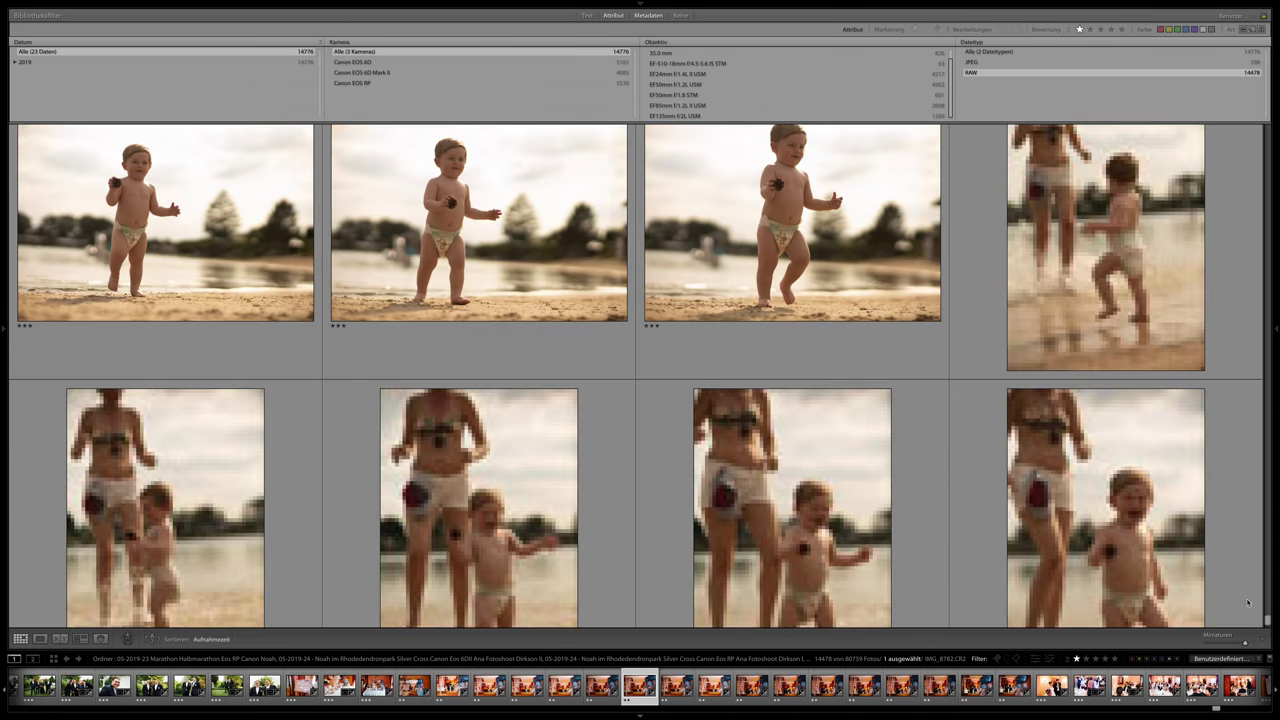
scroll(1247, 601, down, 10)
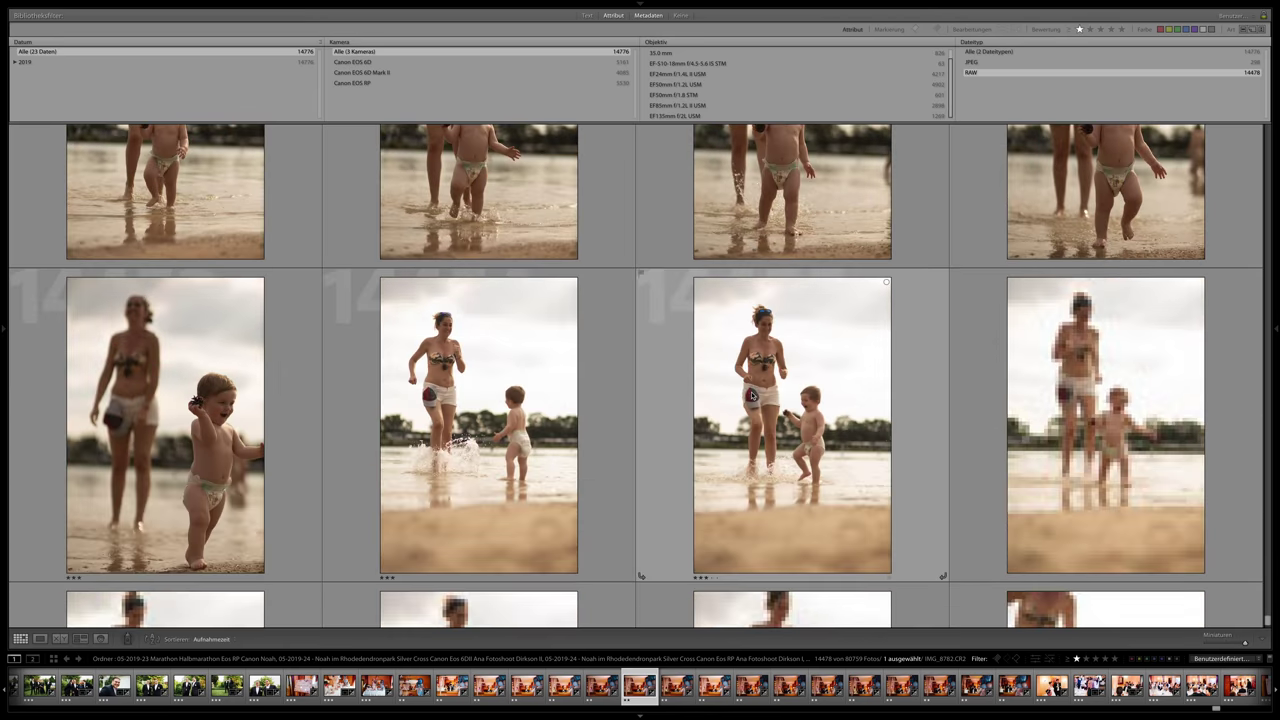
scroll(752, 396, down, 10)
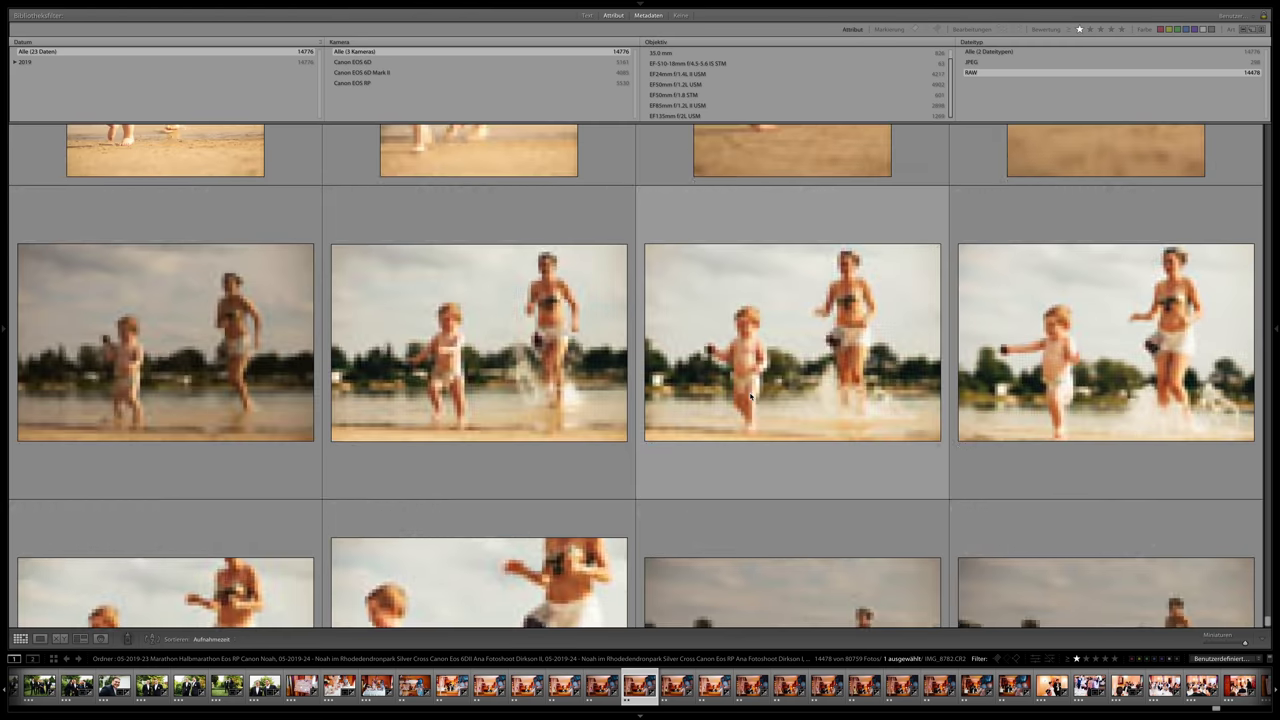
scroll(750, 396, down, 5)
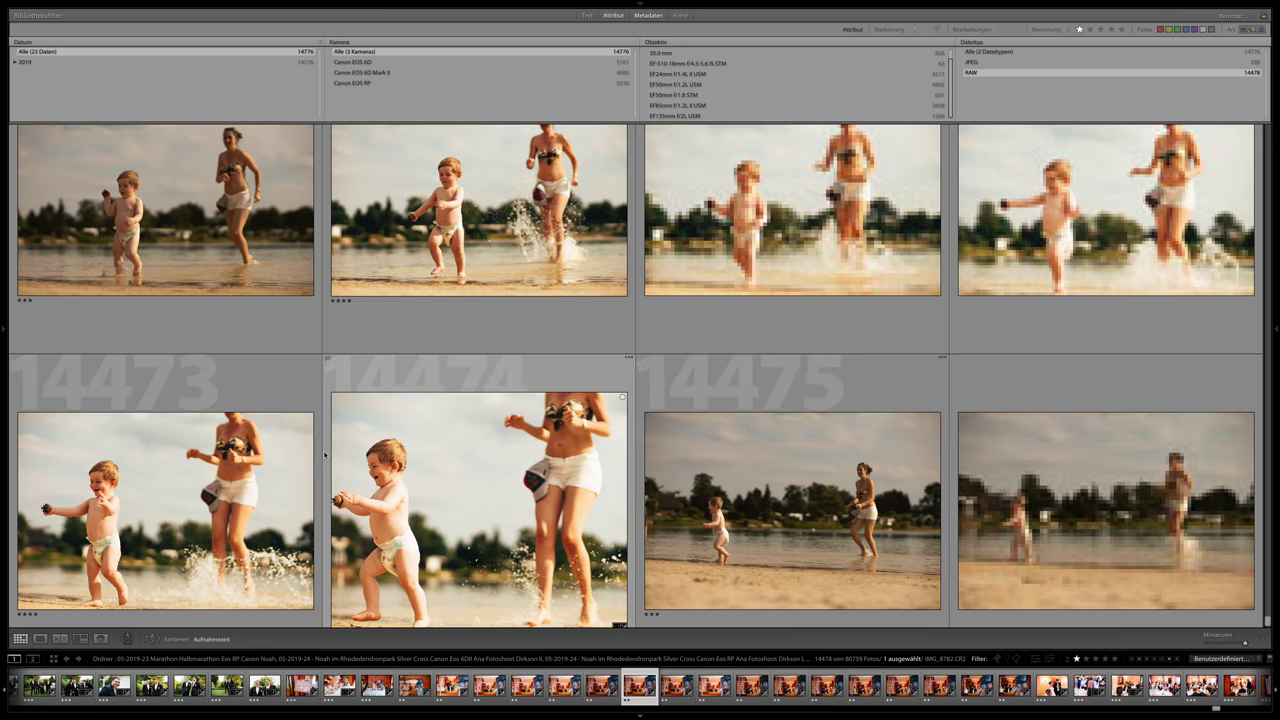
scroll(165, 497, down, 1)
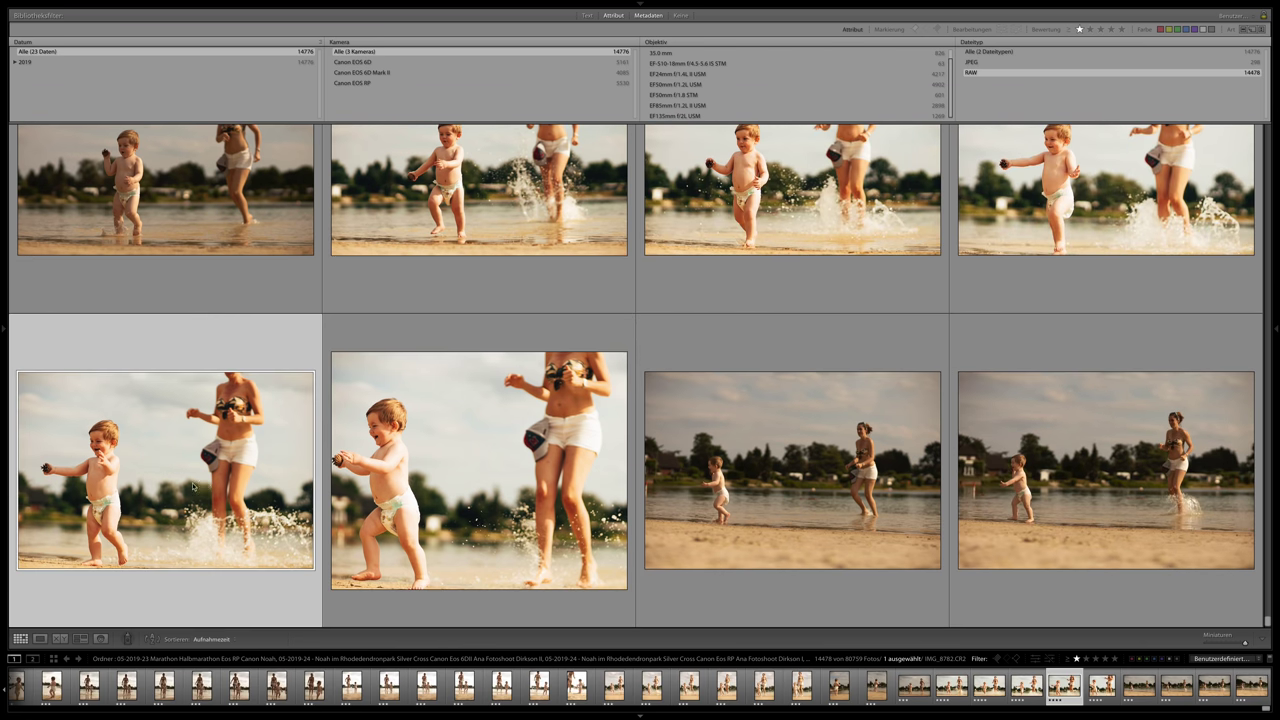
scroll(380, 500, up, 3)
scroll(451, 497, down, 1)
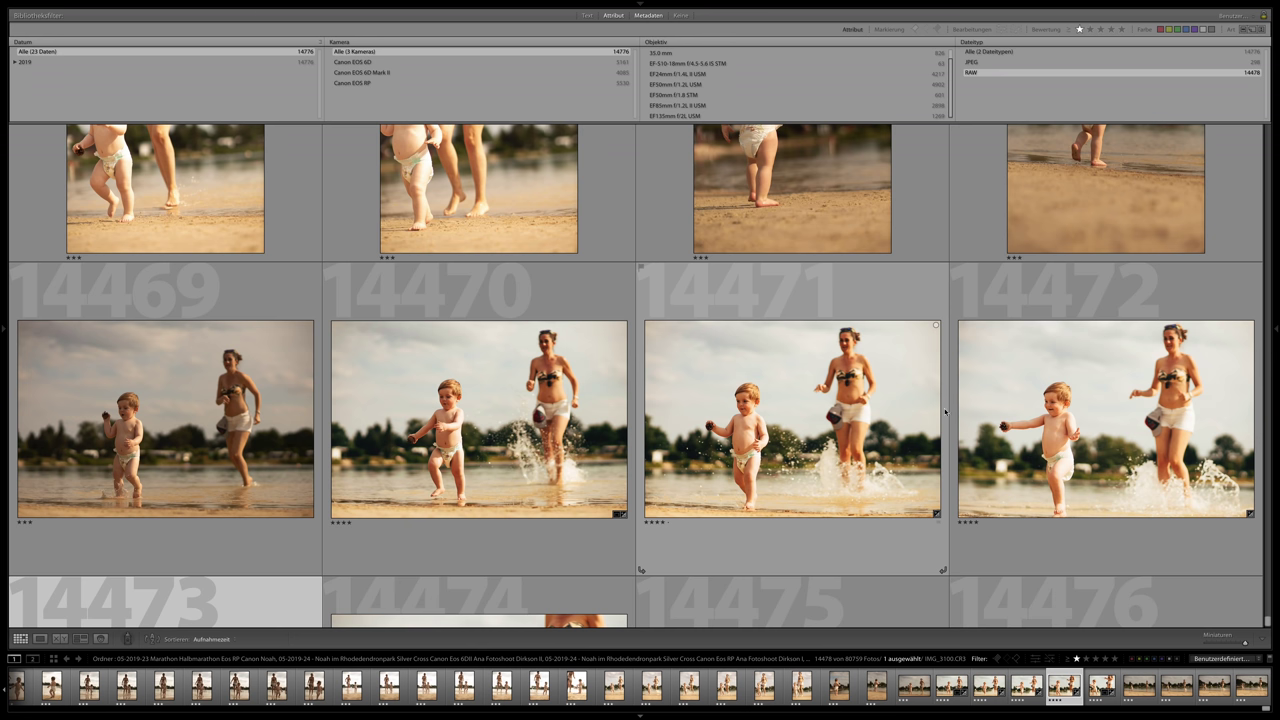
View the four-star beach splash photo IMG_3099 full screen, compare it with IMG_3097, and return to the grid.
click(995, 415)
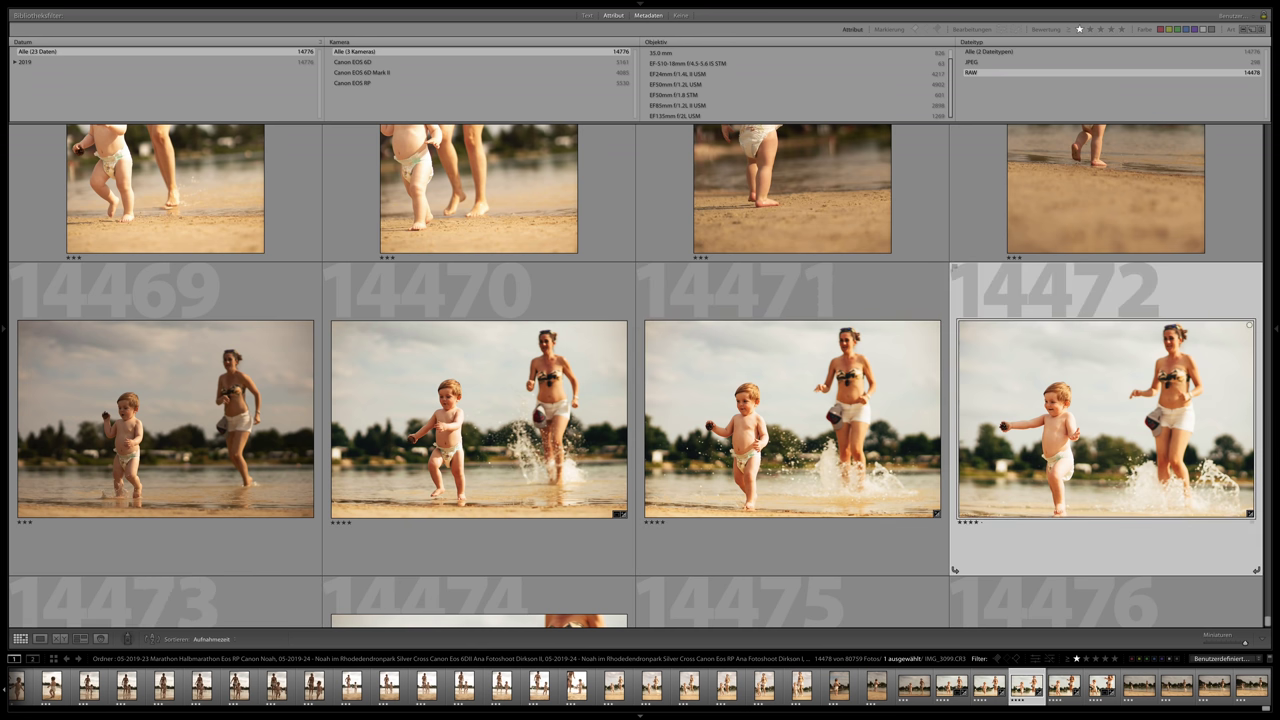
key(f)
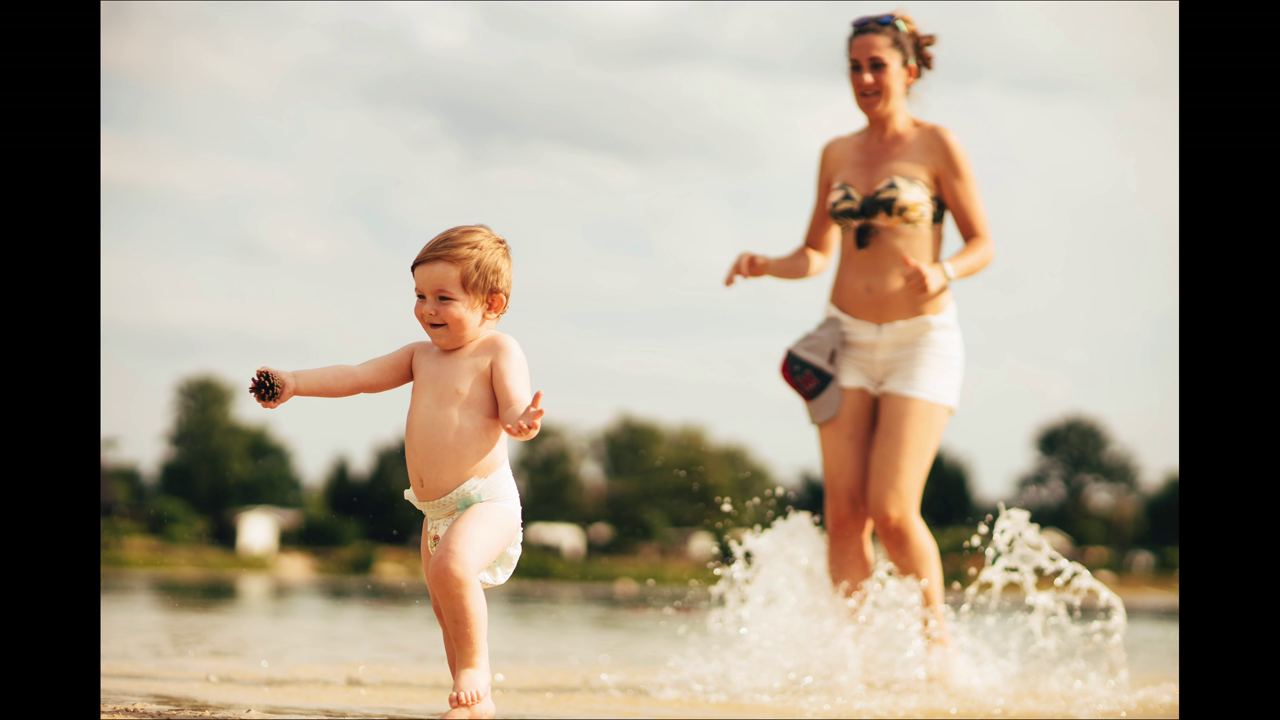
key(Right)
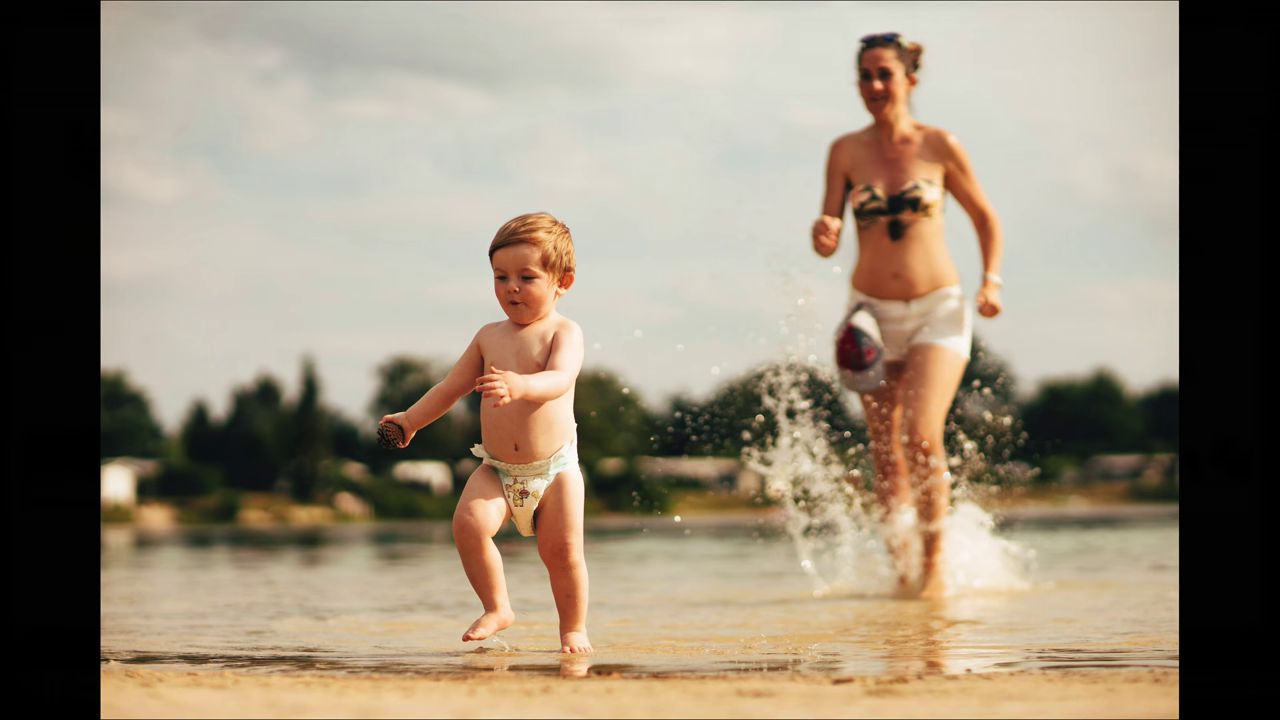
key(Escape)
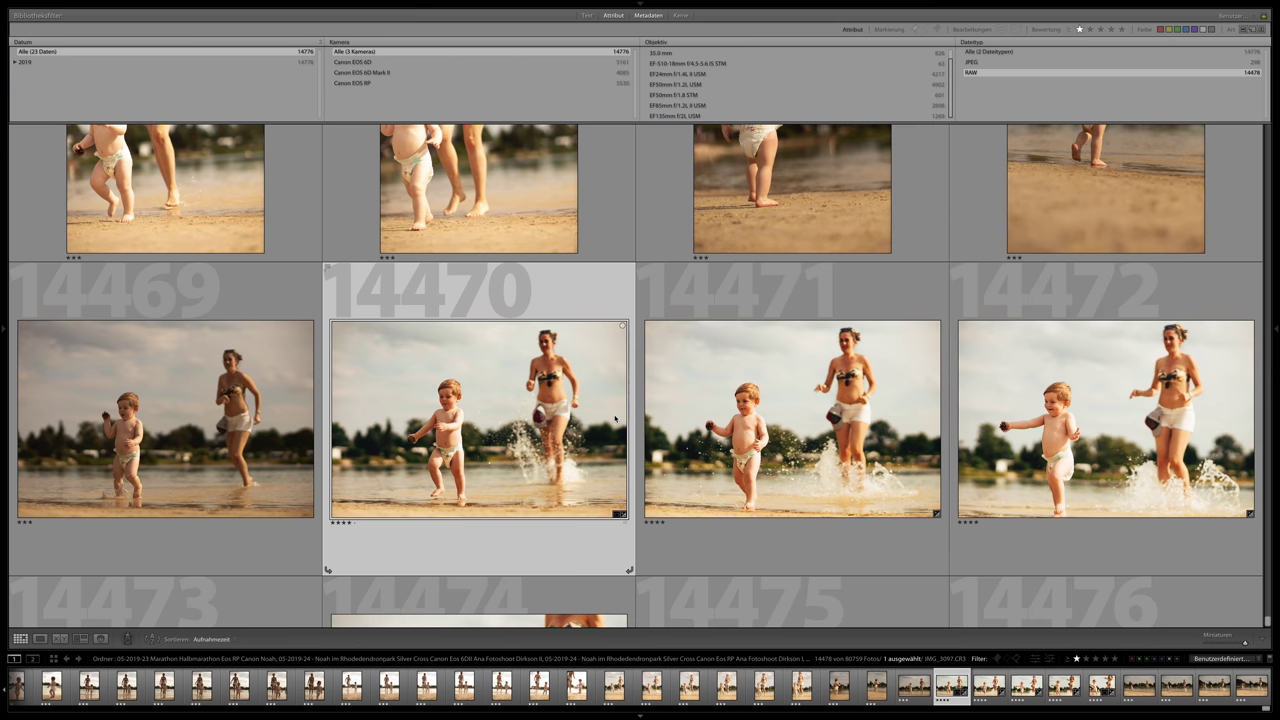
Compare the remaining beach portraits of mother and toddler, from the upright running shots back to the earlier backlit landscape frames.
scroll(616, 418, up, 3)
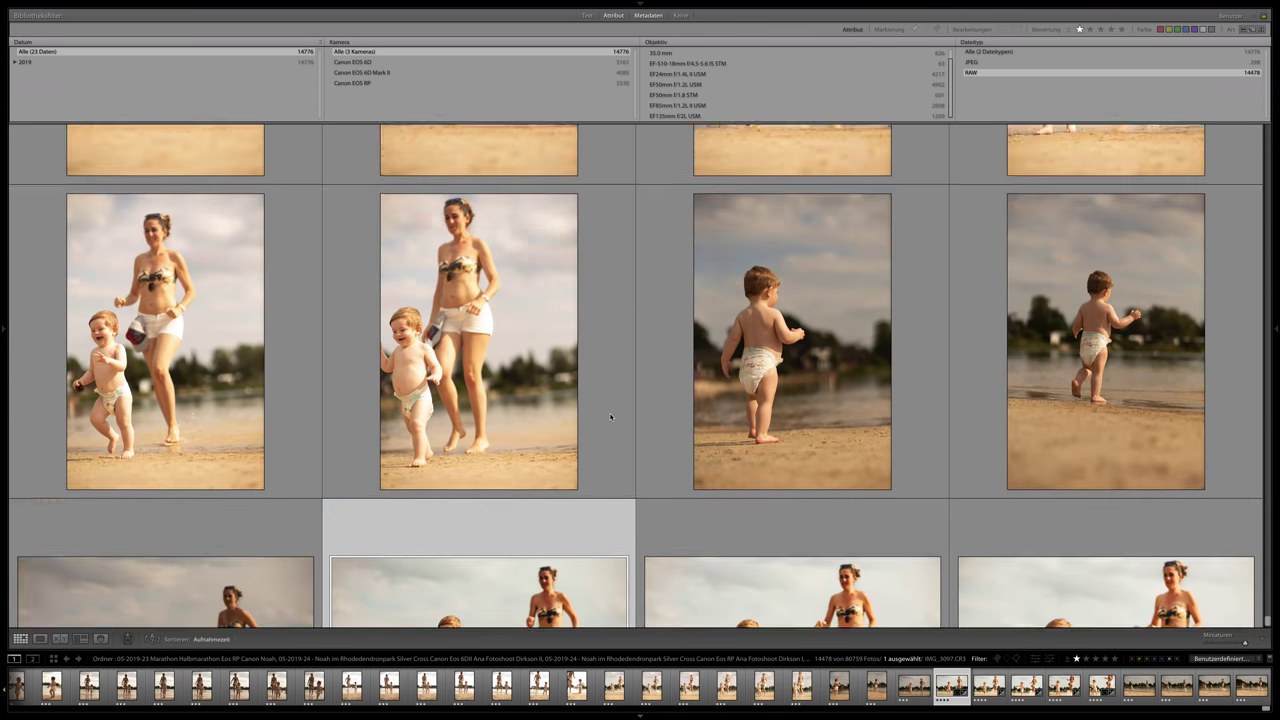
scroll(610, 417, up, 5)
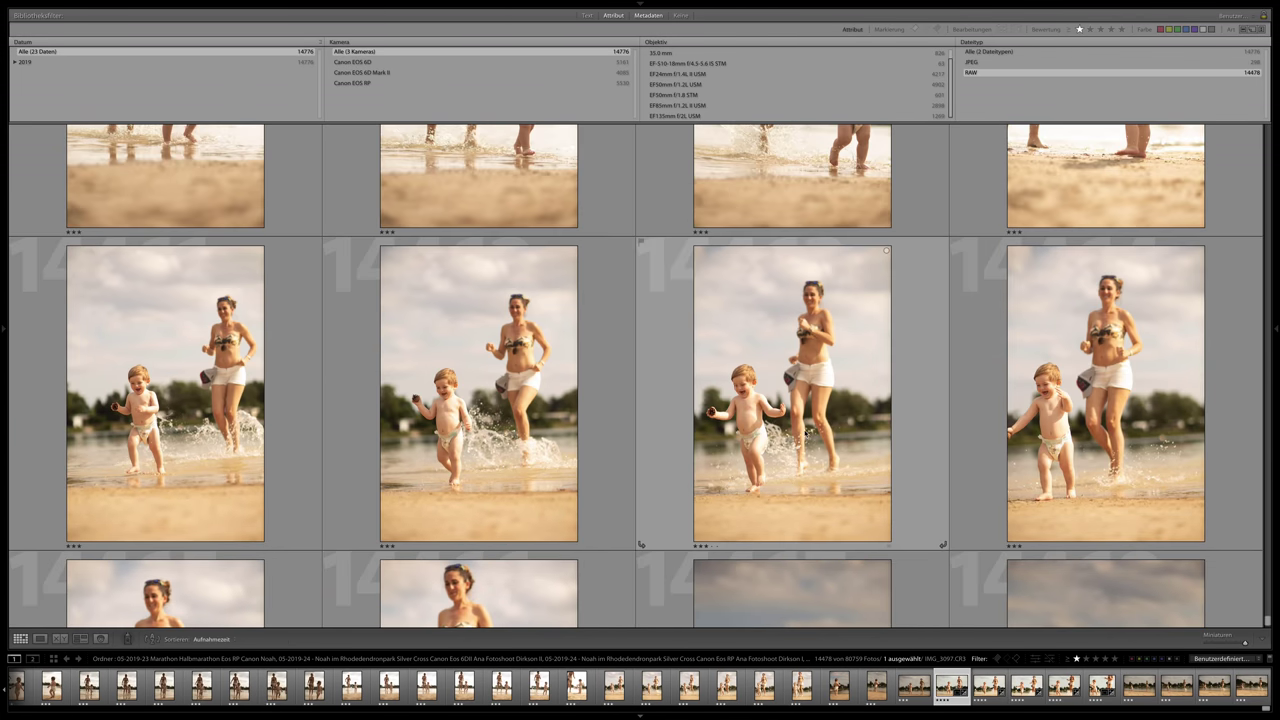
scroll(805, 431, up, 5)
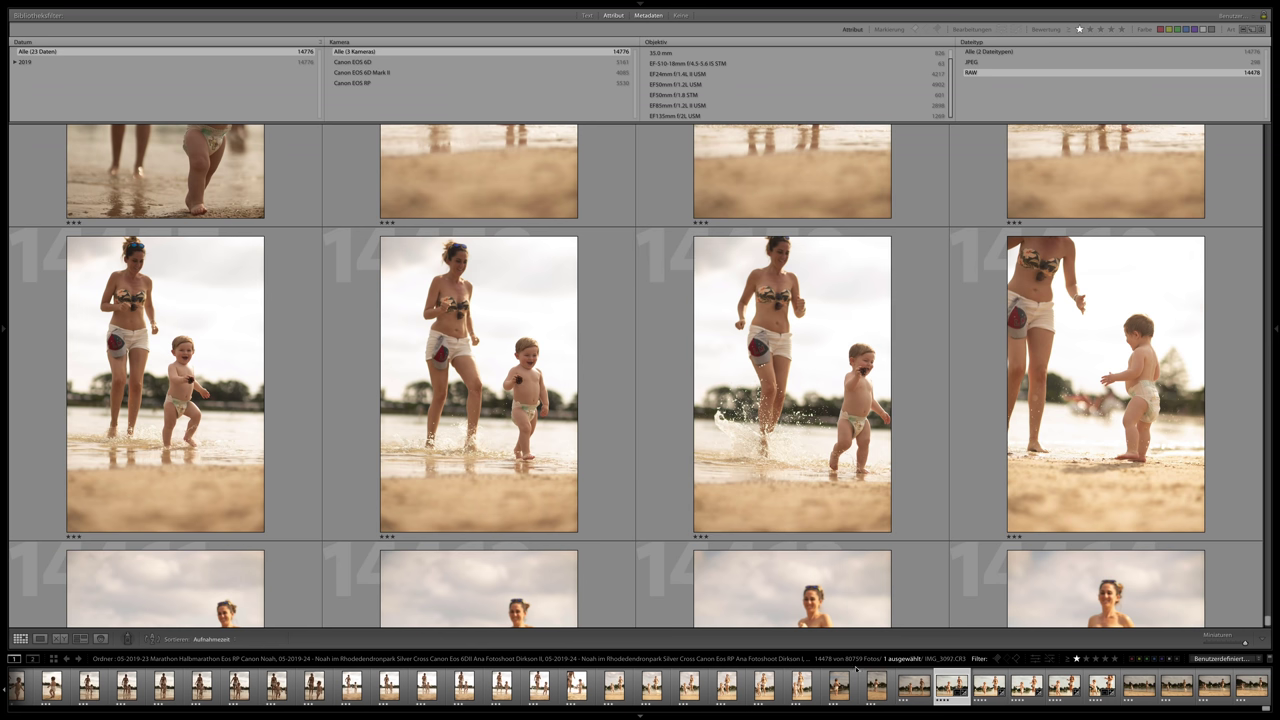
scroll(829, 453, down, 10)
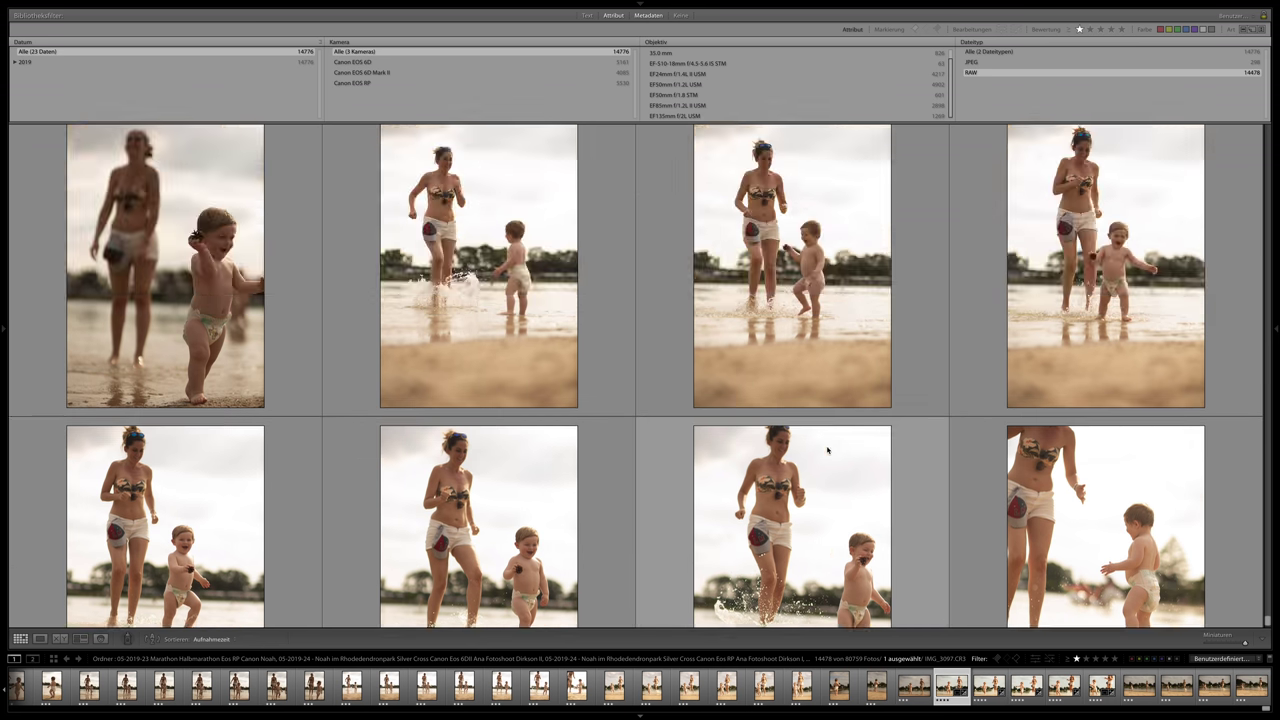
scroll(827, 450, up, 3)
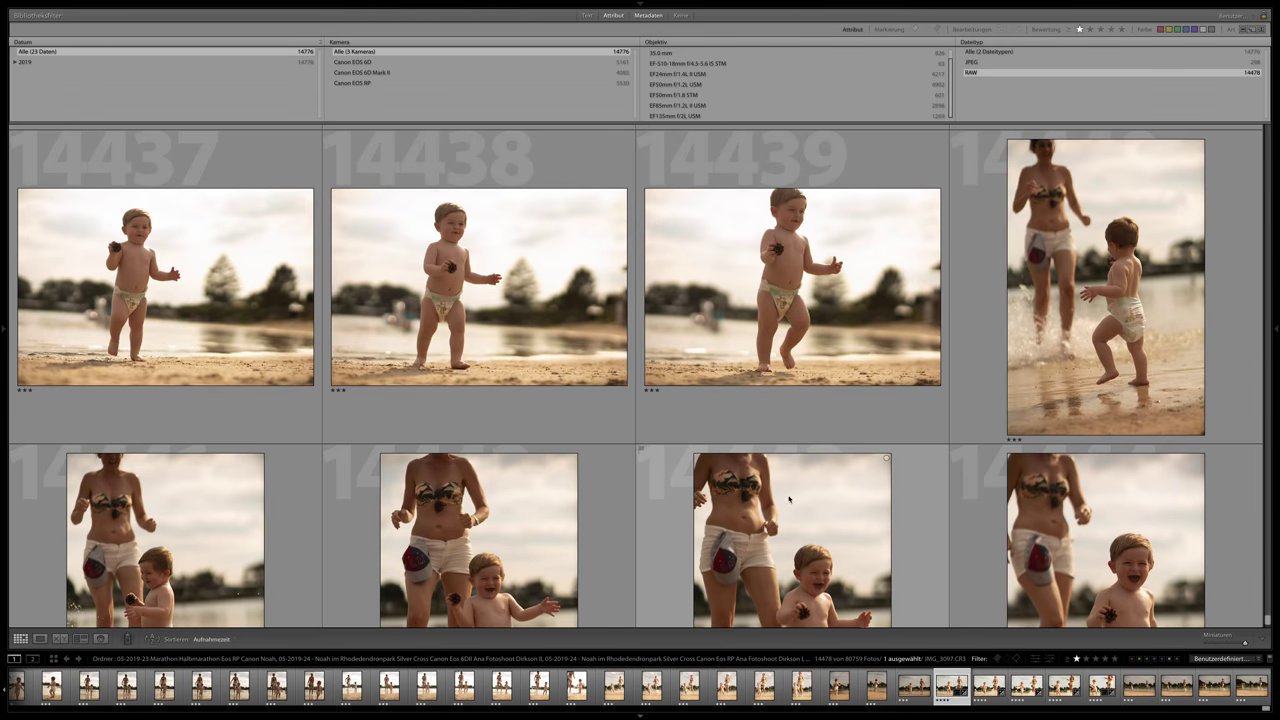
scroll(789, 500, up, 10)
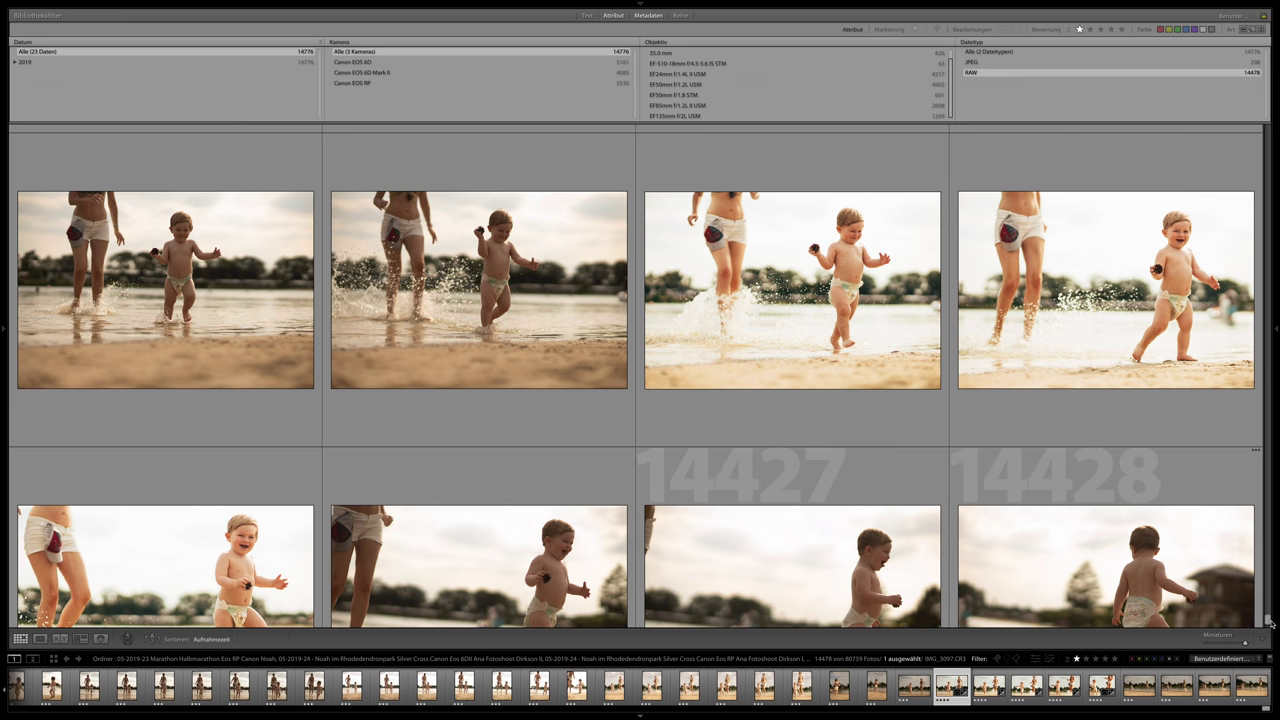
Go back to the wedding party and review the colourfully lit dance-floor portraits of guests in hats and sunglasses.
drag(1270, 622, 1269, 620)
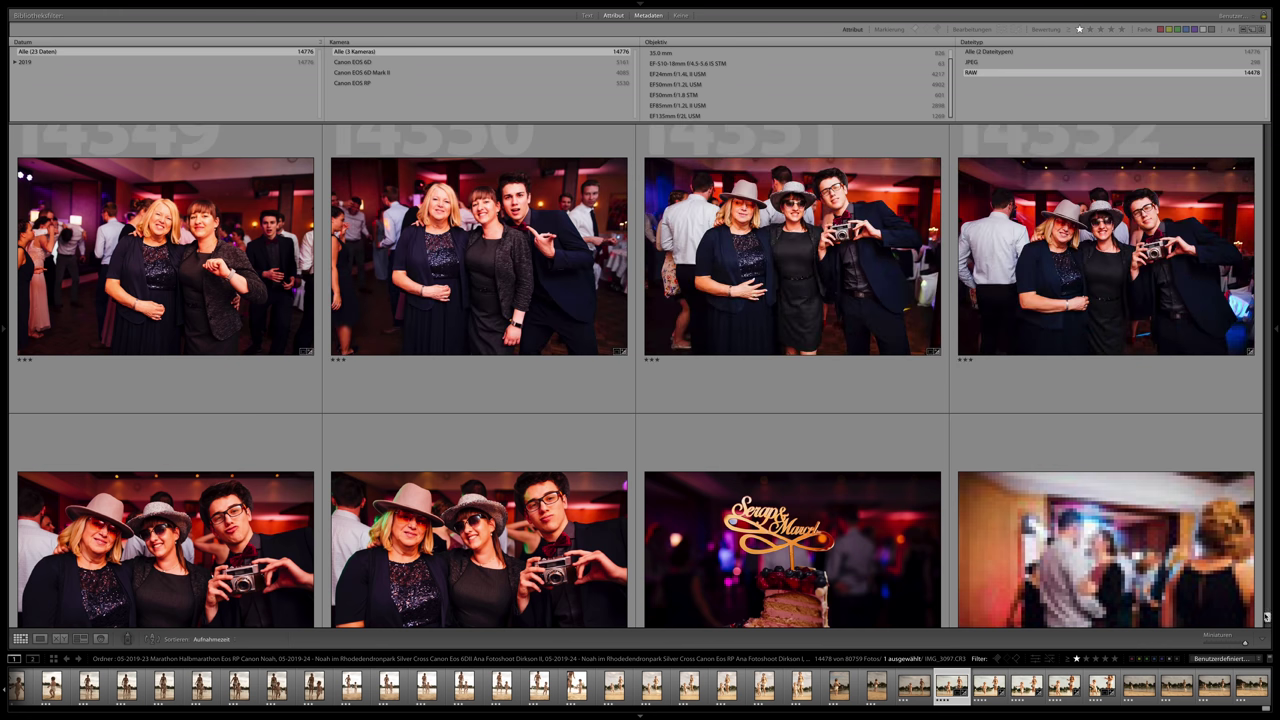
scroll(807, 468, down, 5)
scroll(807, 468, up, 10)
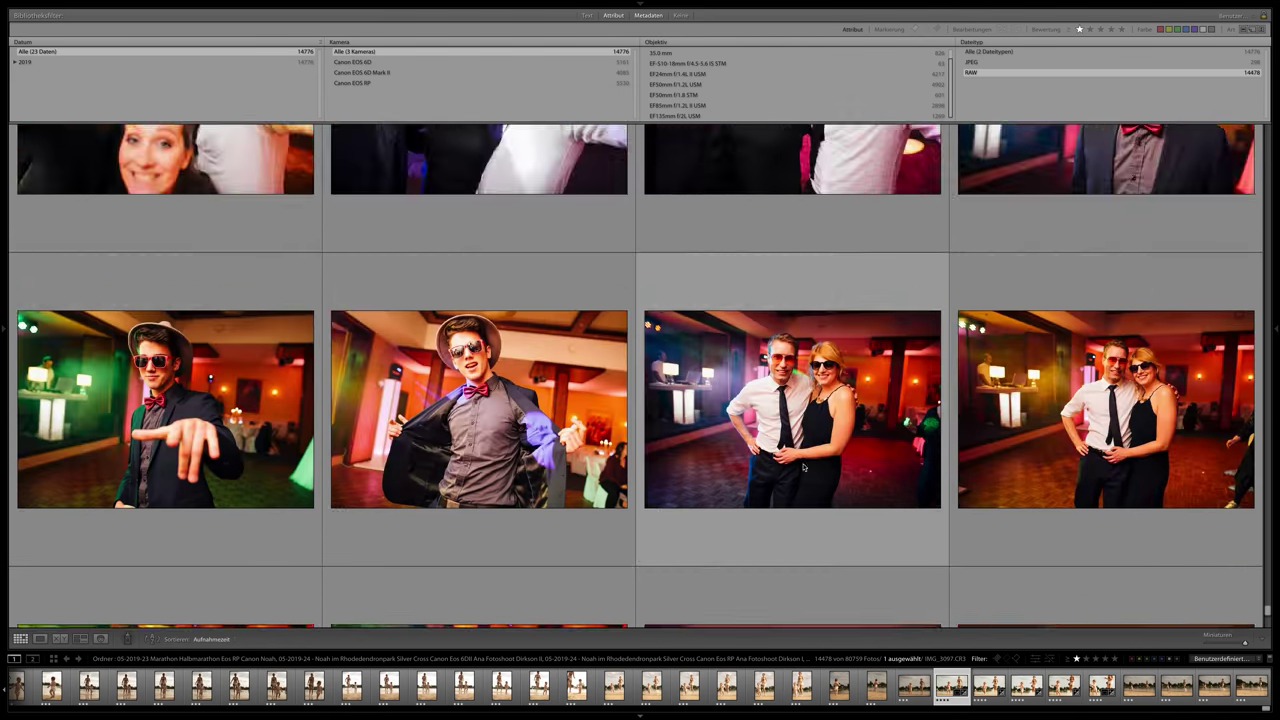
scroll(803, 467, up, 5)
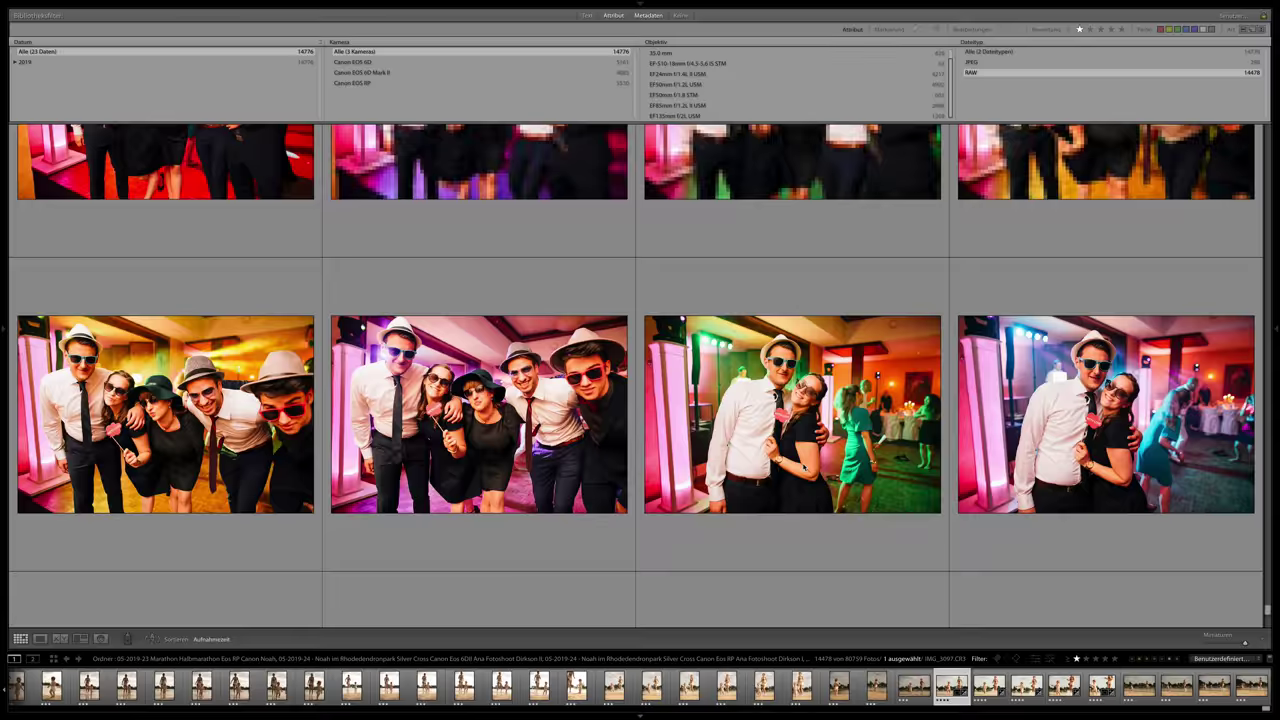
Go back through the wedding dance-floor photos and select the red-lit selfie of the man in suspenders.
scroll(803, 467, up, 10)
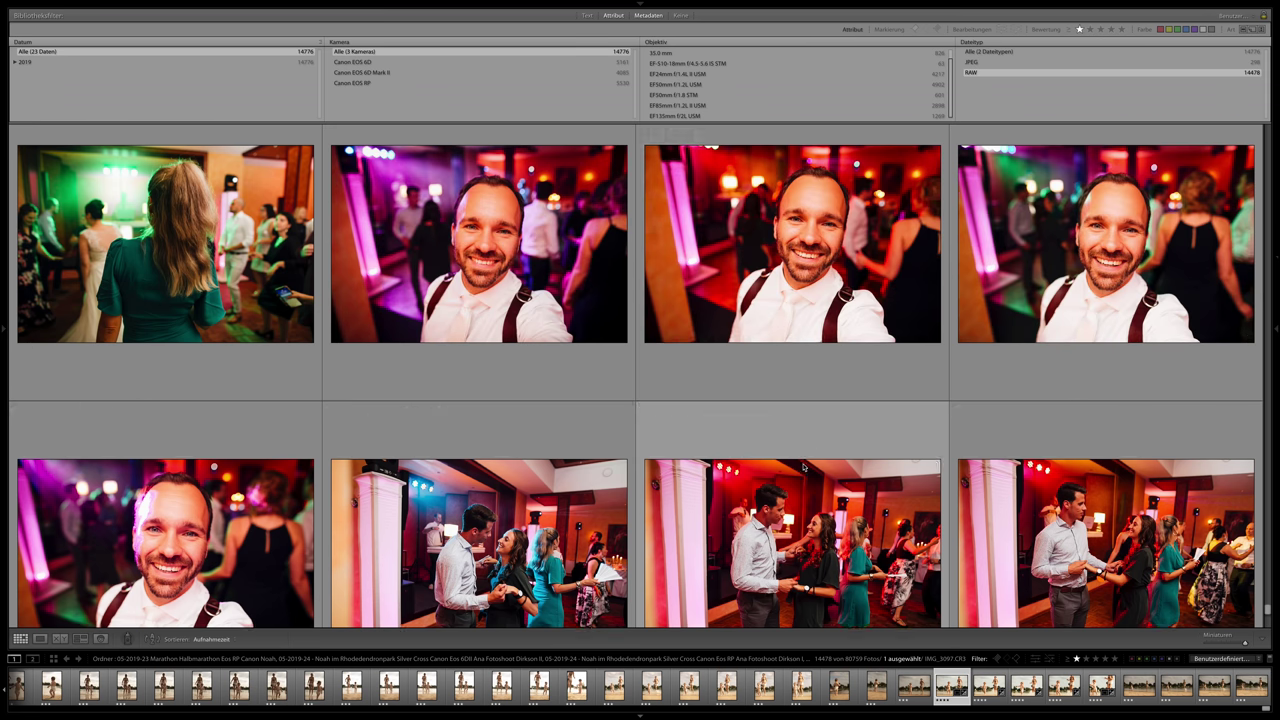
scroll(803, 466, up, 2)
click(878, 311)
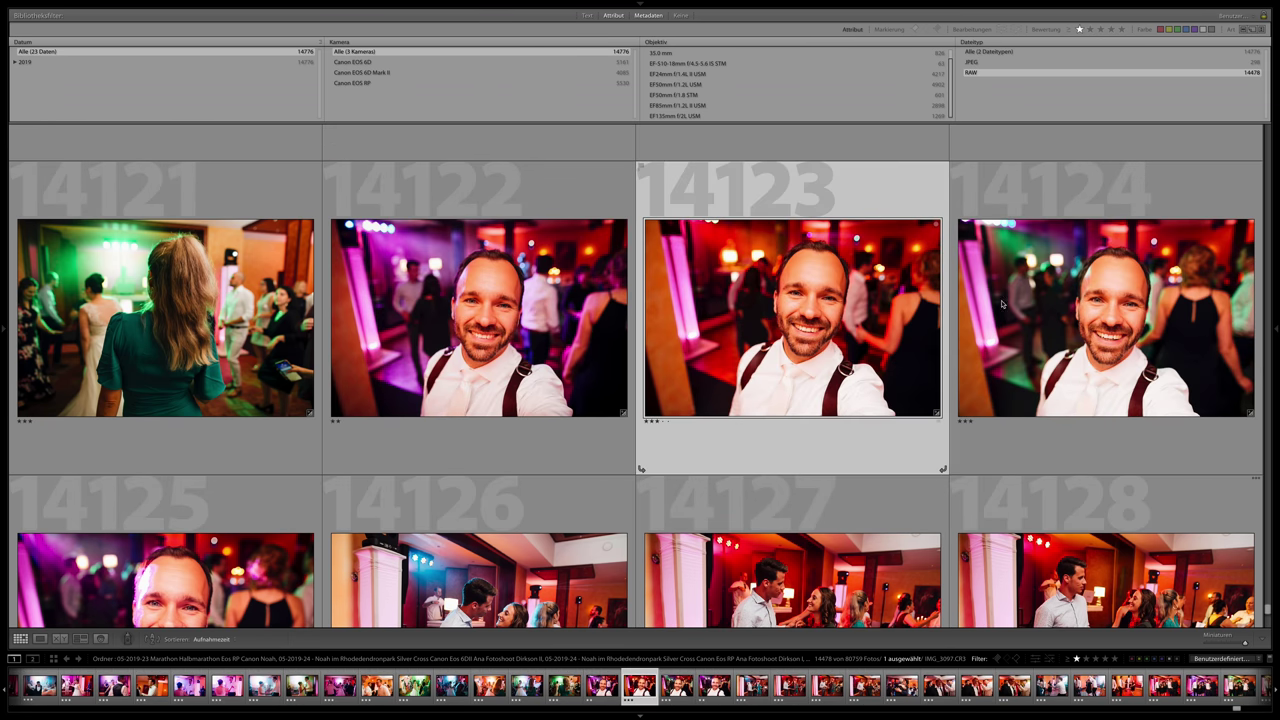
Switch to the Develop module and compare the unedited park stroller photos IMG_0468, IMG_0598, IMG_0619, IMG_0636 and IMG_0712.
click(1016, 22)
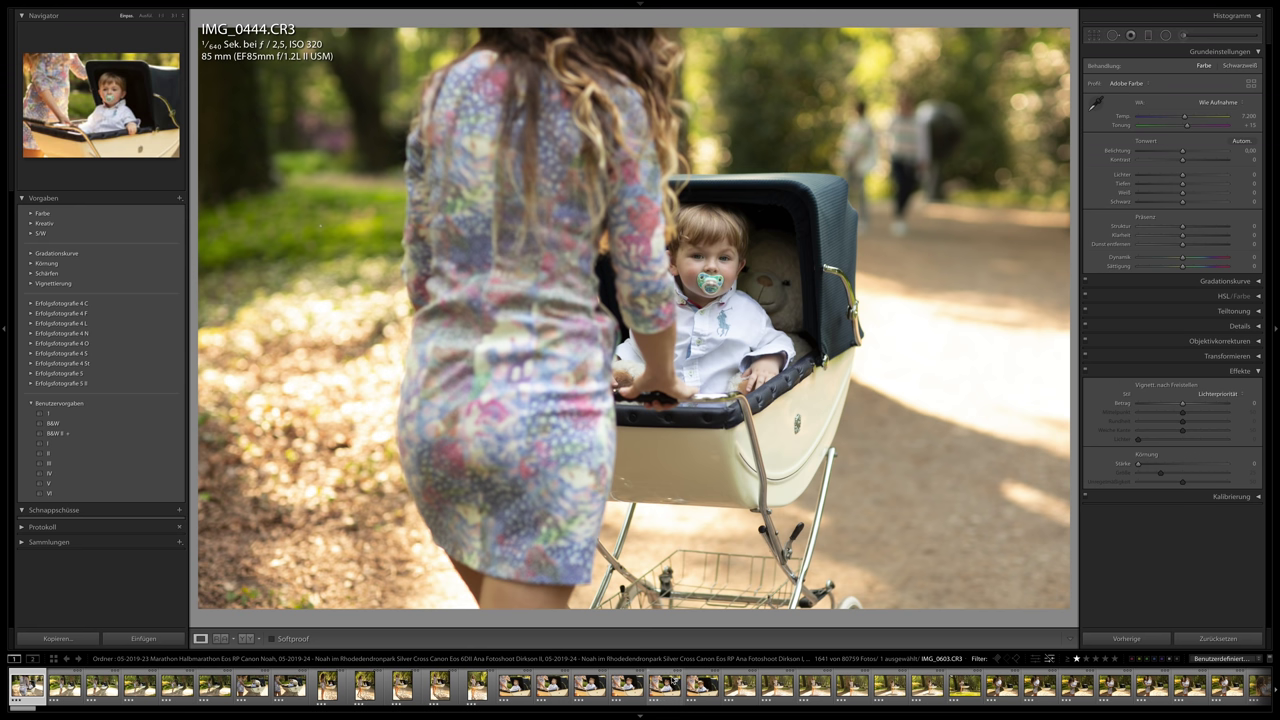
click(215, 685)
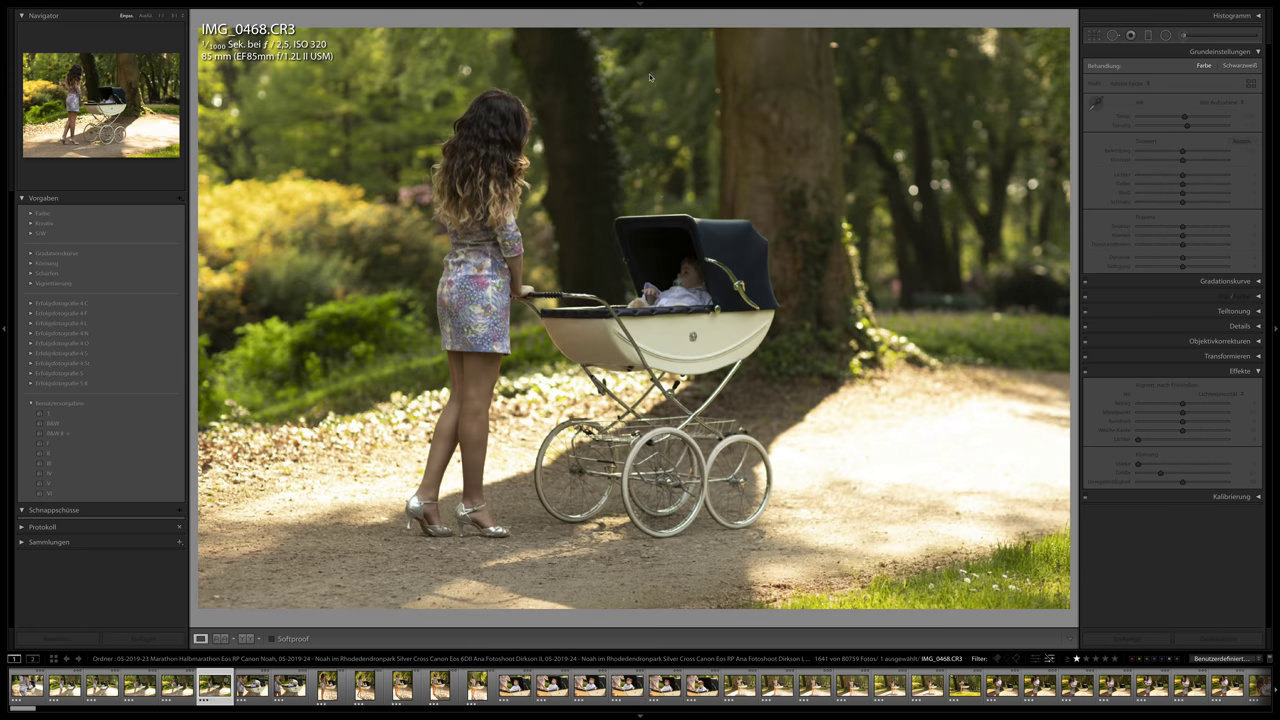
mouse_move(677, 3)
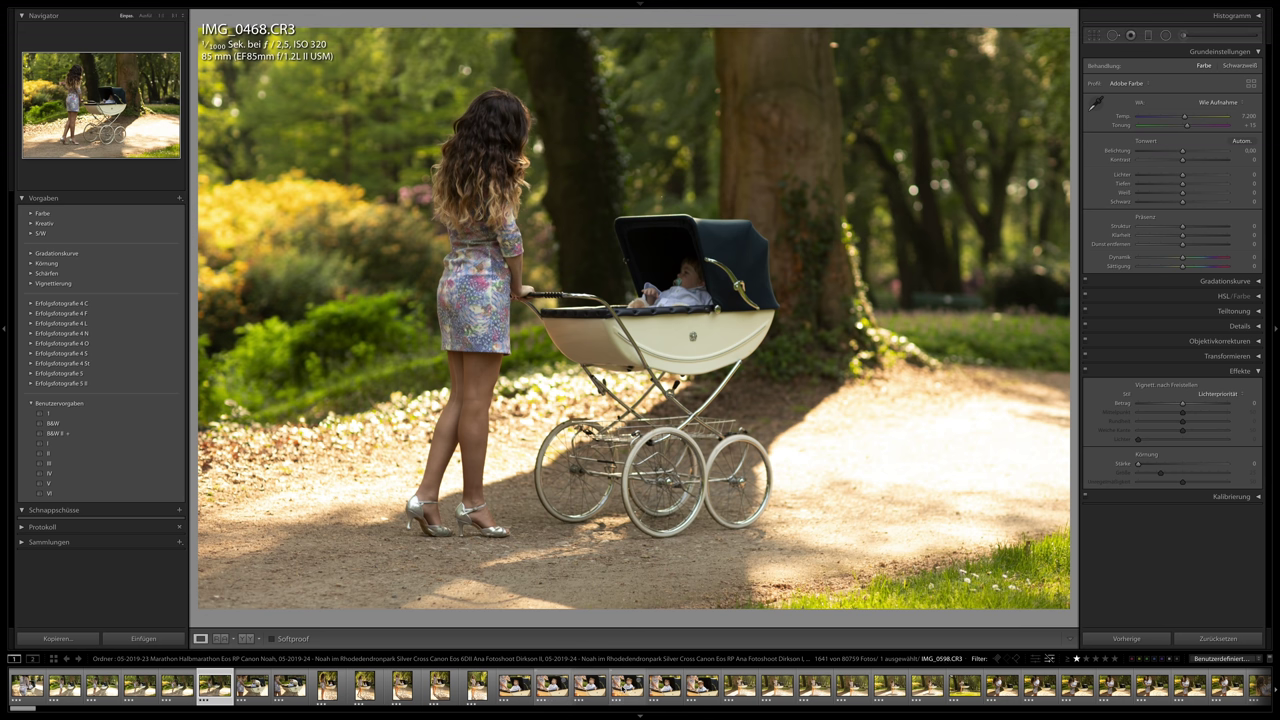
click(624, 688)
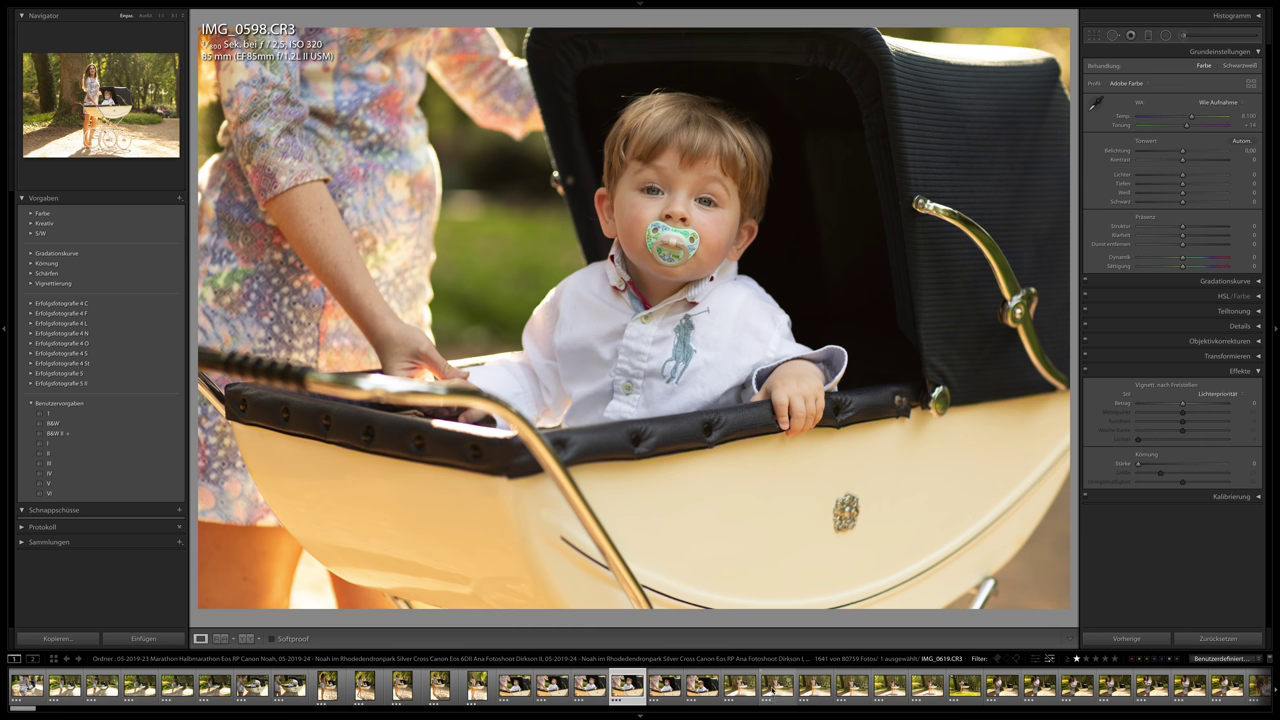
click(772, 688)
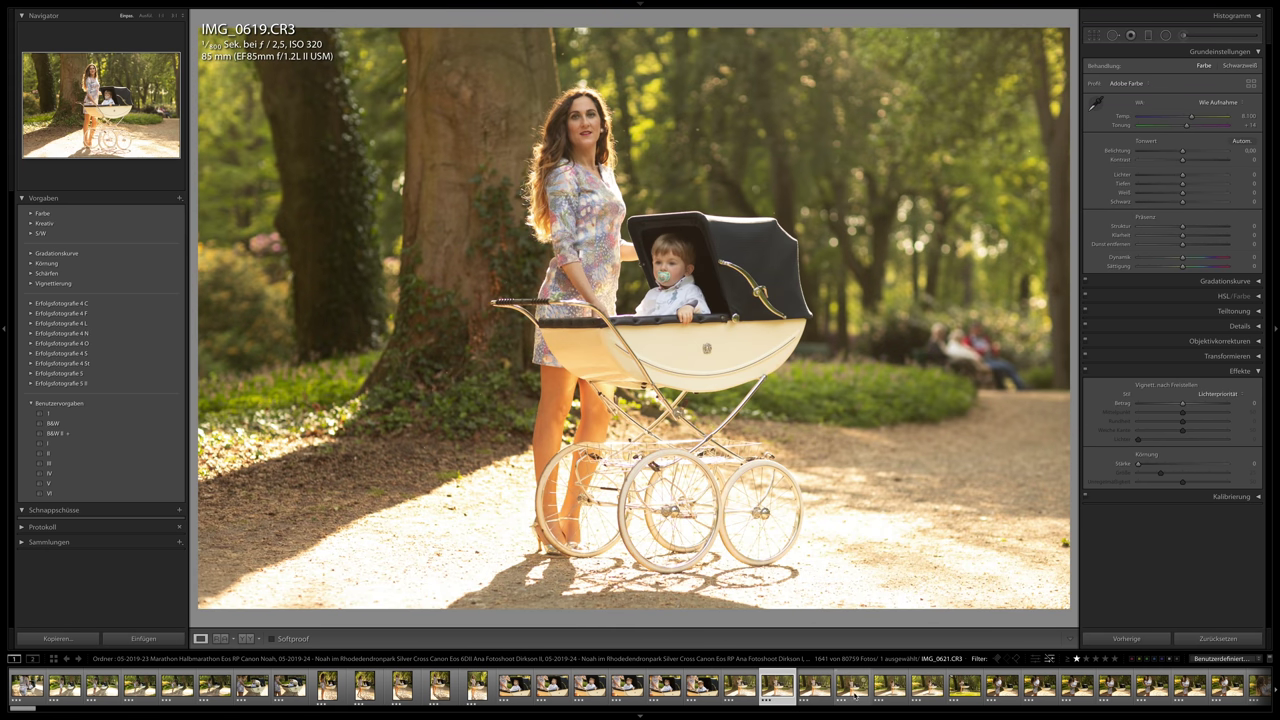
click(924, 686)
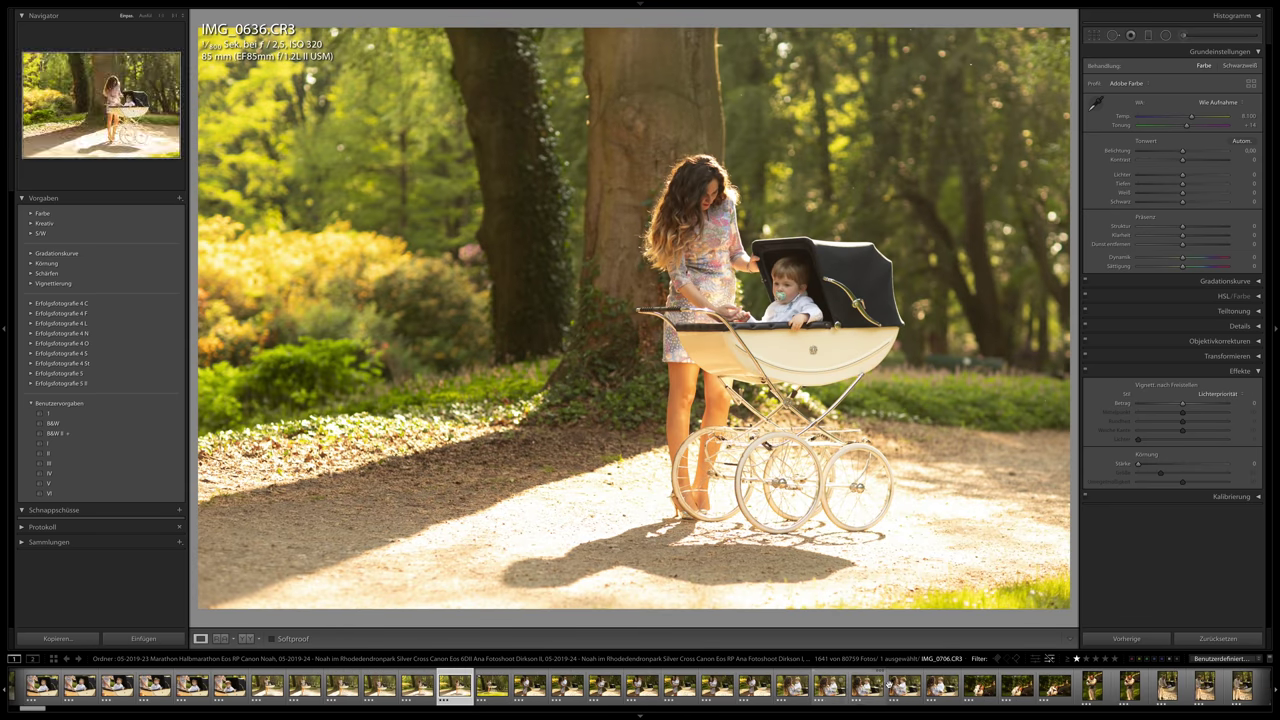
click(456, 686)
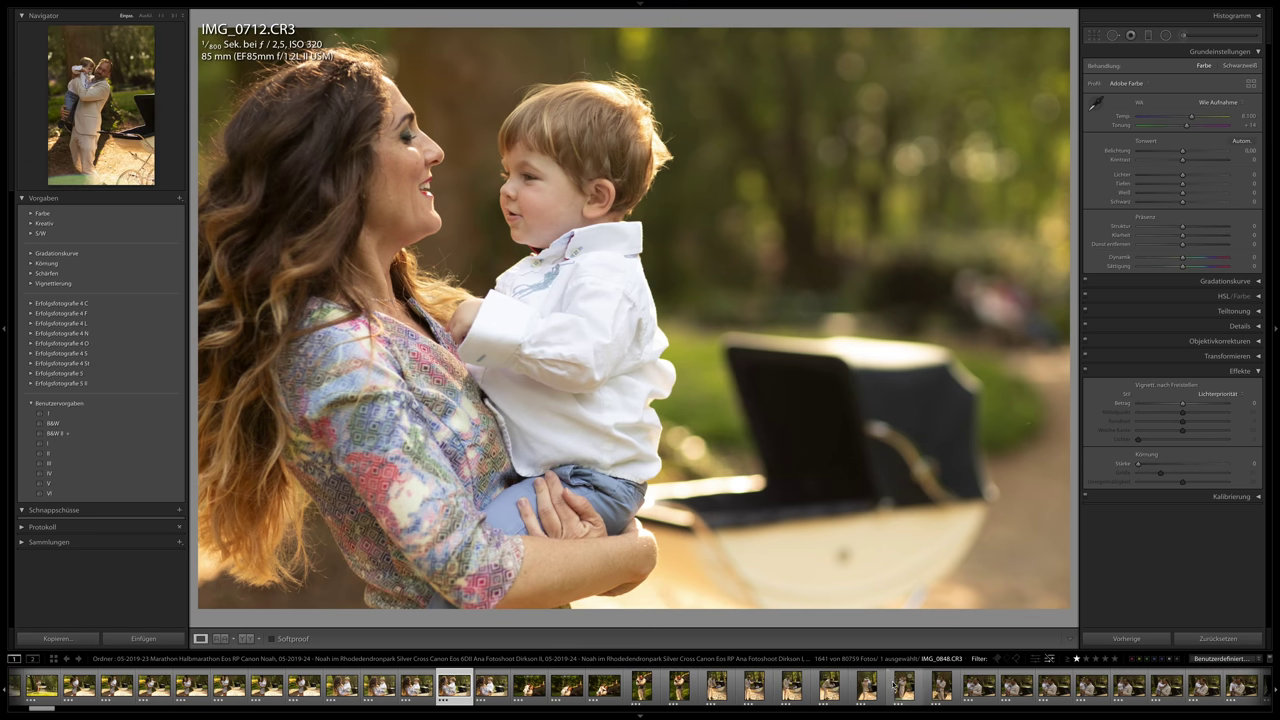
Browse past the family stroller series, view the blue-coat portrait IMG_1841 large, and continue to the shots after it.
scroll(1058, 684, down, 5)
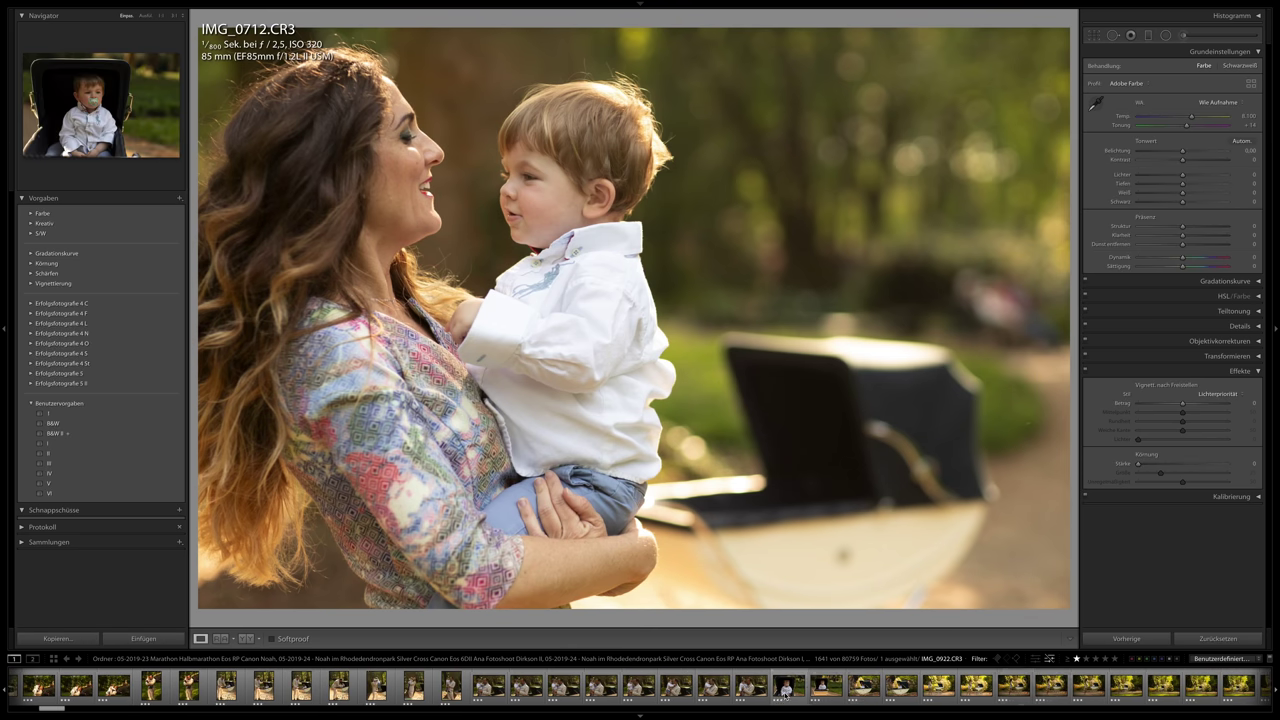
scroll(787, 690, down, 5)
scroll(787, 690, down, 10)
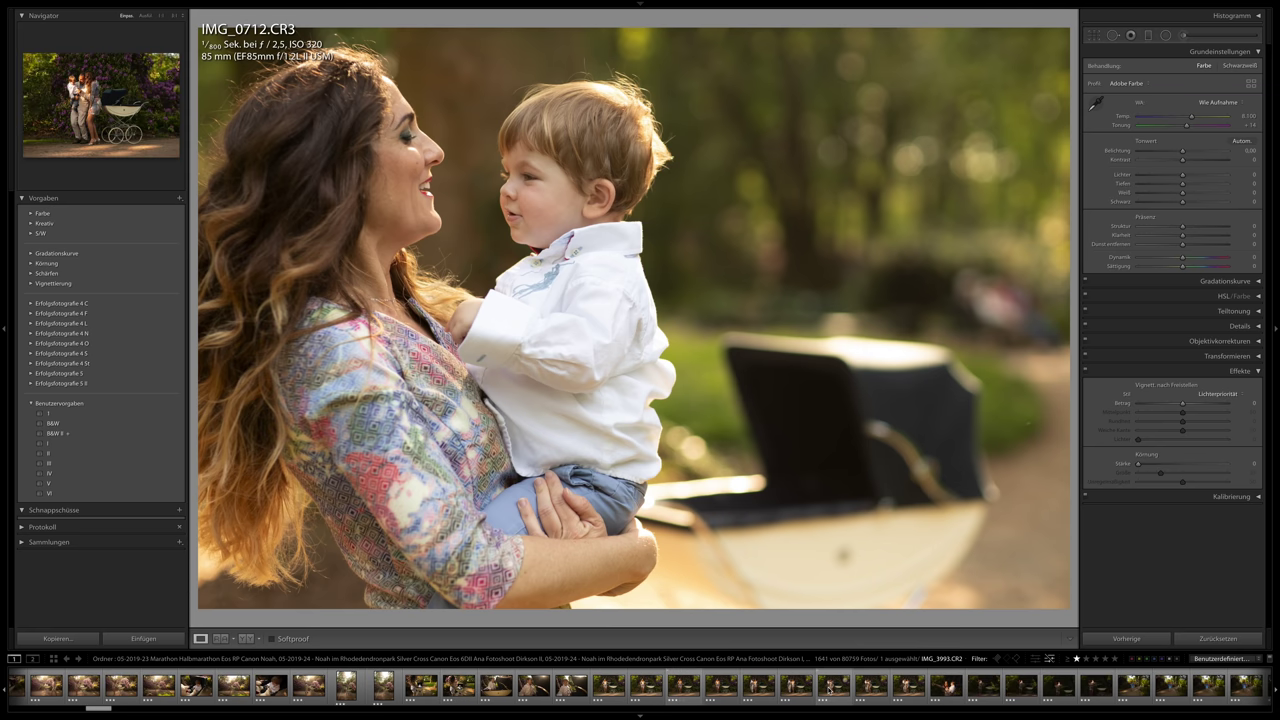
scroll(814, 688, up, 8)
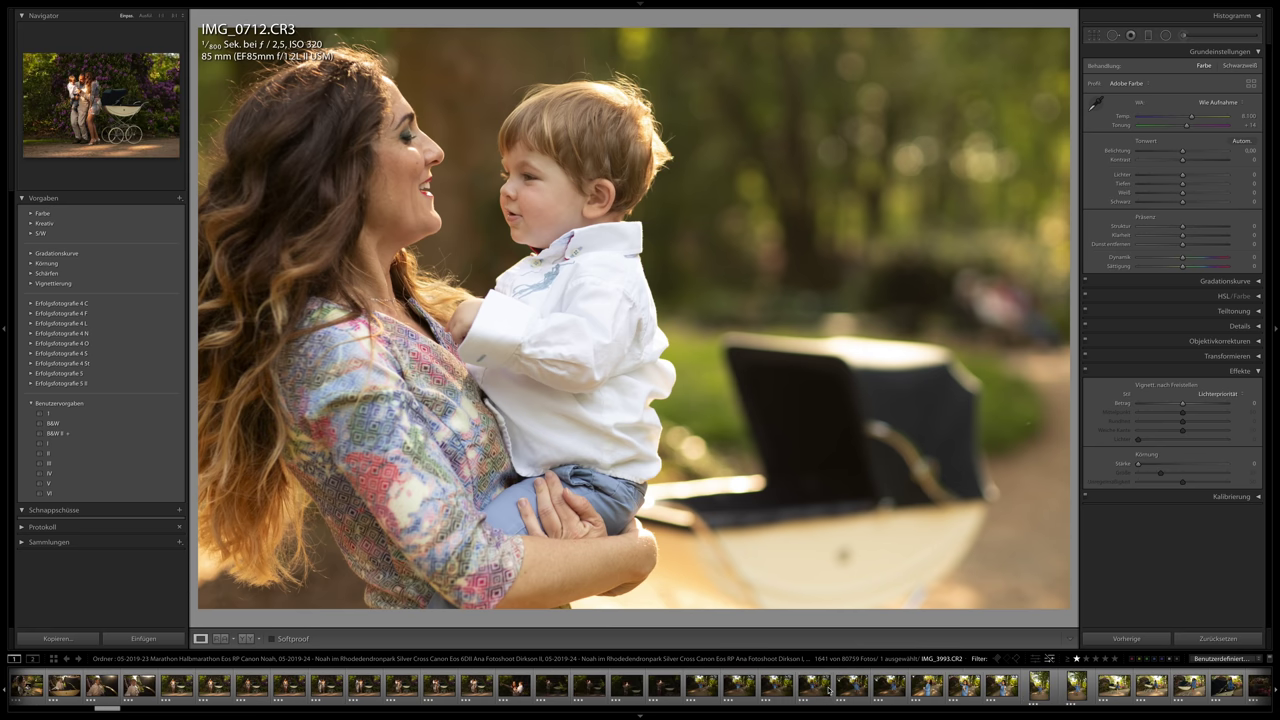
scroll(815, 689, down, 8)
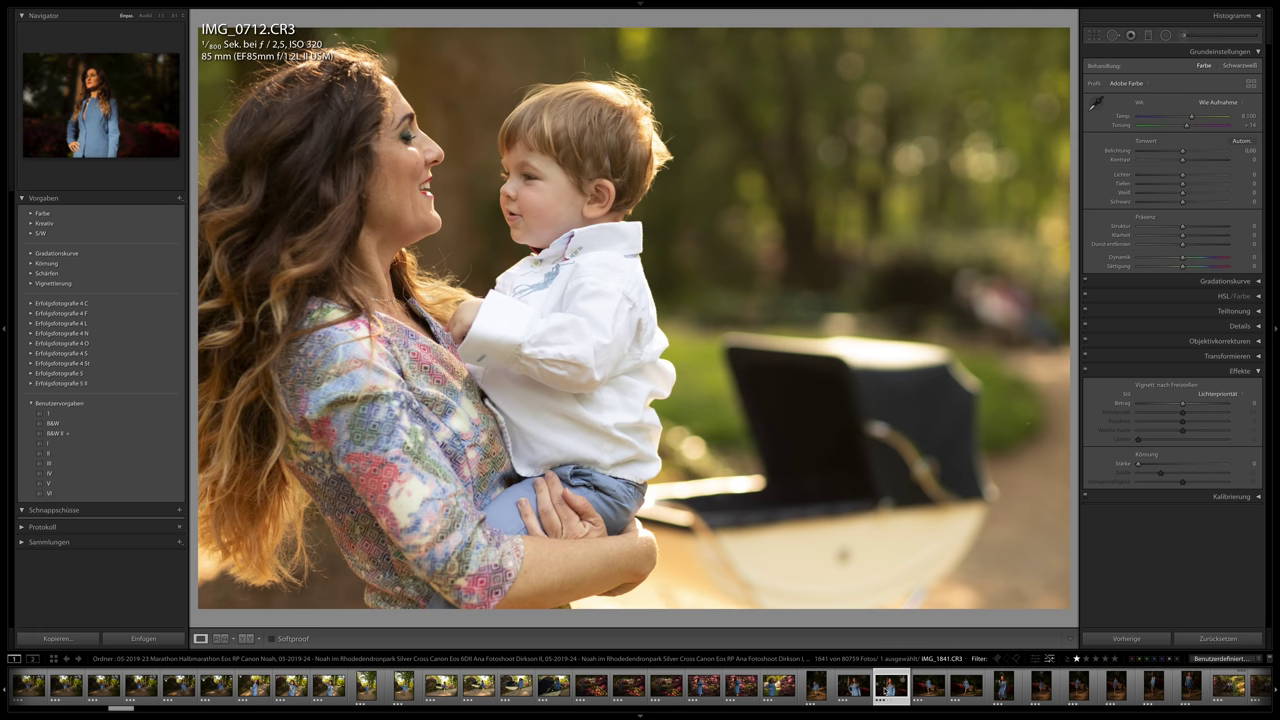
click(885, 689)
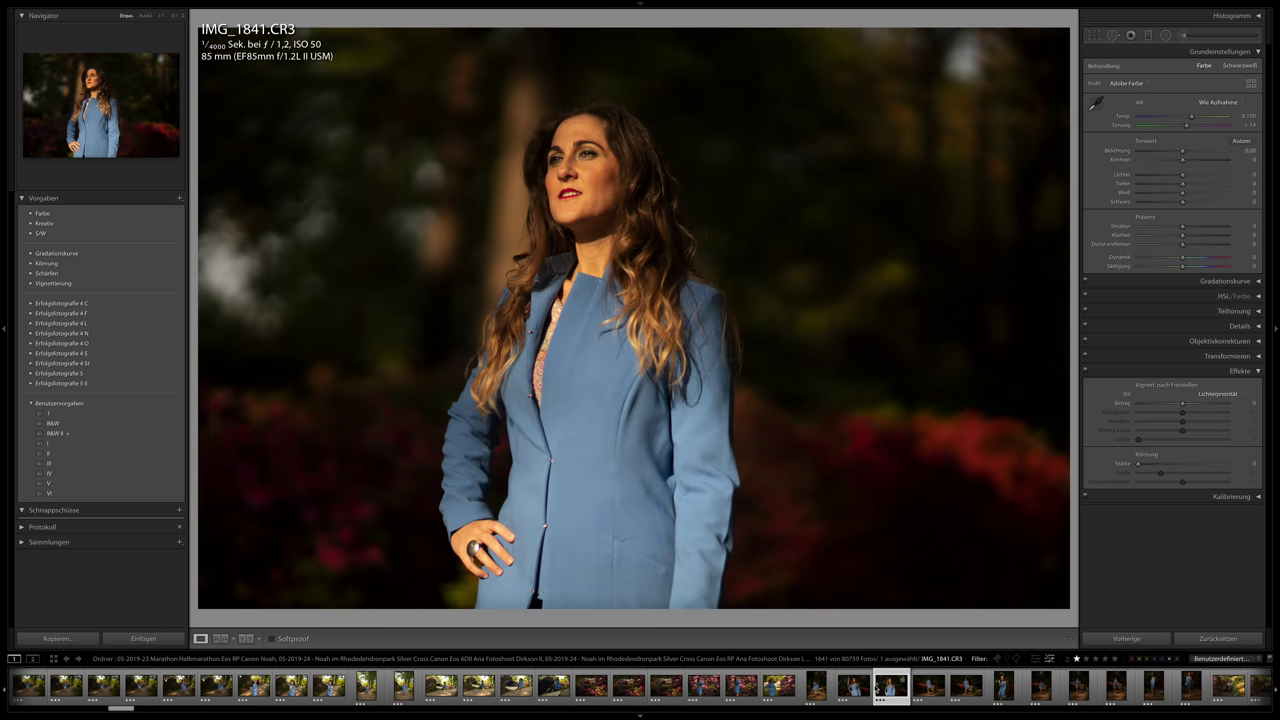
scroll(879, 690, down, 5)
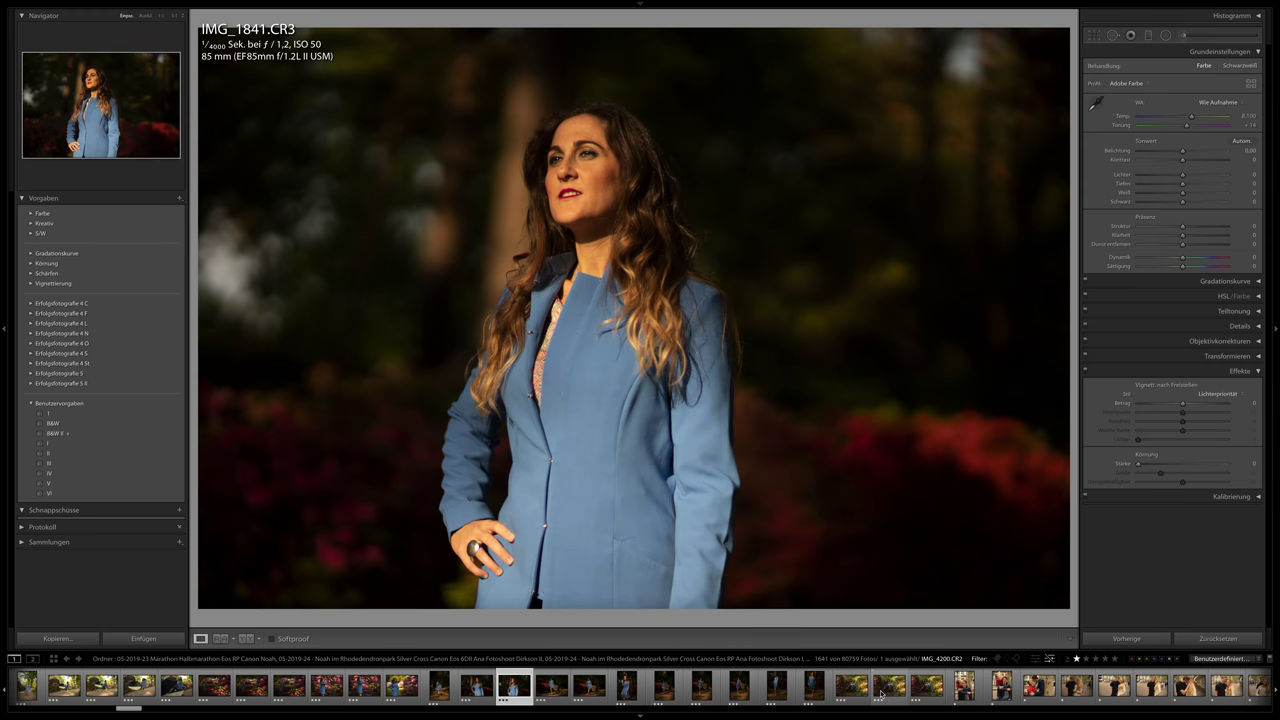